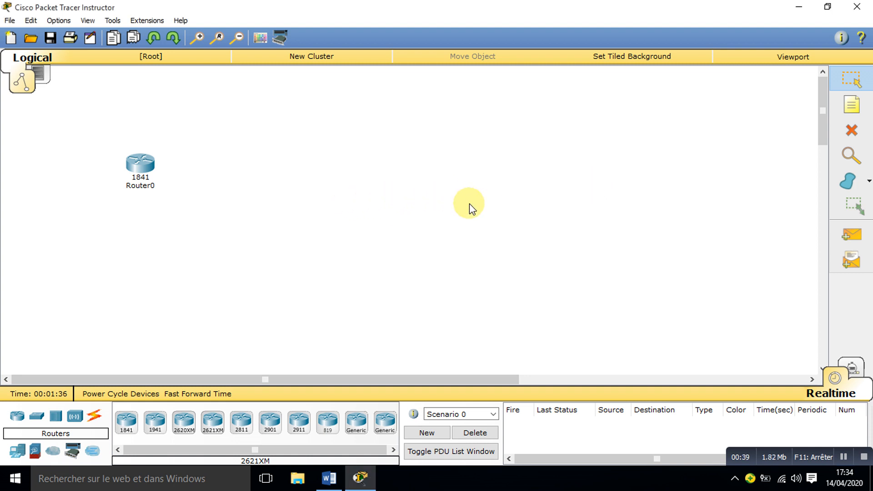
# Step: Install an HWIC-2T serial module in Router0's empty expansion slot and close its device window
pyautogui.click(141, 167)
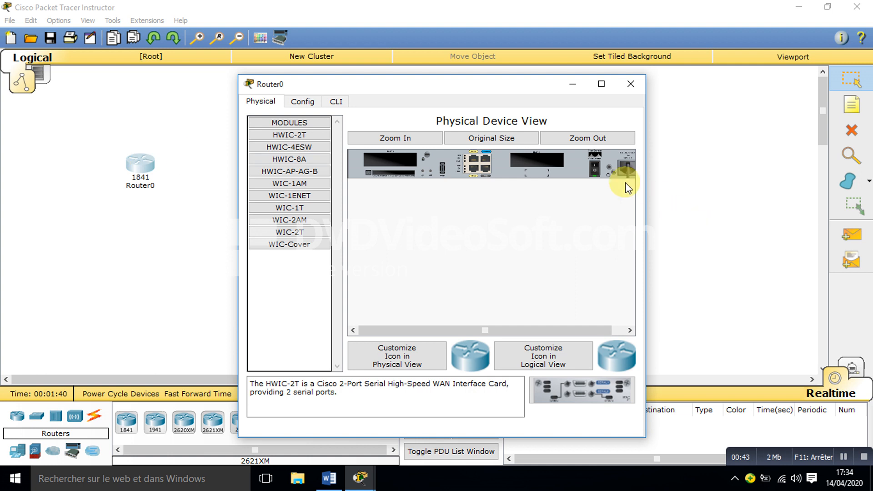
pyautogui.moveTo(566, 394); pyautogui.dragTo(536, 162)
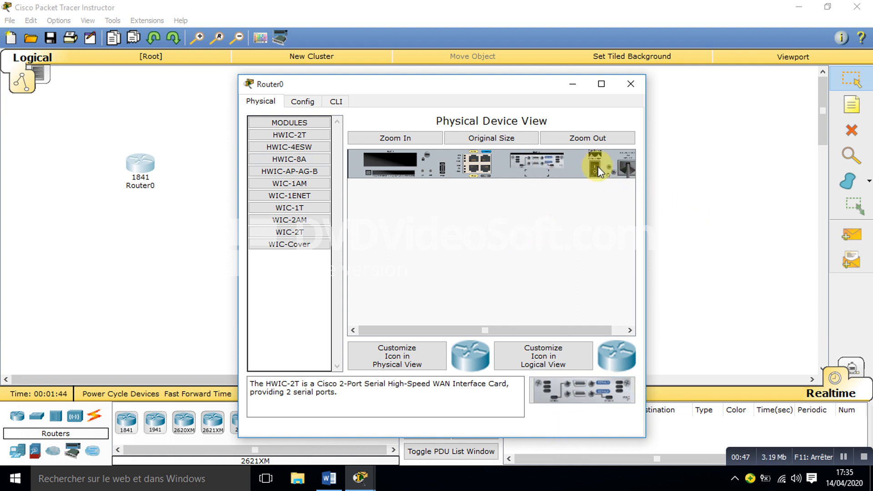
pyautogui.click(630, 84)
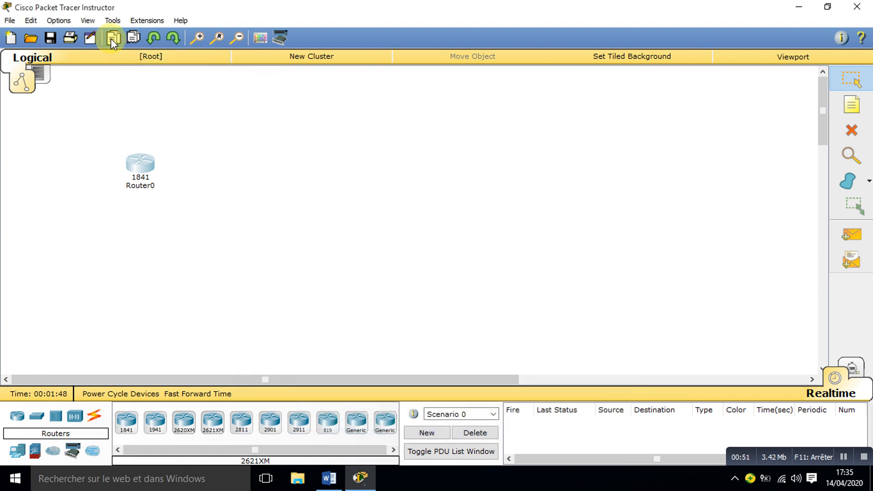
# Step: Make three copies of the 1841 router Router0 and space them out in a horizontal row beside it
pyautogui.click(133, 38)
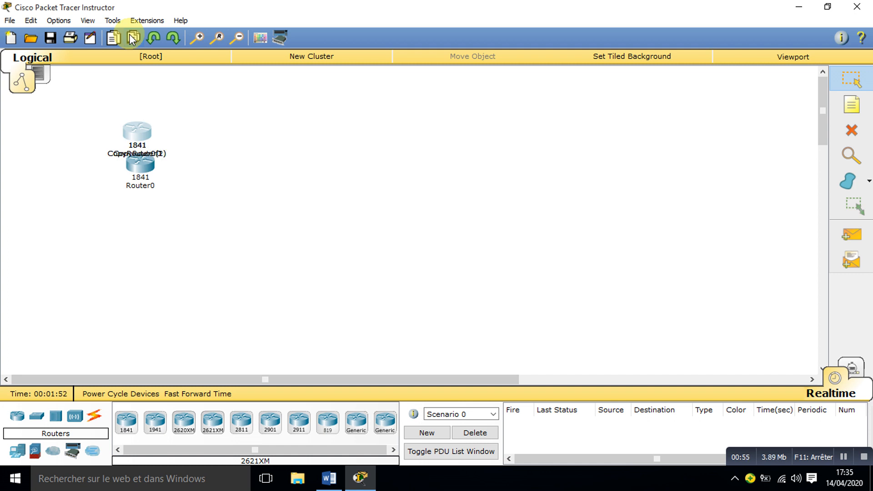
pyautogui.moveTo(135, 127); pyautogui.dragTo(291, 169)
pyautogui.click(254, 169)
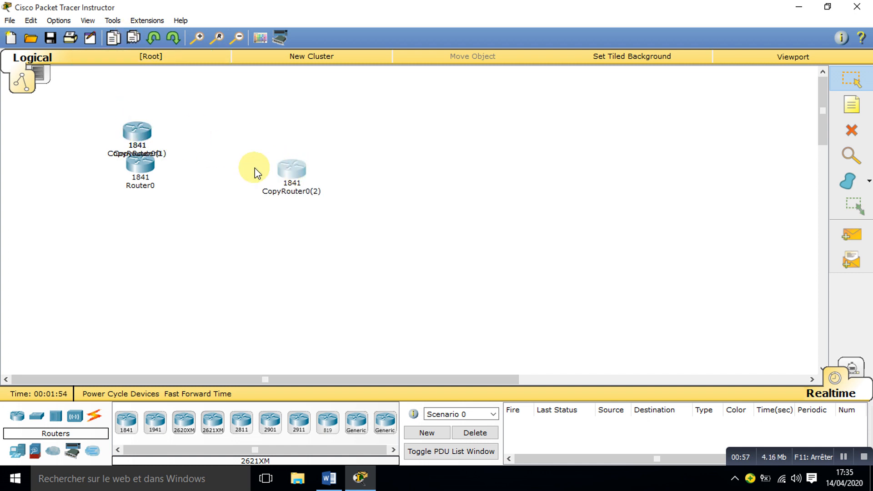
pyautogui.moveTo(137, 133); pyautogui.dragTo(405, 168)
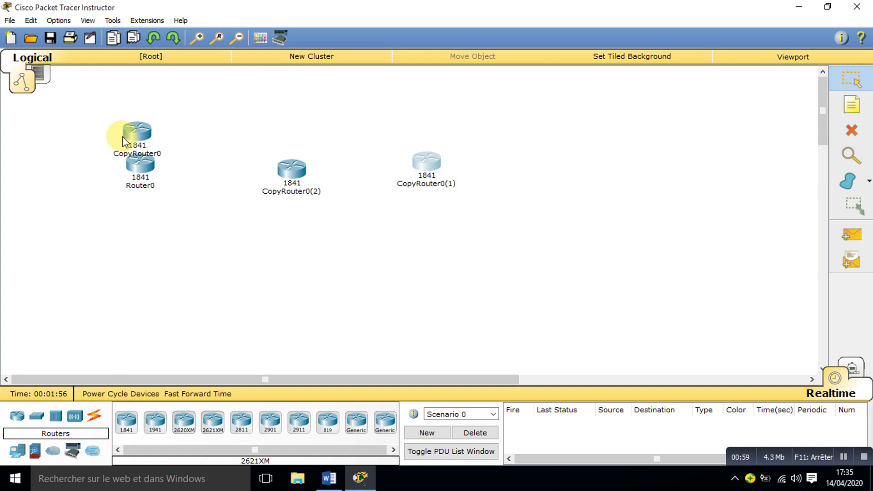
pyautogui.moveTo(124, 142); pyautogui.dragTo(603, 172)
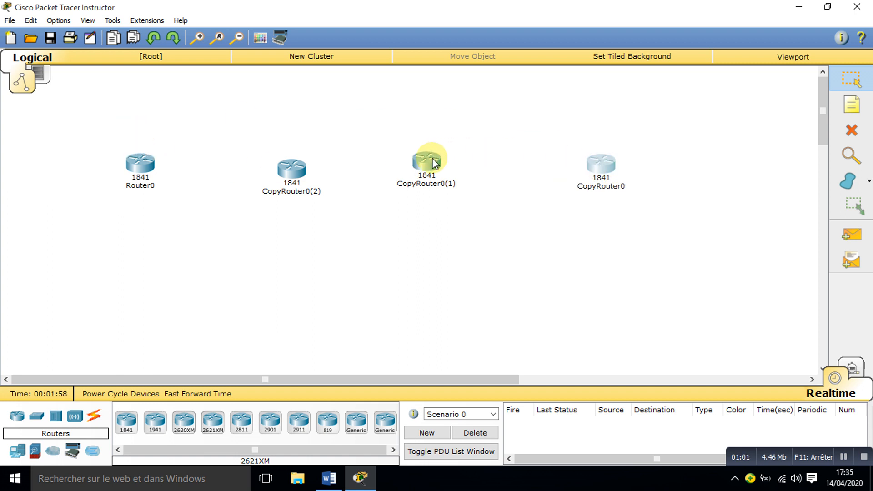
pyautogui.moveTo(427, 161); pyautogui.dragTo(447, 174)
pyautogui.moveTo(601, 170); pyautogui.dragTo(606, 173)
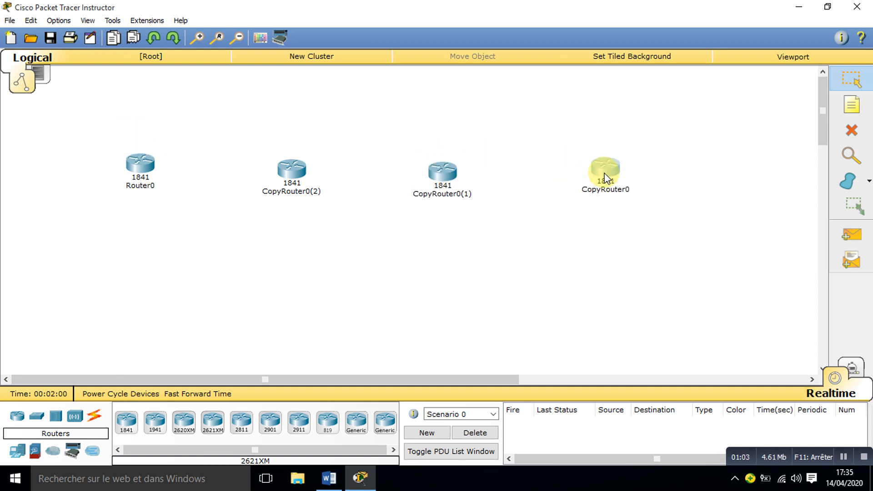
pyautogui.click(676, 134)
pyautogui.click(599, 172)
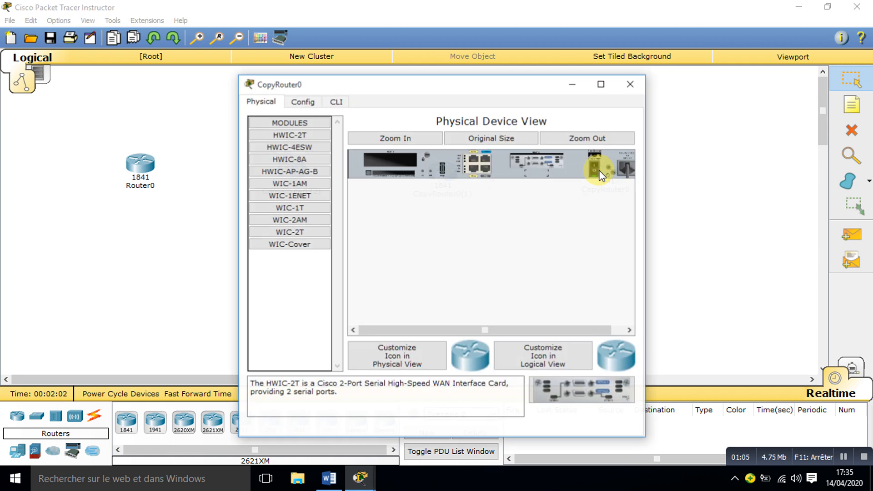
pyautogui.click(630, 85)
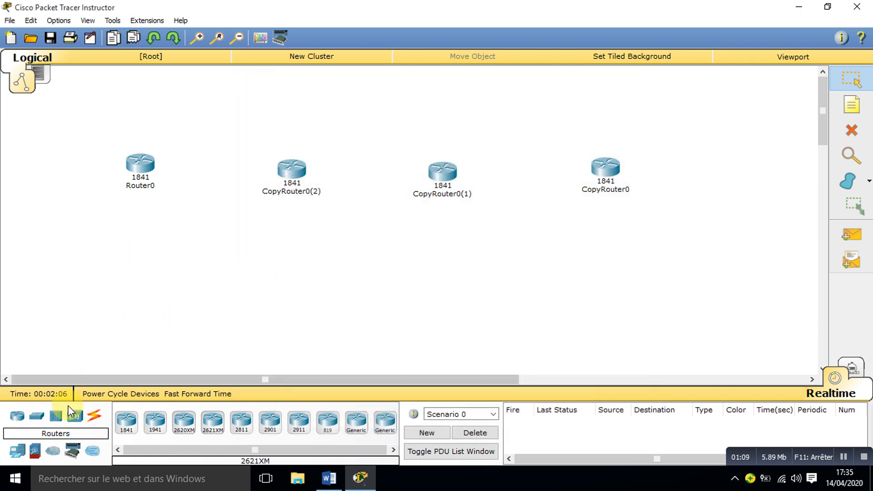
# Step: Add two 2950-24 switches below the first two routers and place a PC-PT under each switch
pyautogui.moveTo(34, 418); pyautogui.dragTo(112, 278)
pyautogui.moveTo(17, 452); pyautogui.dragTo(98, 346)
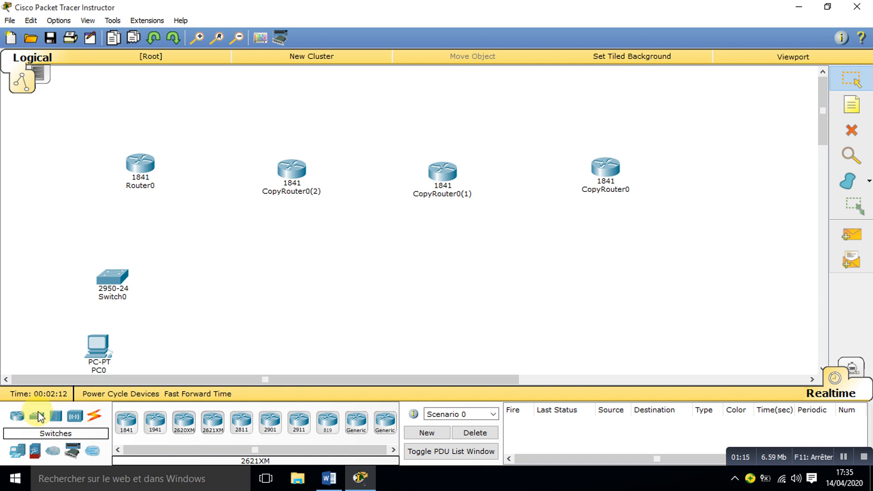
pyautogui.moveTo(40, 417); pyautogui.dragTo(259, 263)
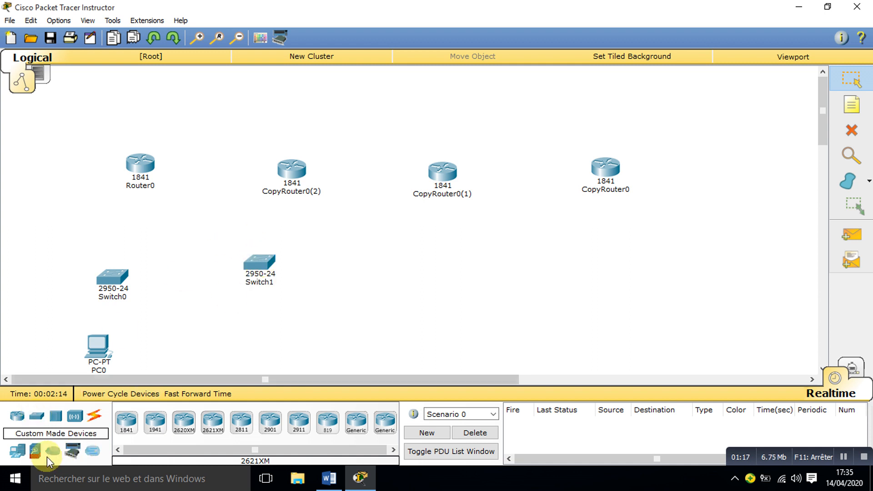
pyautogui.moveTo(17, 452); pyautogui.dragTo(238, 340)
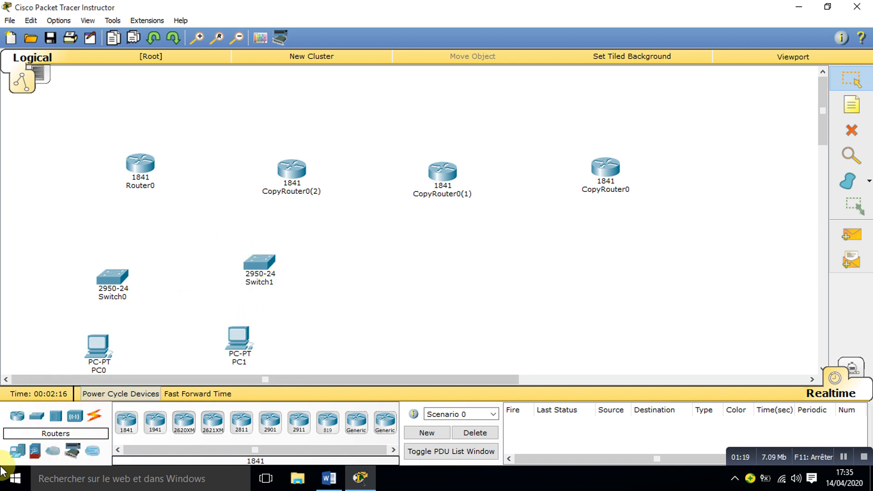
pyautogui.click(110, 275)
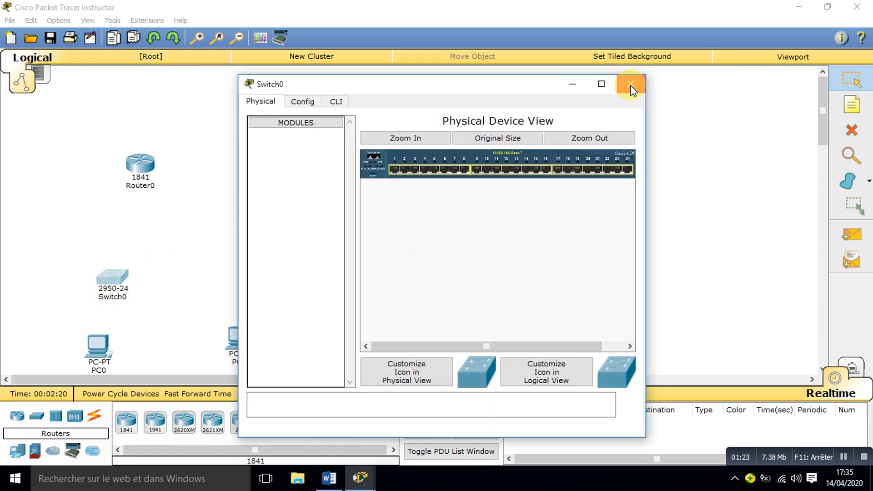
pyautogui.click(630, 84)
pyautogui.click(132, 38)
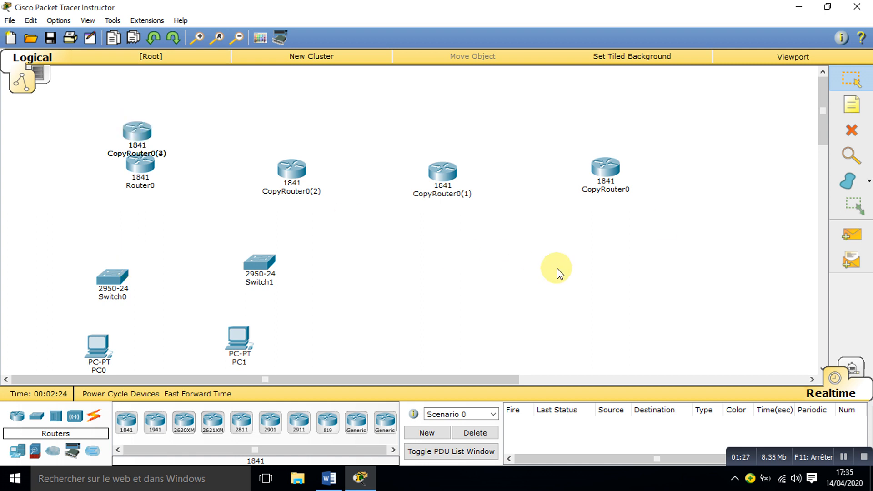
pyautogui.click(854, 138)
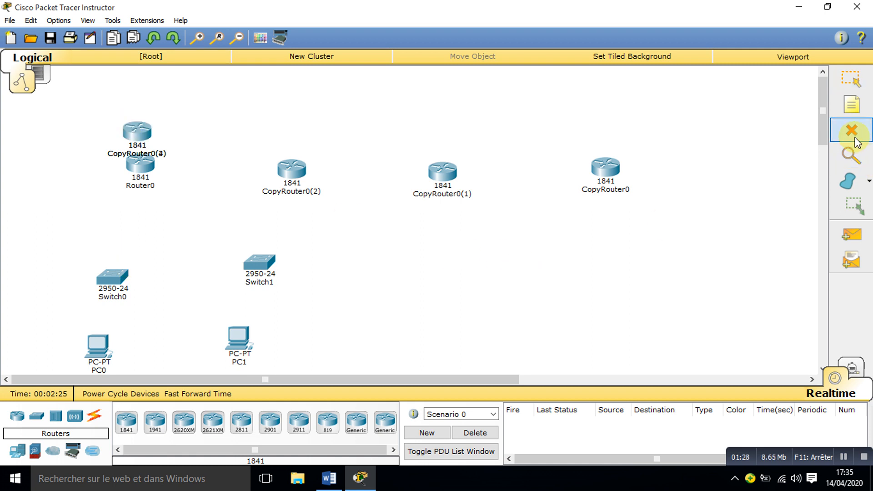
pyautogui.click(139, 132)
pyautogui.click(843, 82)
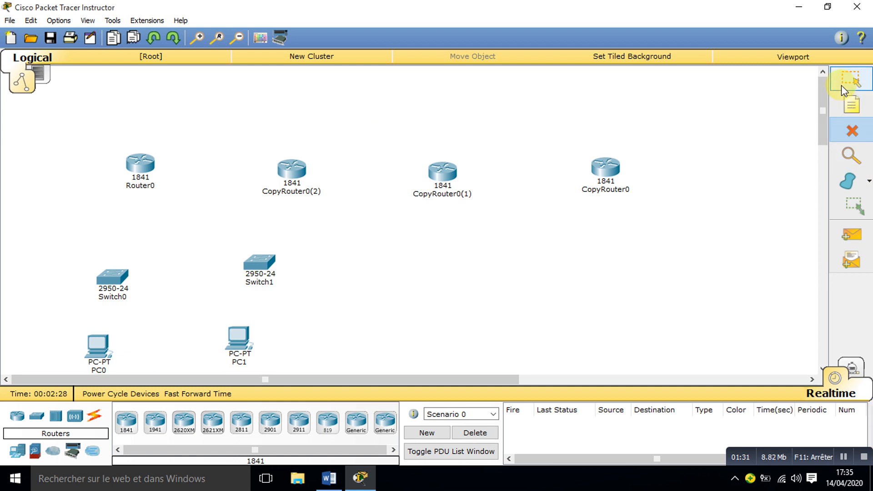
# Step: Make two copies of Switch0 and place them below the third and fourth routers in the row
pyautogui.doubleClick(111, 279)
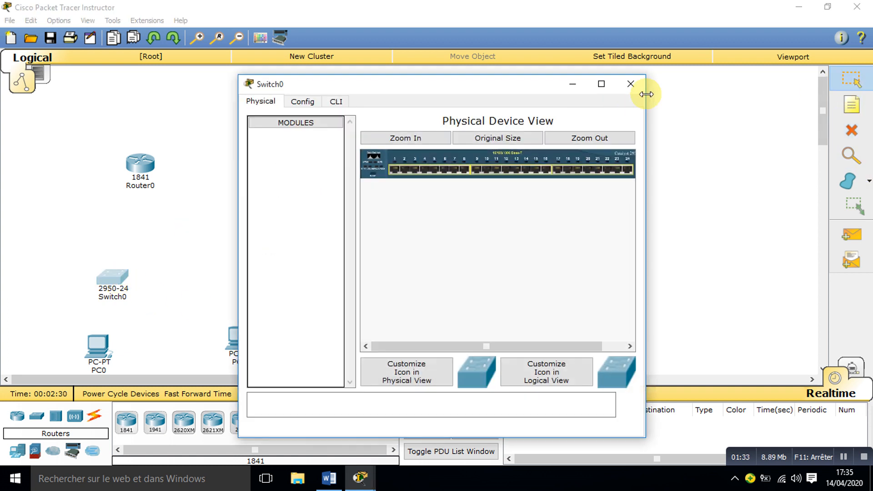
pyautogui.click(628, 84)
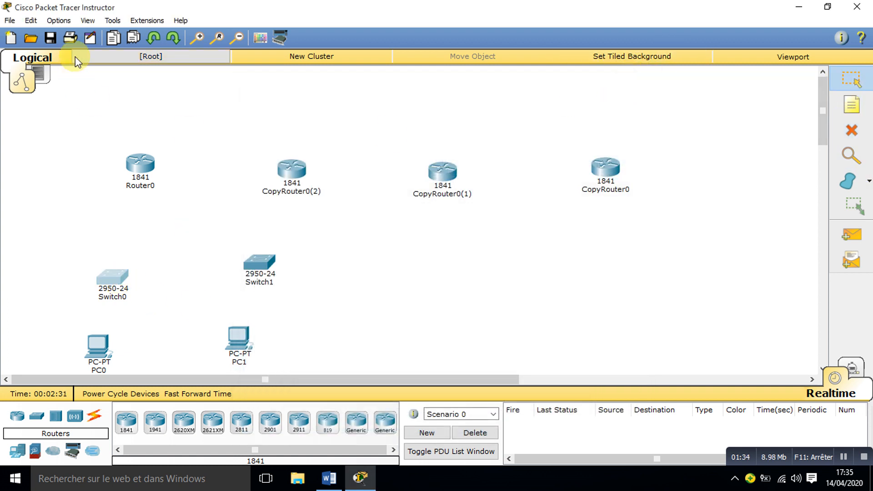
pyautogui.click(129, 38)
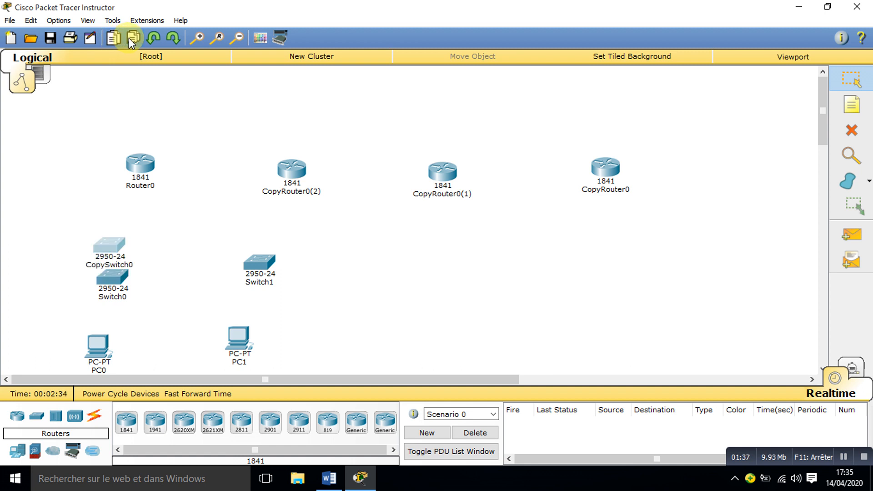
pyautogui.click(129, 38)
pyautogui.moveTo(111, 245); pyautogui.dragTo(463, 267)
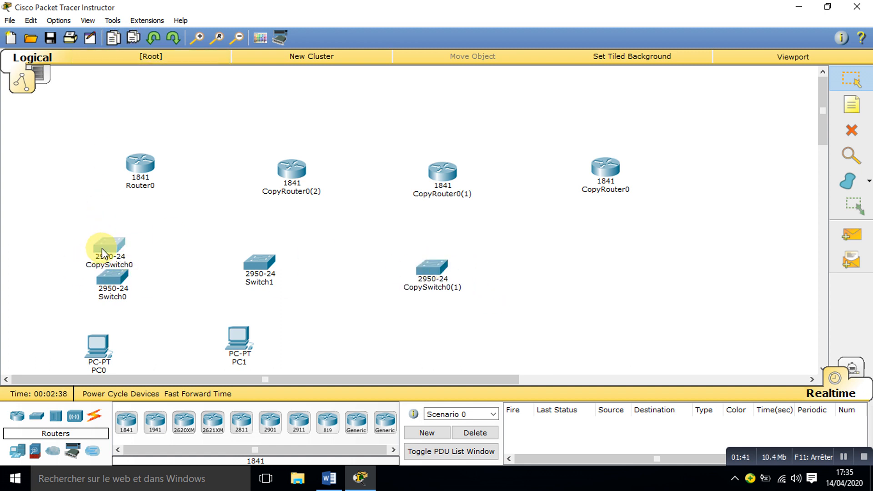
pyautogui.moveTo(102, 249); pyautogui.dragTo(607, 266)
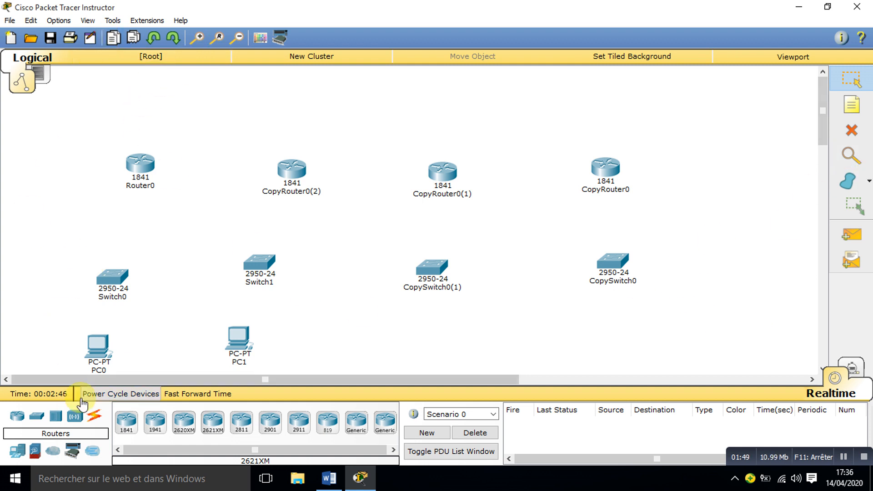
# Step: Add two PC-PT computers, one under each of the two copied switches
pyautogui.click(18, 450)
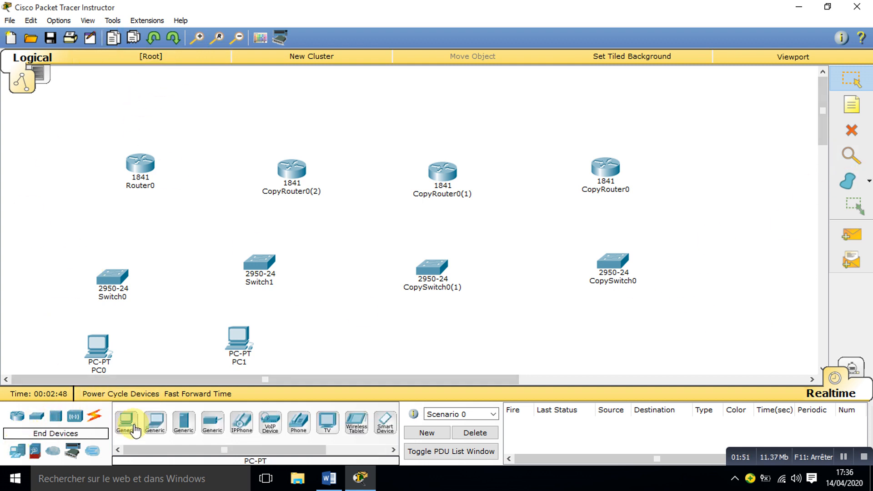
pyautogui.click(134, 426)
pyautogui.click(406, 344)
pyautogui.click(127, 424)
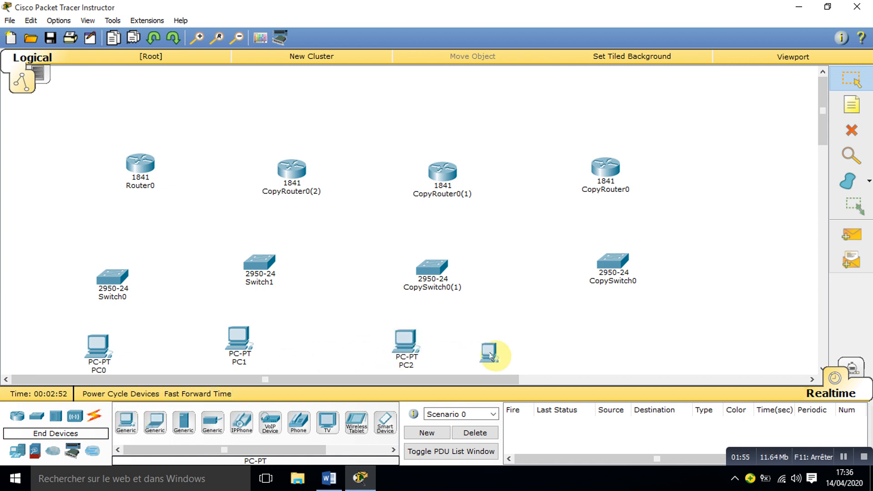
pyautogui.click(610, 344)
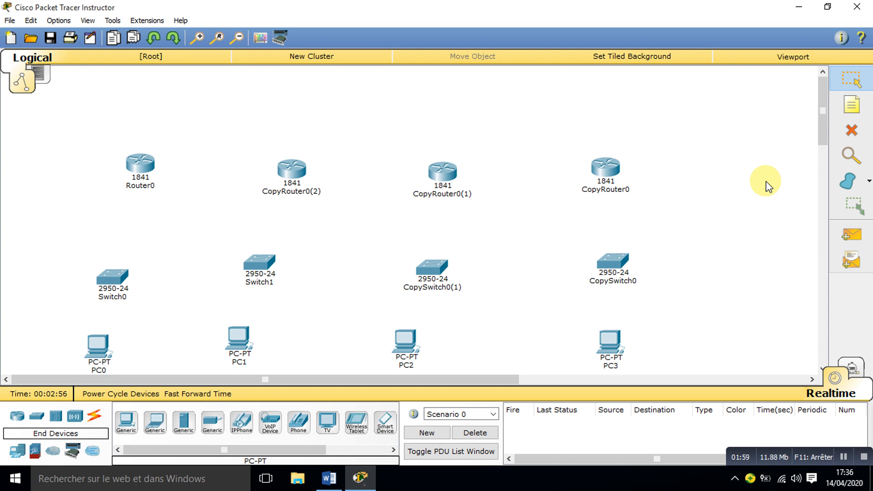
# Step: Add three Server-PT servers: one beside PC0, one between PC1 and PC2, and one between PC2 and PC3
pyautogui.click(188, 423)
pyautogui.click(34, 318)
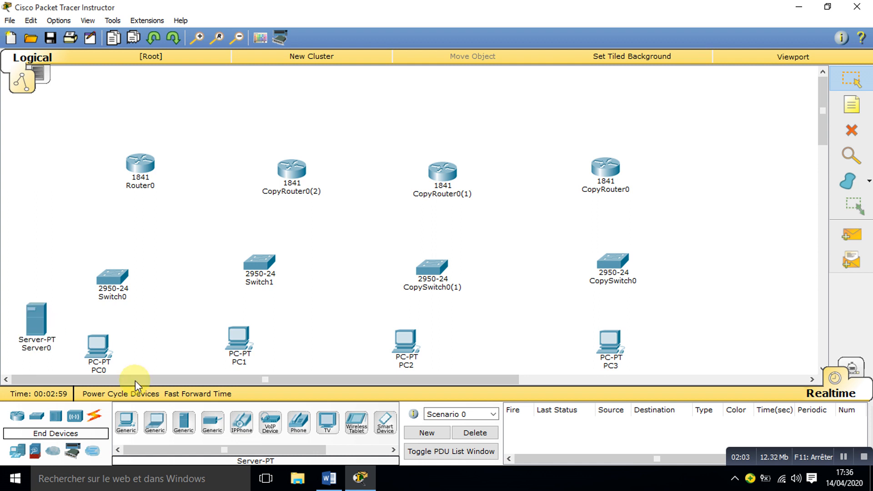
pyautogui.click(177, 424)
pyautogui.click(320, 314)
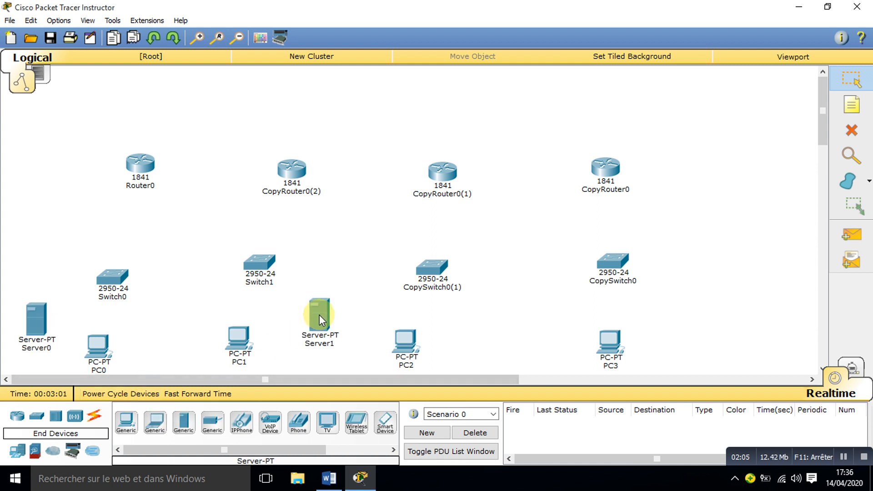
pyautogui.click(187, 423)
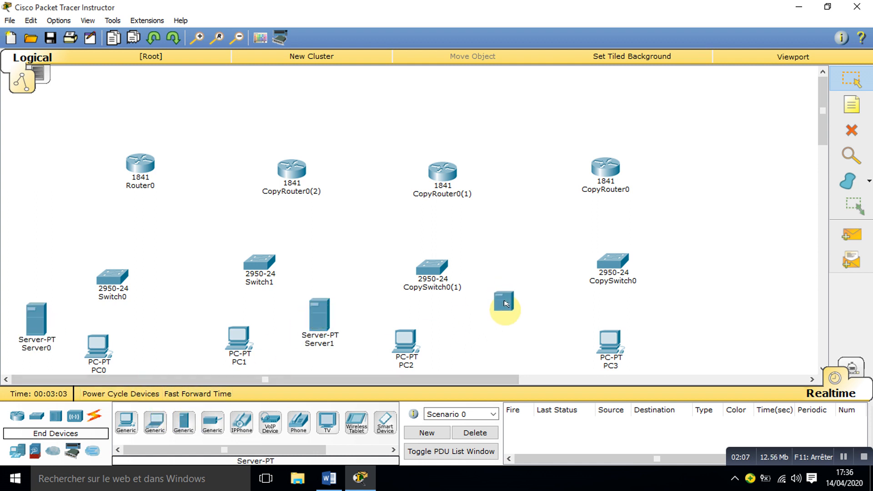
pyautogui.click(853, 80)
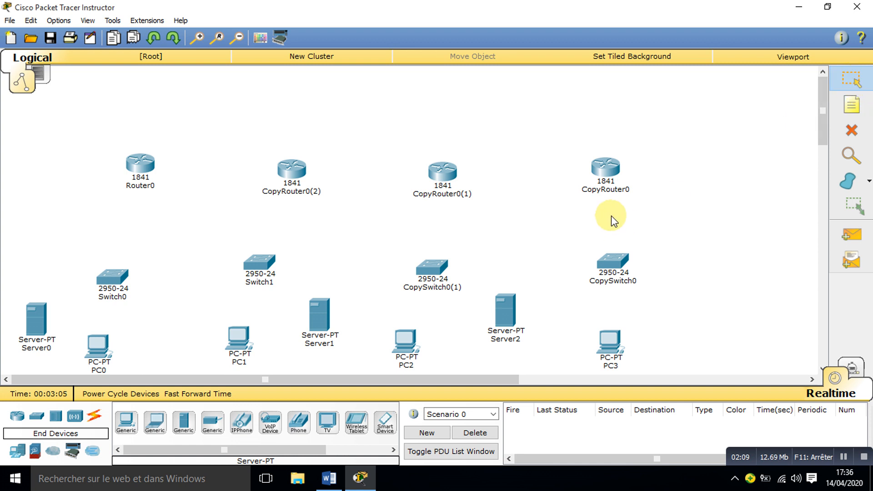
# Step: Link the four routers in a chain from Router0 through to CopyRouter0 using the automatically chosen connection type
pyautogui.click(94, 419)
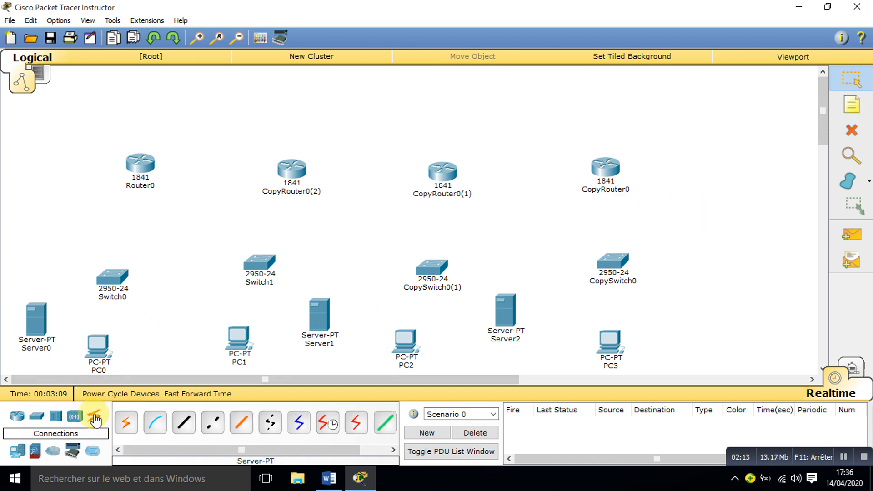
pyautogui.click(127, 424)
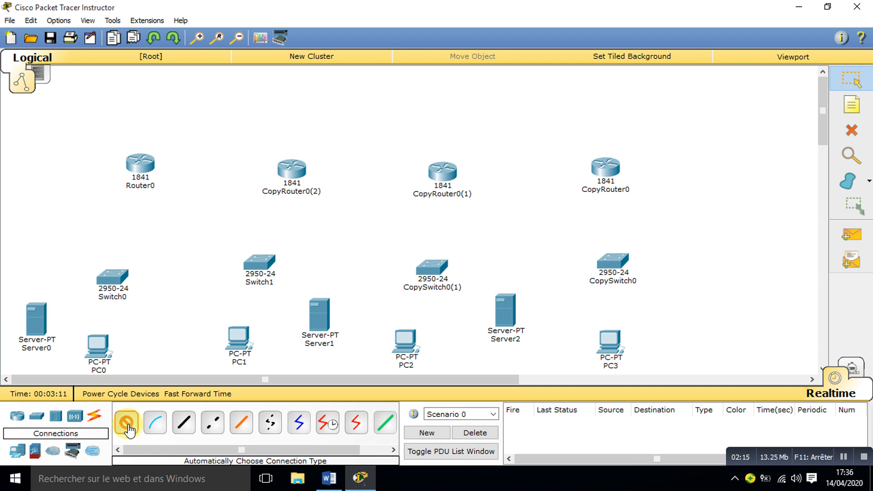
pyautogui.click(147, 170)
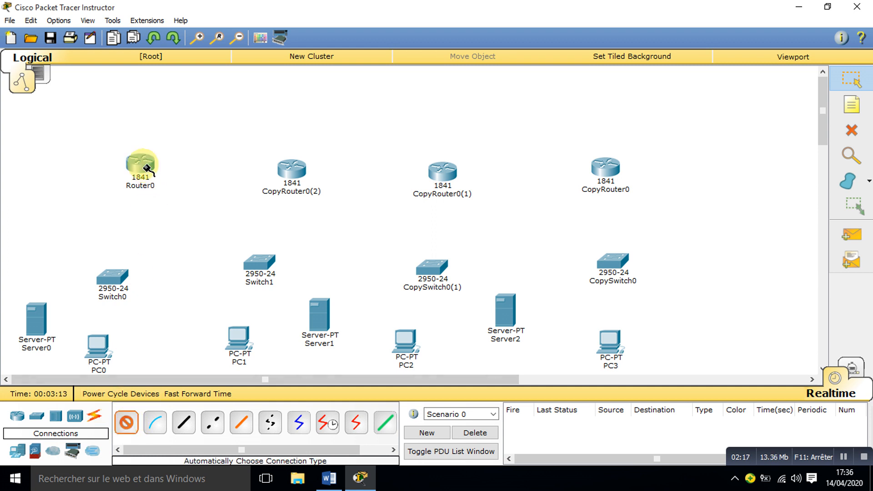
pyautogui.click(284, 170)
pyautogui.click(444, 173)
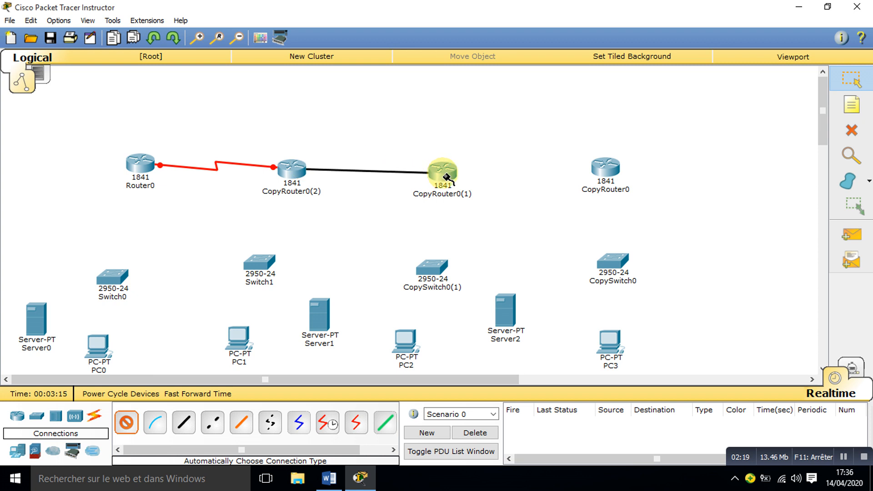
pyautogui.click(442, 173)
pyautogui.click(603, 165)
# Step: Finish the router chain at CopyRouter0, then cable CopyRouter0 to CopySwitch0 and CopySwitch0 to PC3 with the automatically chosen connection type
pyautogui.click(604, 167)
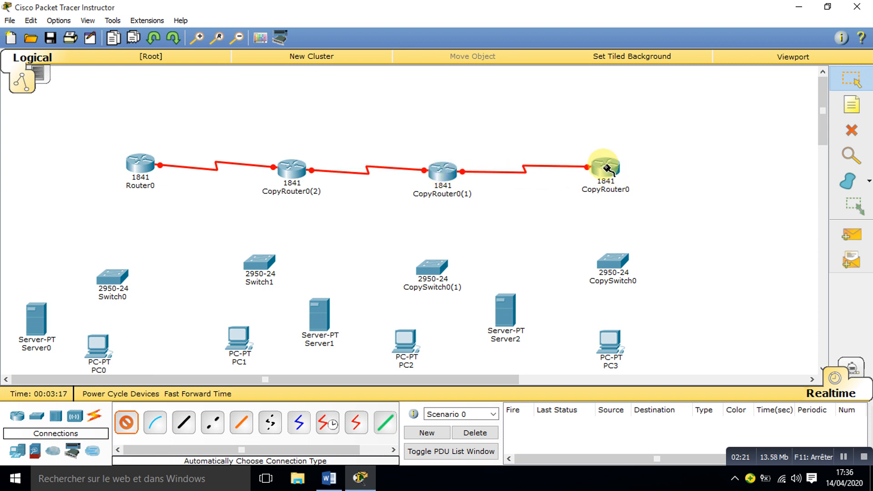
pyautogui.click(614, 263)
pyautogui.click(615, 264)
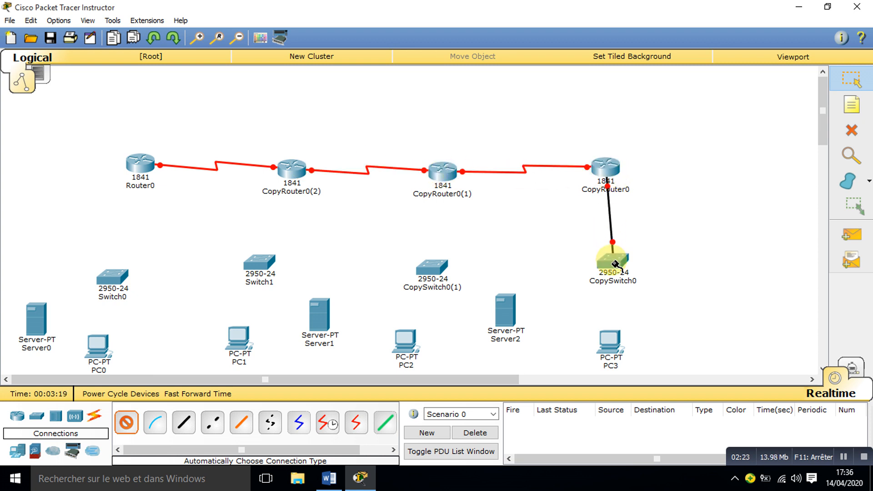
pyautogui.click(611, 339)
pyautogui.click(457, 252)
# Step: Cable CopyRouter0(1) to CopySwitch0(1), and connect that switch to PC2 and Server2
pyautogui.click(437, 174)
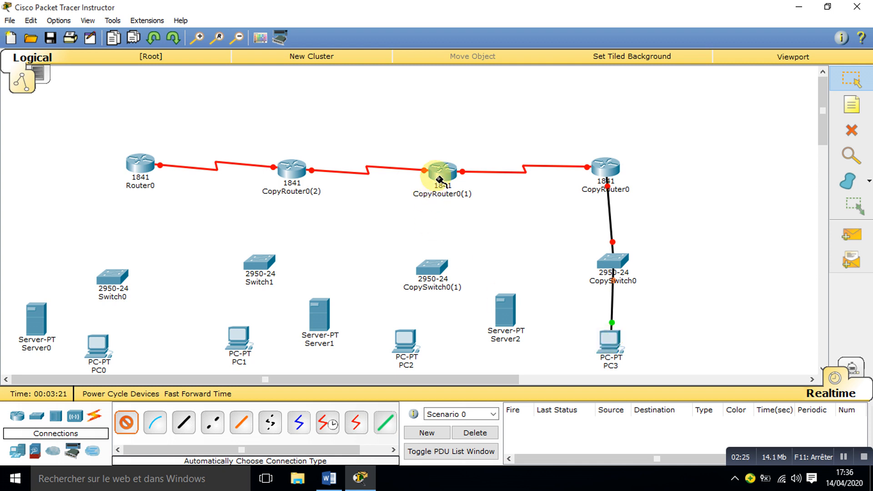
pyautogui.click(432, 259)
pyautogui.click(437, 269)
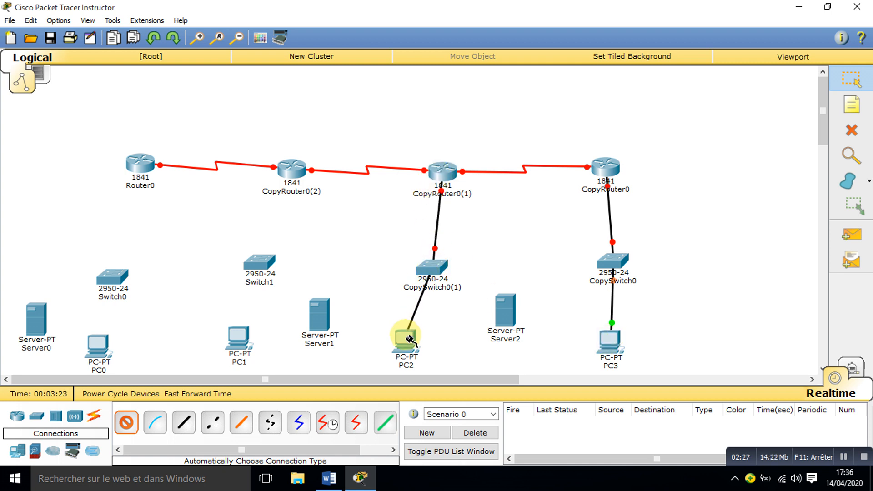
pyautogui.click(405, 337)
pyautogui.click(509, 312)
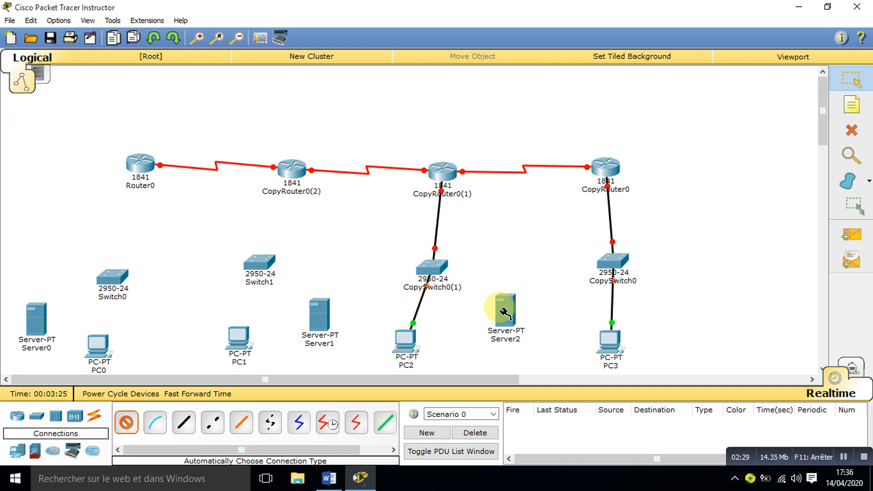
pyautogui.click(433, 267)
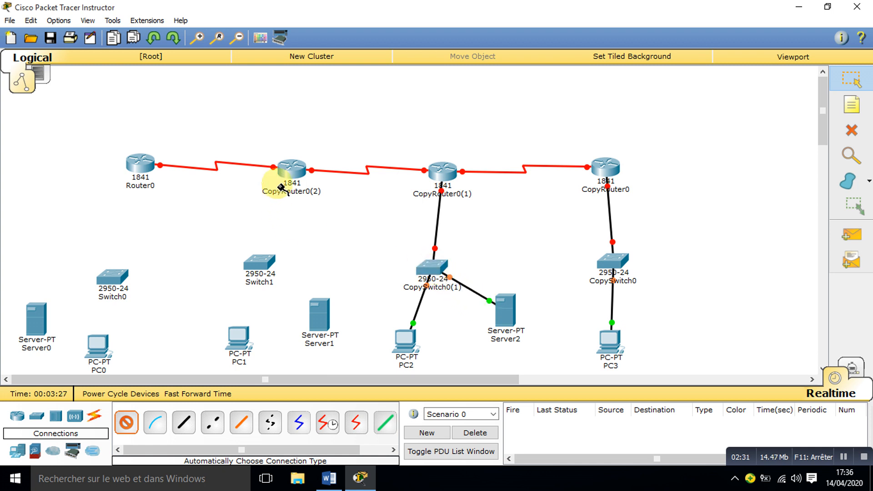
# Step: Cable CopyRouter0(2) to Switch1, and connect that switch to PC1 and Server1
pyautogui.click(289, 173)
pyautogui.click(260, 264)
pyautogui.click(260, 264)
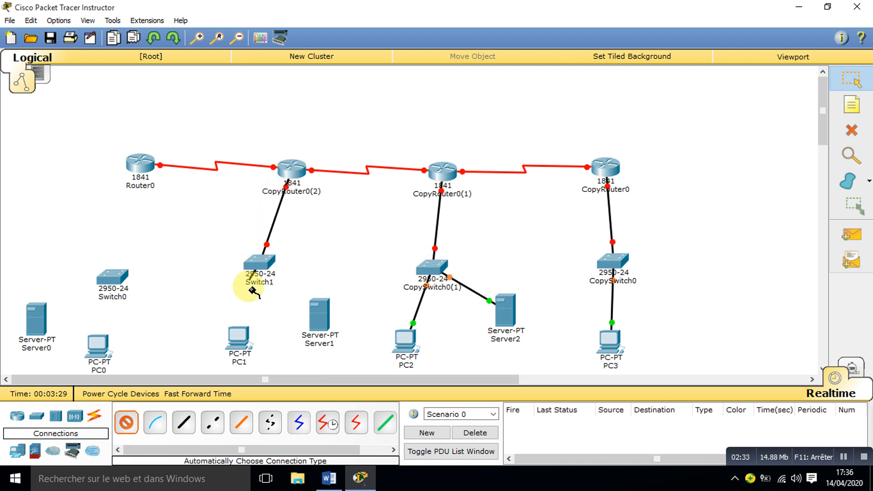
pyautogui.click(238, 340)
pyautogui.click(324, 316)
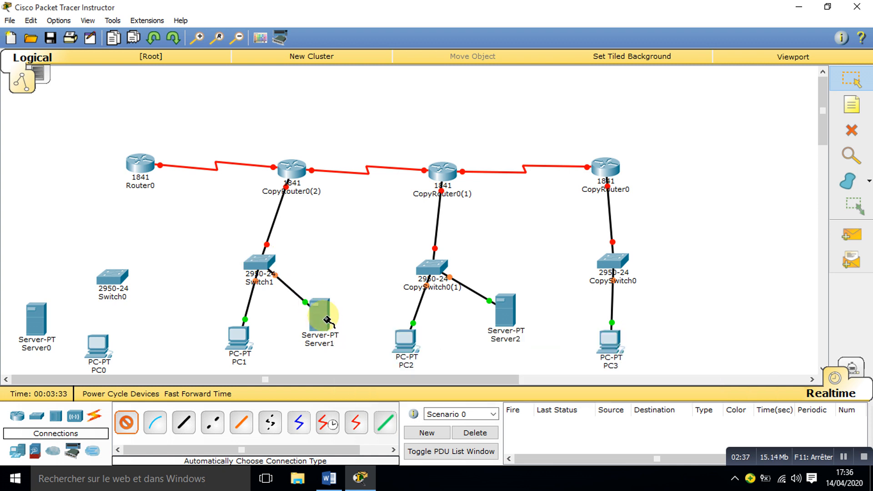
# Step: Cable Router0 to Switch0, and connect that switch to Server0 and PC0
pyautogui.click(140, 165)
pyautogui.click(112, 285)
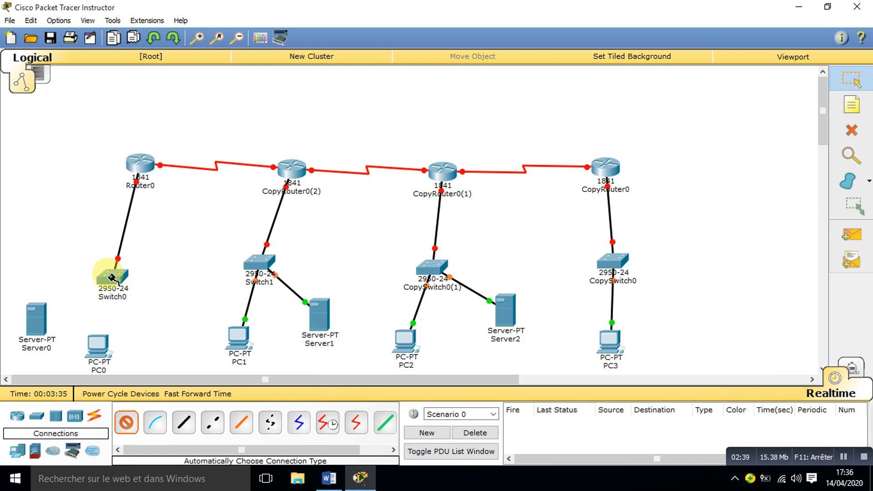
pyautogui.click(112, 286)
pyautogui.click(36, 318)
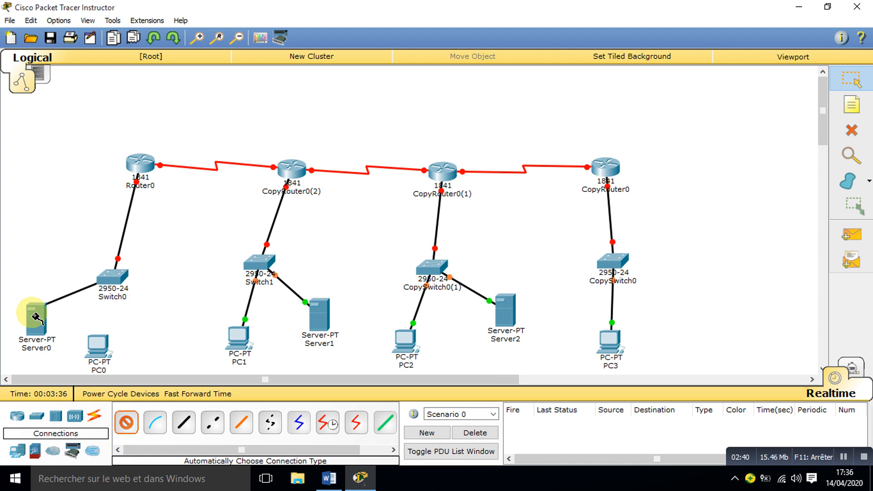
pyautogui.click(107, 279)
pyautogui.click(98, 346)
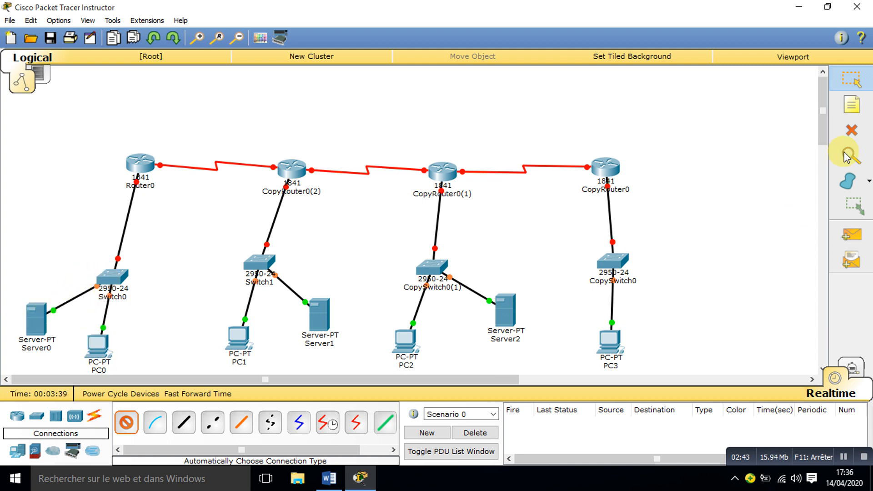
pyautogui.click(859, 84)
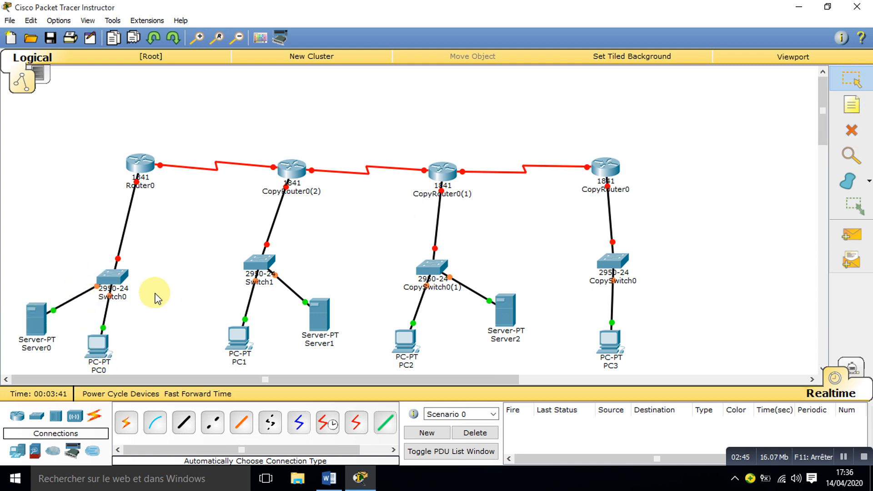
# Step: Place a note reading 500 beside the link between CopySwitch0 and PC3
pyautogui.click(837, 113)
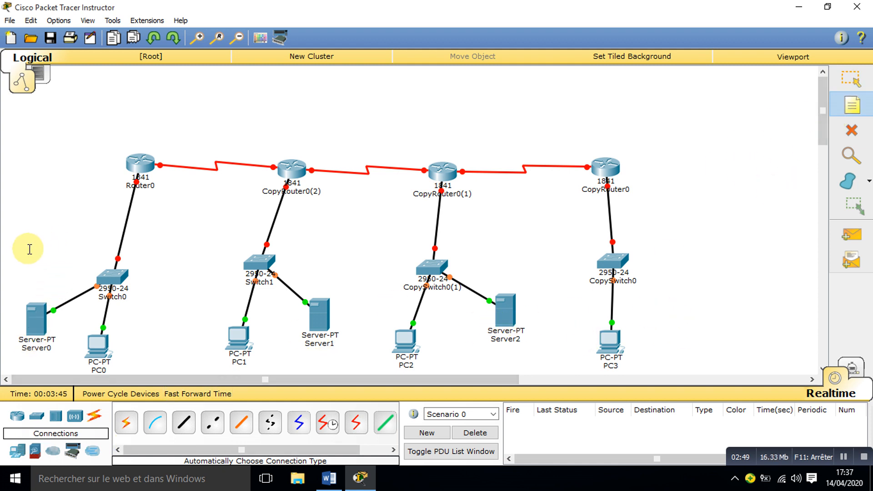
pyautogui.click(658, 299)
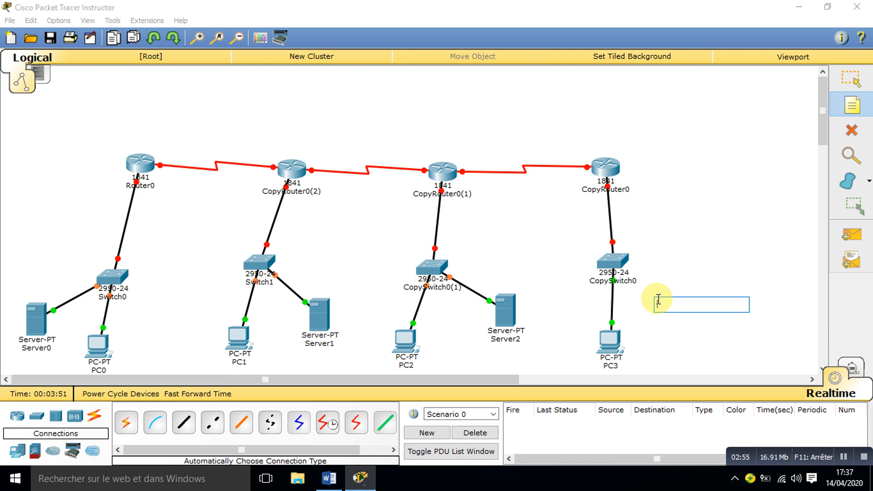
pyautogui.write('500')
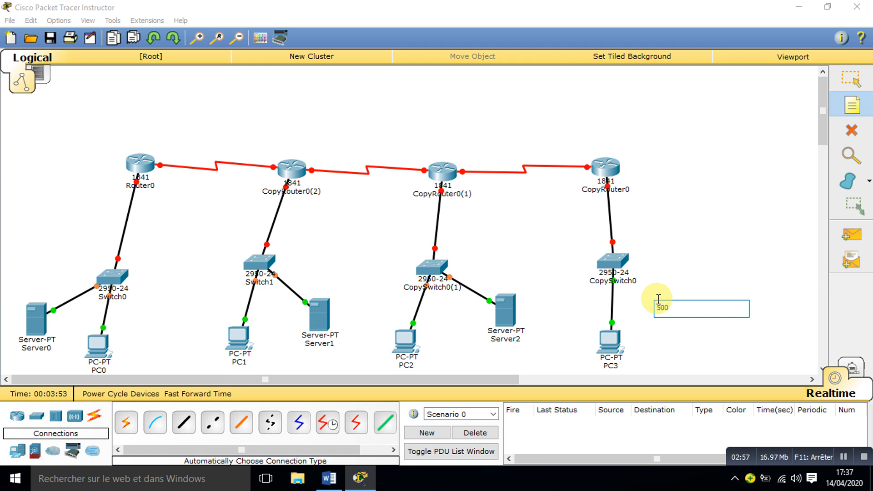
pyautogui.press('Escape')
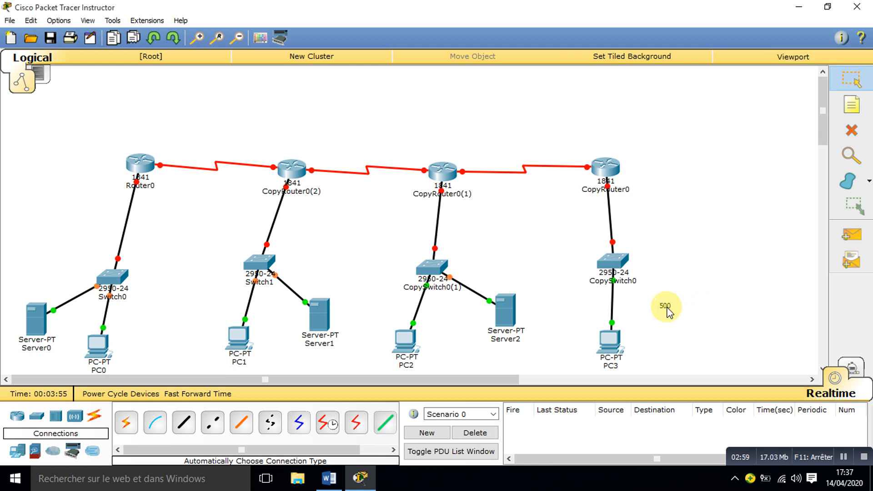
pyautogui.moveTo(666, 309); pyautogui.dragTo(646, 306)
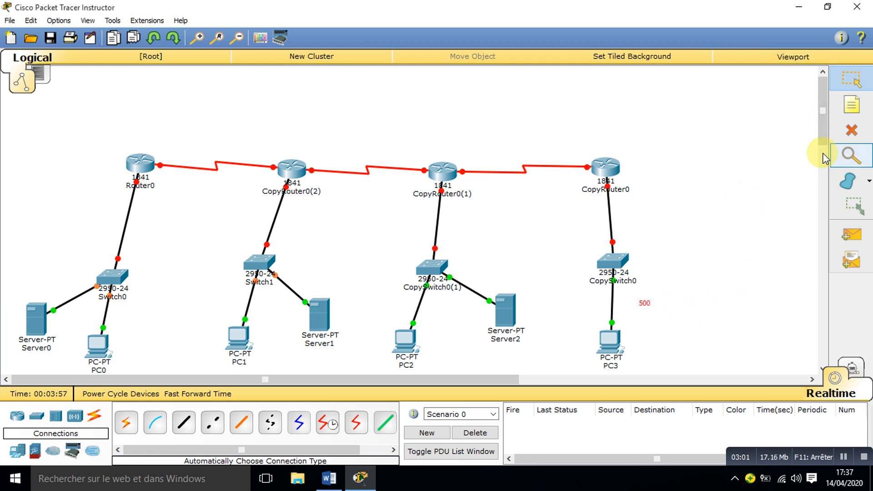
pyautogui.click(770, 173)
# Step: Place a note reading 100 beside CopySwitch0(1), above Server2
pyautogui.click(852, 105)
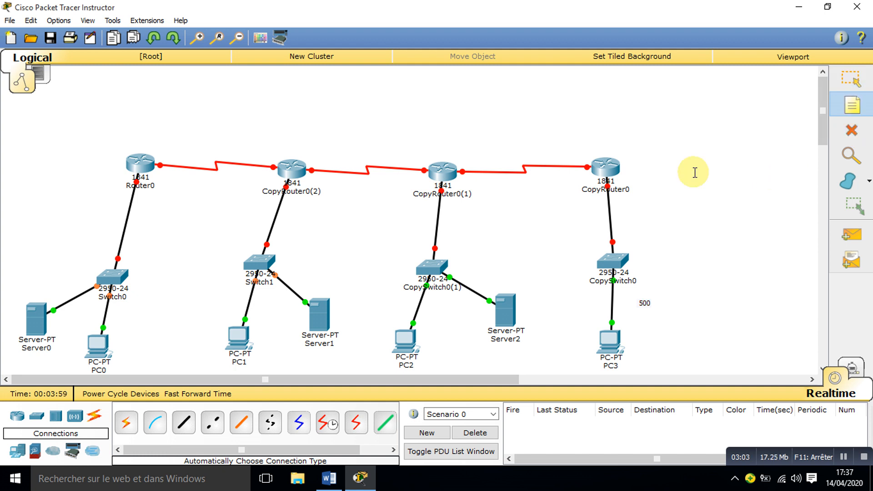
pyautogui.click(474, 273)
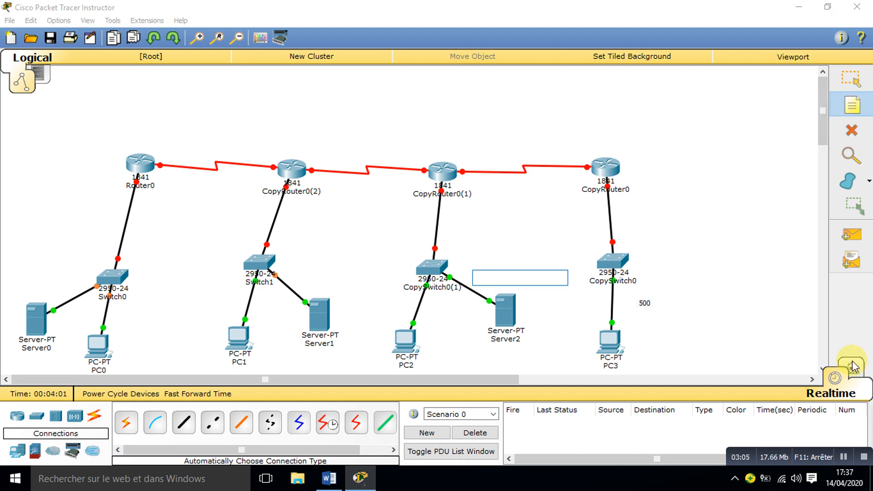
pyautogui.write('10')
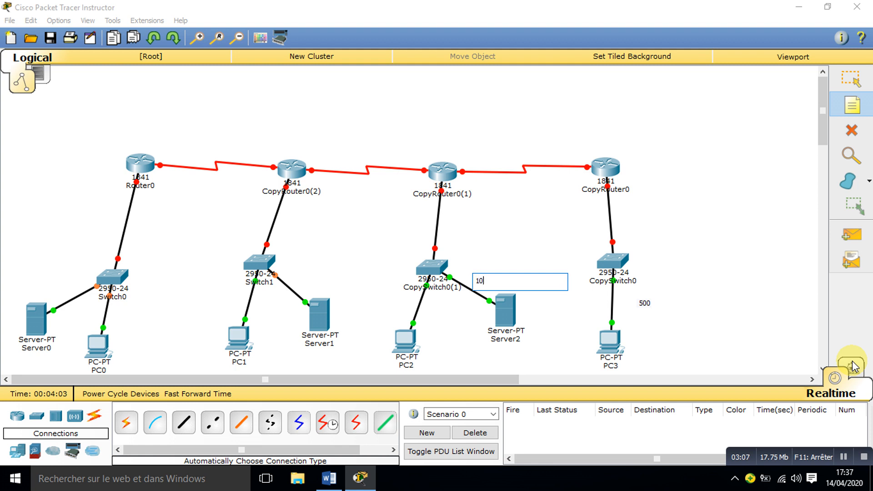
pyautogui.write('0')
# Step: Place a note reading 50 beside Switch1, above Server1
pyautogui.click(852, 103)
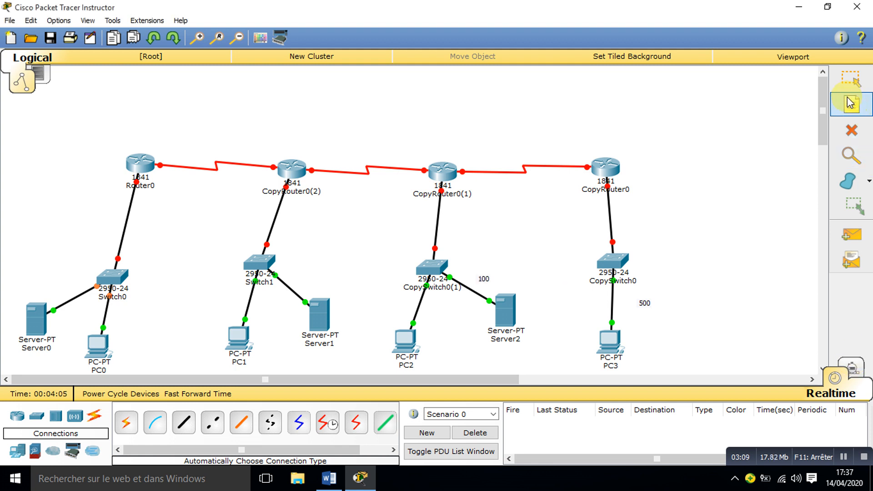
pyautogui.click(286, 264)
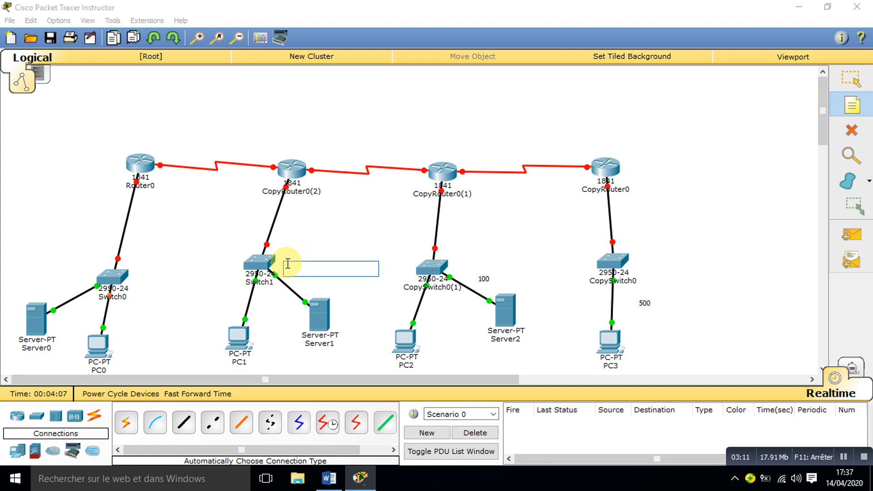
pyautogui.write('50')
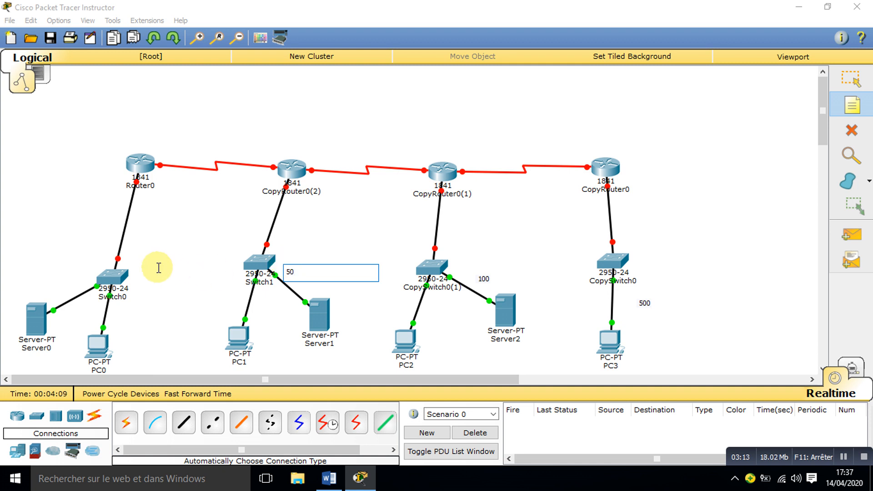
# Step: Add a note reading 2 near Switch0 and move it directly beside that switch
pyautogui.click(145, 255)
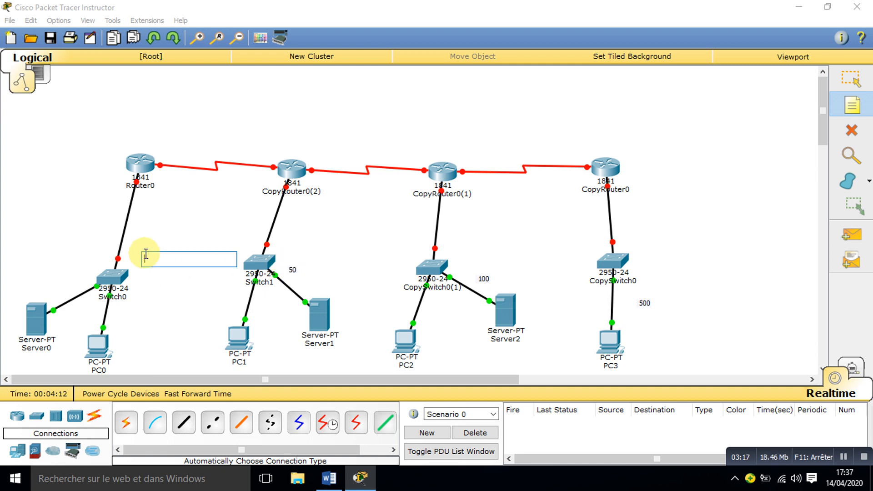
pyautogui.write('2')
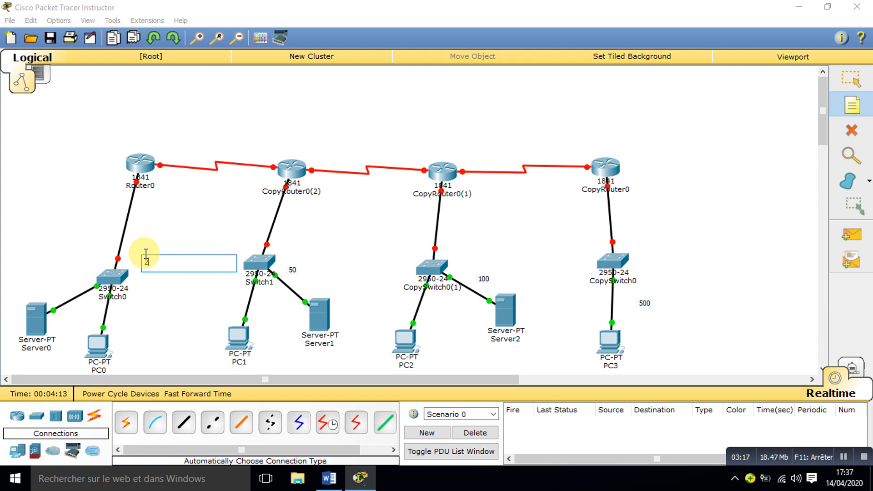
pyautogui.click(849, 84)
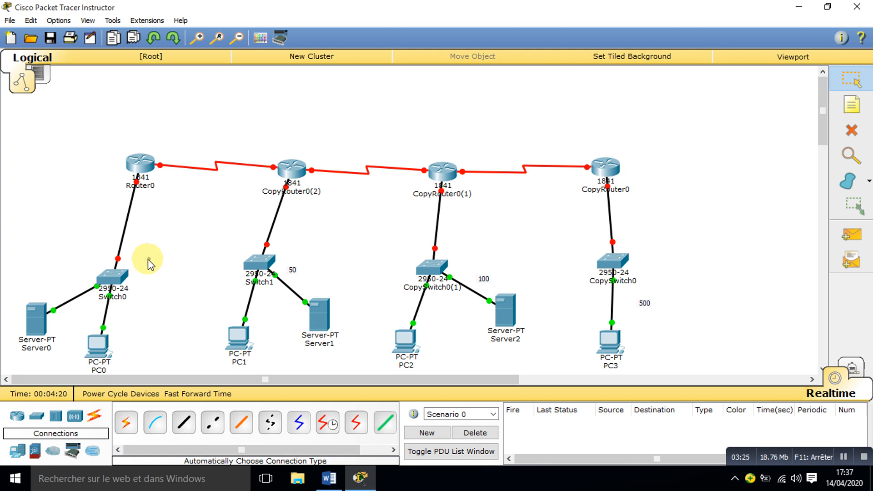
pyautogui.moveTo(148, 259); pyautogui.dragTo(144, 276)
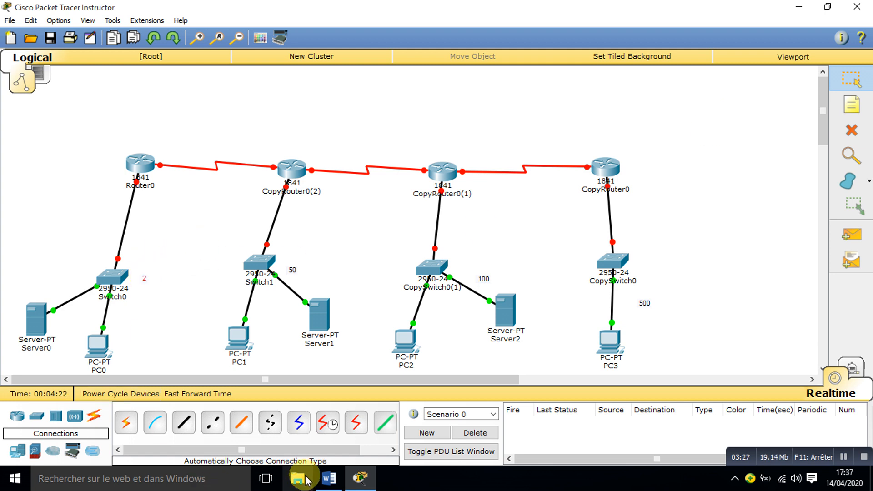
# Step: Place a note reading 2 above each of the three serial links between the routers
pyautogui.click(852, 105)
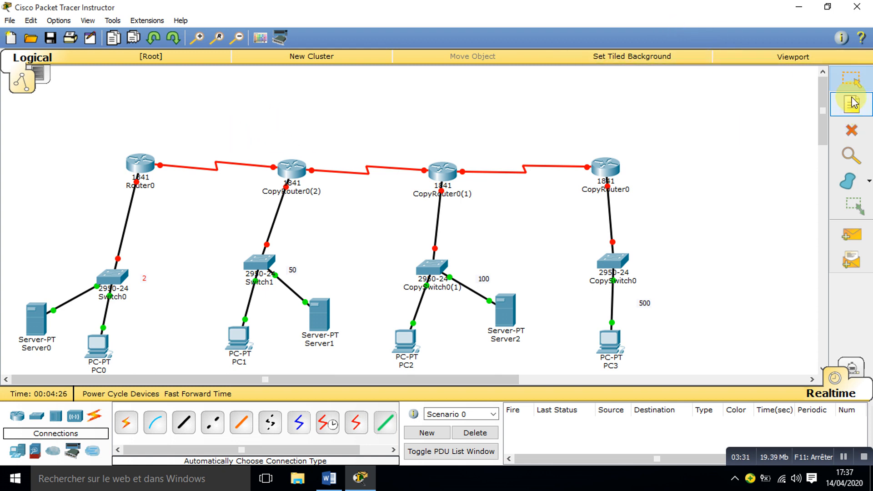
pyautogui.click(513, 145)
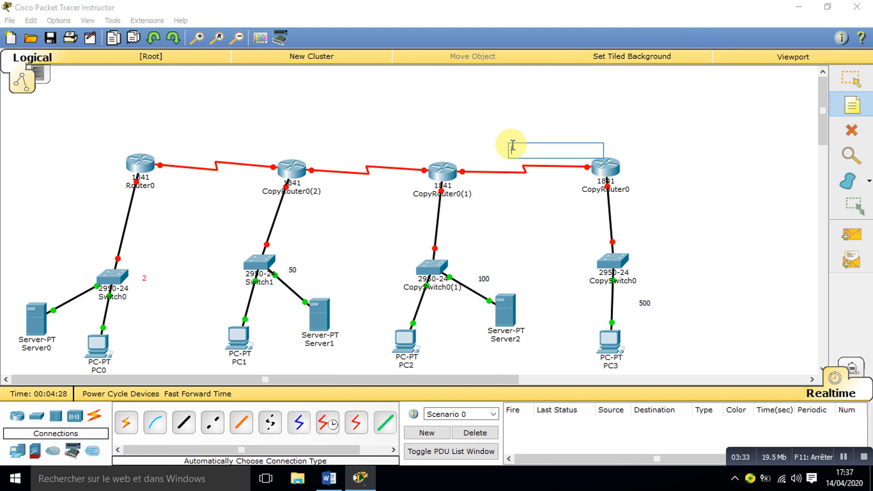
pyautogui.write('2')
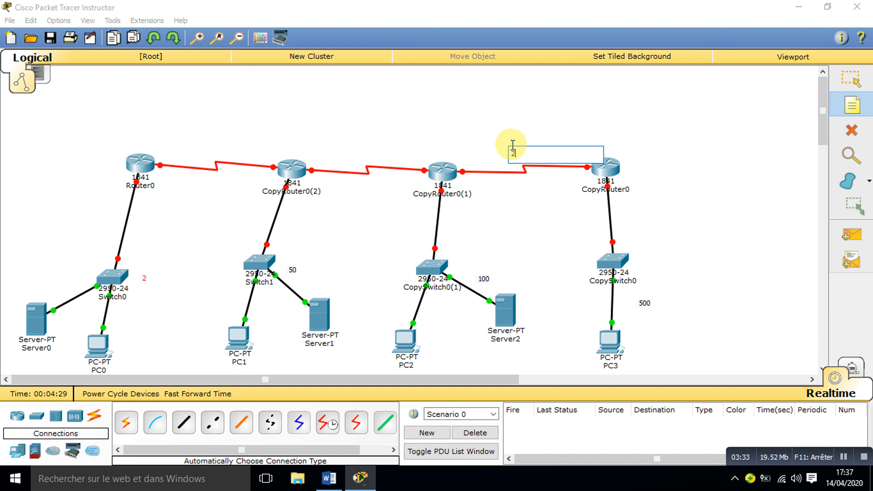
pyautogui.click(348, 149)
pyautogui.write('2')
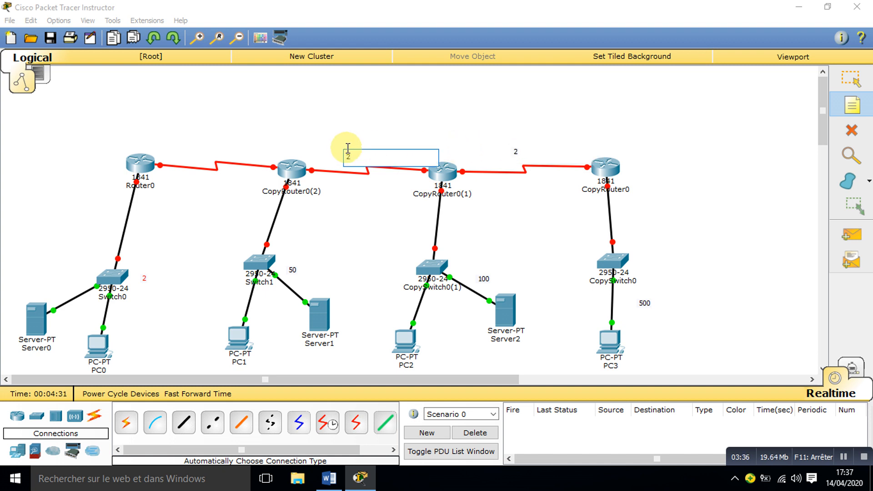
pyautogui.click(193, 145)
pyautogui.write('2')
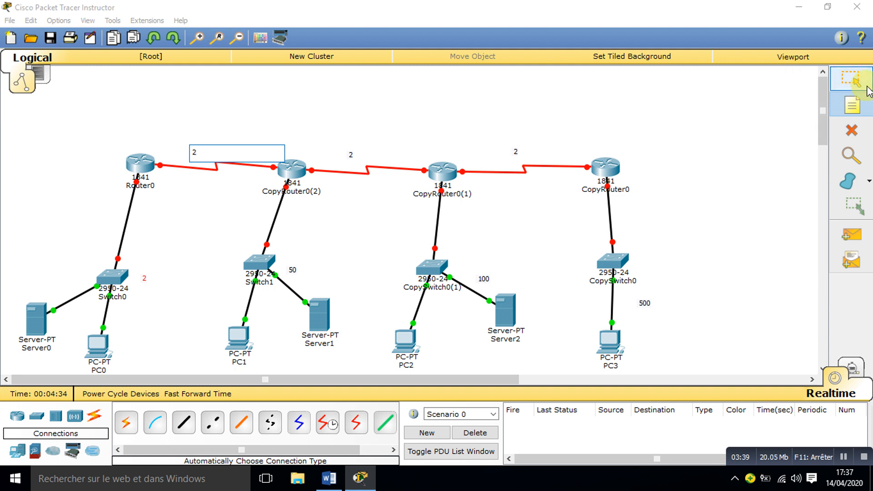
pyautogui.click(849, 78)
# Step: Change the note beside Switch0 to read 3
pyautogui.doubleClick(144, 279)
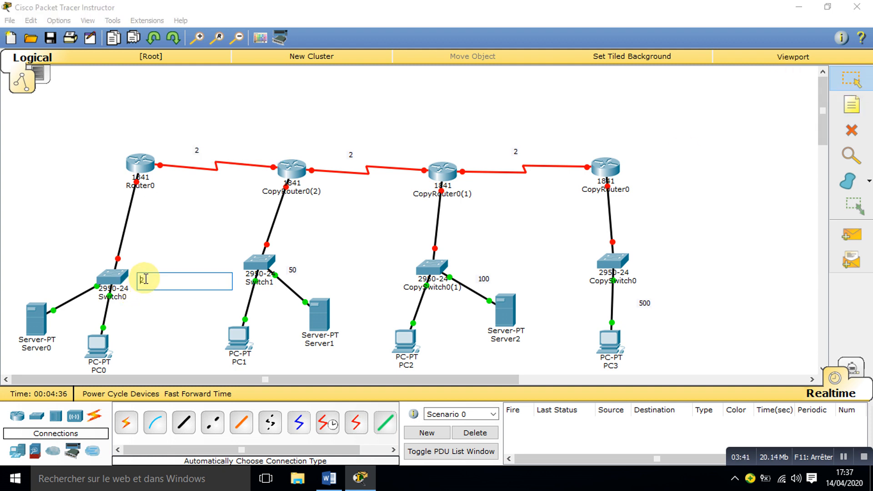
pyautogui.press('BackSpace')
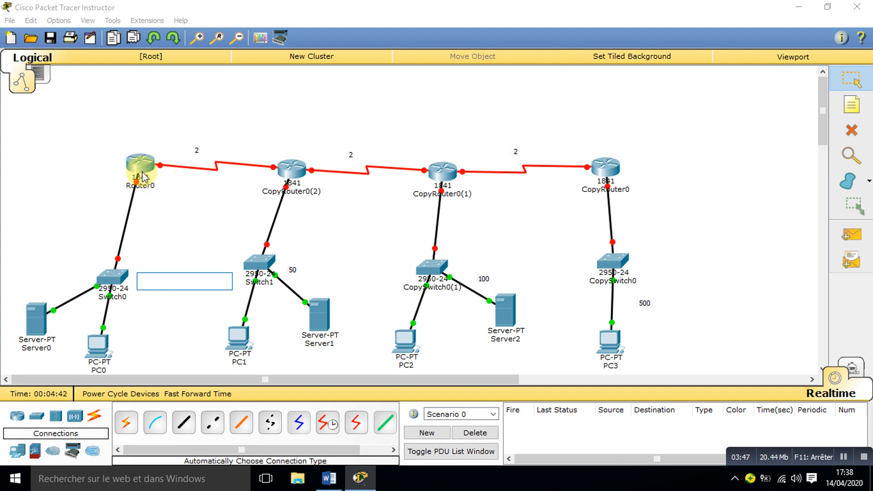
pyautogui.write('3')
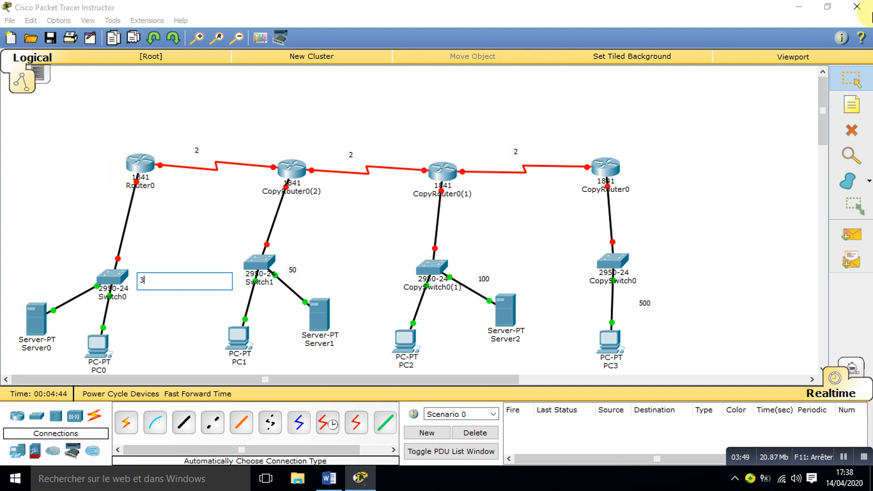
pyautogui.click(847, 76)
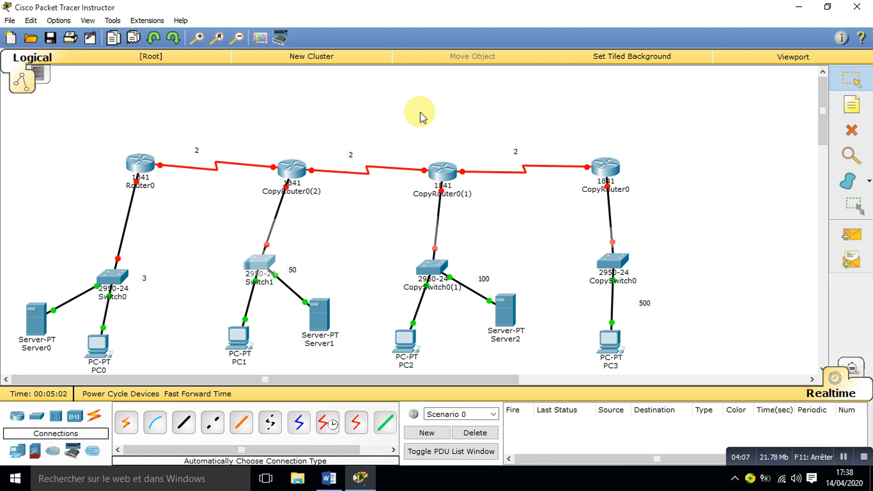
# Step: Place a note reading 172.16.0.0/16 above the router chain, over the link between Router0 and CopyRouter0(2)
pyautogui.click(867, 112)
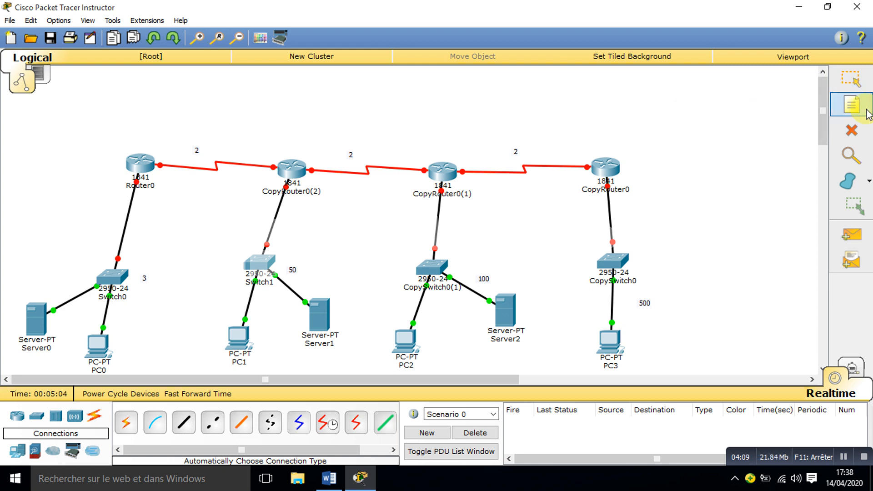
pyautogui.click(269, 104)
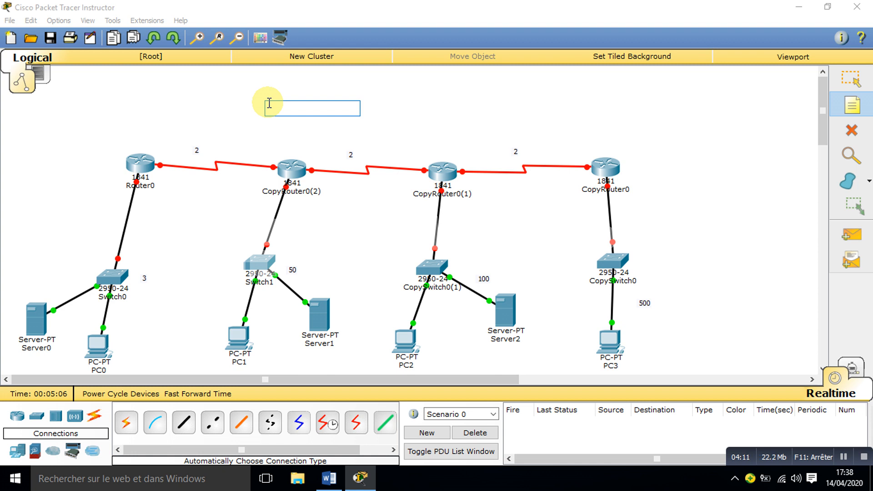
pyautogui.write('17')
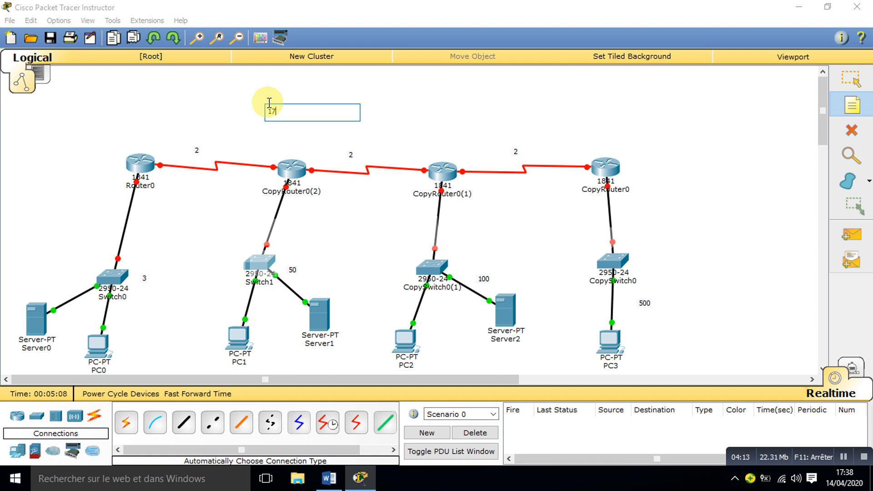
pyautogui.write('2.16.0.0/16')
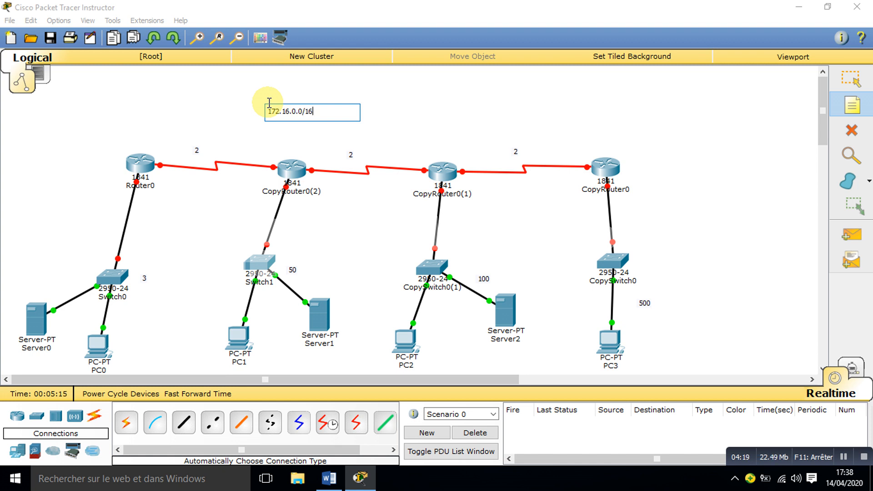
pyautogui.click(849, 84)
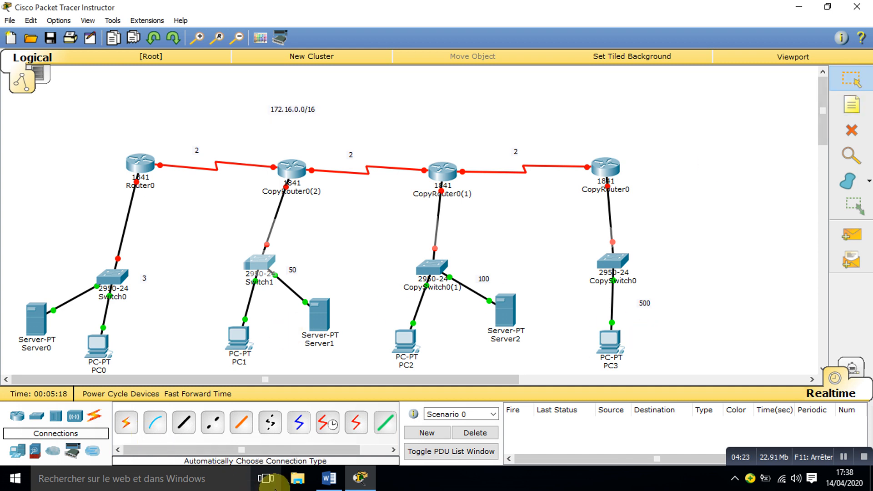
# Step: Switch to the blank Word document and write the base network 172.16.0.0/16 on its first line
pyautogui.click(329, 478)
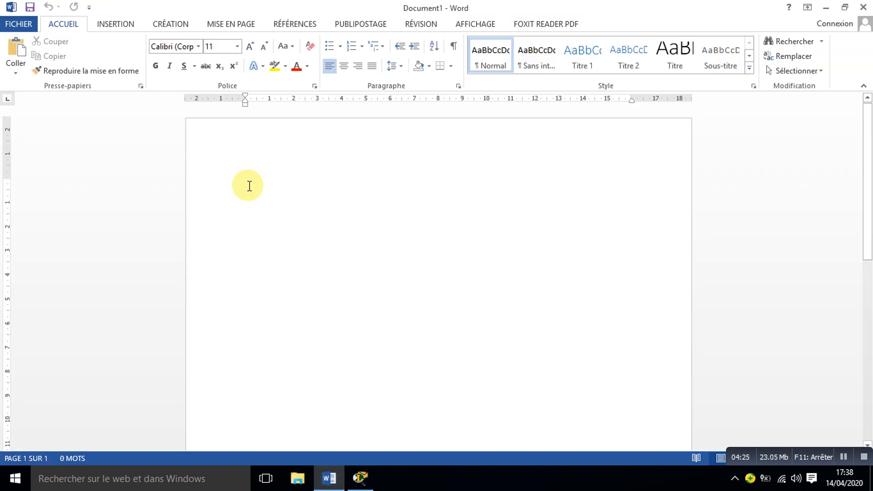
pyautogui.click(360, 478)
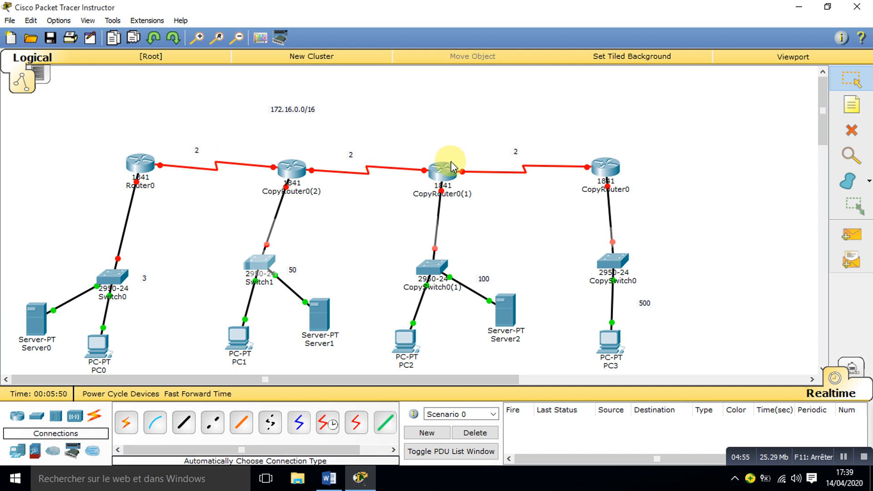
pyautogui.click(329, 478)
pyautogui.write('19')
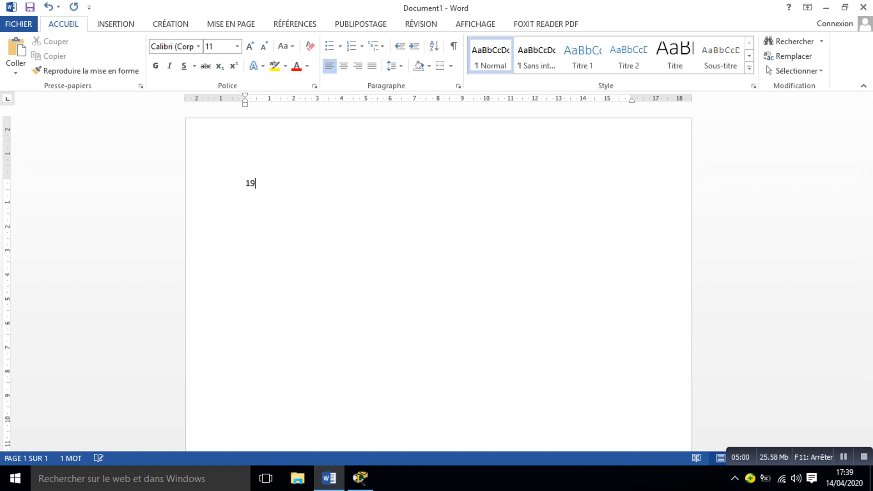
pyautogui.press('BackSpace')
pyautogui.write('72.16.0.0/16')
pyautogui.press('Return')
# Step: On the second line, write 500 followed by a tab and the address pattern 172.16.XXXXXX
pyautogui.write('500')
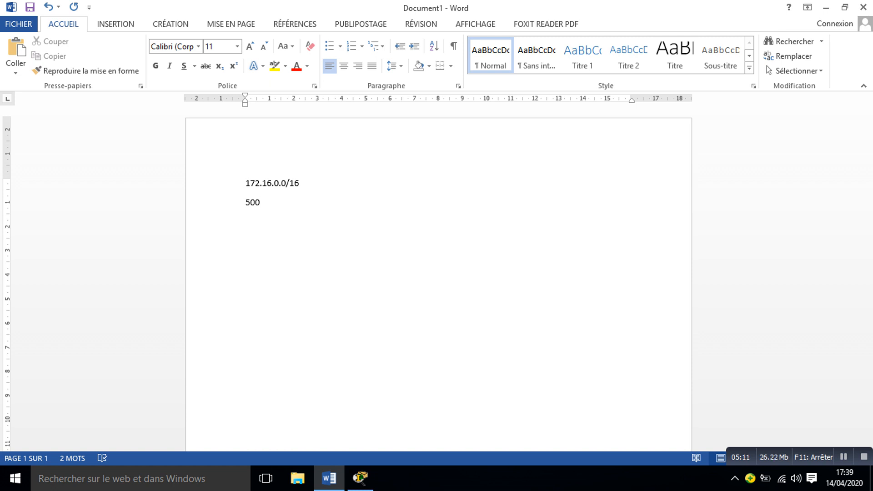
pyautogui.press('Tab')
pyautogui.write('172.16.XXXXXX')
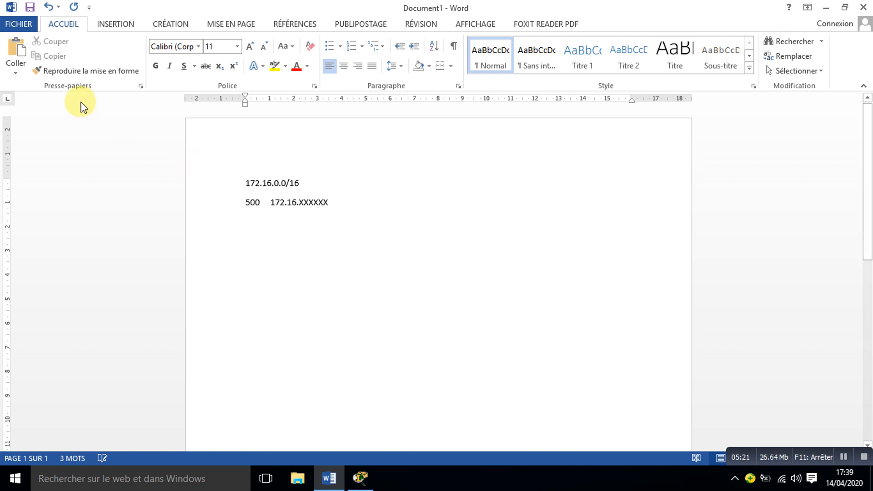
# Step: Set the font size of both text lines to 20
pyautogui.moveTo(245, 182); pyautogui.dragTo(333, 211)
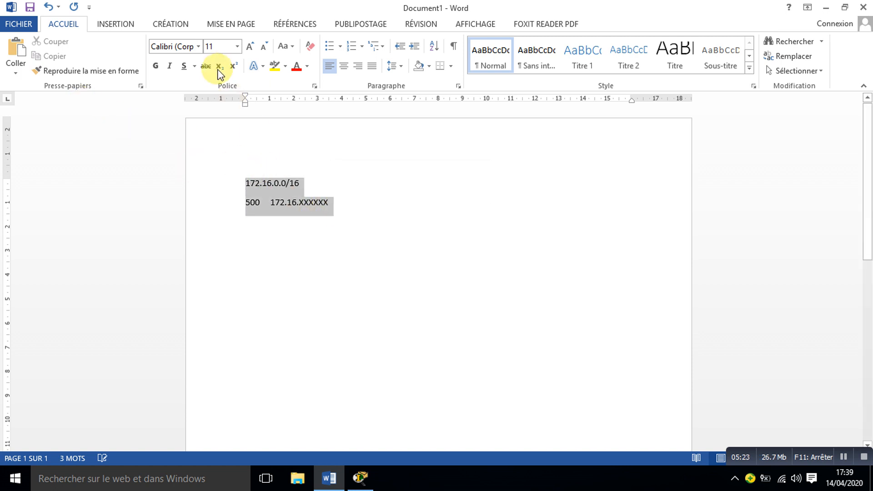
pyautogui.click(237, 46)
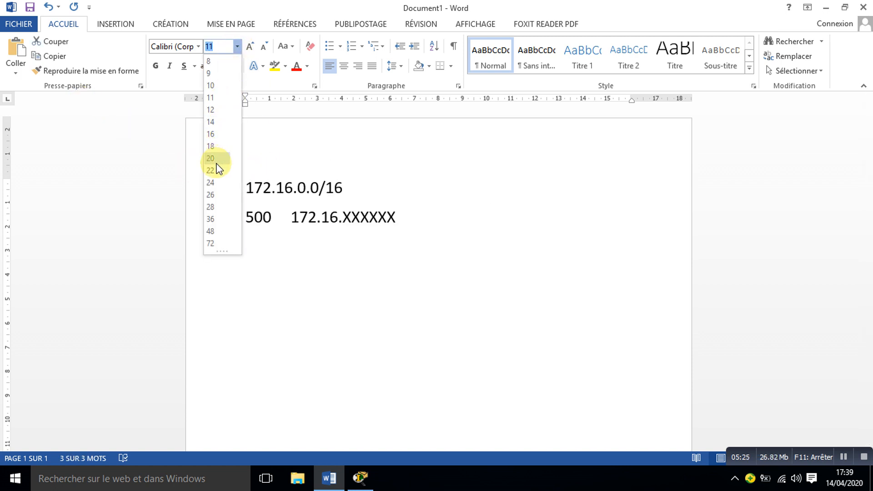
pyautogui.click(214, 160)
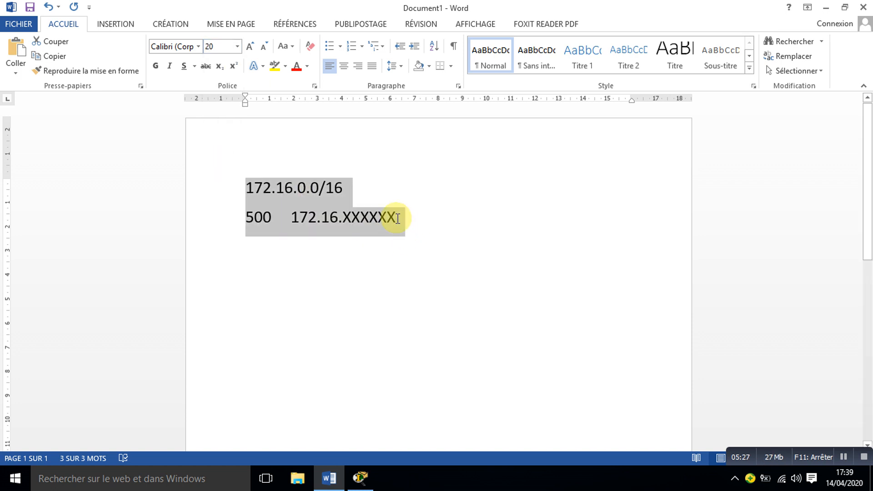
# Step: Extend the address pattern on the 500 line to two full octets of bits, 172.16.XXXXXXXX.XXXXXXXX
pyautogui.click(403, 222)
pyautogui.write('X')
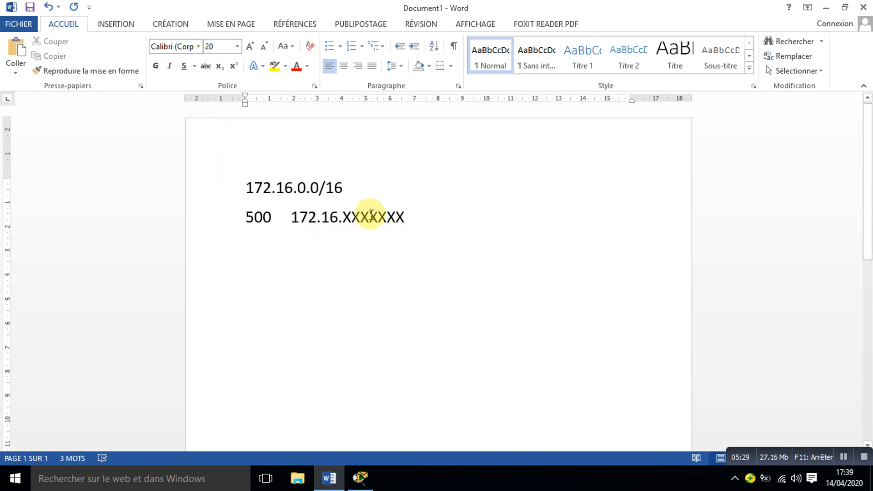
pyautogui.write('X')
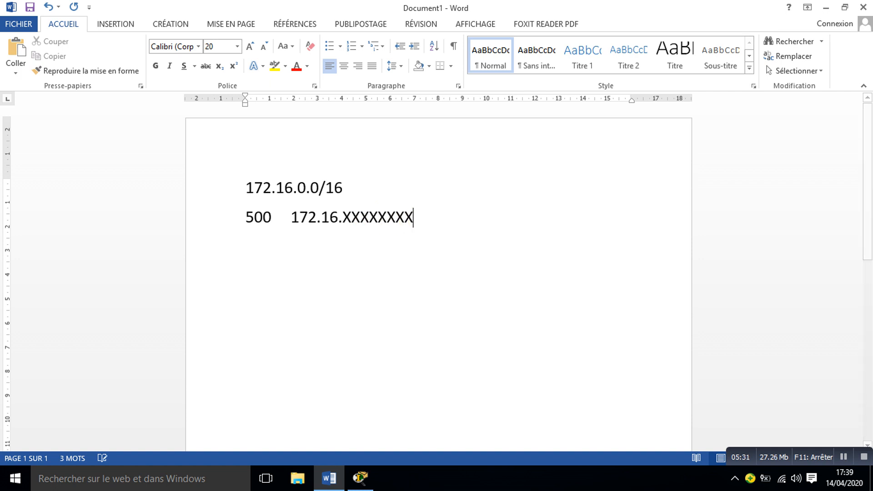
pyautogui.write('.XXXXX')
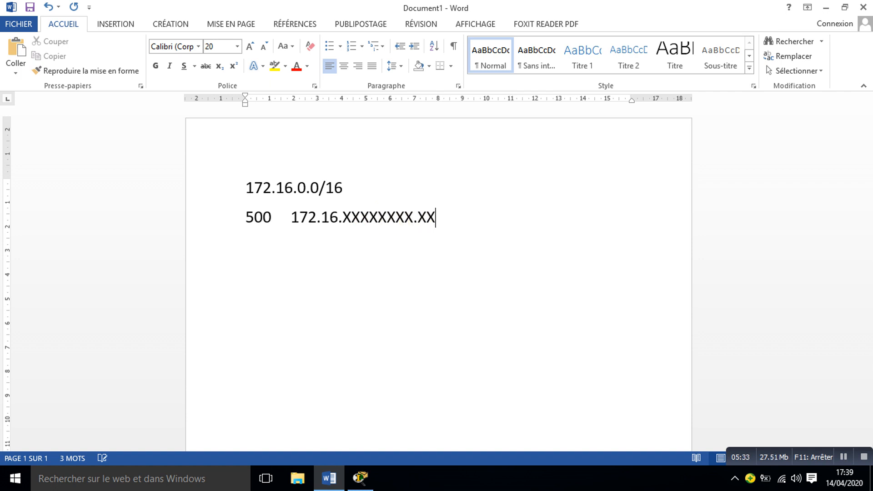
pyautogui.write('XXX')
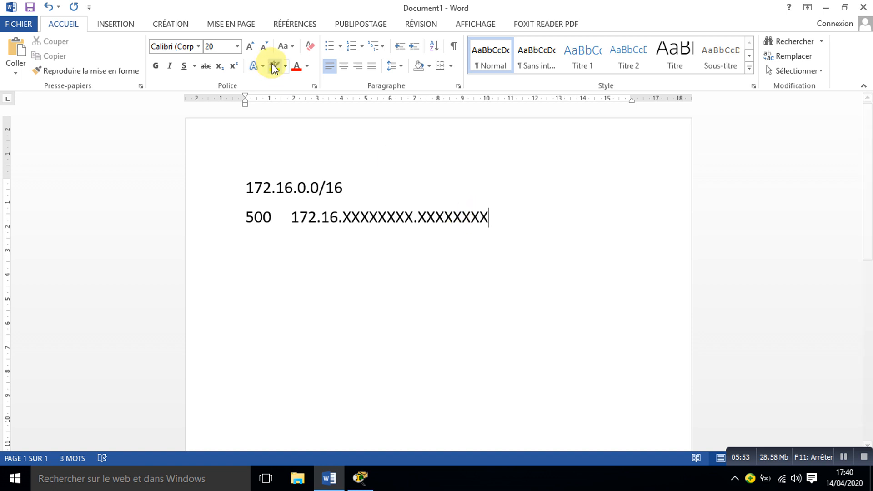
pyautogui.moveTo(486, 224); pyautogui.dragTo(448, 221)
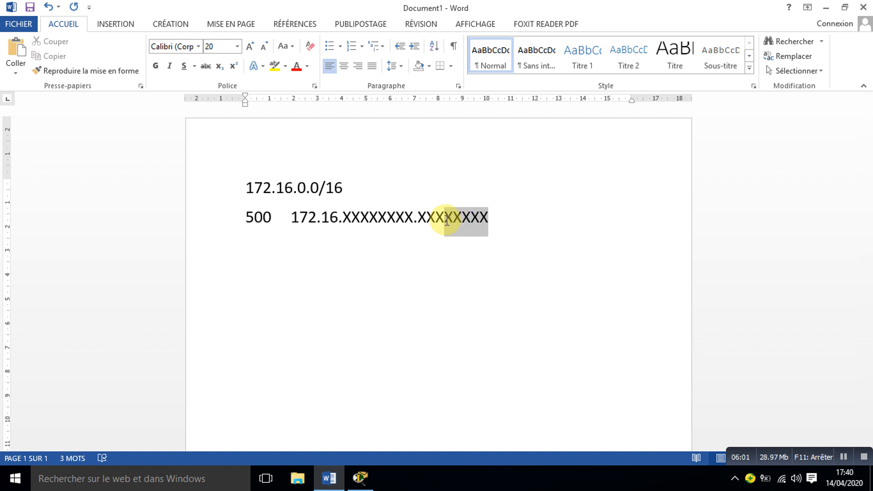
pyautogui.moveTo(447, 221); pyautogui.dragTo(439, 219)
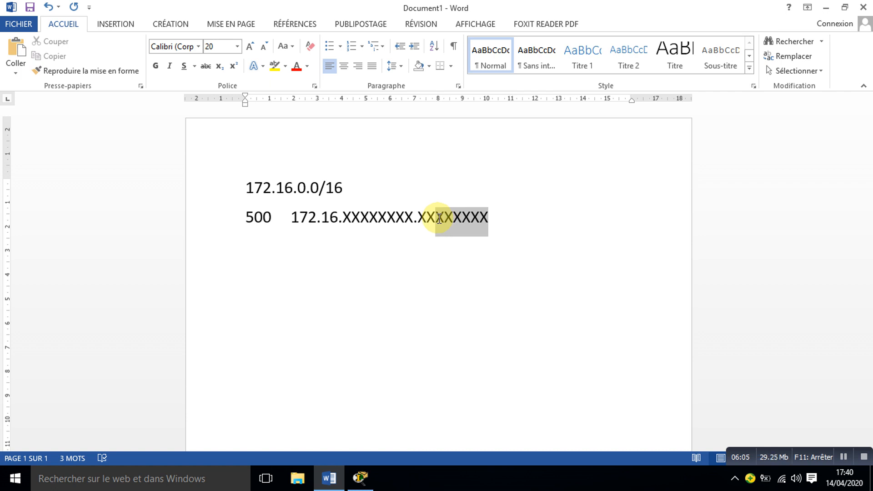
pyautogui.moveTo(439, 219); pyautogui.dragTo(408, 215)
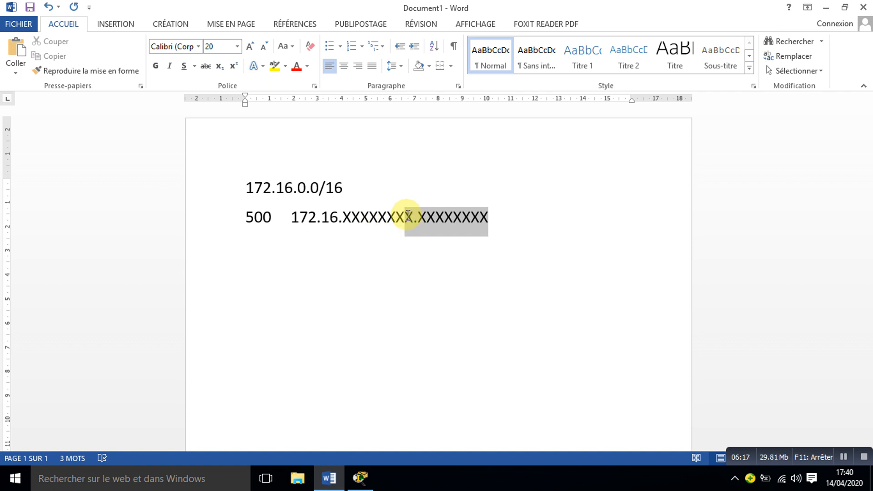
pyautogui.moveTo(408, 216); pyautogui.dragTo(407, 216)
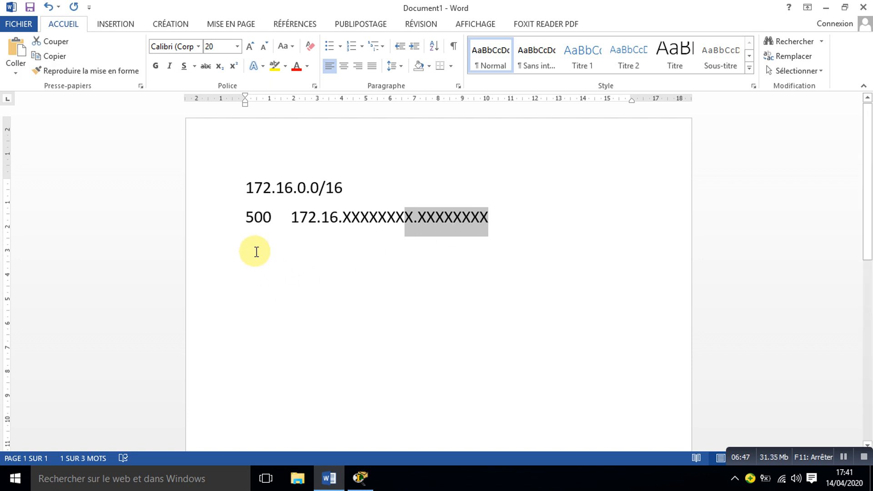
pyautogui.click(257, 262)
pyautogui.write('17')
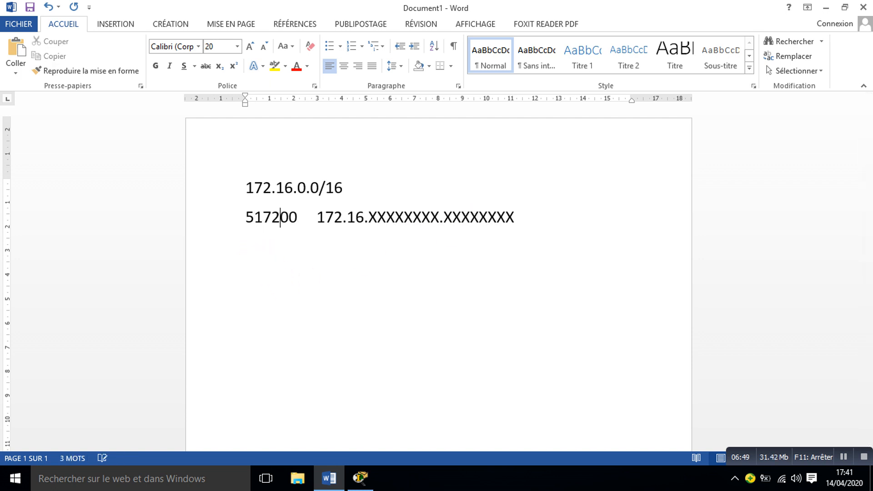
pyautogui.press('BackSpace')
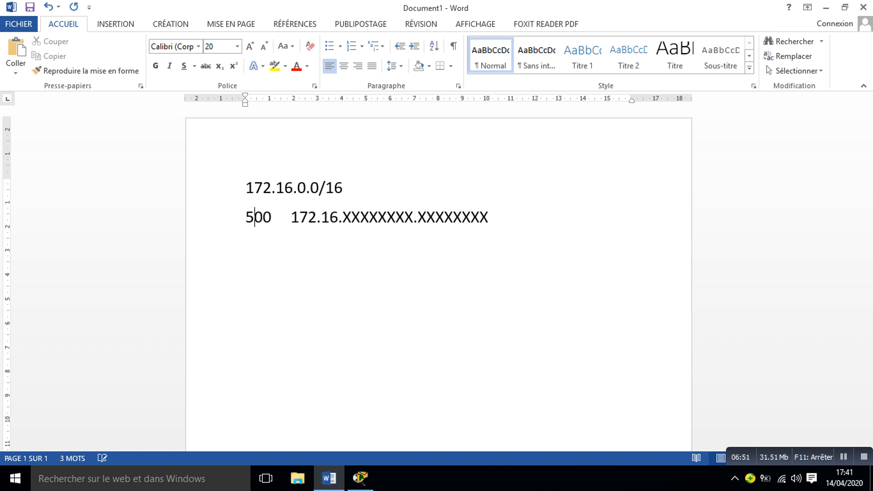
# Step: Colour the pattern's last nine host bits red, from the final X of the third octet to the end
pyautogui.moveTo(488, 216); pyautogui.dragTo(405, 215)
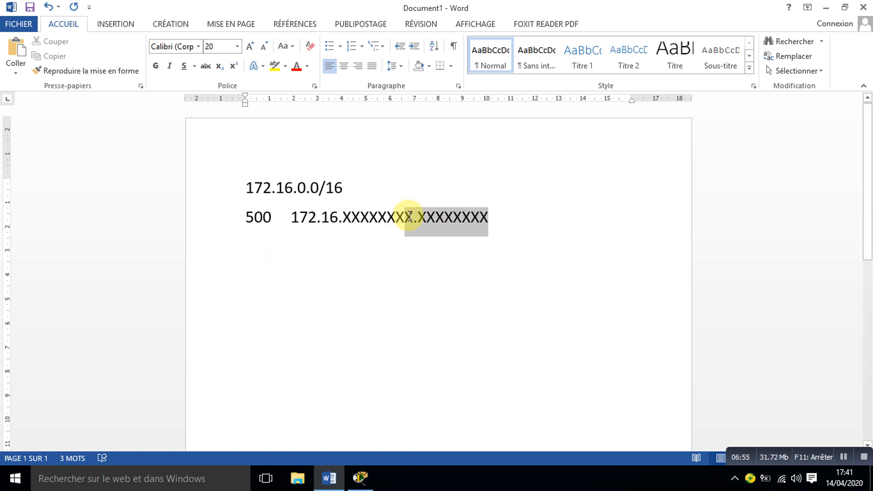
pyautogui.click(294, 65)
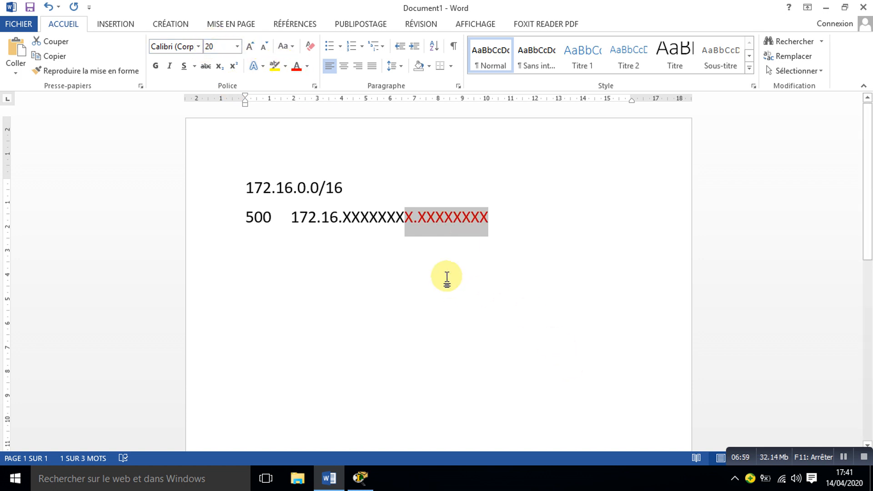
# Step: Leave an empty line below the bit pattern, write the subnet 172.16.0.0/23, and start a new line
pyautogui.click(502, 235)
pyautogui.press('Return')
pyautogui.press('Return')
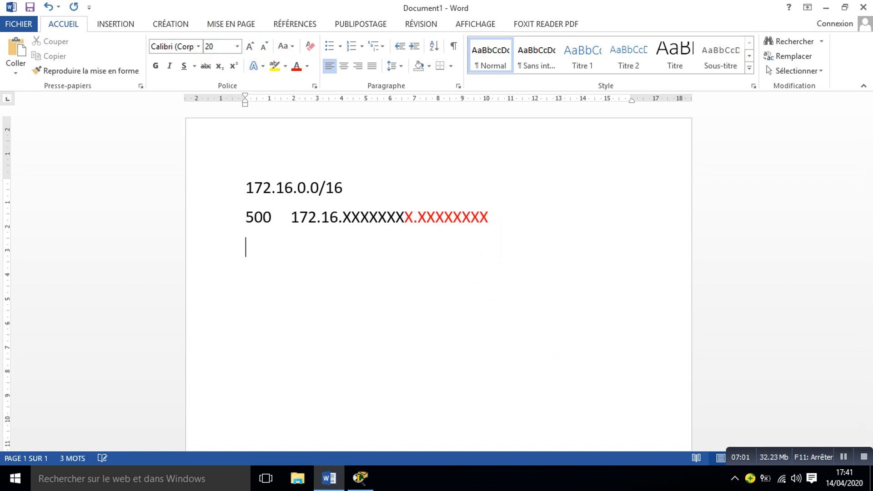
pyautogui.write('172.16.')
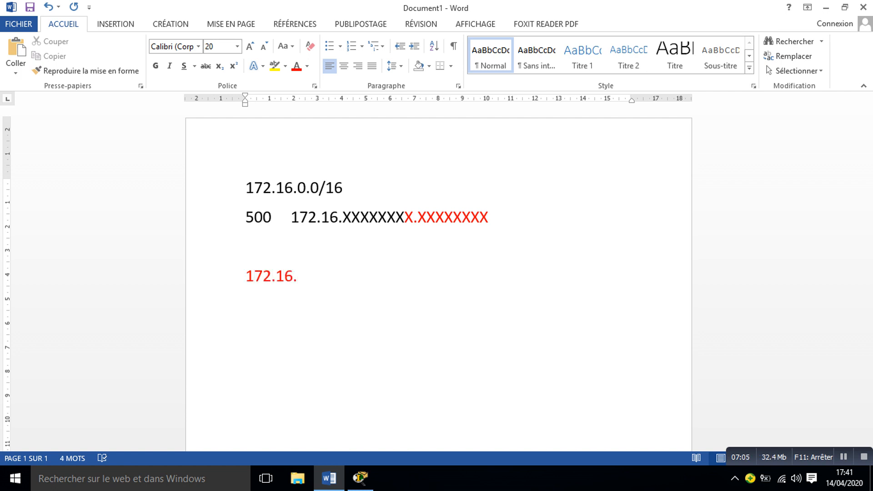
pyautogui.write('0.')
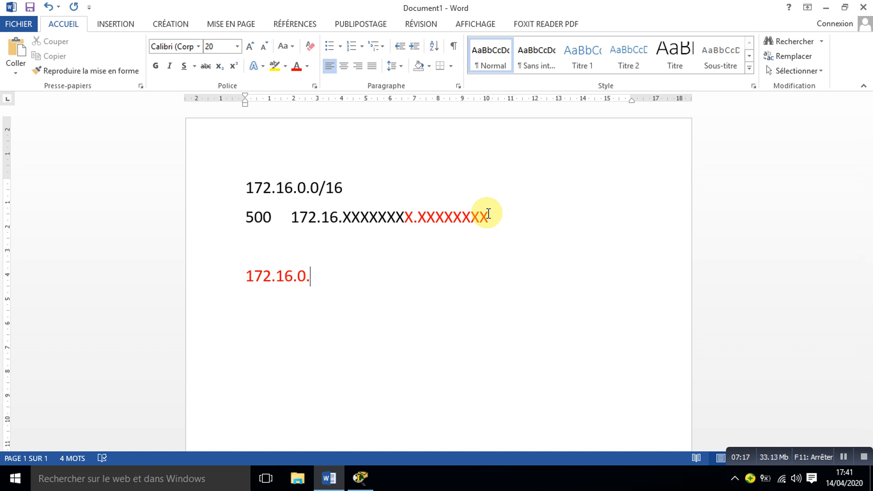
pyautogui.write('0/')
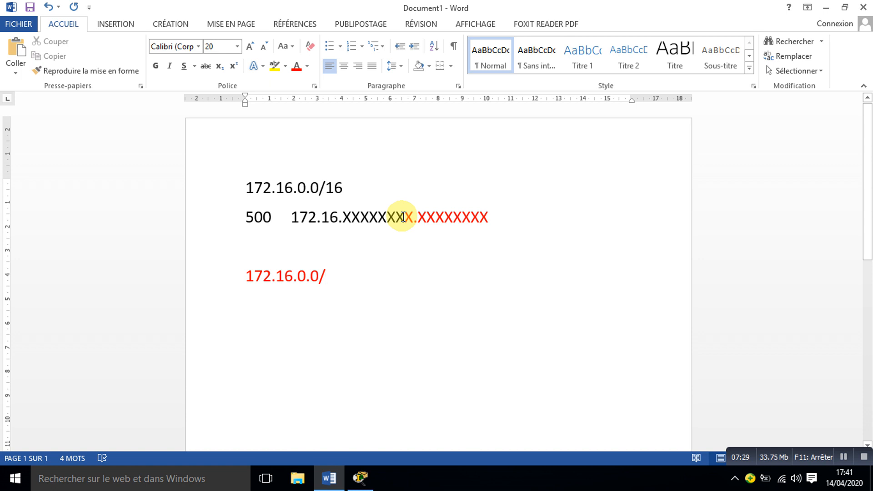
pyautogui.write('23')
pyautogui.press('Return')
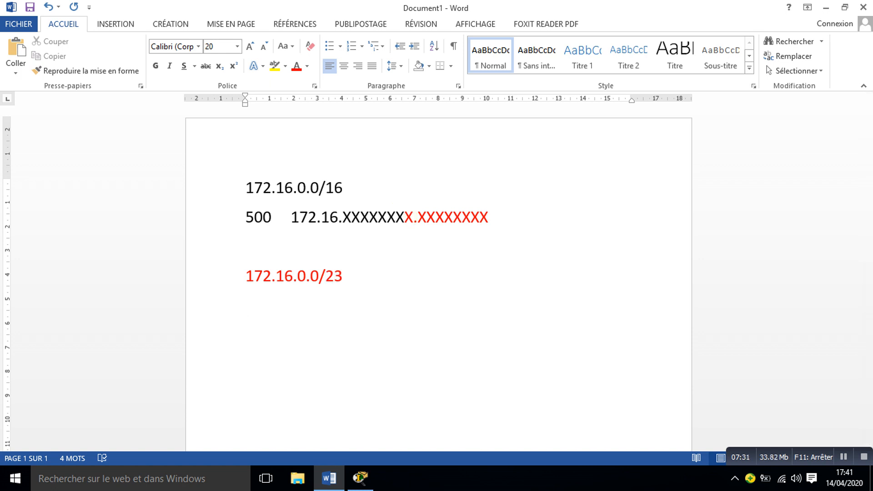
# Step: Write the binary broadcast address 172.16.00000001.11111111 below the 172.16.0.0/23 line and start a new line
pyautogui.write('172')
pyautogui.write('?')
pyautogui.press('BackSpace')
pyautogui.write('.')
pyautogui.press('BackSpace')
pyautogui.press('BackSpace')
pyautogui.write('.16.0000')
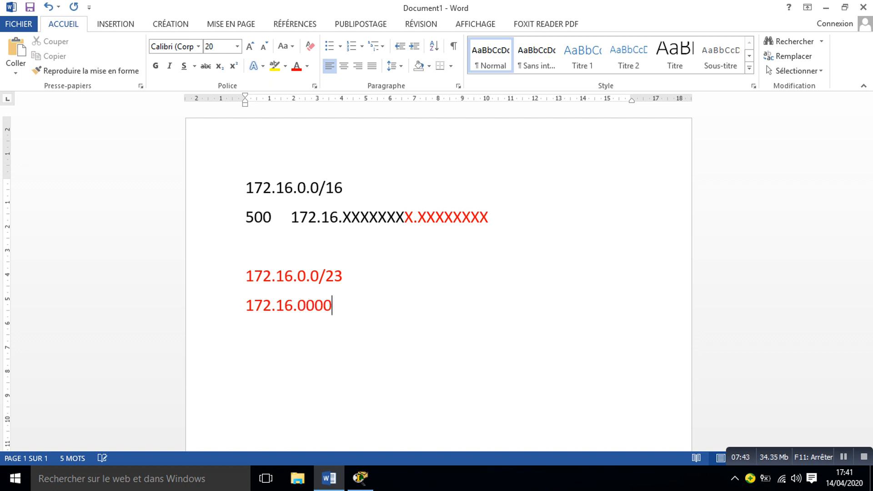
pyautogui.write('0')
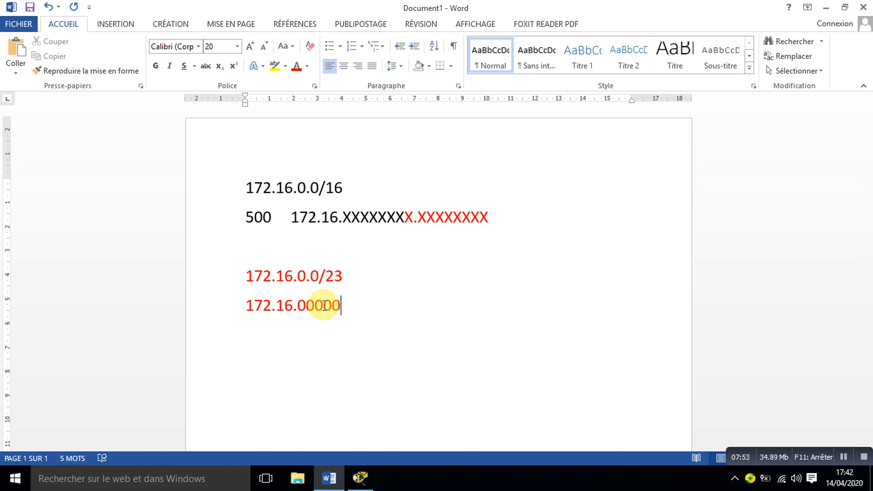
pyautogui.write('0')
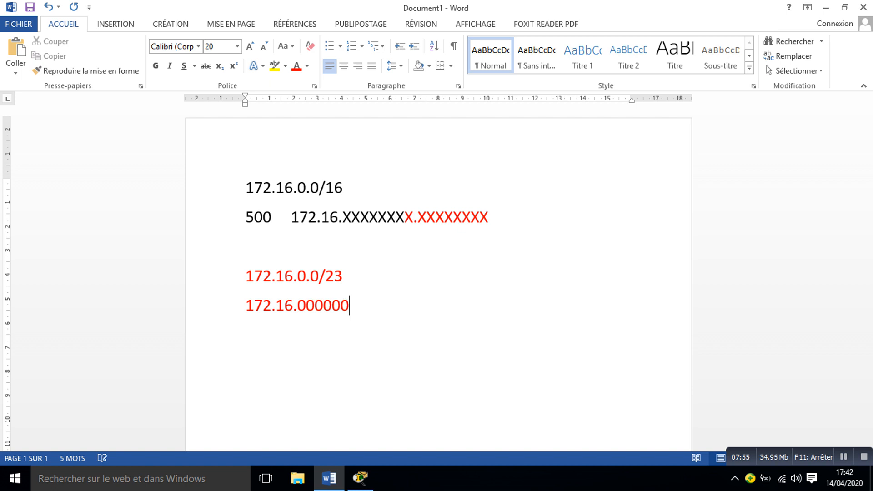
pyautogui.write('01.1111111')
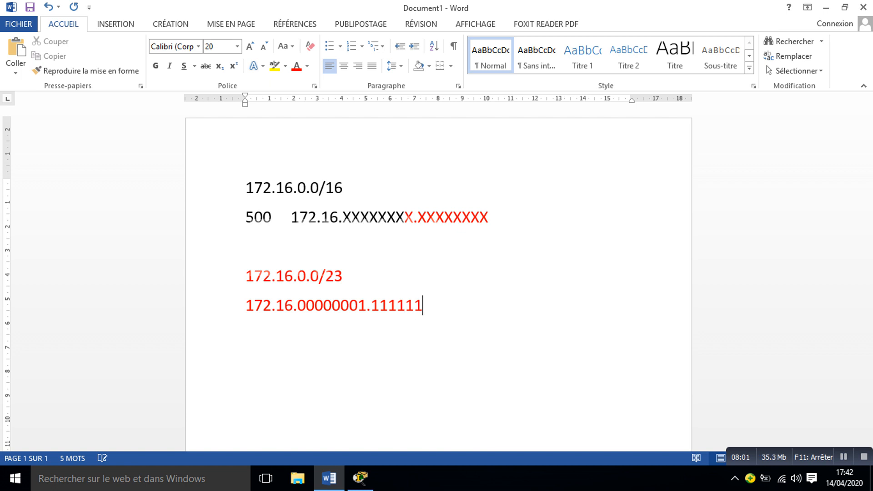
pyautogui.write('1')
pyautogui.press('Return')
# Step: Write the decimal broadcast address 172.16.1.255 below its binary form and start a new line
pyautogui.write('172.16.')
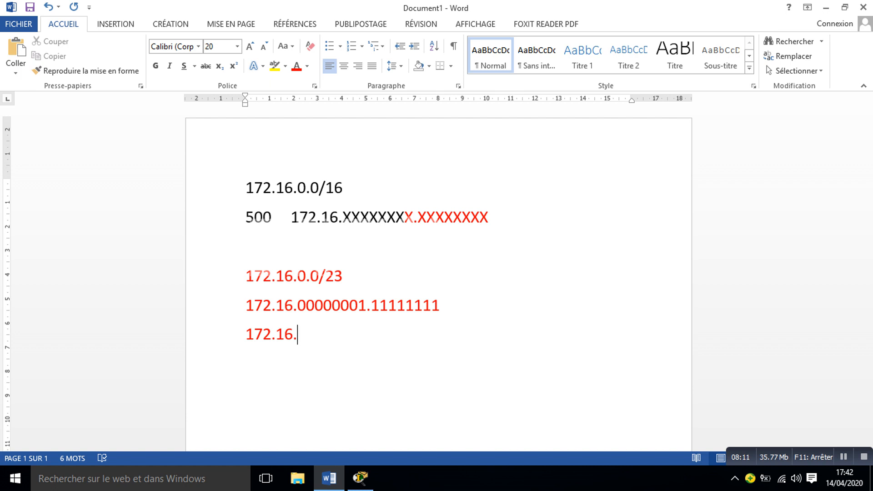
pyautogui.write('1.255')
pyautogui.press('Return')
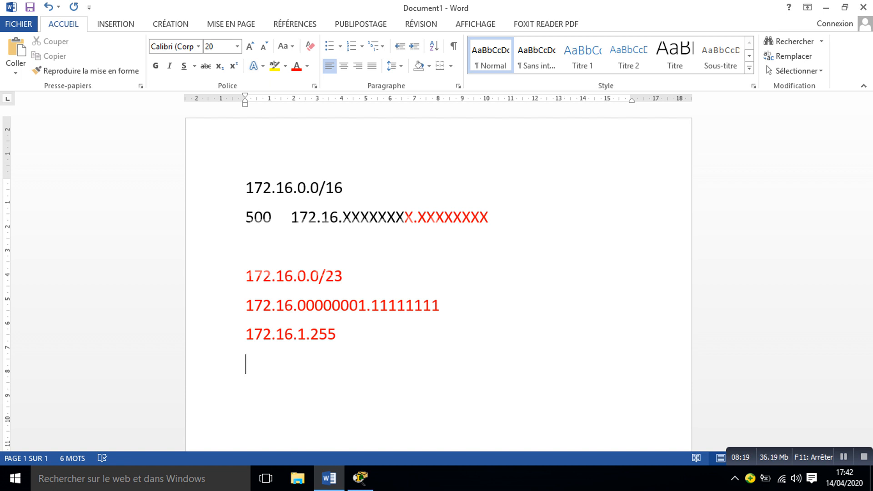
# Step: Switch to Cisco Packet Tracer and add the note 172.16.0.0/23 above the 500 label beside CopySwitch0
pyautogui.click(364, 479)
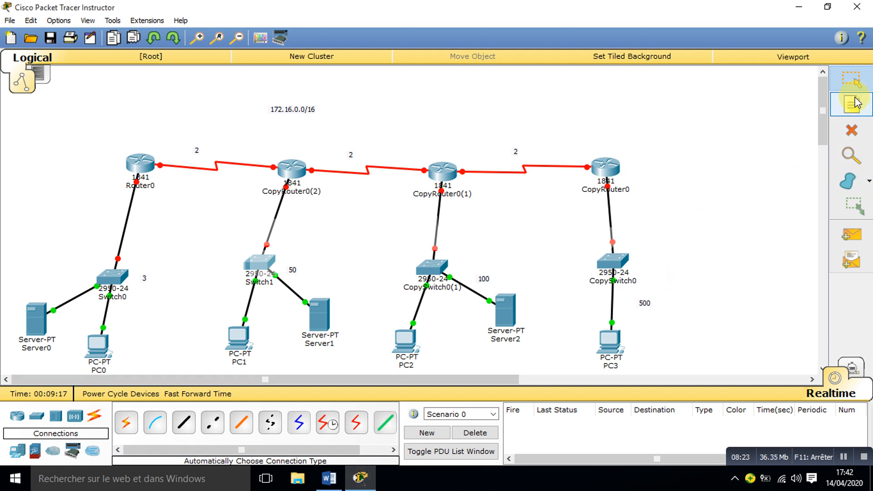
pyautogui.click(857, 102)
pyautogui.click(658, 275)
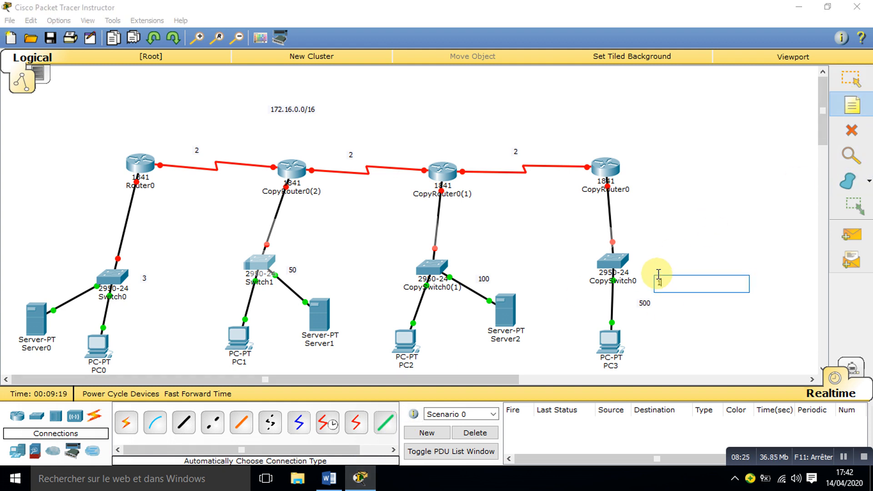
pyautogui.write('172?')
pyautogui.press('BackSpace')
pyautogui.write('.16.0.0/23')
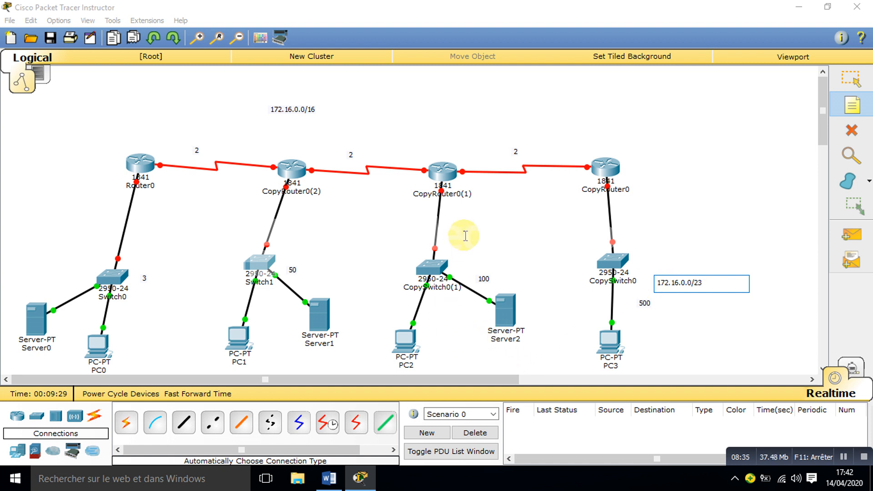
# Step: Return to the Word document, leave an empty line, write 172.16.2.0, and begin the line below with 100
pyautogui.click(329, 477)
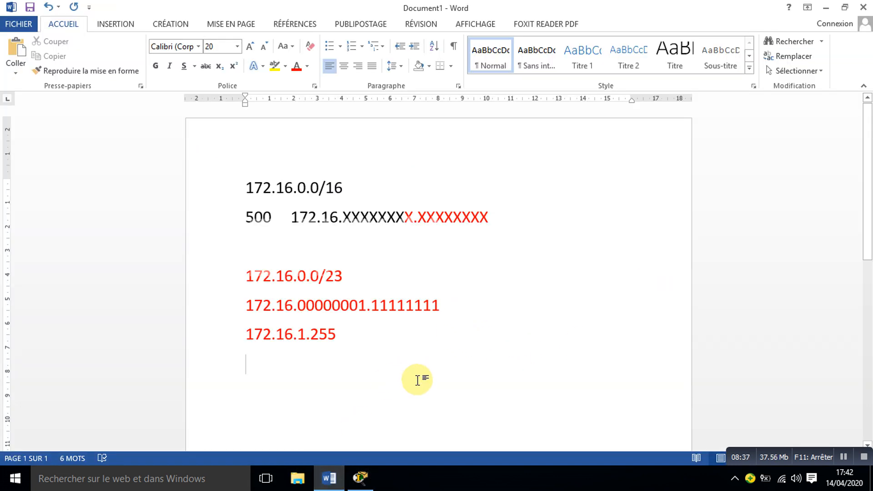
pyautogui.press('Return')
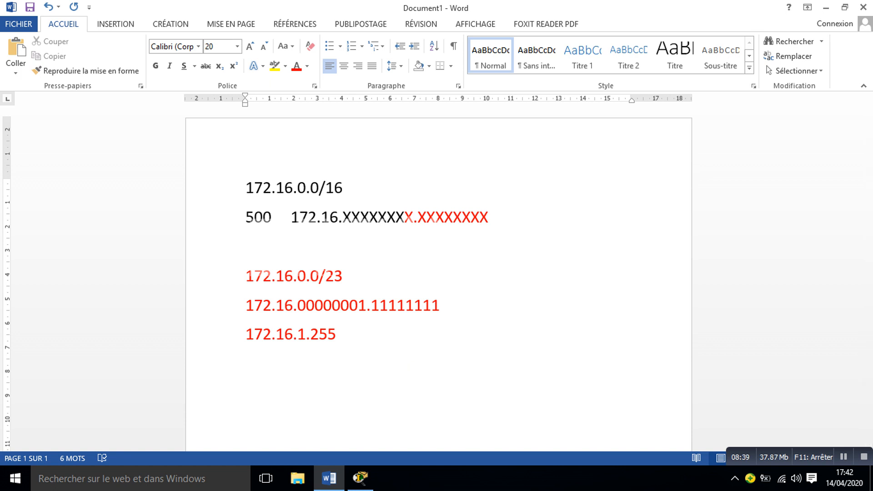
pyautogui.write('172.16.')
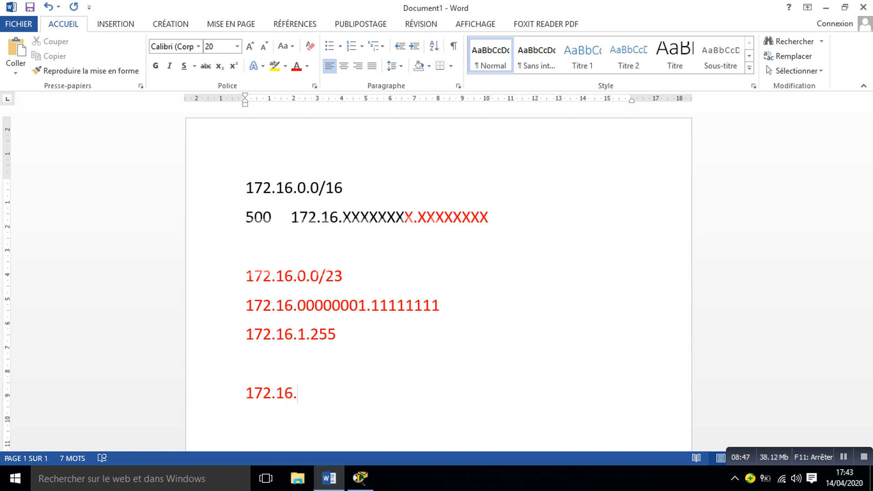
pyautogui.write('2.')
pyautogui.write('0')
pyautogui.write(' 100')
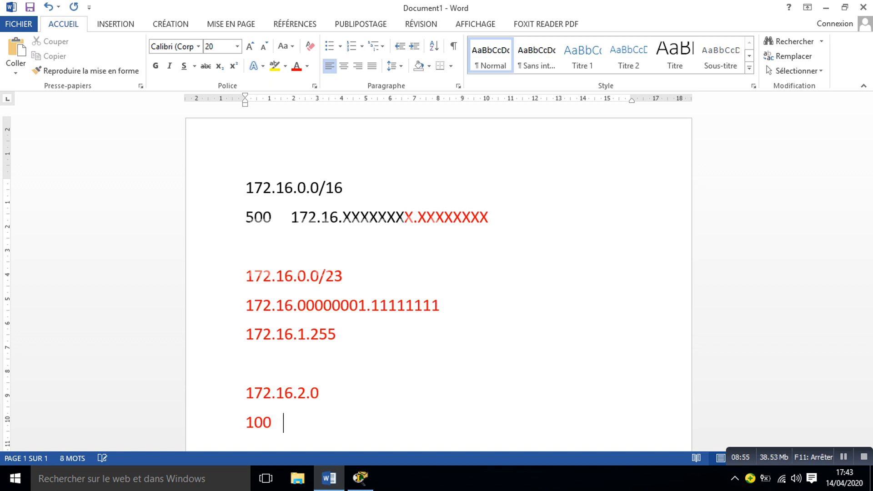
# Step: Switch the font colour to black, write 172.16.00000010.00000000 after the 100, and start a new line
pyautogui.click(306, 68)
pyautogui.click(298, 82)
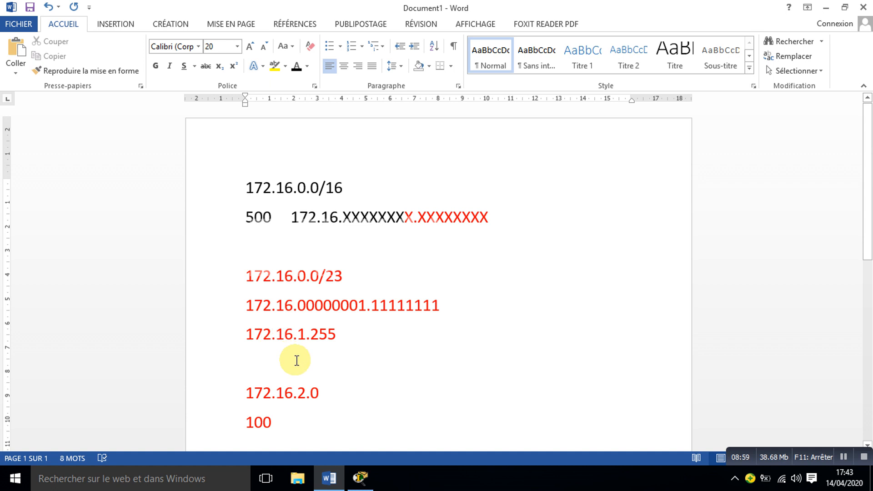
pyautogui.write('172')
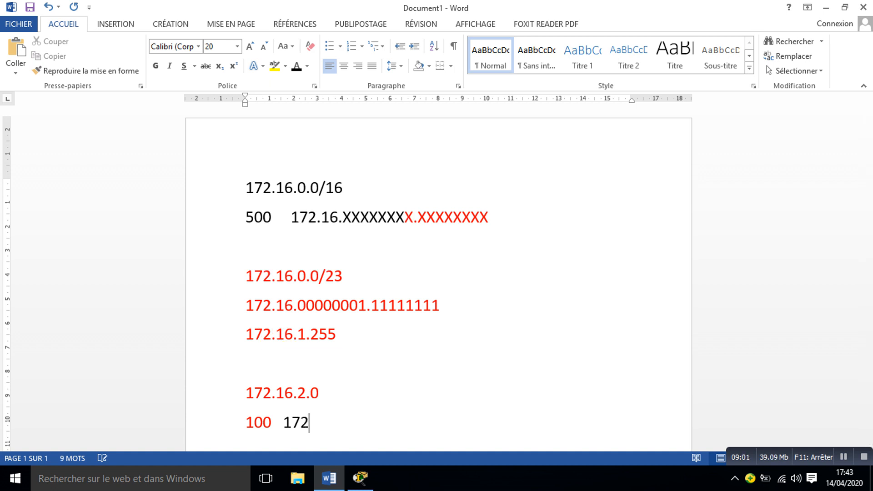
pyautogui.write('.16')
pyautogui.write('.0000')
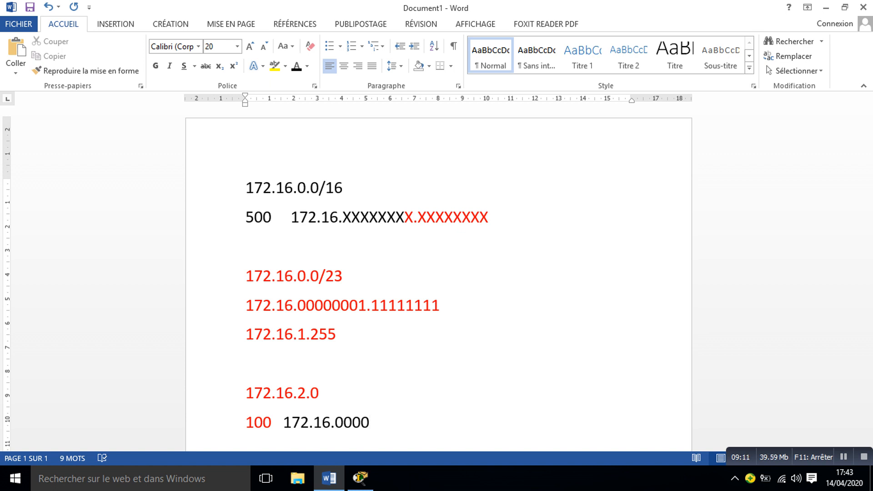
pyautogui.write('0')
pyautogui.write('010.0000')
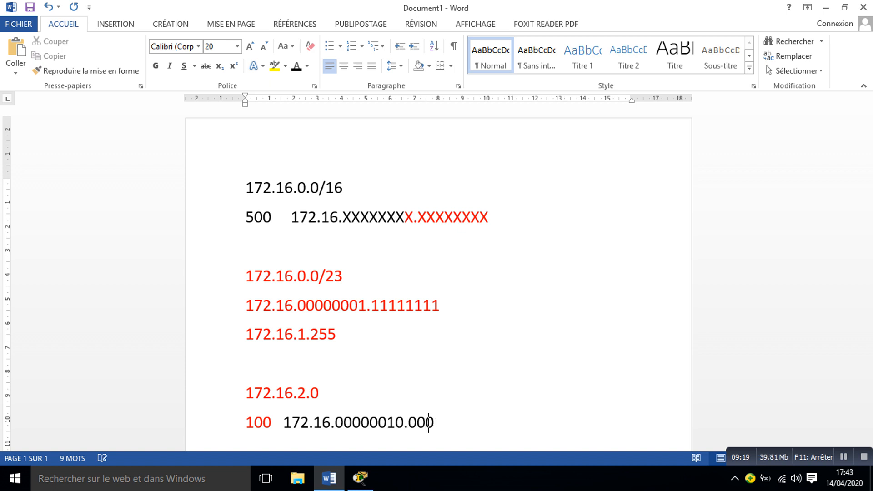
pyautogui.write('0000')
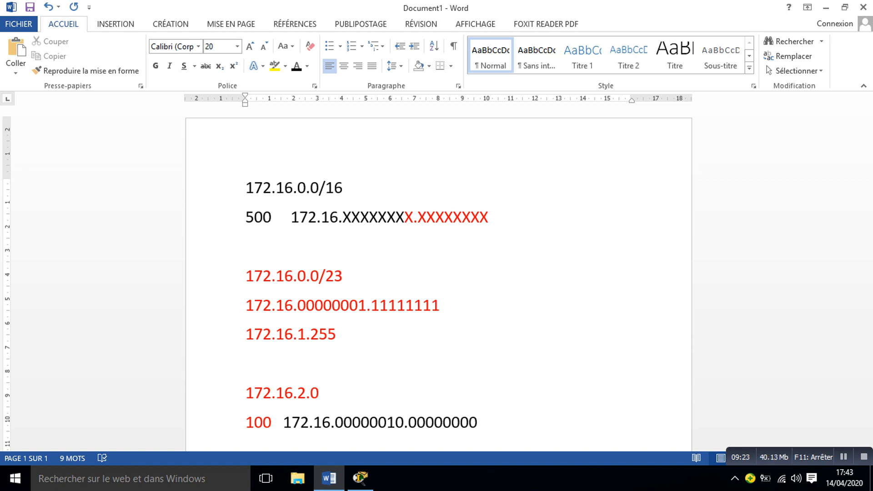
pyautogui.press('Return')
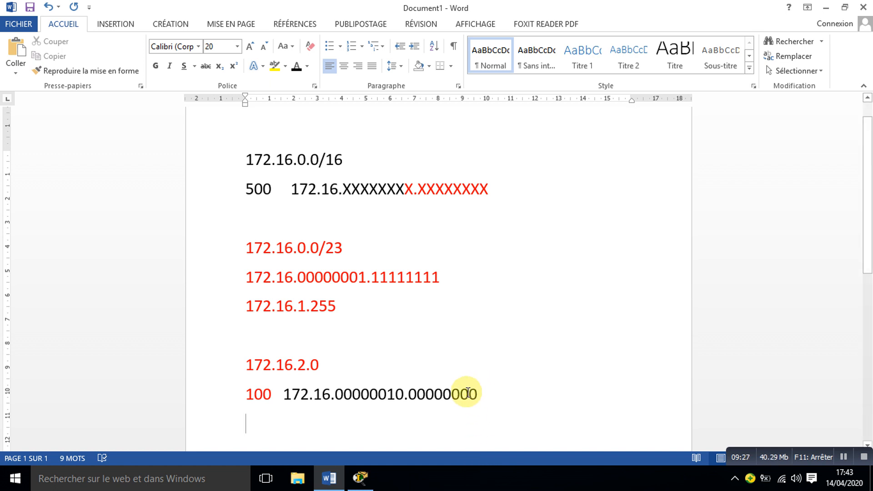
# Step: Mark off the host bits needed for 100 hosts in the binary address, and append the prefix /25 to 172.16.2.0
pyautogui.moveTo(469, 394); pyautogui.dragTo(474, 394)
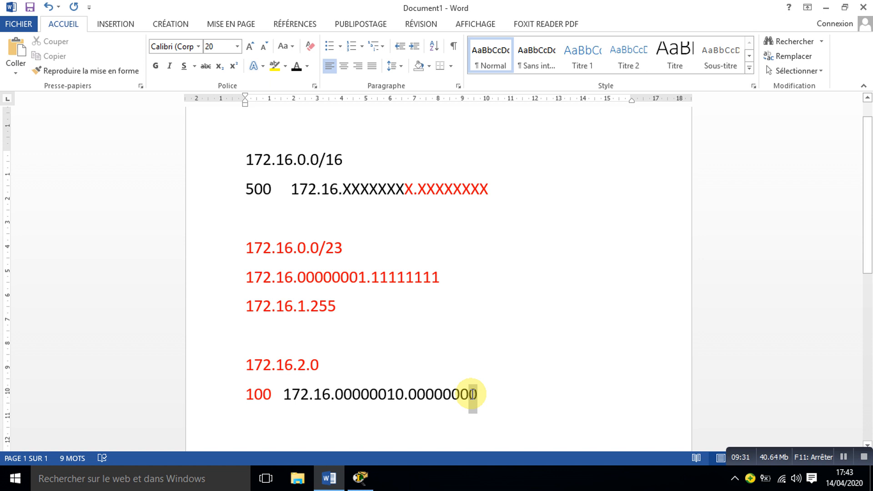
pyautogui.click(492, 188)
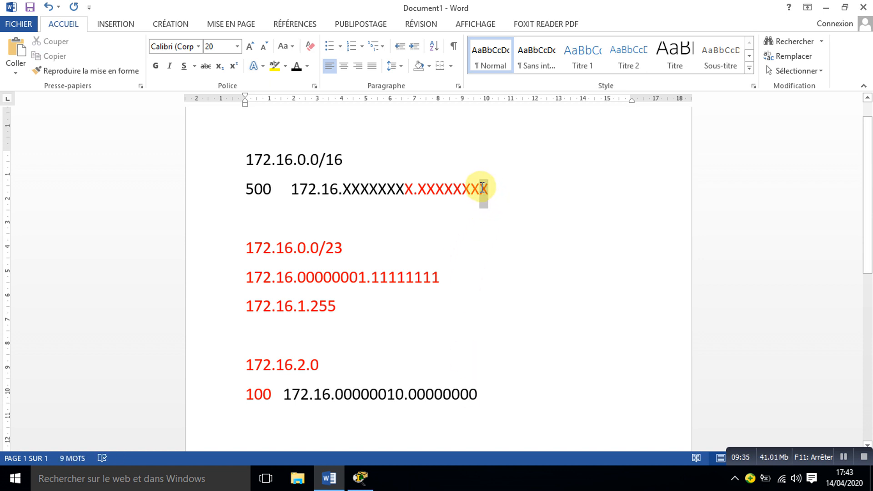
pyautogui.moveTo(481, 187); pyautogui.dragTo(427, 188)
pyautogui.click(479, 394)
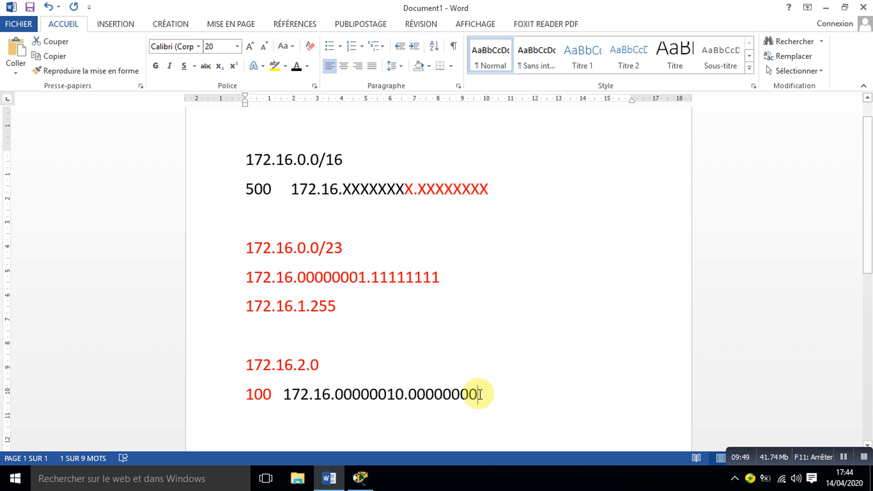
pyautogui.moveTo(479, 394); pyautogui.dragTo(419, 394)
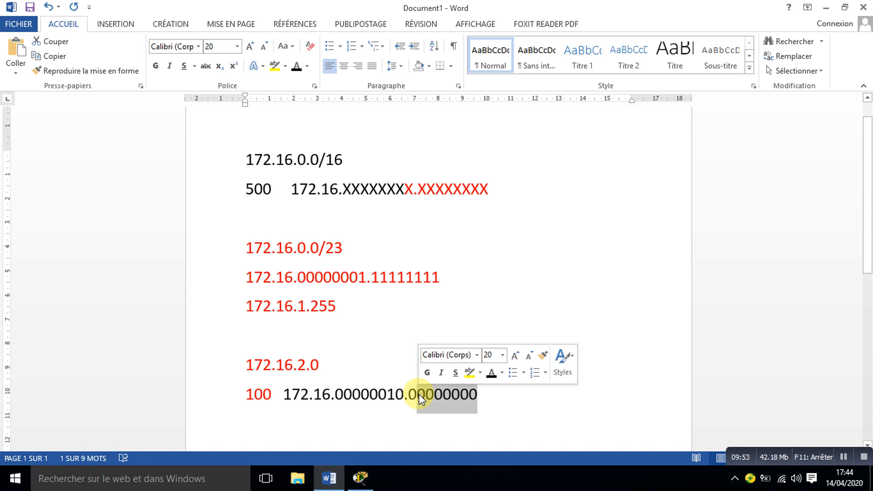
pyautogui.click(479, 394)
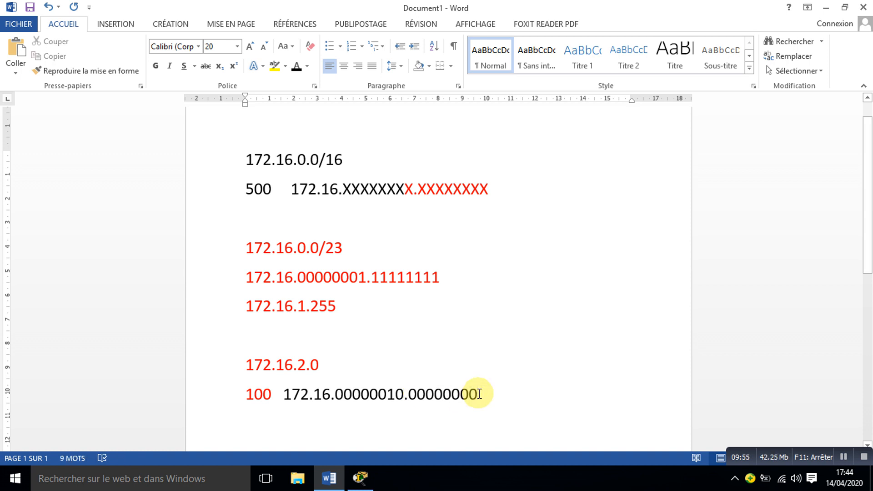
pyautogui.click(323, 364)
pyautogui.write('/')
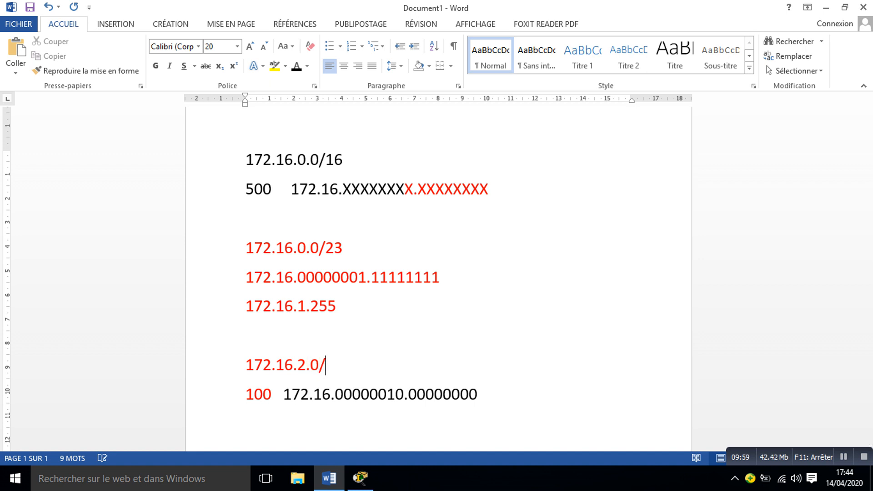
pyautogui.moveTo(477, 394); pyautogui.dragTo(418, 394)
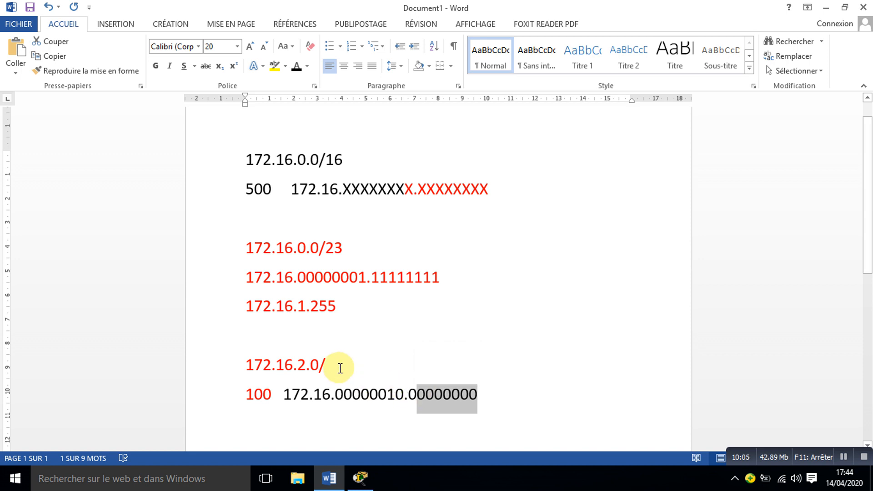
pyautogui.click(326, 364)
pyautogui.write('25')
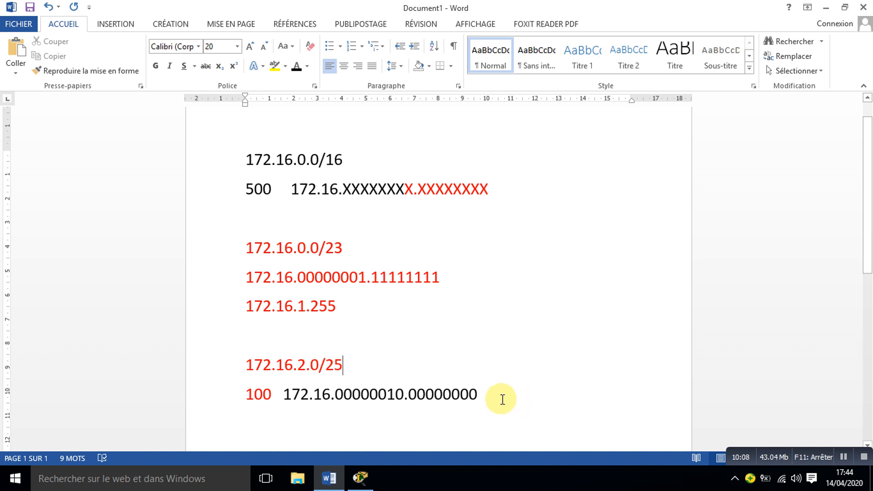
# Step: Write the binary broadcast address 172.16.00000010.01111111 indented below the 100 line's address and start a new line
pyautogui.click(479, 394)
pyautogui.press('Return')
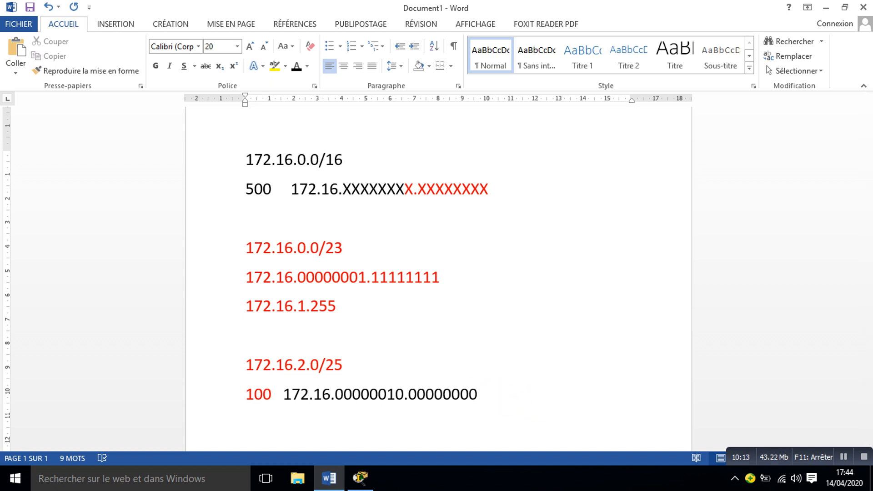
pyautogui.write('172.')
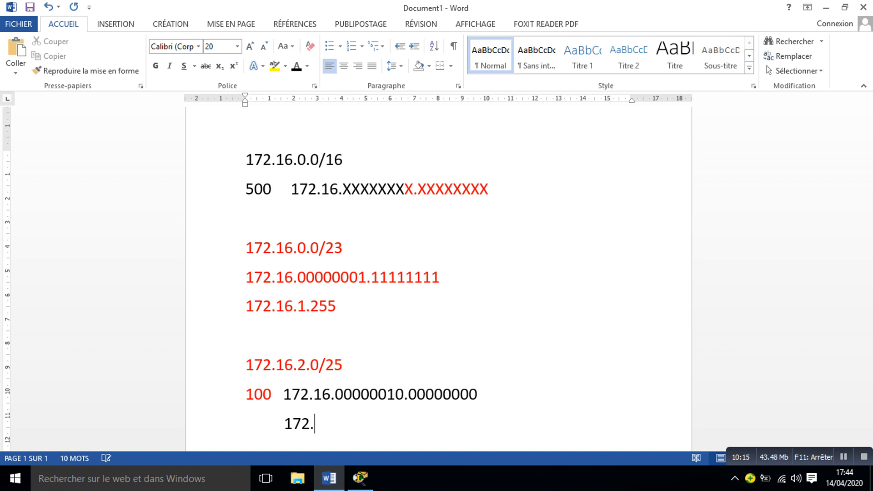
pyautogui.write('16.00000')
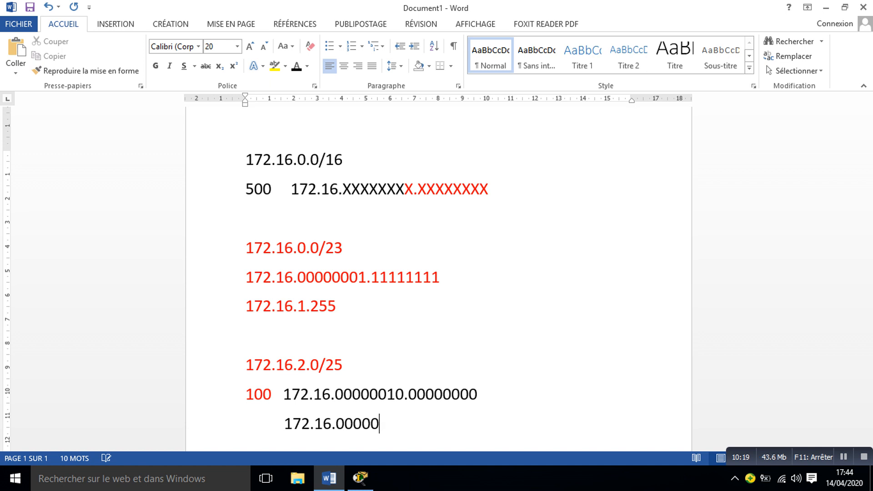
pyautogui.write('010.0')
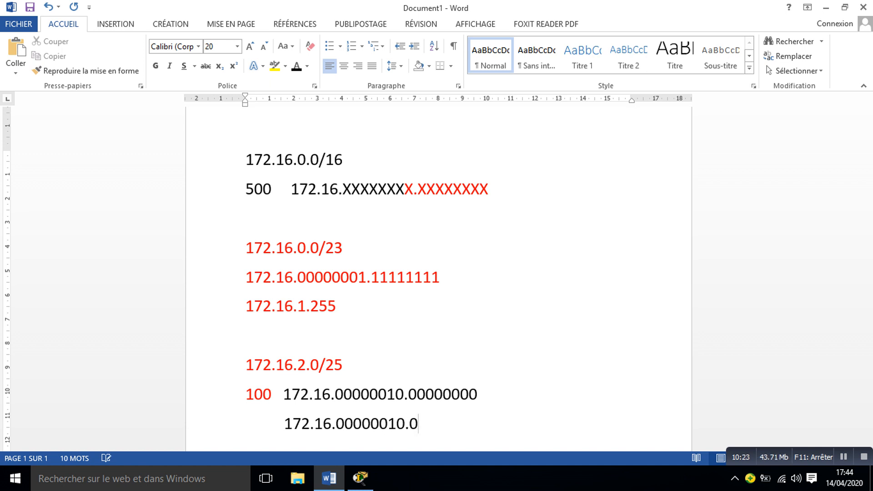
pyautogui.write('1111111')
pyautogui.press('Return')
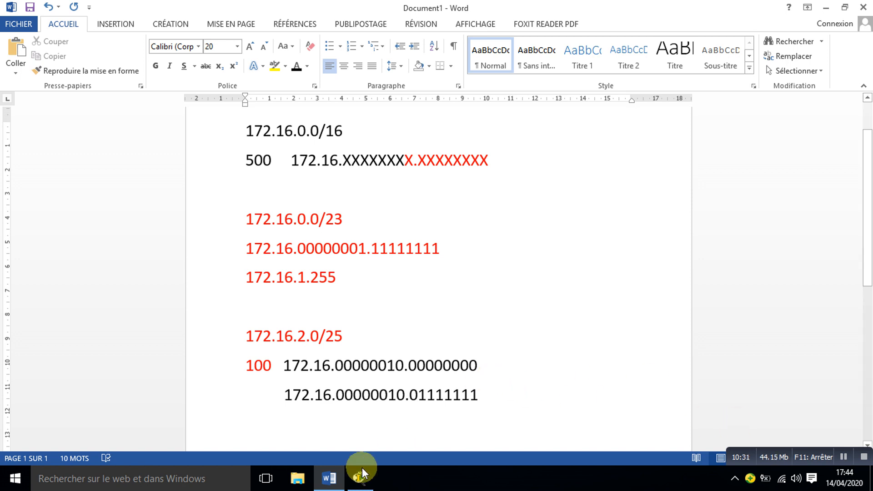
# Step: Write the decimal broadcast address 172.16.2.127 on a new line below the binary one and start another line
pyautogui.click(484, 401)
pyautogui.press('Return')
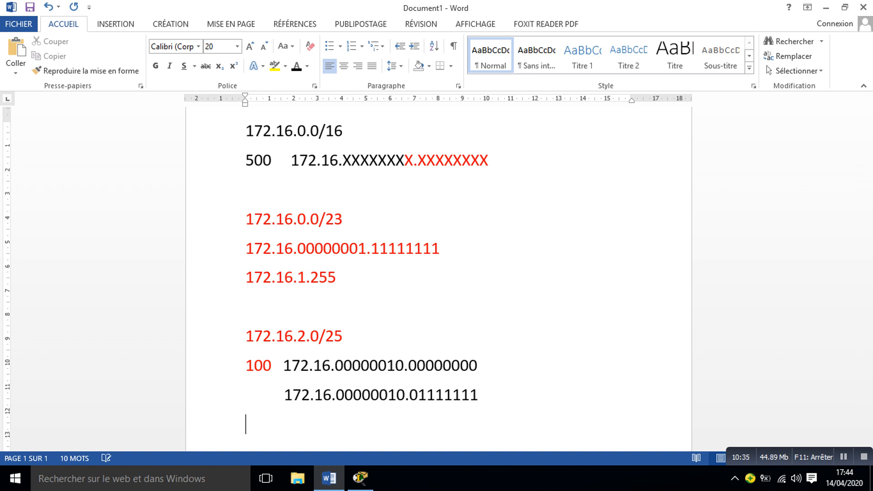
pyautogui.write('172')
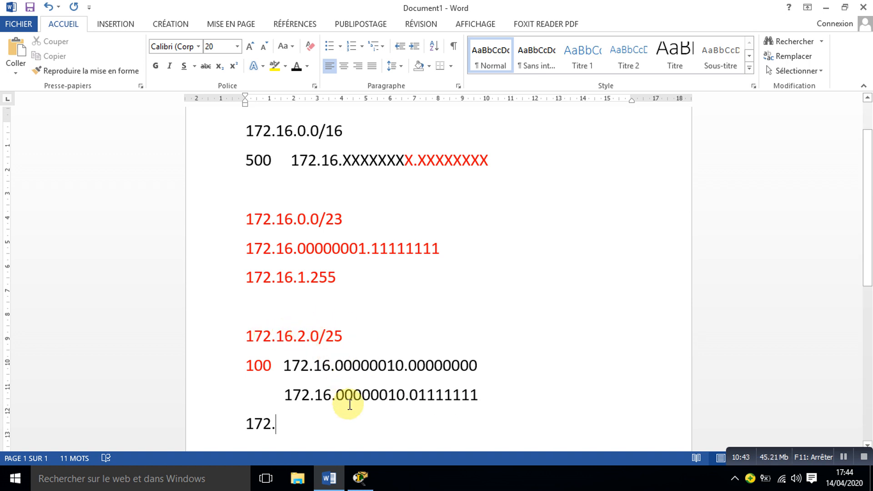
pyautogui.write('.16.2')
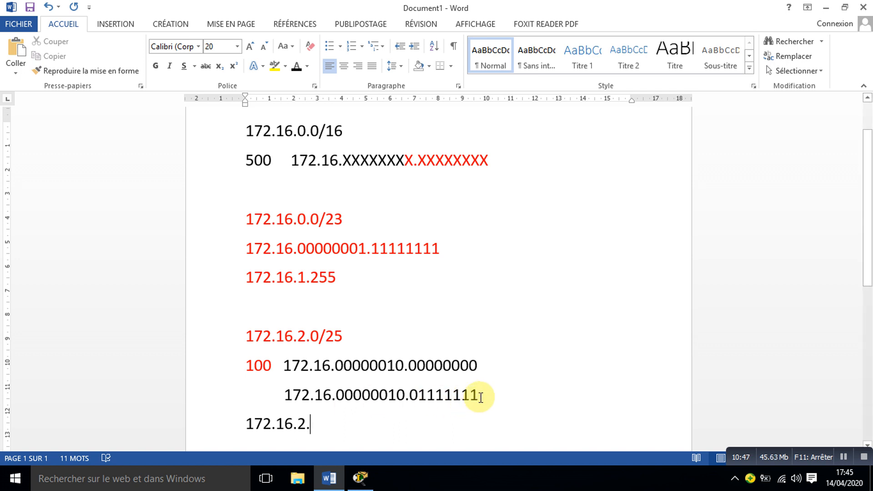
pyautogui.write('.127')
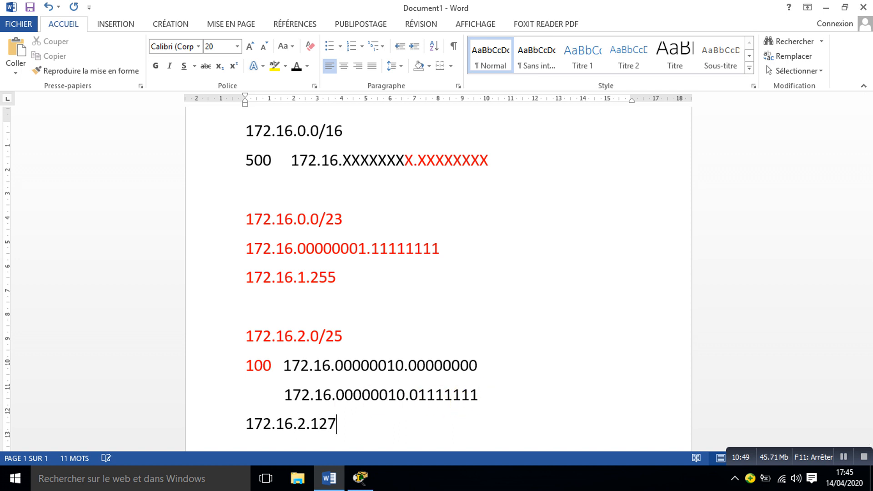
pyautogui.press('Return')
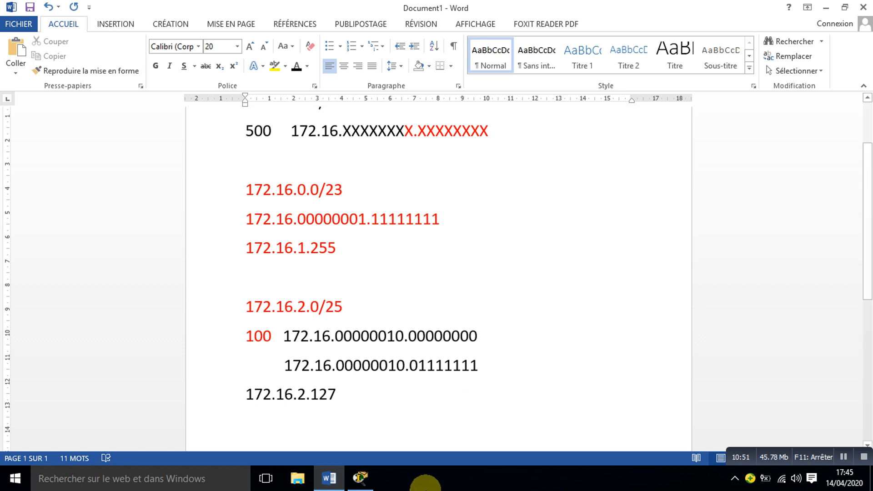
# Step: Switch to Packet Tracer and place the note 172.16.2.0/25 above the 100 label beside CopySwitch0(1)
pyautogui.click(359, 477)
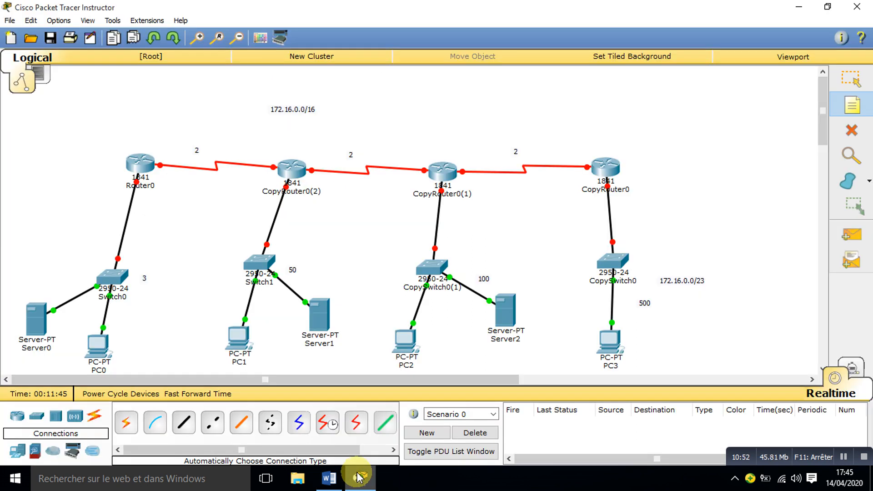
pyautogui.click(456, 242)
pyautogui.write('1')
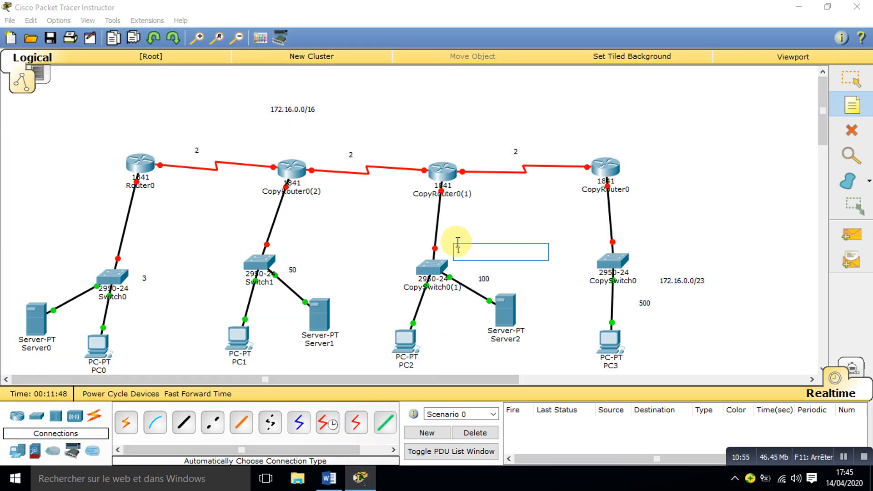
pyautogui.write('72.16.2.0/25')
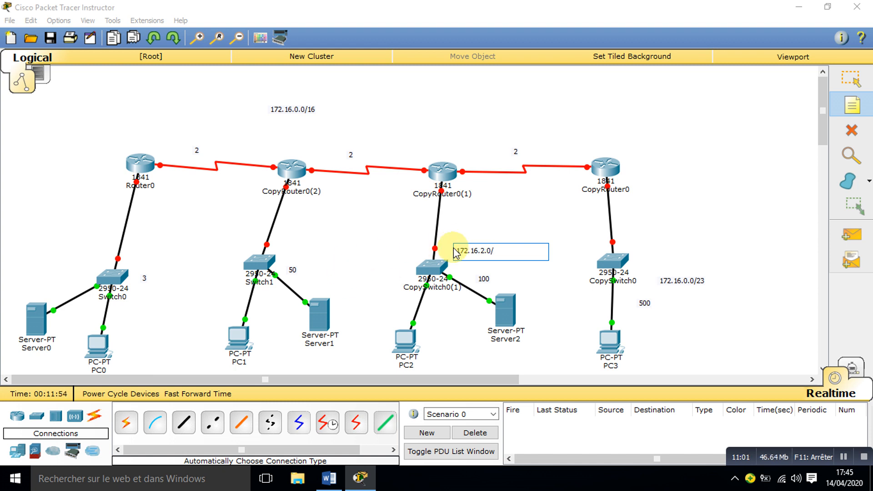
# Step: Place the note 172.16.2.128/ above the 50 label beside Switch1
pyautogui.click(296, 238)
pyautogui.write('172.16.2.128/')
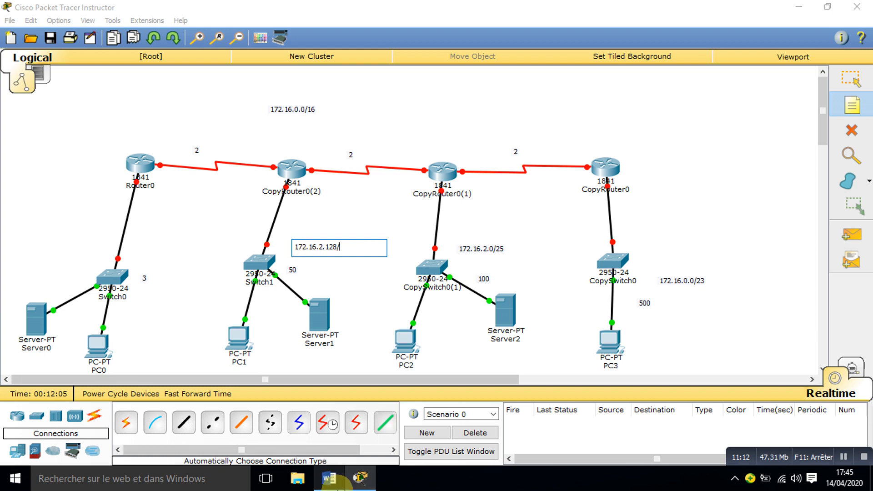
pyautogui.click(330, 479)
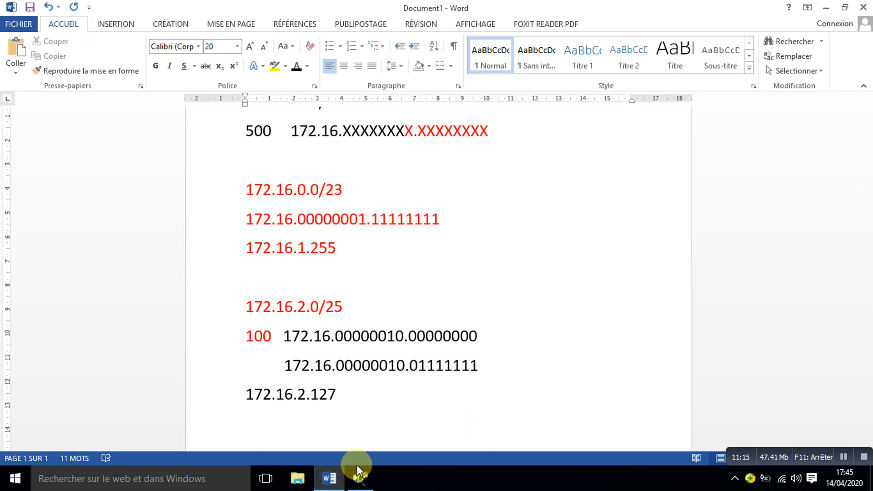
pyautogui.click(360, 479)
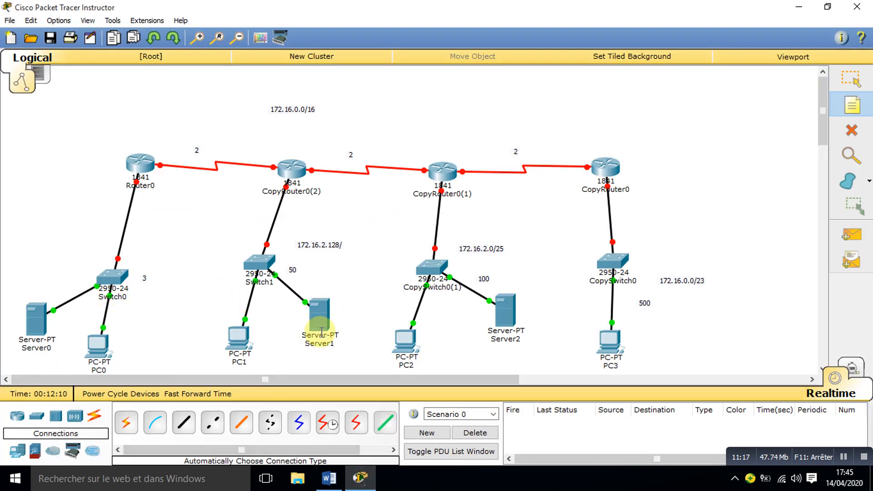
# Step: Return to the Word document, mark off the last six host bits in the X pattern, and write 172.16.2.128/ after an empty line below 172.16.2.127
pyautogui.click(330, 482)
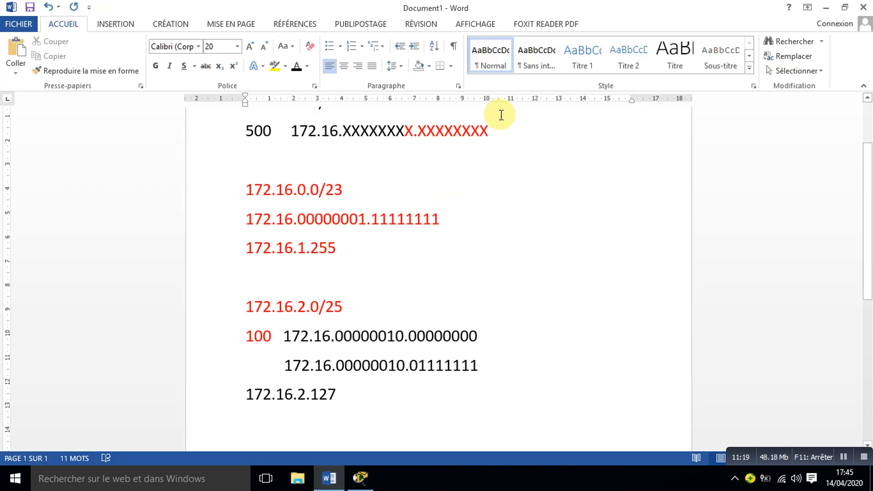
pyautogui.moveTo(487, 133); pyautogui.dragTo(437, 130)
pyautogui.click(349, 404)
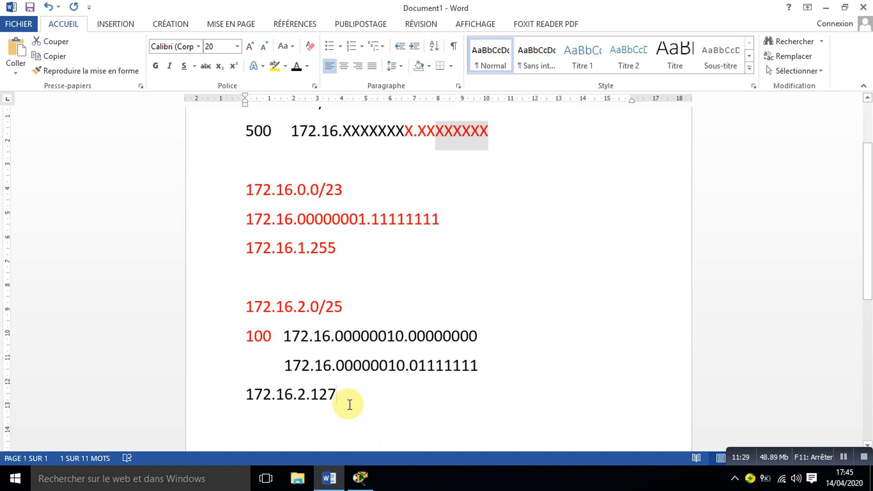
pyautogui.press('Return')
pyautogui.press('Return')
pyautogui.write('1')
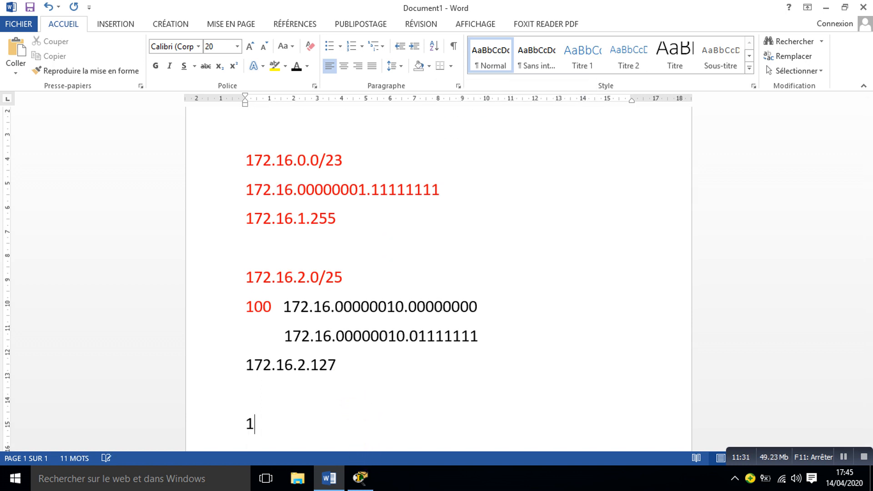
pyautogui.write('72.16.2.128')
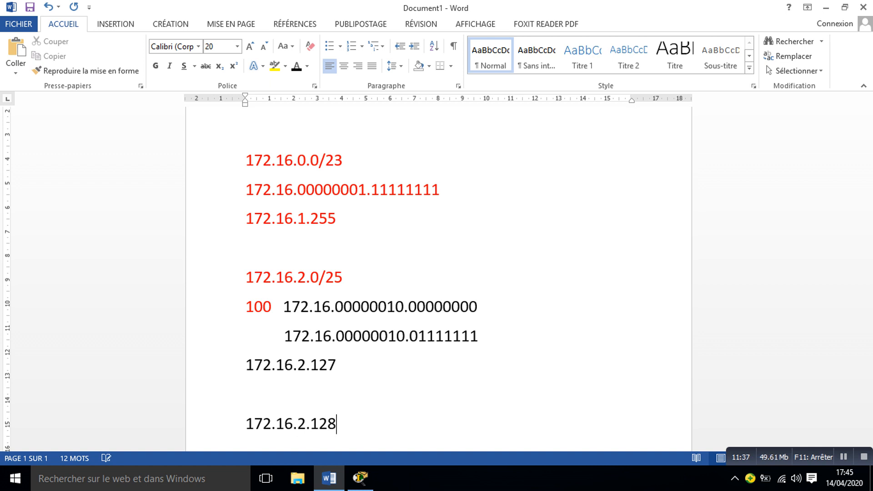
pyautogui.write('/')
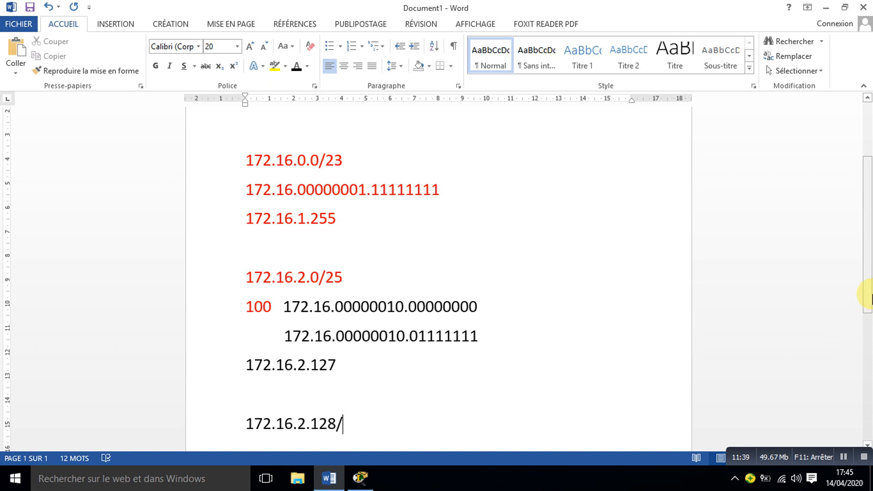
# Step: Complete the prefix of the last address as /26
pyautogui.moveTo(864, 293); pyautogui.dragTo(867, 250)
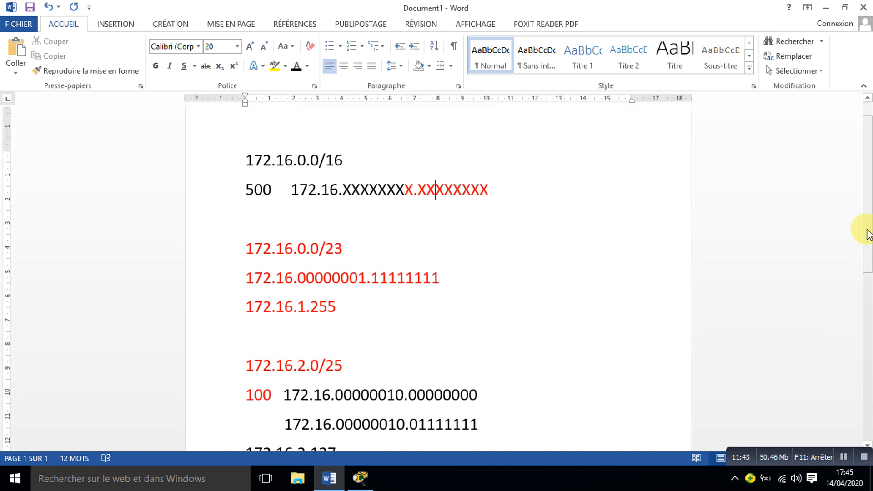
pyautogui.moveTo(859, 228); pyautogui.dragTo(862, 339)
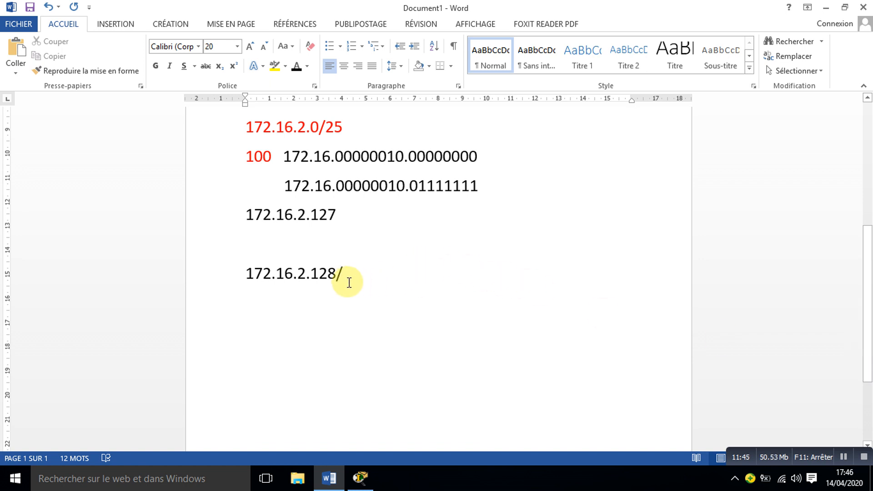
pyautogui.write('26')
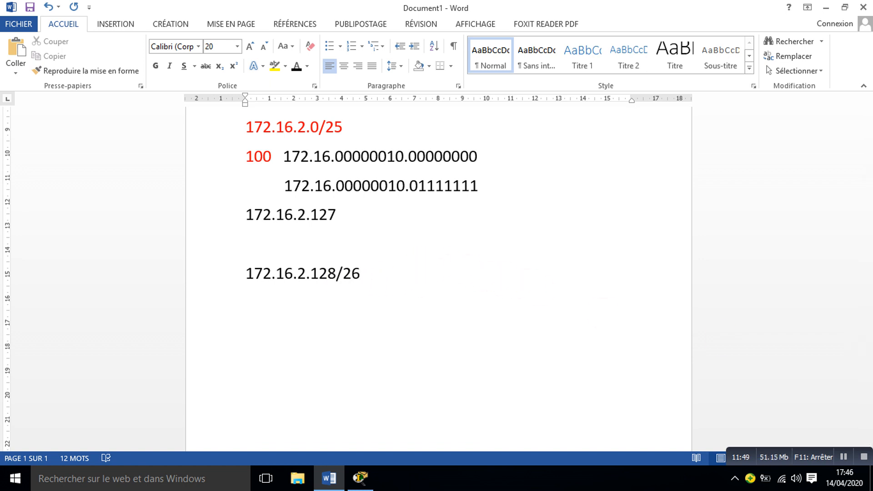
# Step: Set up the broadcast addition below the /26 network by writing 172.16.2.128, + and 0 on separate lines
pyautogui.press('Return')
pyautogui.write('172.16.2.1')
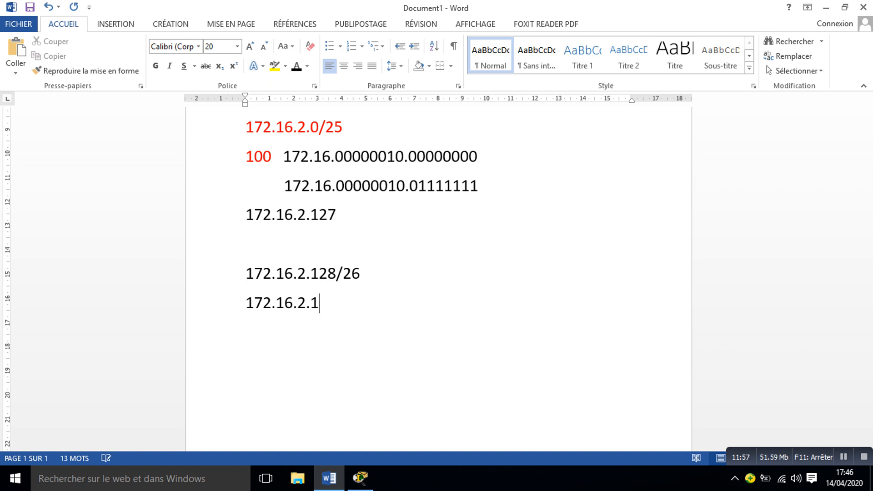
pyautogui.write('28 ')
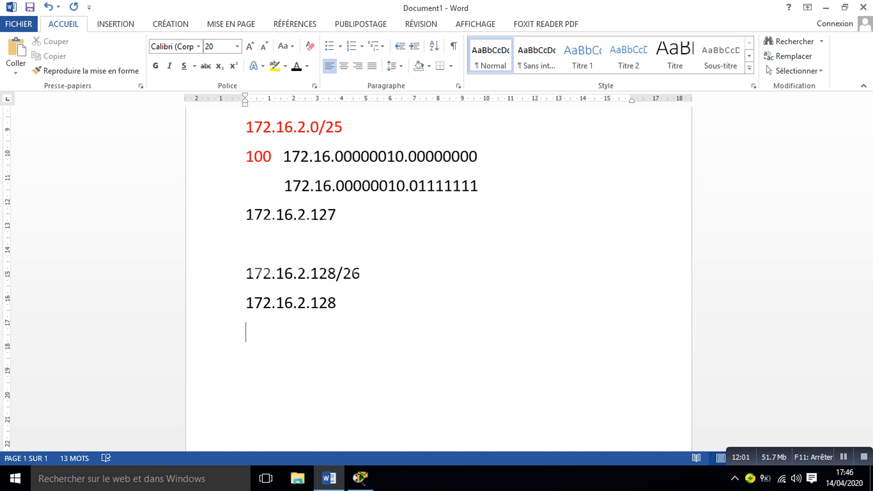
pyautogui.write('+ 172.')
pyautogui.press('BackSpace')
pyautogui.press('BackSpace')
pyautogui.press('BackSpace')
pyautogui.press('BackSpace')
pyautogui.write('0')
# Step: Check the host bits in the 500 line's X pattern, and complete the addition's second term as 0 . 0. 0. 63
pyautogui.moveTo(867, 335); pyautogui.dragTo(855, 209)
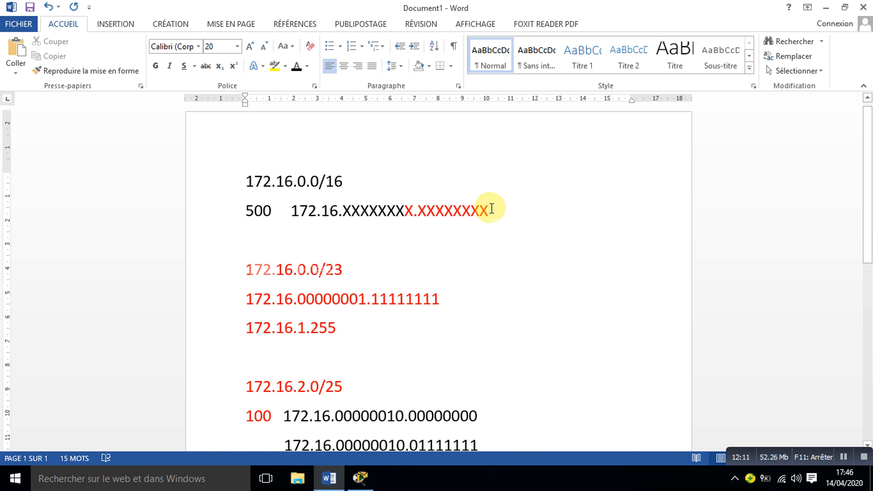
pyautogui.moveTo(491, 209); pyautogui.dragTo(428, 206)
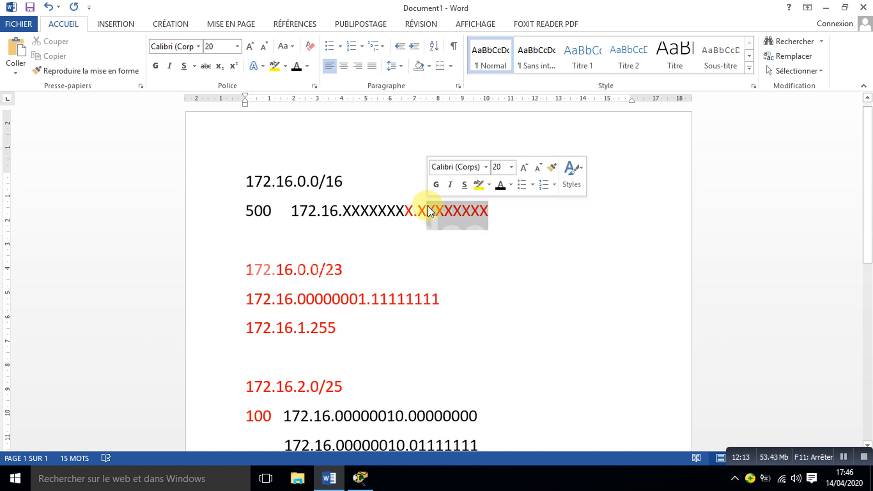
pyautogui.moveTo(864, 226); pyautogui.dragTo(868, 351)
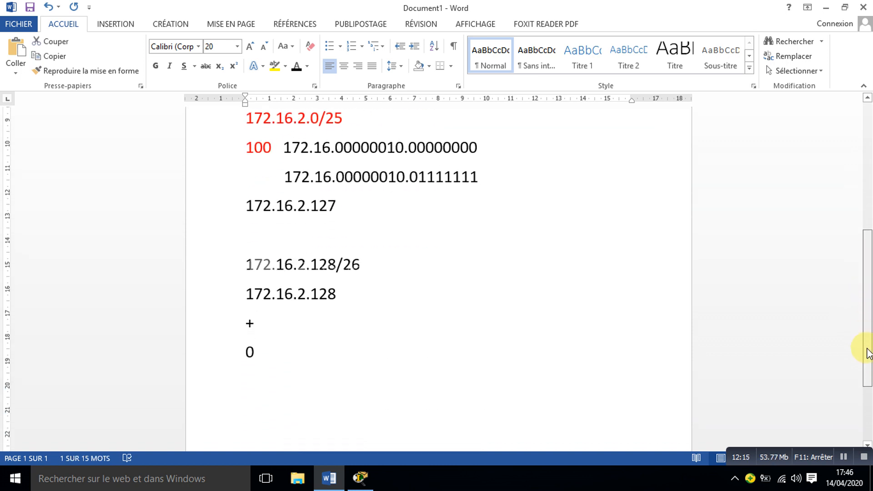
pyautogui.click(265, 349)
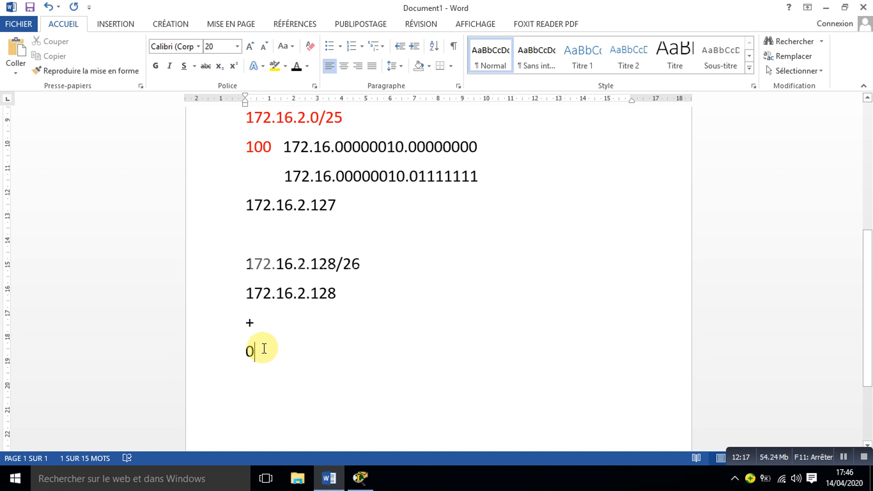
pyautogui.write('.')
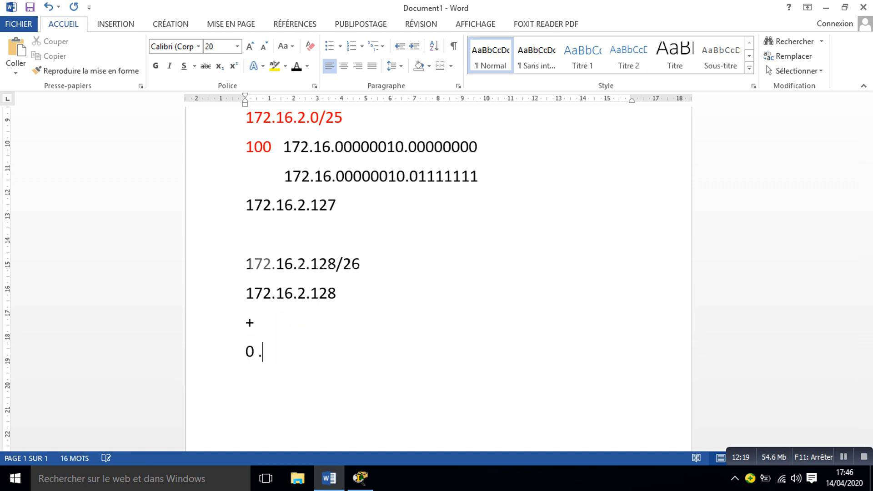
pyautogui.write(' 0. 0. ')
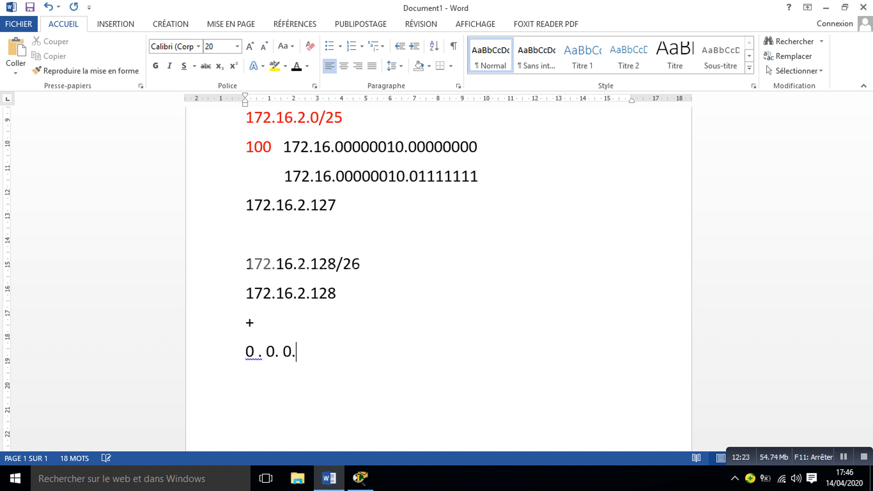
pyautogui.write('63')
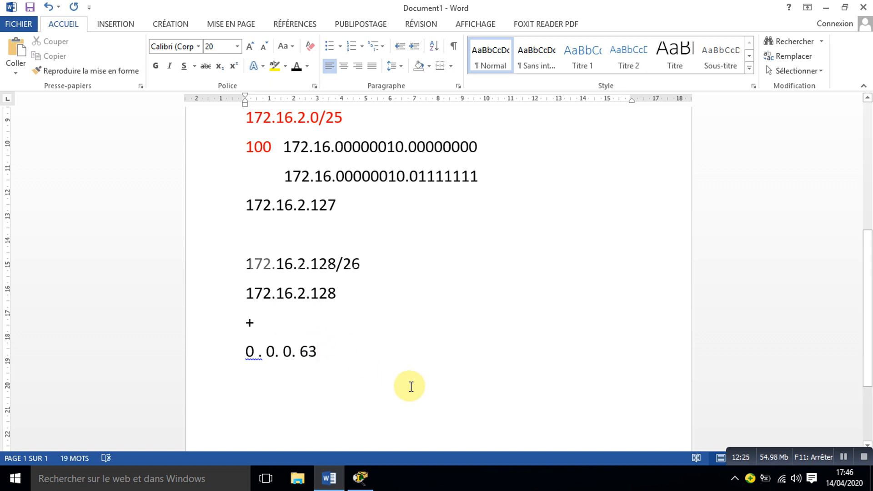
# Step: Write the resulting broadcast address 172.16.2.191 on the line below the addition and start a new line
pyautogui.press('Return')
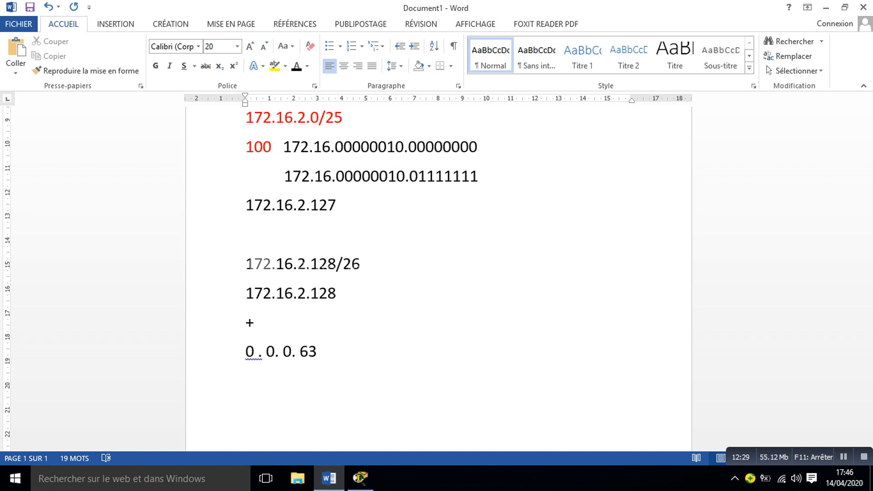
pyautogui.write('172.16.')
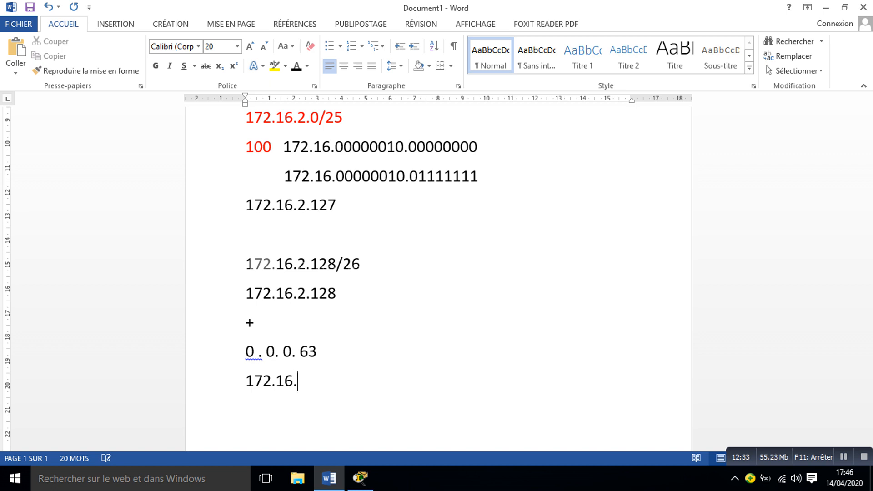
pyautogui.write('2.')
pyautogui.write('191')
pyautogui.press('Return')
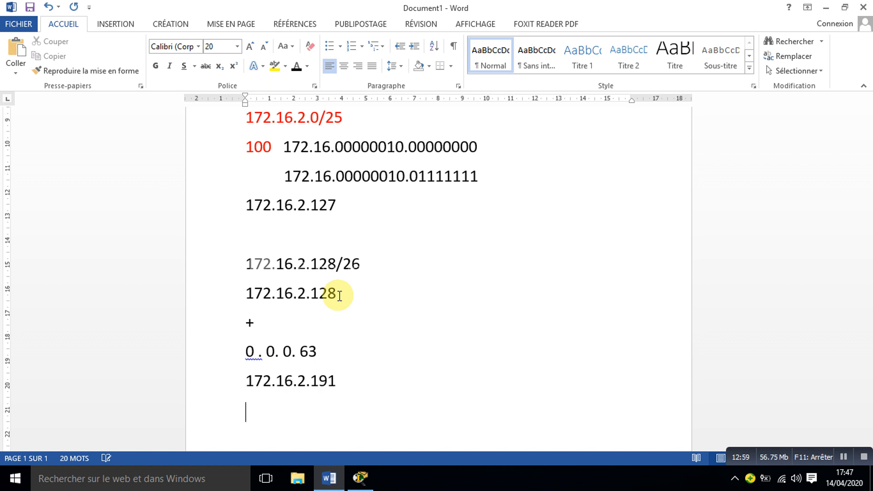
# Step: Switch to Packet Tracer and place the note 172.16.2.192 above the 3 label beside Switch0
pyautogui.click(359, 481)
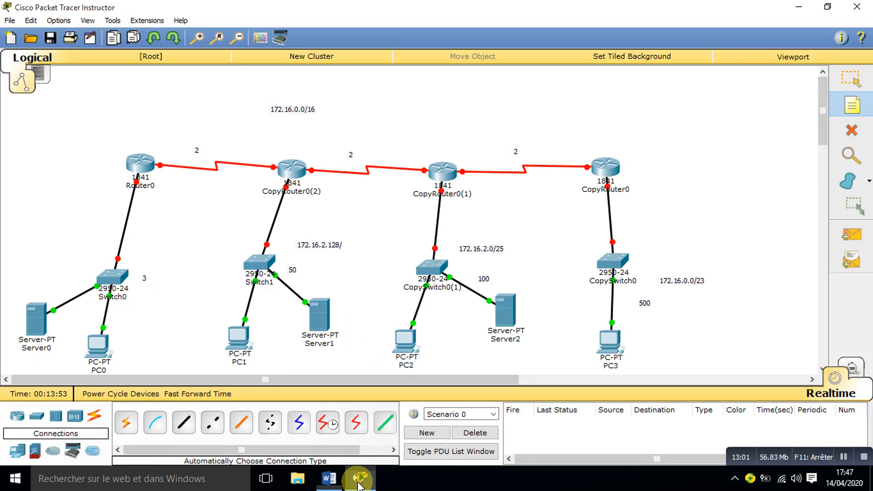
pyautogui.click(139, 233)
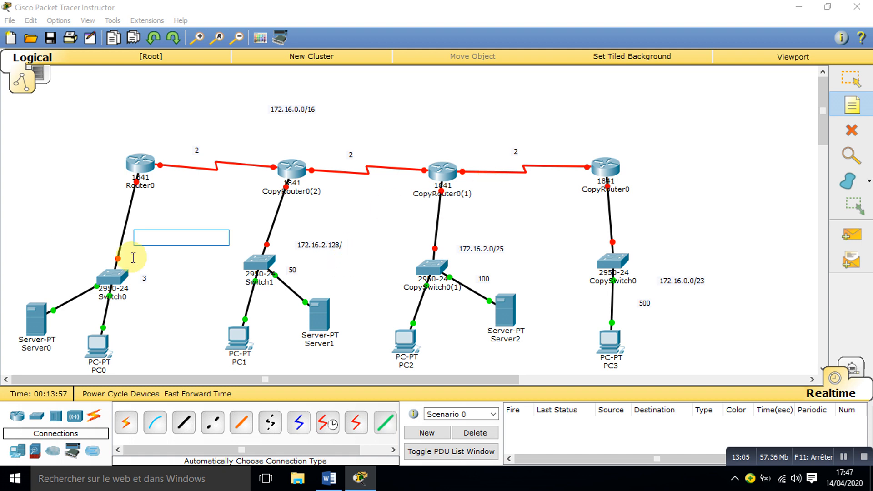
pyautogui.write('192.')
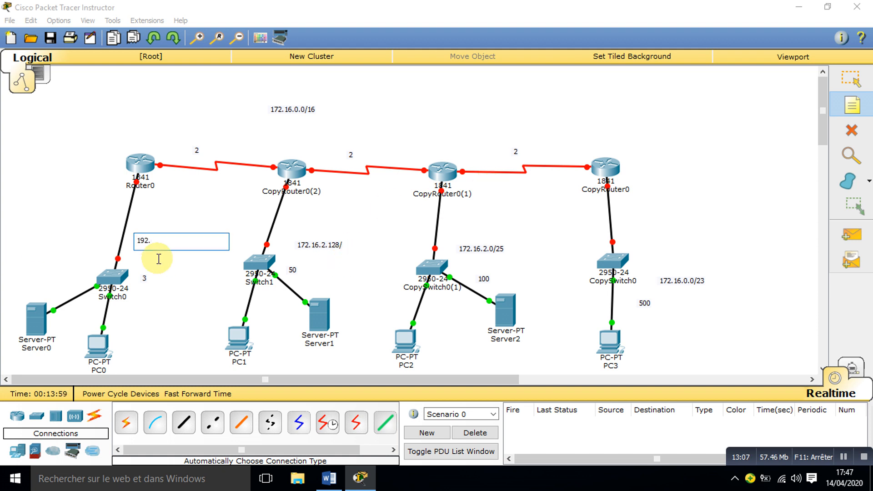
pyautogui.press('BackSpace')
pyautogui.press('BackSpace')
pyautogui.write('2.16.2.1')
# Step: Complete the network note above the 50 label beside Switch1 as 172.16.2.128/26
pyautogui.click(852, 84)
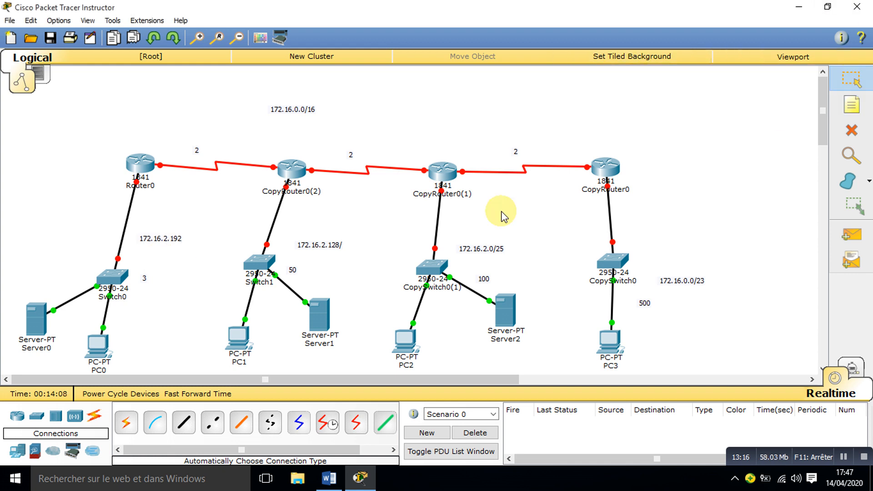
pyautogui.doubleClick(336, 246)
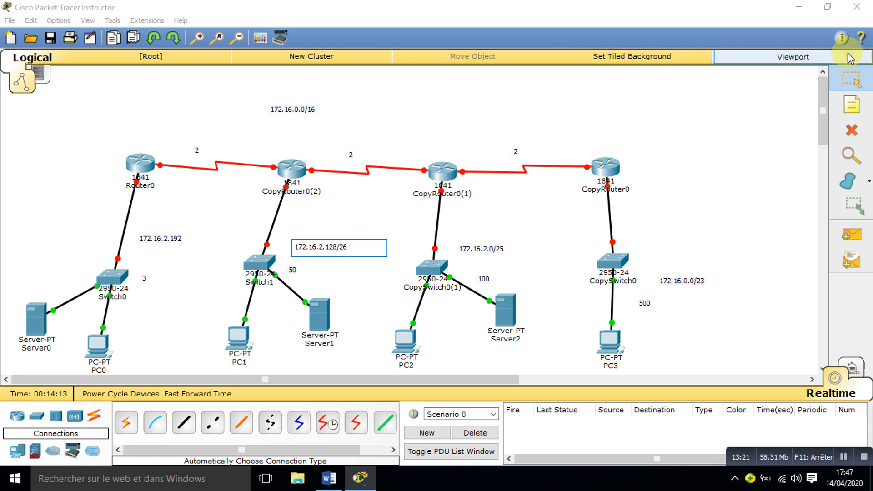
pyautogui.click(852, 79)
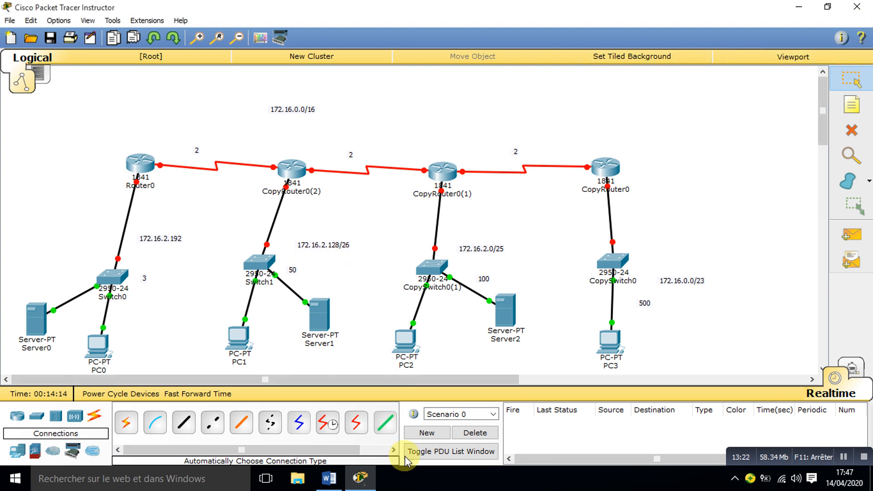
# Step: Switch to Word and check how many host bits the 3-host subnet needs, using the last X's of the 500 line's pattern
pyautogui.click(329, 478)
pyautogui.moveTo(868, 239); pyautogui.dragTo(868, 172)
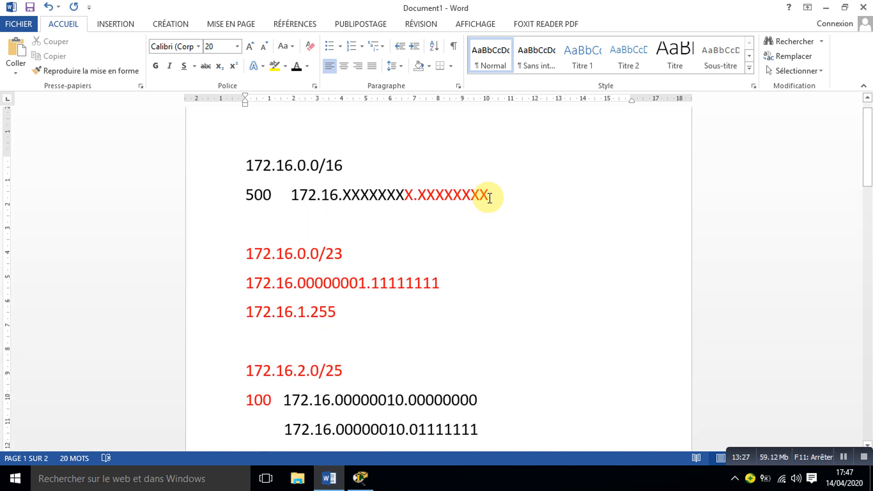
pyautogui.moveTo(488, 194); pyautogui.dragTo(473, 195)
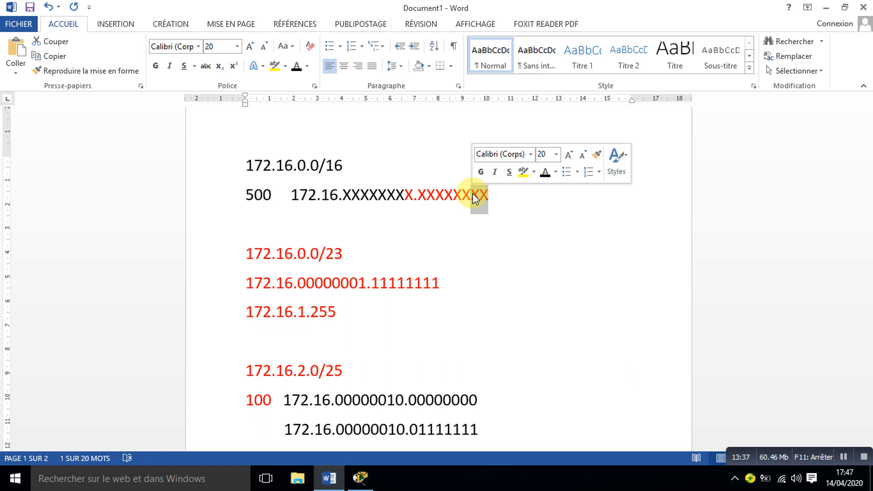
pyautogui.click(475, 195)
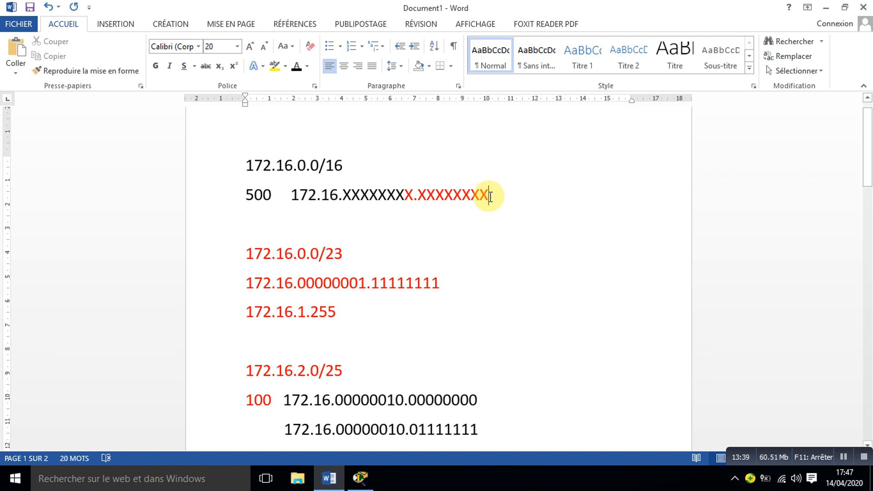
pyautogui.moveTo(475, 195); pyautogui.dragTo(463, 195)
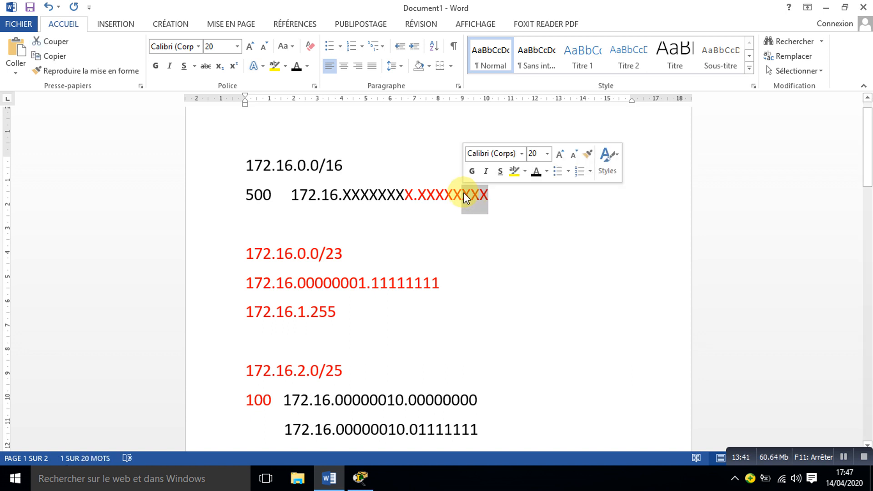
pyautogui.moveTo(865, 165); pyautogui.dragTo(861, 269)
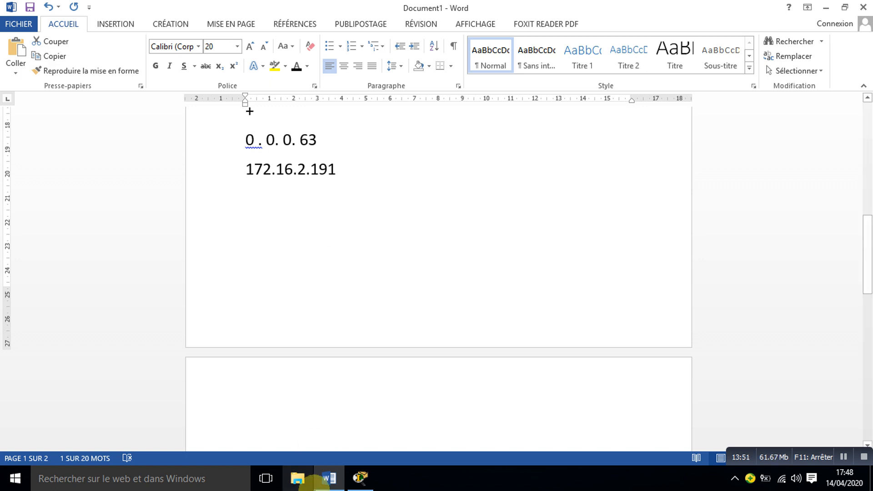
pyautogui.moveTo(359, 482)
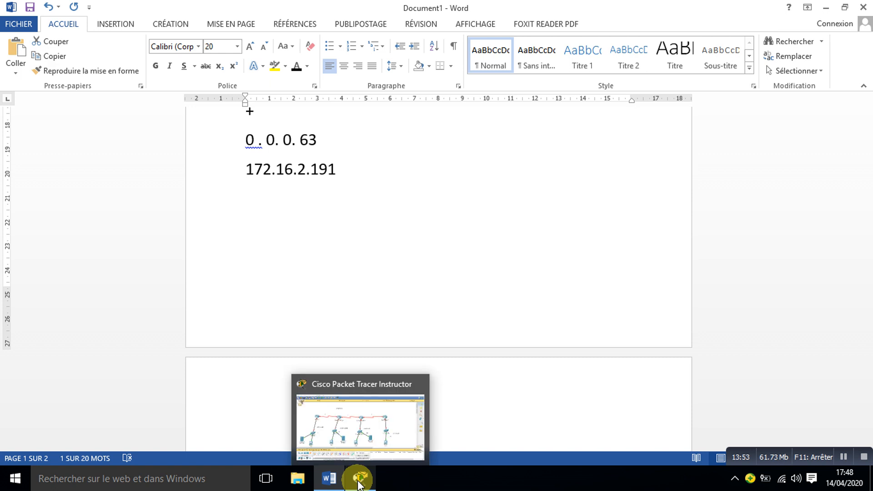
pyautogui.moveTo(868, 262); pyautogui.dragTo(868, 166)
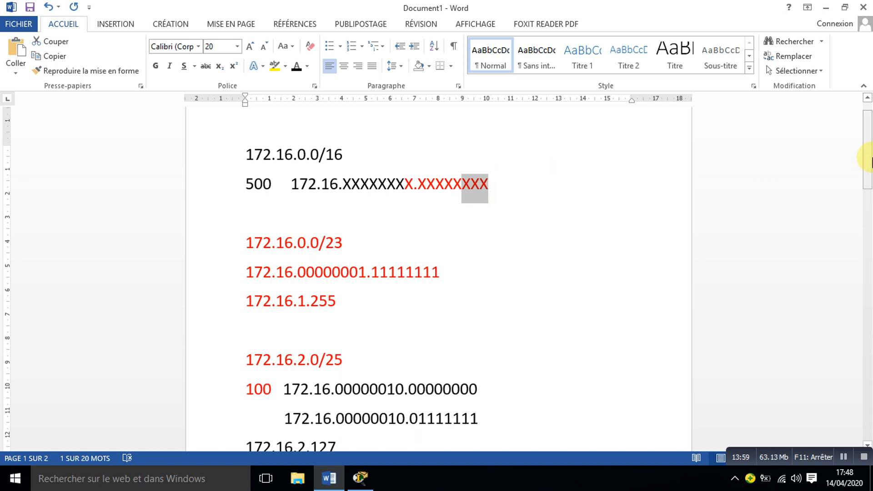
pyautogui.moveTo(868, 159); pyautogui.dragTo(868, 238)
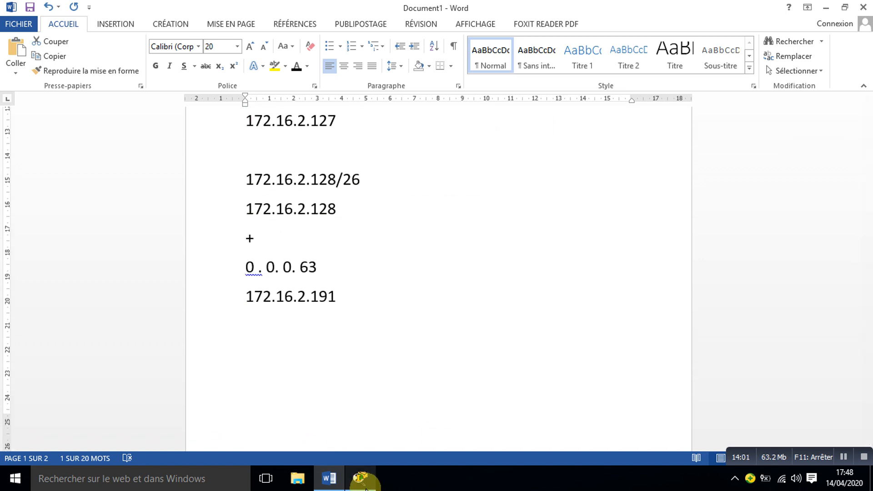
# Step: Switch to Packet Tracer and complete the note above the 3 label beside Switch0 as 172.16.2.192/29
pyautogui.click(360, 478)
pyautogui.doubleClick(173, 240)
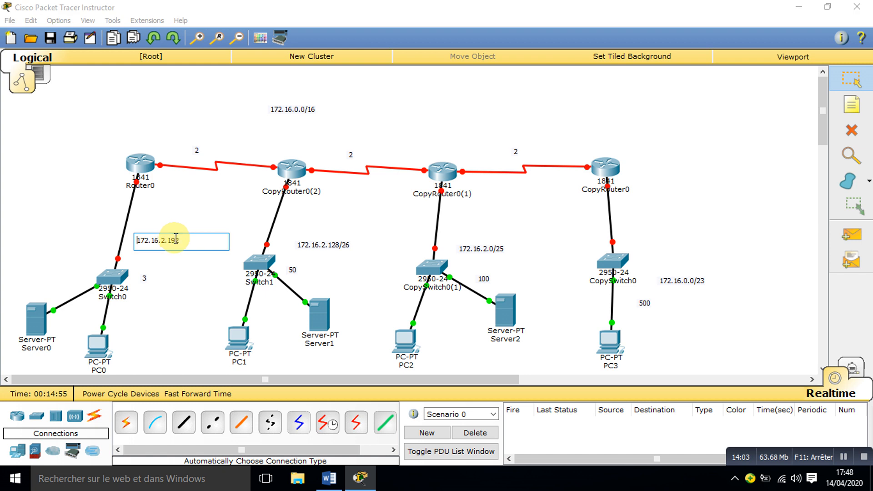
pyautogui.write('/2')
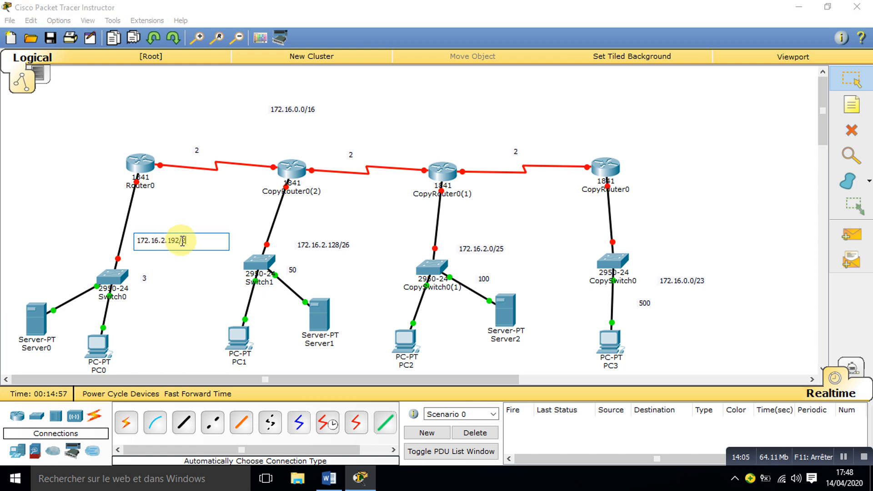
pyautogui.write('6')
pyautogui.press('BackSpace')
pyautogui.write('9')
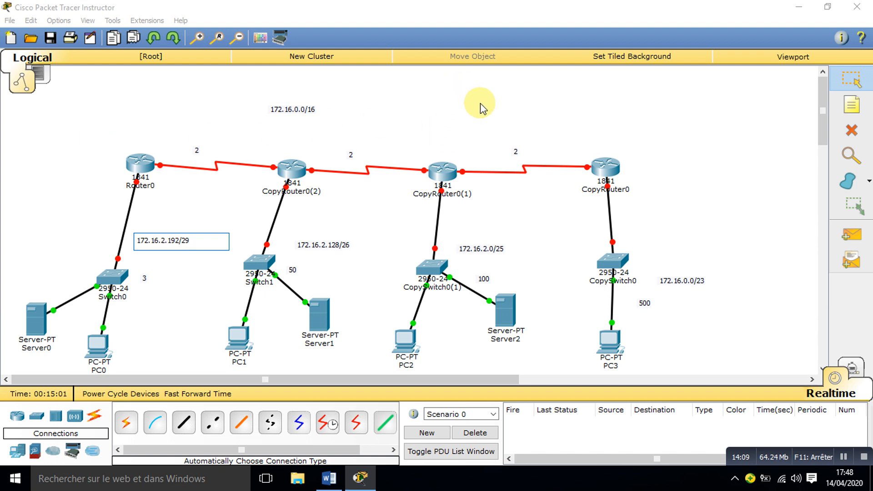
# Step: Place the note 172.16.2.200/30 above the serial link between CopyRouter0(1) and CopyRouter0
pyautogui.click(867, 95)
pyautogui.click(480, 111)
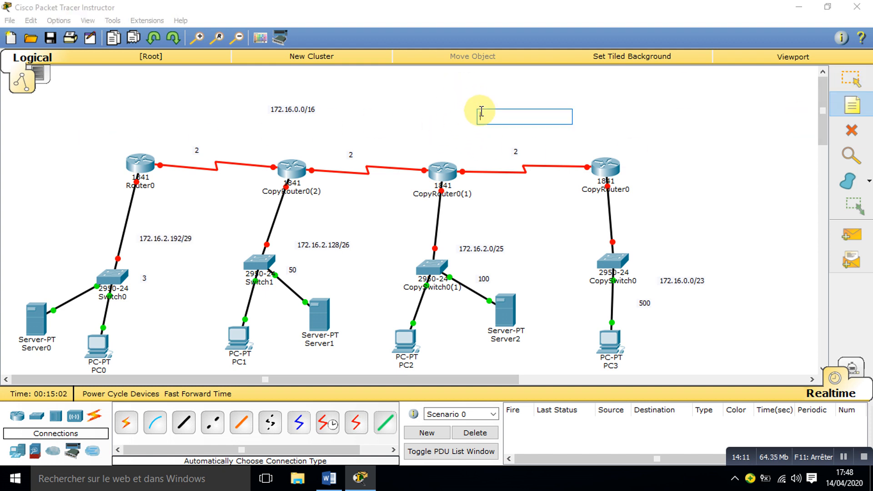
pyautogui.write('1')
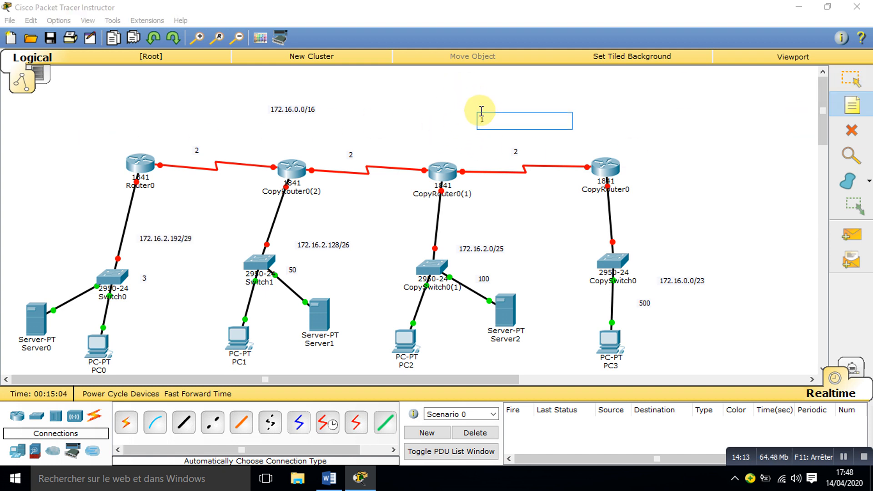
pyautogui.write('972.16.2.200/30')
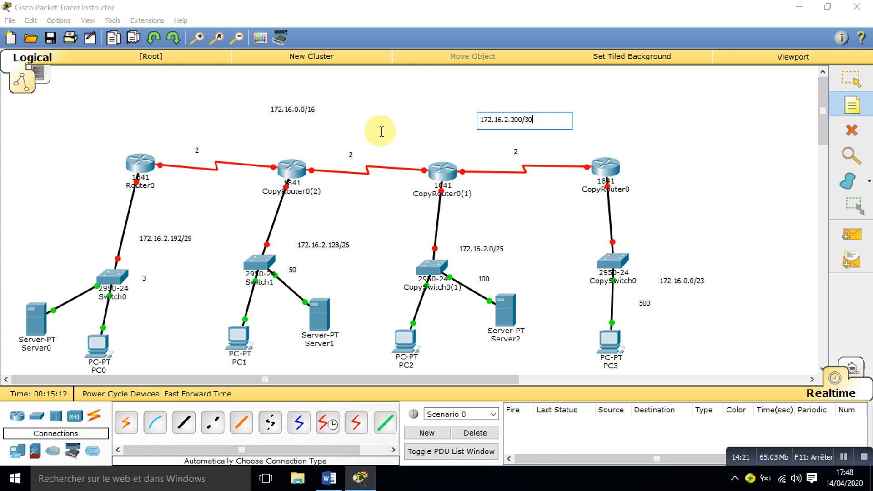
# Step: Place the note 172.16.2.204/30 above the serial link between CopyRouter0(2) and CopyRouter0(1)
pyautogui.click(334, 128)
pyautogui.write('1')
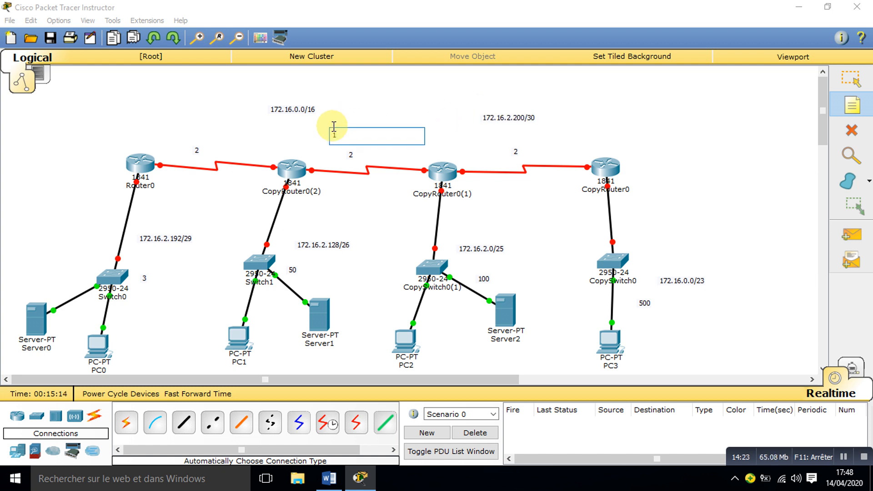
pyautogui.write('72.16.2.204/30')
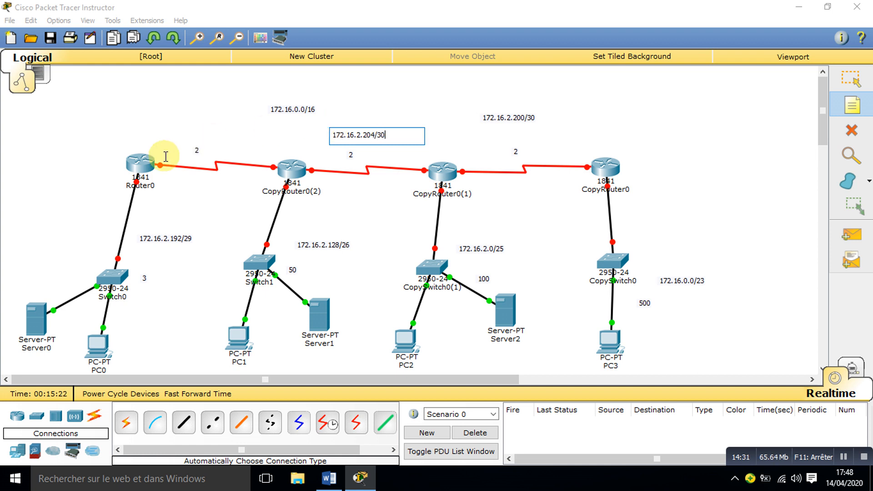
# Step: Place the note 172.16.2.208/30 above the serial link between Router0 and CopyRouter0(2), and return to the Select tool
pyautogui.click(189, 129)
pyautogui.write('172.16')
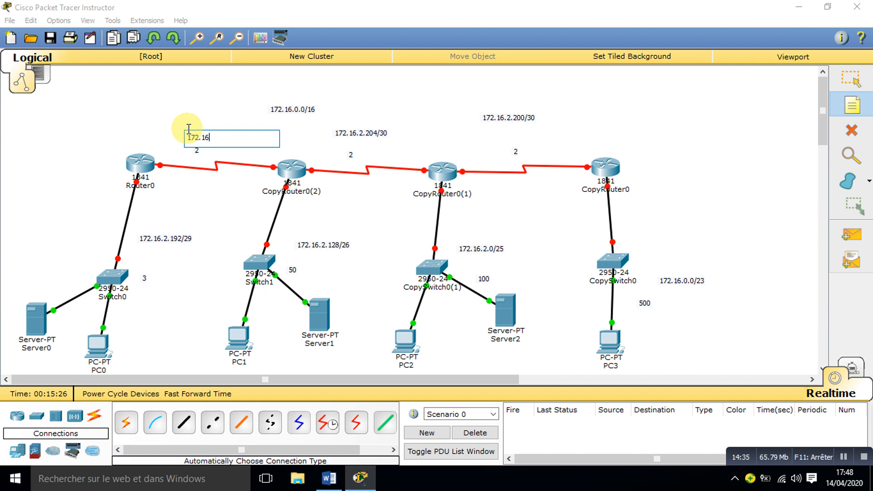
pyautogui.write('.2.208/30')
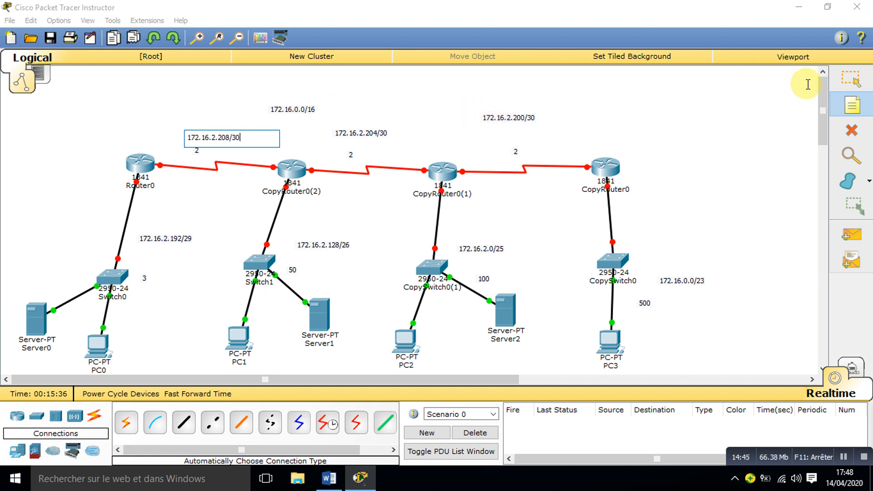
pyautogui.click(849, 83)
pyautogui.moveTo(619, 179)
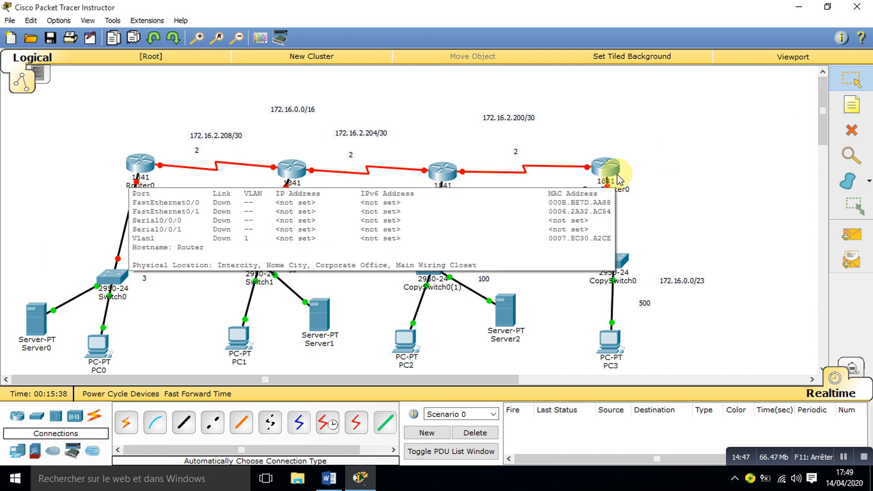
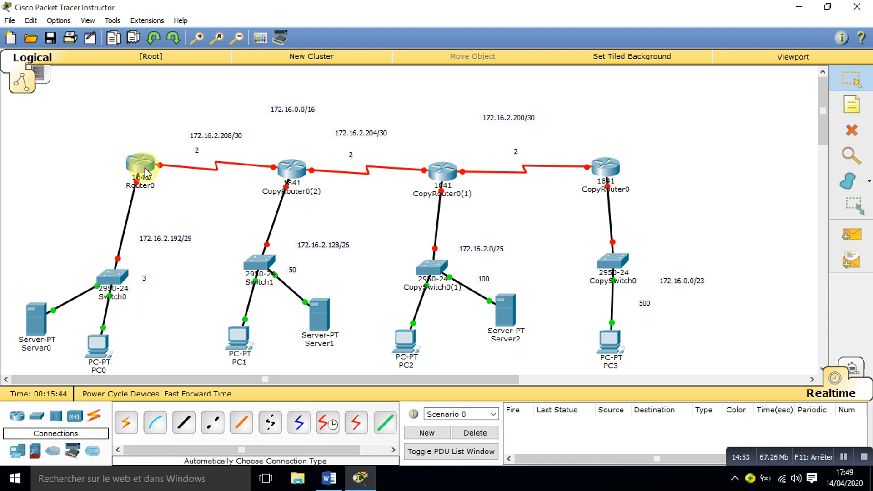
# Step: Open CopyRouter0's command line, decline the initial configuration dialog, and enter global configuration mode
pyautogui.moveTo(145, 173)
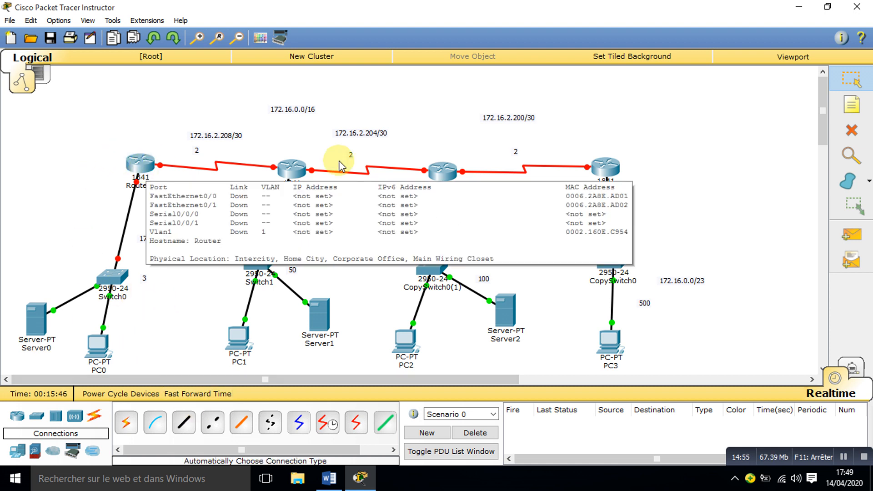
pyautogui.click(607, 169)
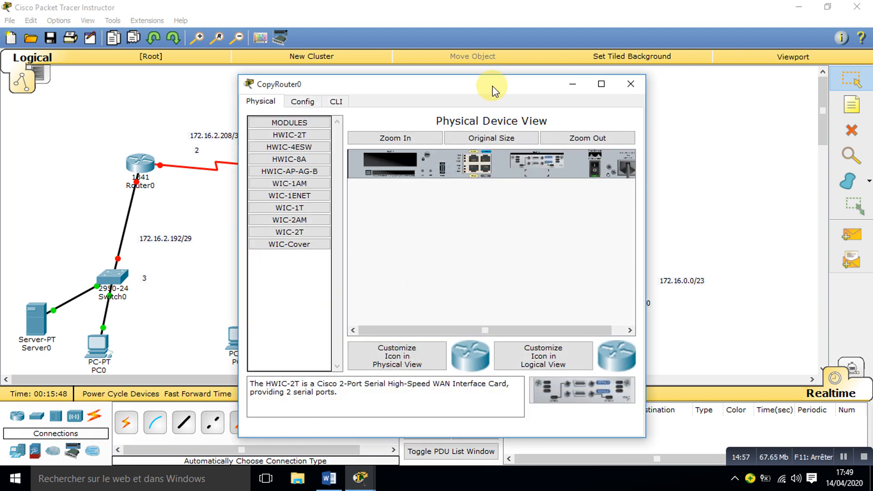
pyautogui.moveTo(493, 88); pyautogui.dragTo(318, 64)
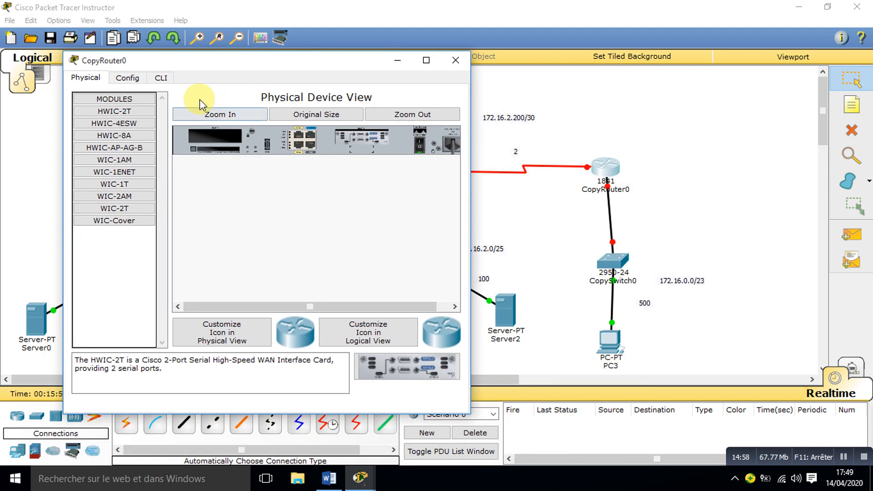
pyautogui.click(161, 78)
pyautogui.write('N')
pyautogui.press('Return')
pyautogui.press('Return')
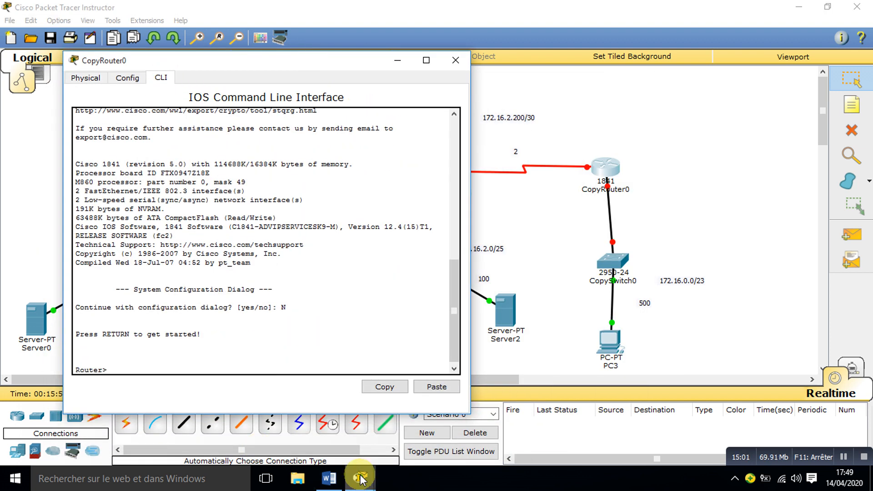
pyautogui.write('EN')
pyautogui.press('Return')
pyautogui.write('CONF T')
# Step: Assign IP address 172.16.0.1 with mask 255.255.254.0 to interface F0/0 of CopyRouter0
pyautogui.press('Return')
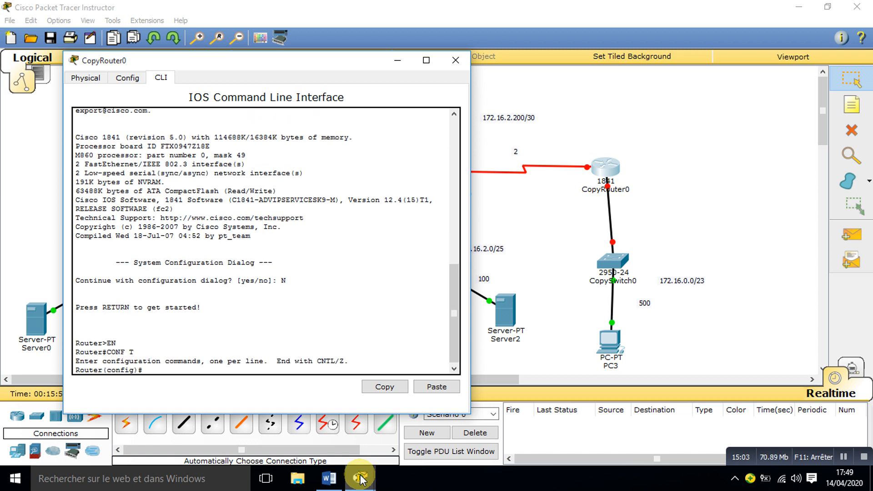
pyautogui.write('INT F0/0')
pyautogui.press('Return')
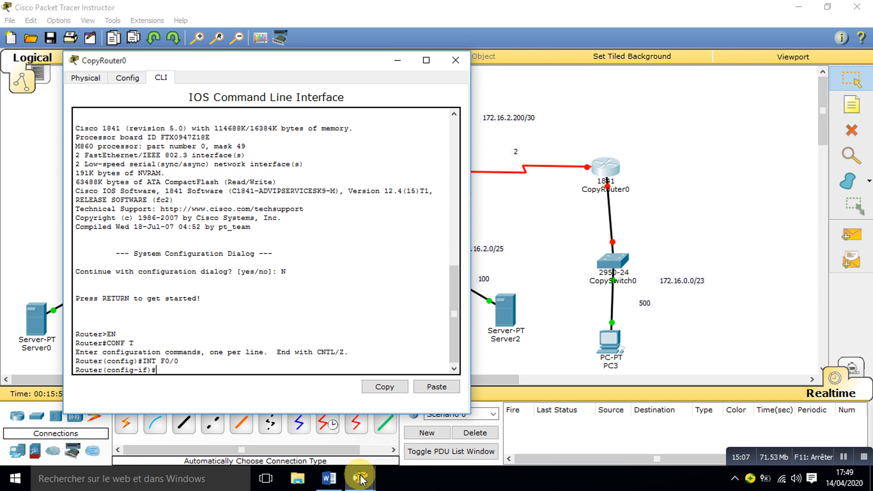
pyautogui.write('IP ADD 172.16.0.1 255.255.')
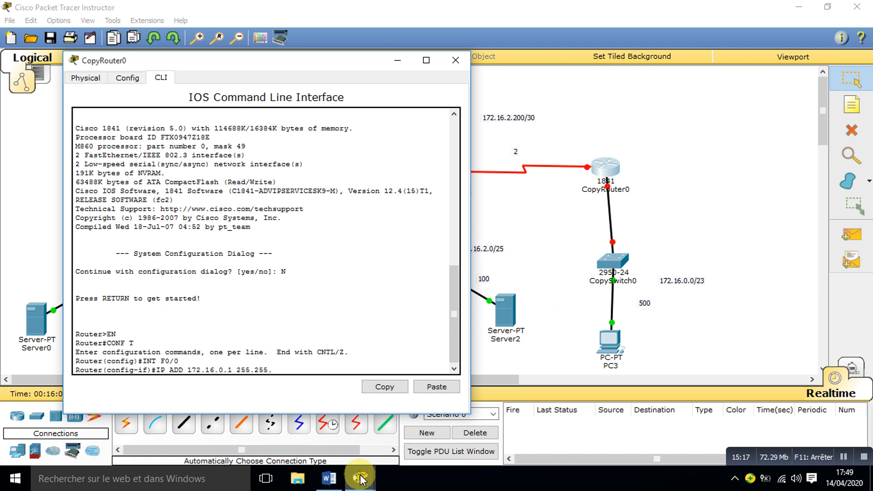
pyautogui.write('254.0')
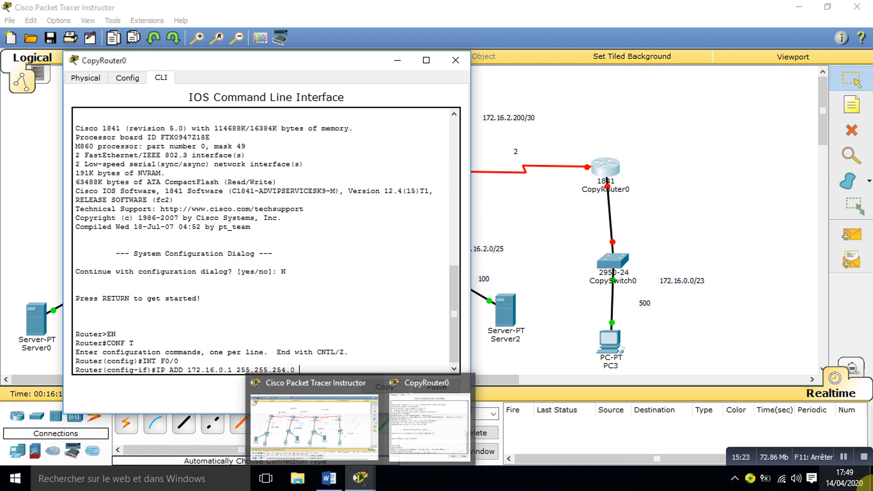
pyautogui.press('Return')
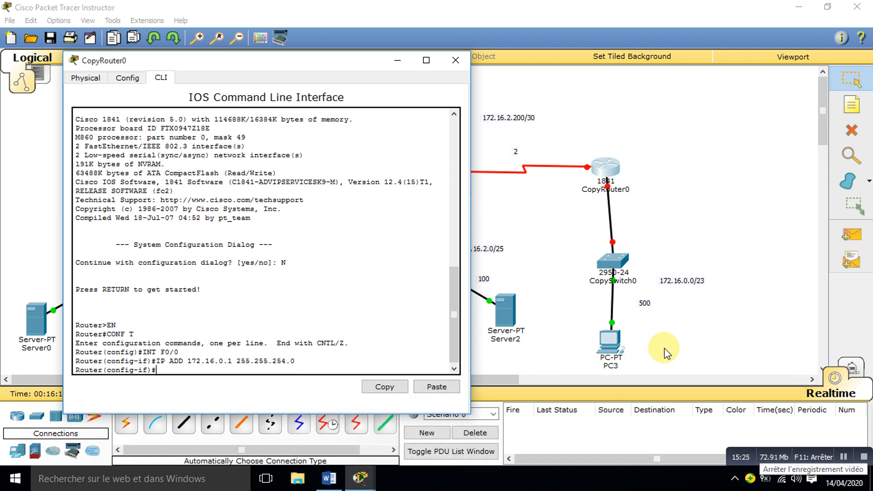
# Step: Enable CopyRouter0's F0/0 interface with no shutdown and close the router's window
pyautogui.write('NO SH')
pyautogui.press('Tab')
pyautogui.press('Return')
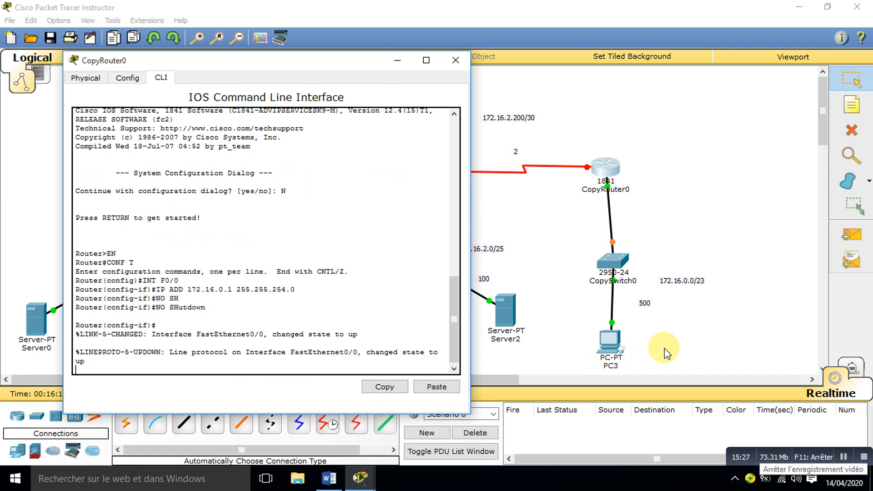
pyautogui.press('Return')
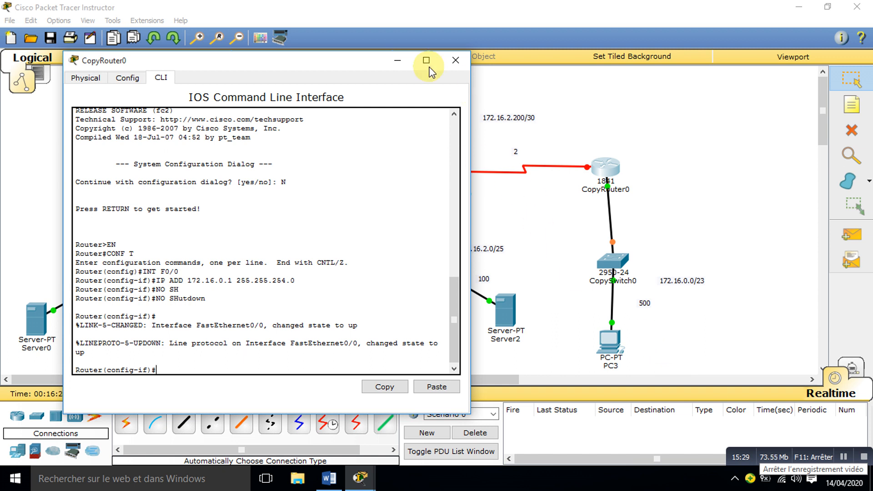
pyautogui.click(457, 60)
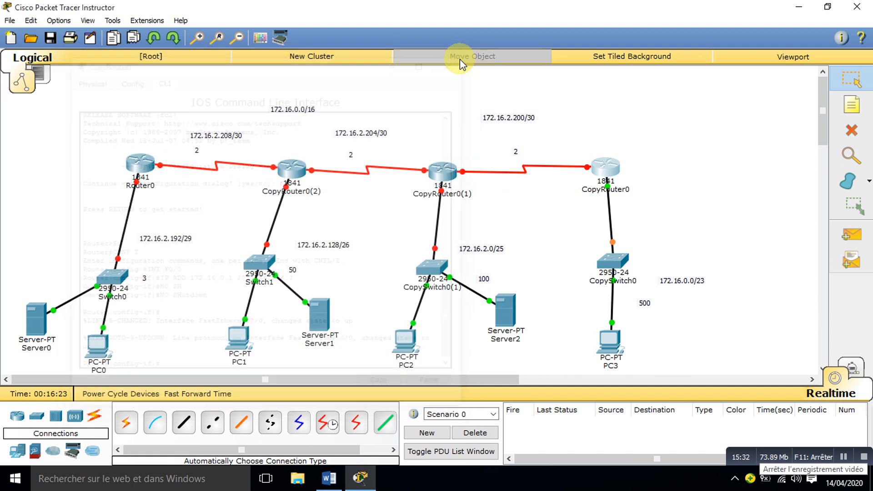
# Step: Open CopyRouter0(1)'s command line, decline the initial configuration dialog, and enter global configuration mode
pyautogui.click(442, 184)
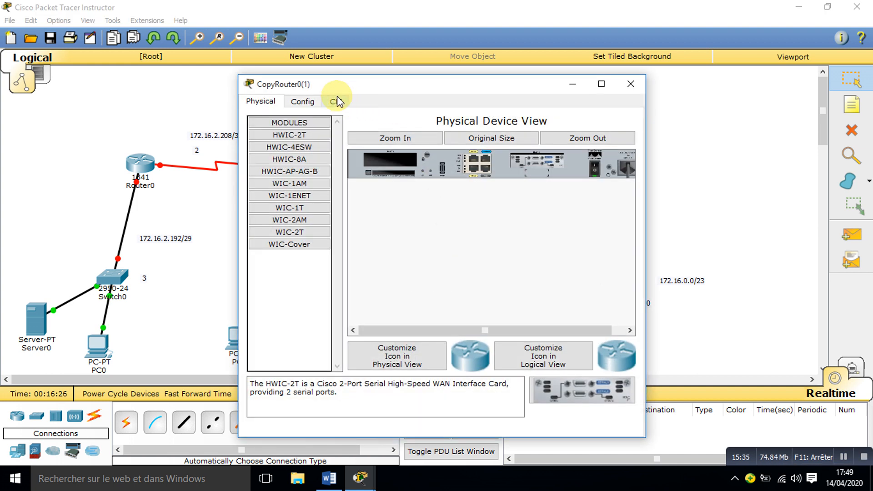
pyautogui.click(336, 101)
pyautogui.write('N')
pyautogui.press('Return')
pyautogui.press('Return')
pyautogui.write('EN')
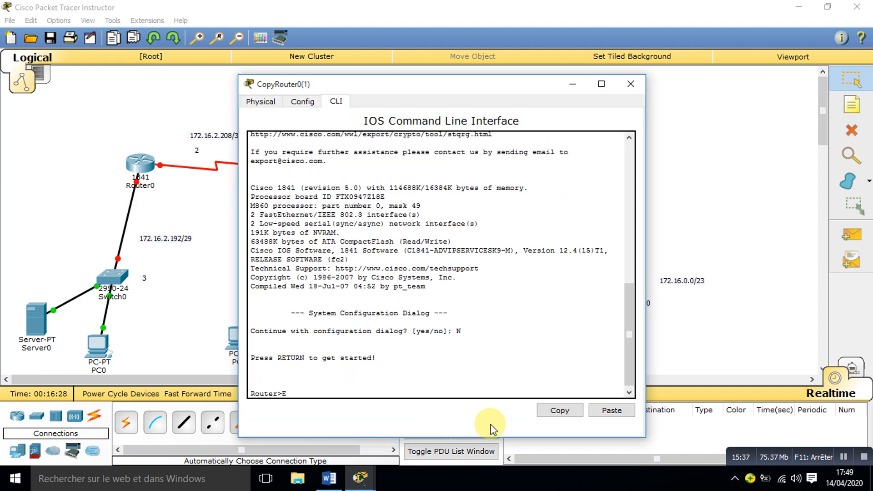
pyautogui.press('Return')
pyautogui.write('CONF T')
# Step: Enter interface F0/0 on CopyRouter0(1) and enable it with no shutdown
pyautogui.press('Return')
pyautogui.write('INT')
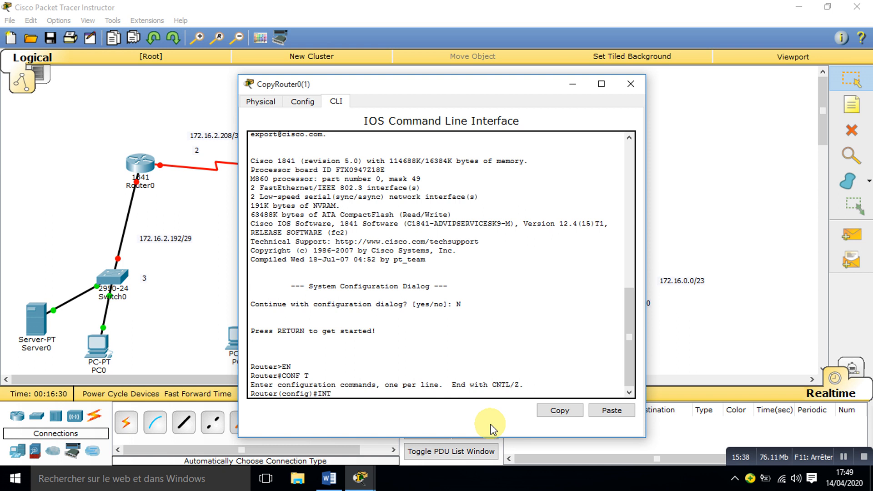
pyautogui.write(' F0/0')
pyautogui.press('Return')
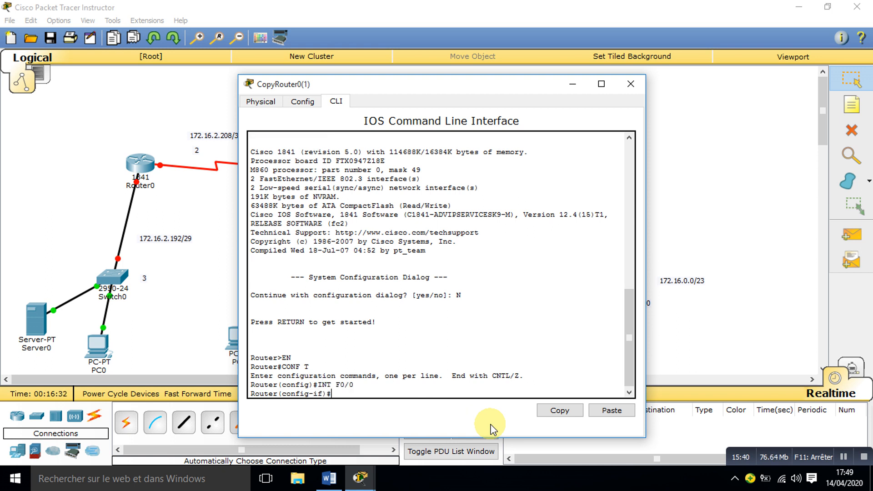
pyautogui.write('NO SH')
pyautogui.press('Tab')
pyautogui.press('Return')
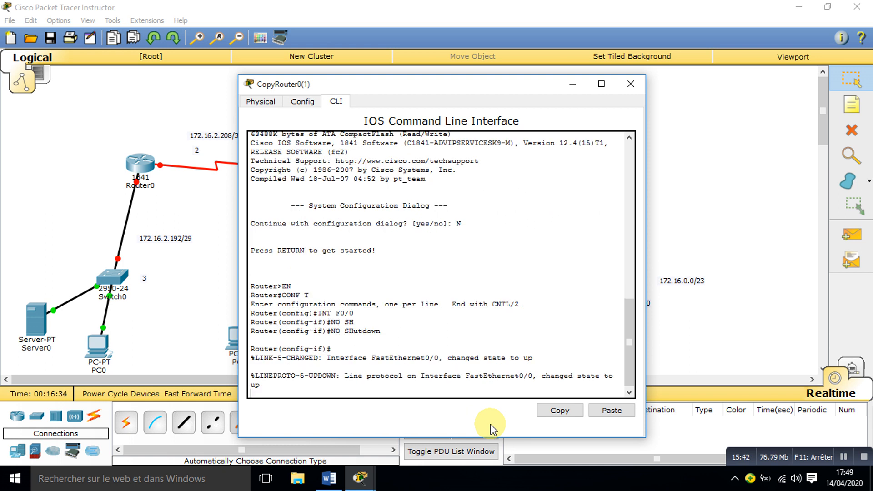
pyautogui.press('Return')
# Step: Assign IP address 172.16.2.1 with mask 255.255.255.128 to interface F0/0 of CopyRouter0(1)
pyautogui.write('IP ADD')
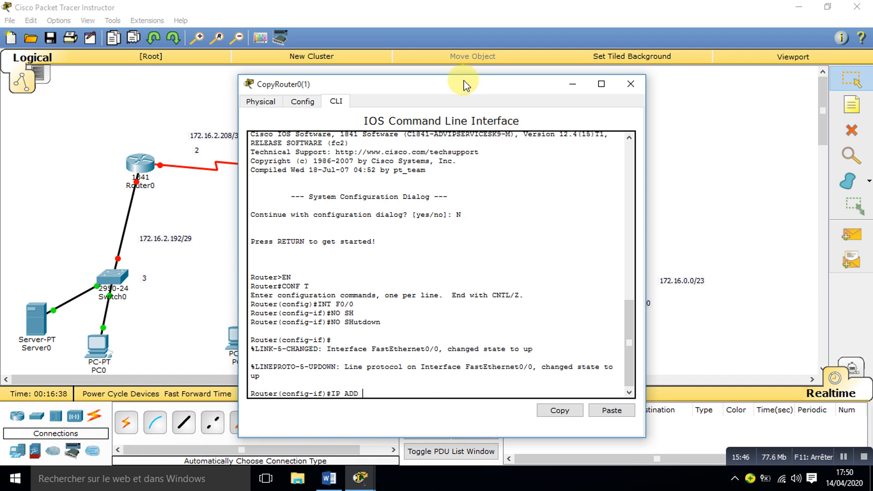
pyautogui.moveTo(464, 81); pyautogui.dragTo(750, 53)
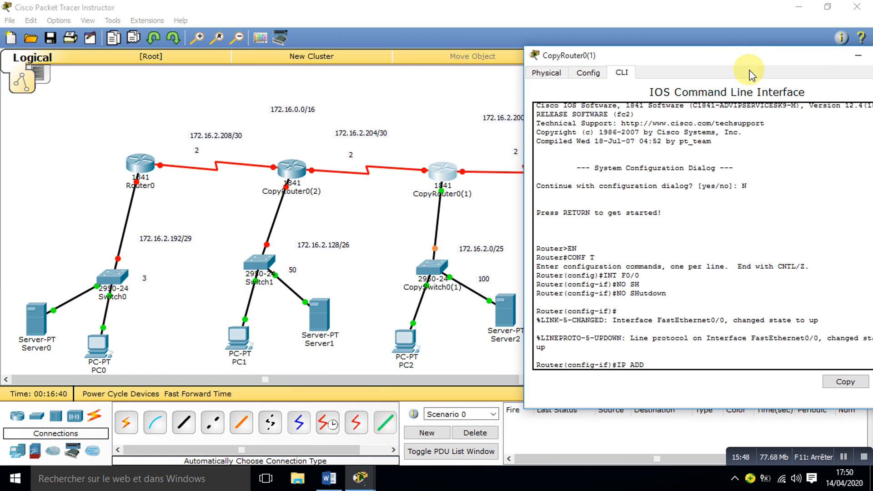
pyautogui.write('172.1')
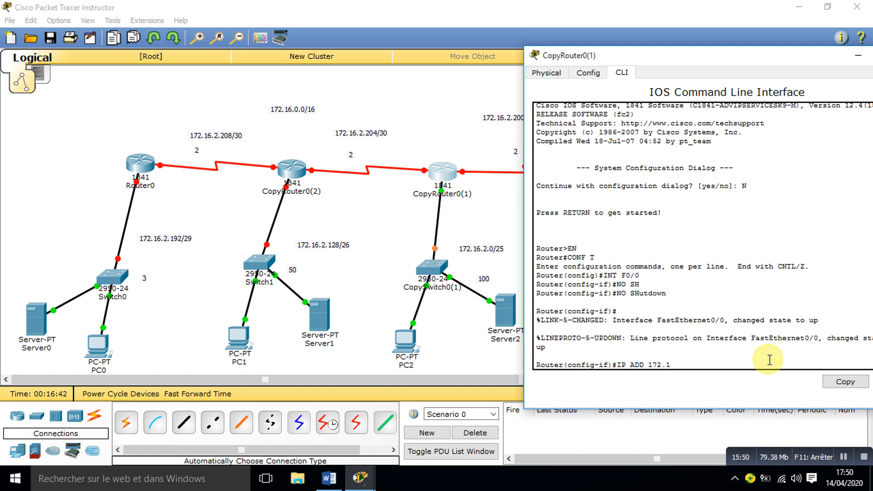
pyautogui.write('6.2.1 255')
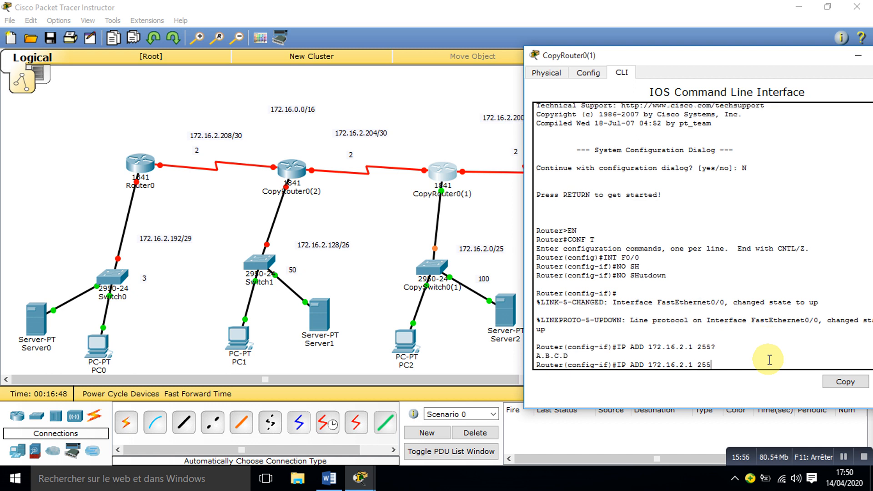
pyautogui.write('?2.255.255')
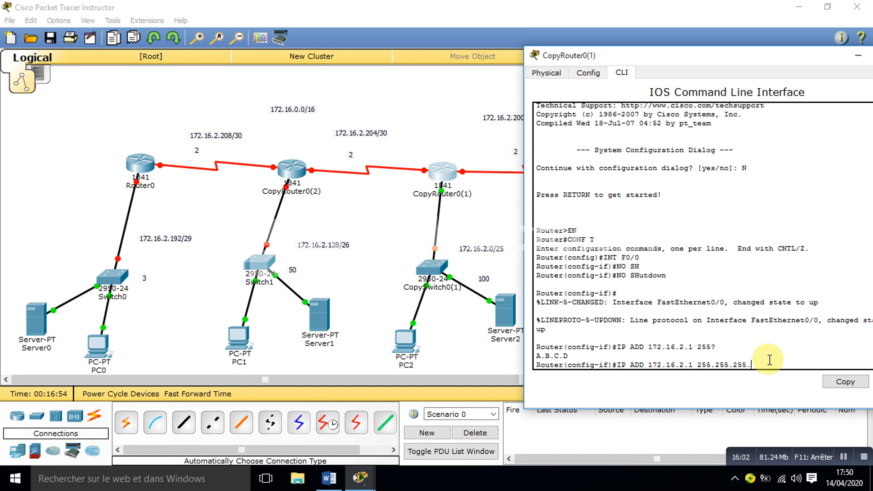
pyautogui.write('.128')
pyautogui.press('Return')
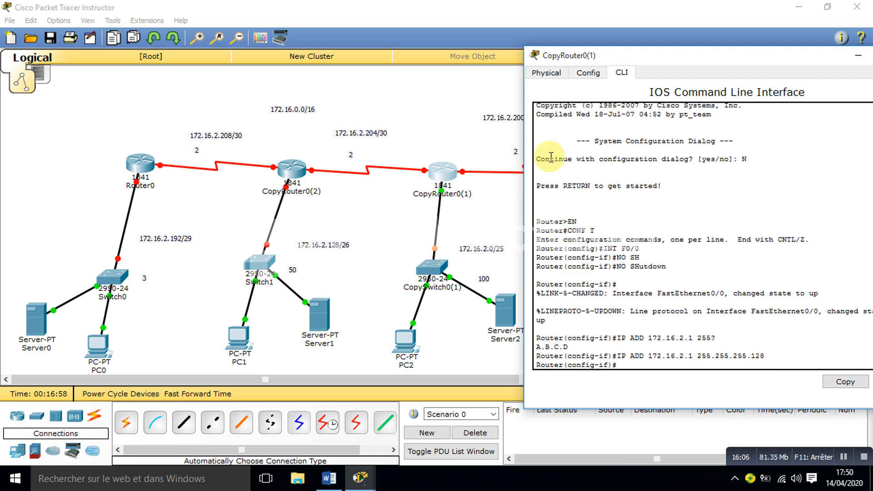
# Step: Open CopyRouter0(2)'s command line, decline the initial configuration dialog, and enter global configuration mode
pyautogui.click(284, 174)
pyautogui.moveTo(357, 89); pyautogui.dragTo(603, 78)
pyautogui.click(582, 91)
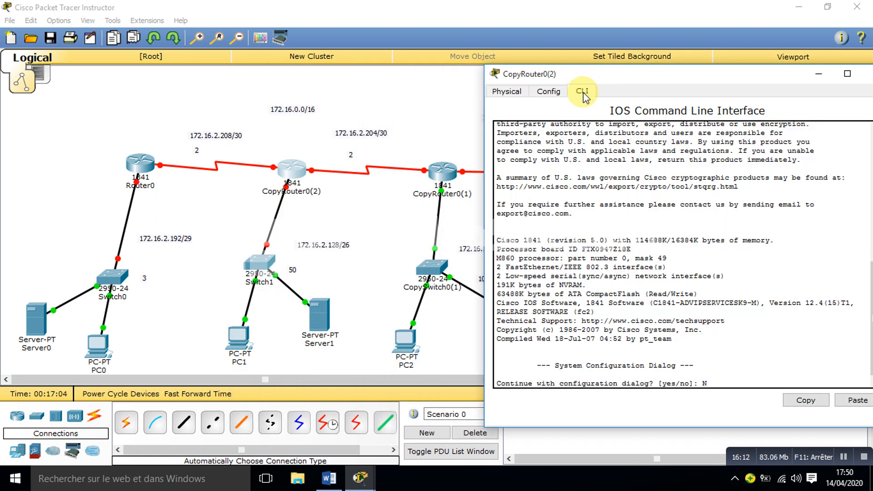
pyautogui.write('EN')
pyautogui.press('Return')
pyautogui.write('CONF T')
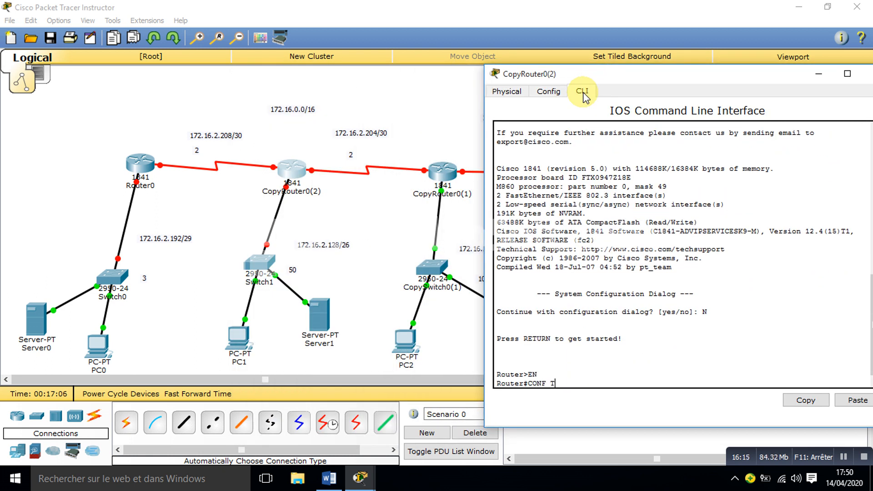
pyautogui.press('Return')
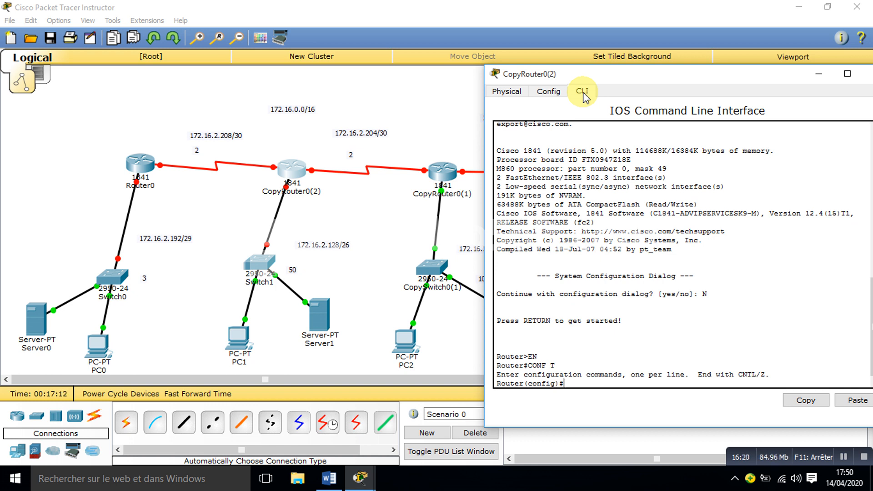
pyautogui.write('NO SH')
pyautogui.press('Tab')
pyautogui.press('Tab')
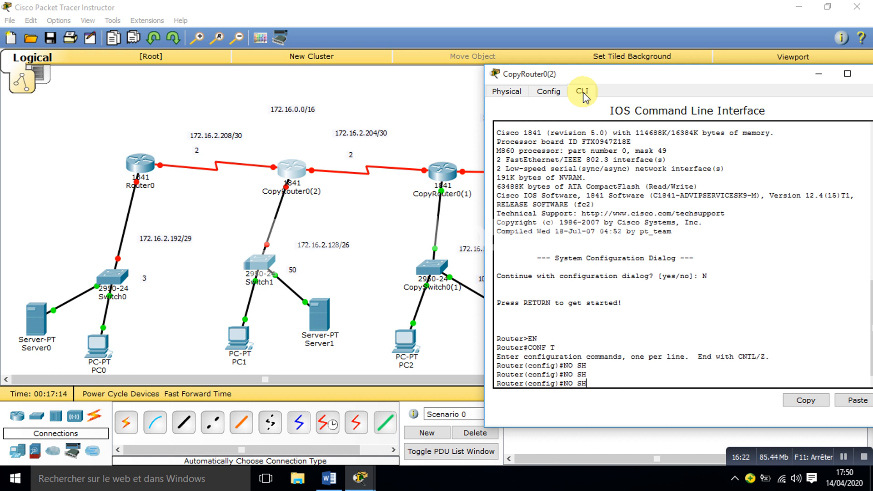
pyautogui.write('U')
pyautogui.press('BackSpace')
pyautogui.press('BackSpace')
pyautogui.press('BackSpace')
pyautogui.press('BackSpace')
pyautogui.press('BackSpace')
# Step: Enter interface F0/0 on CopyRouter0(2) and enable it with no shutdown
pyautogui.write('INT F0/0')
pyautogui.press('Return')
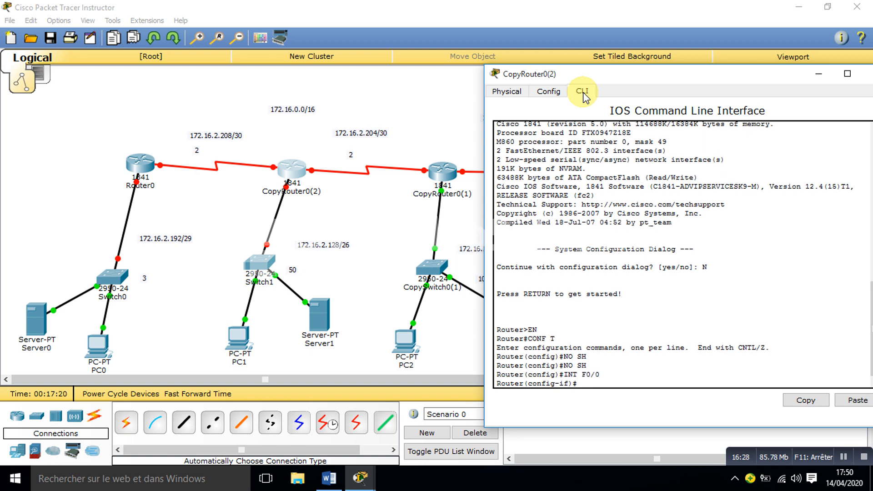
pyautogui.write('NO SH')
pyautogui.press('Tab')
pyautogui.press('Return')
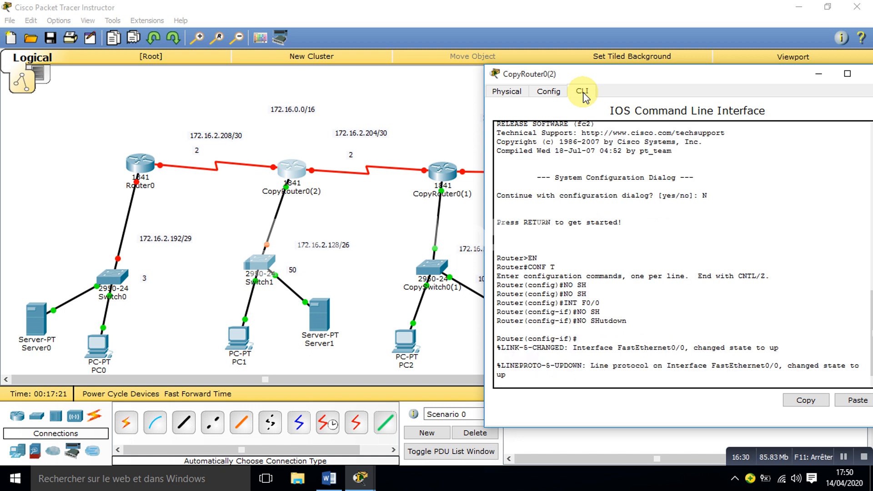
# Step: Assign IP address 172.16.2.129 with mask 255.255.255.192 to CopyRouter0(2)'s F0/0 and close the router's window
pyautogui.write('IP A')
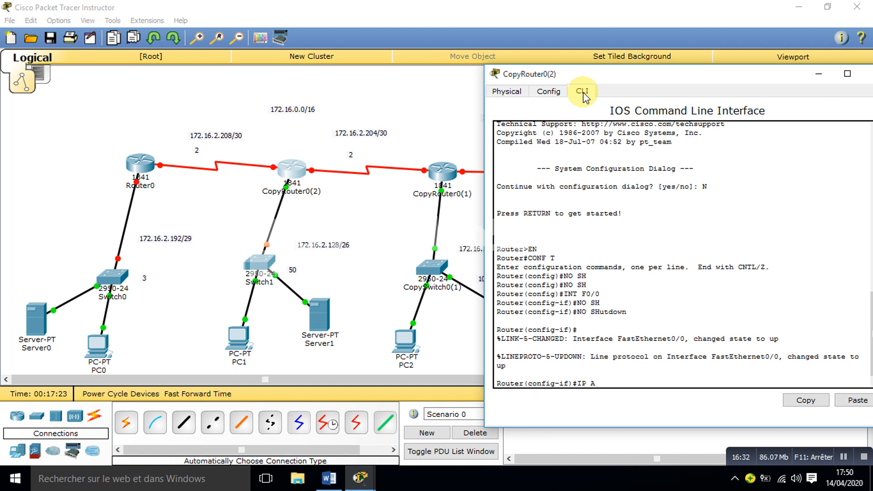
pyautogui.write('DD 172.16.2.129 255.255.255.')
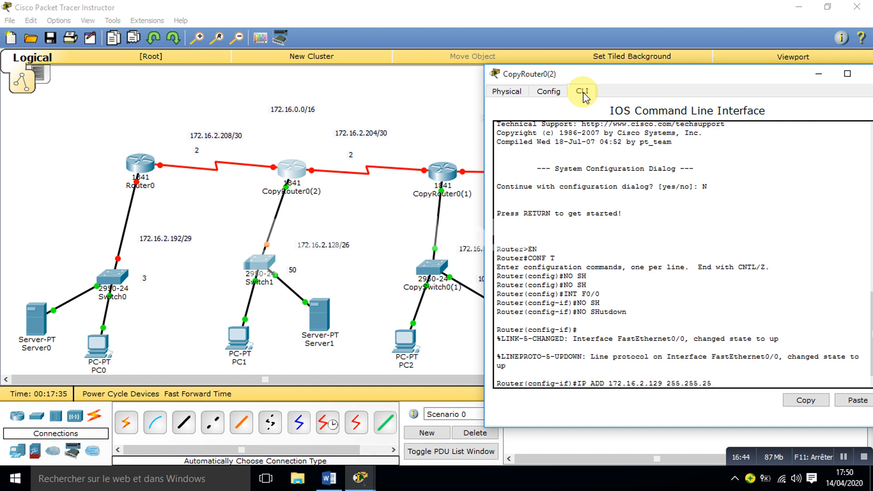
pyautogui.write('192')
pyautogui.press('Return')
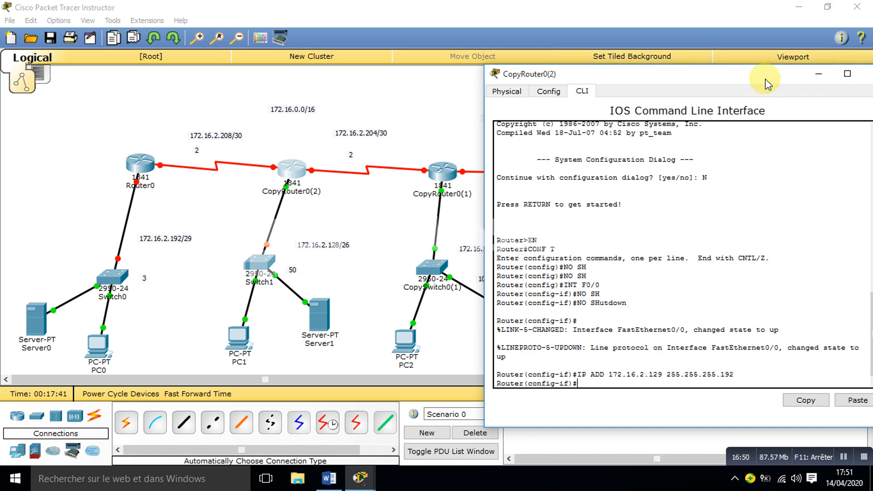
pyautogui.moveTo(766, 78); pyautogui.dragTo(671, 70)
pyautogui.click(782, 66)
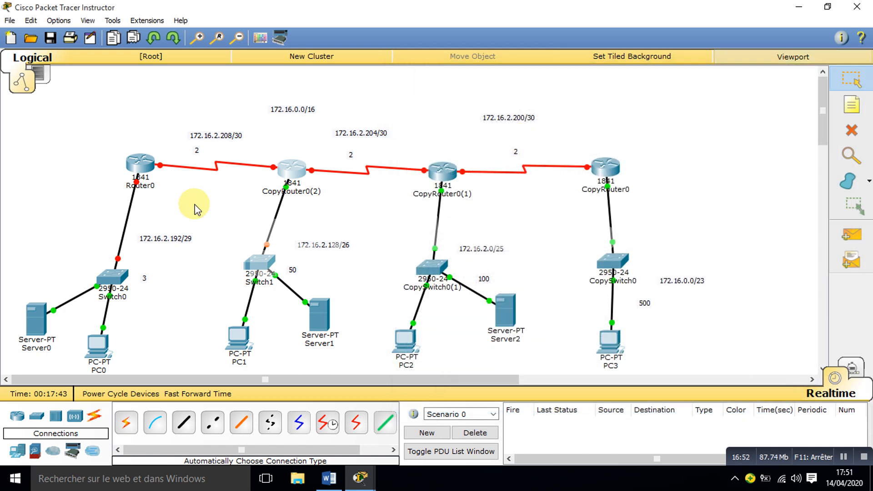
# Step: Open Router0's command line, decline the initial configuration dialog, and enter global configuration mode
pyautogui.click(137, 169)
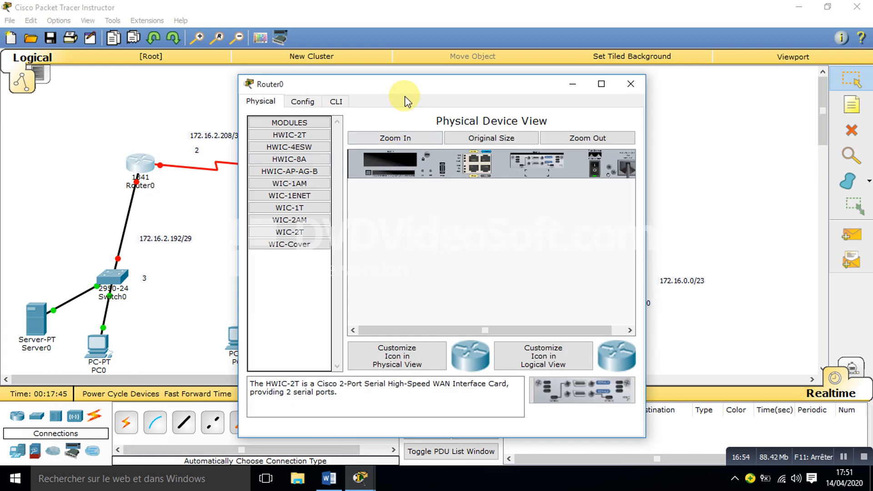
pyautogui.click(336, 101)
pyautogui.moveTo(396, 85); pyautogui.dragTo(500, 92)
pyautogui.write('N')
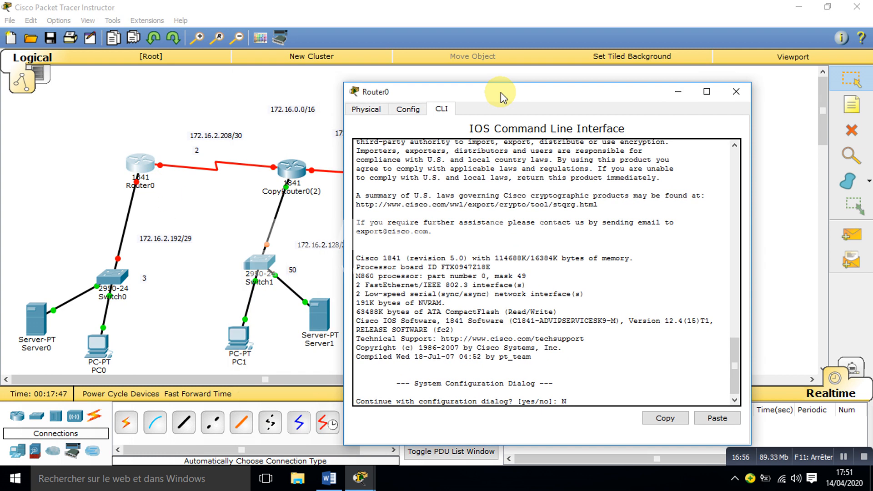
pyautogui.press('Return')
pyautogui.press('Return')
pyautogui.write('EN')
pyautogui.press('Return')
pyautogui.write('CONF T')
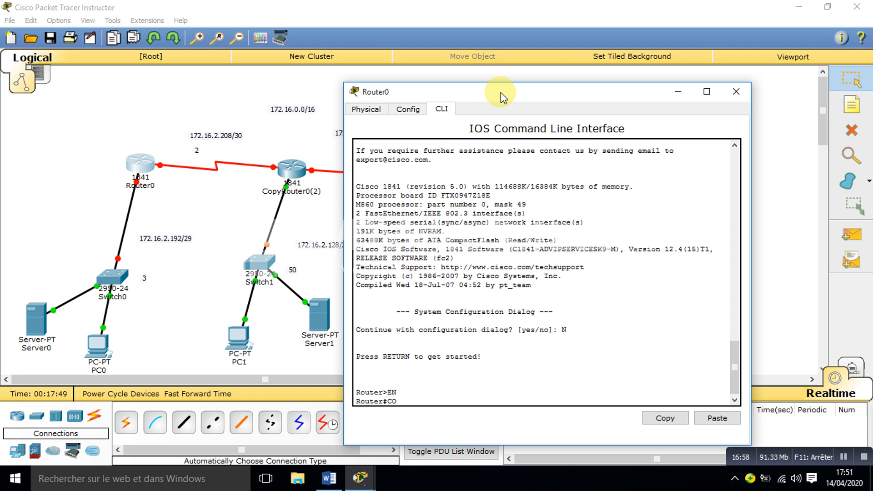
pyautogui.press('Return')
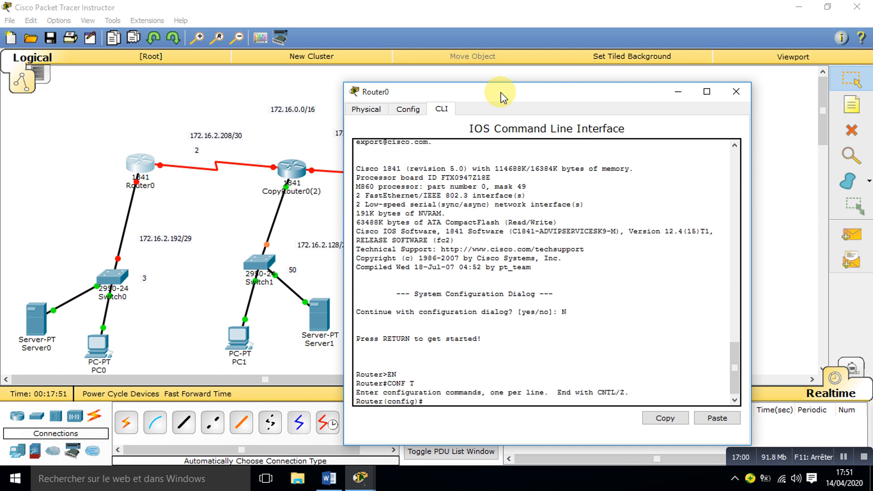
pyautogui.write('NO SH')
pyautogui.press('Return')
pyautogui.press('Return')
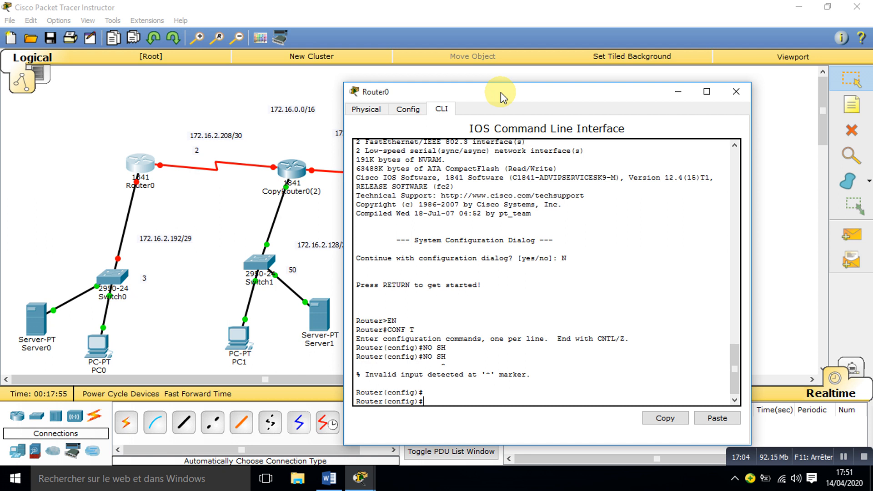
# Step: Enter interface F0/0 on Router0 and enable it with no shutdown
pyautogui.write('INT F0/0')
pyautogui.press('Return')
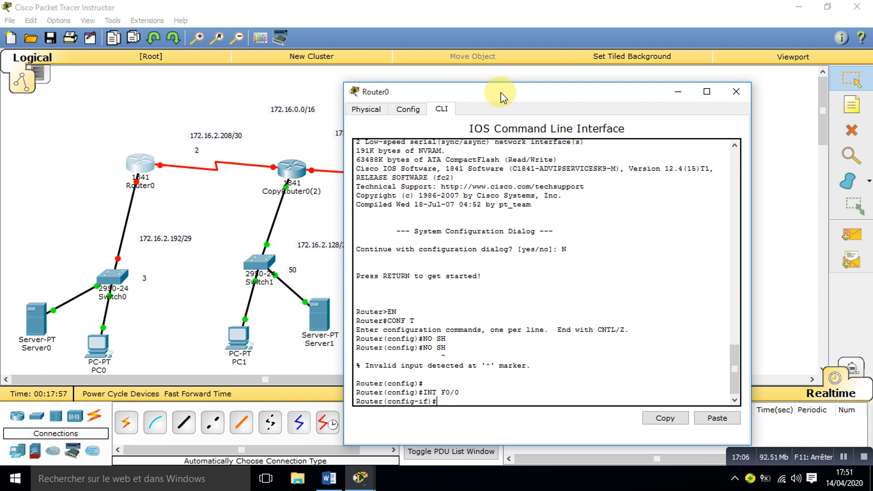
pyautogui.write('NO SH')
pyautogui.press('Tab')
pyautogui.press('Return')
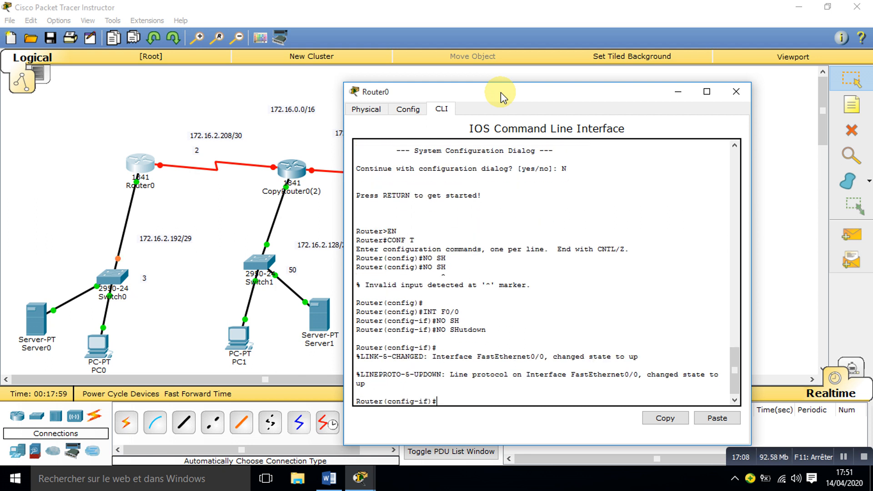
# Step: Assign IP address 172.16.2.193 with mask 255.255.255.248 to Router0's F0/0 and close the router's window
pyautogui.write('IP ADD 172.16.2.193 255.255.255.248')
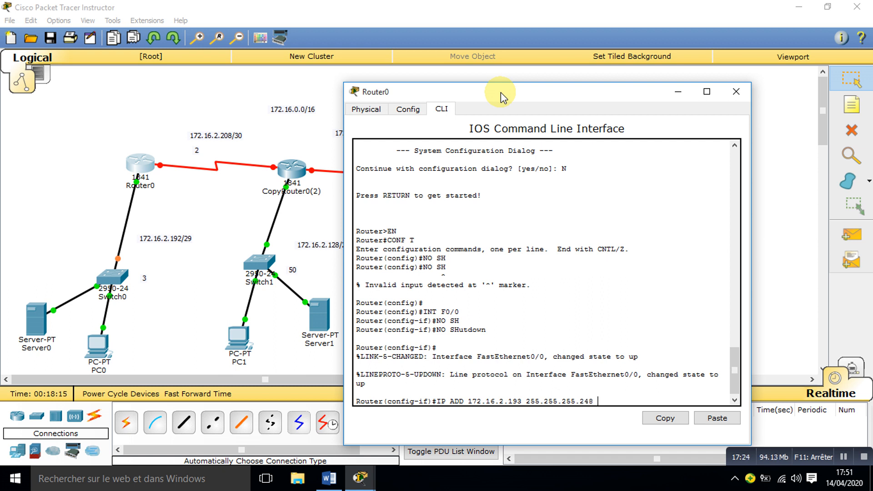
pyautogui.press('Return')
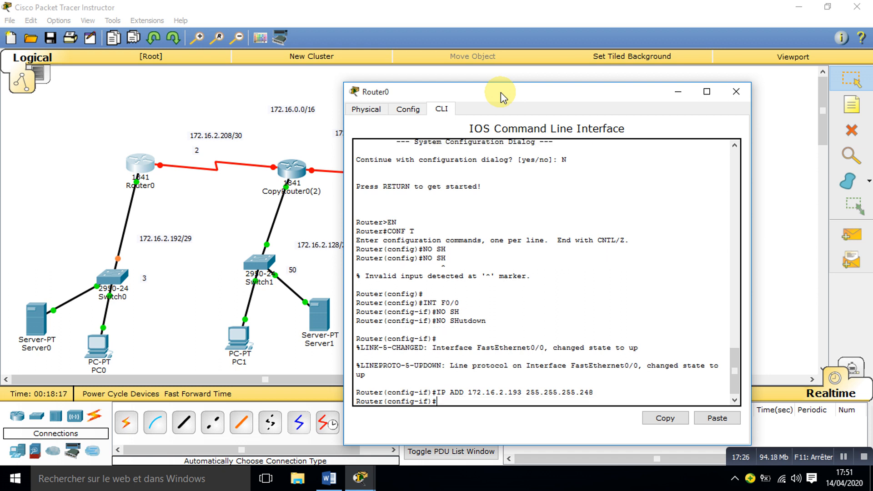
pyautogui.click(738, 93)
# Step: Open PC3's IP configuration and set its static IP address to 172.16.0.2
pyautogui.click(620, 339)
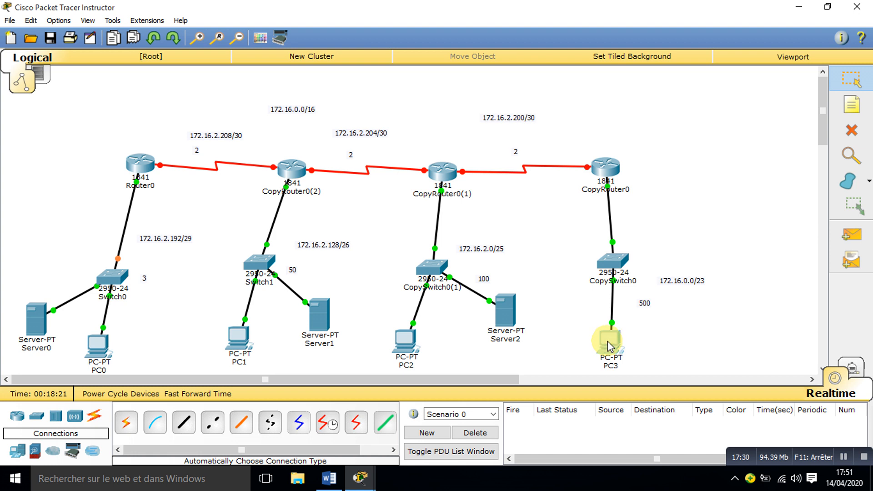
pyautogui.click(336, 102)
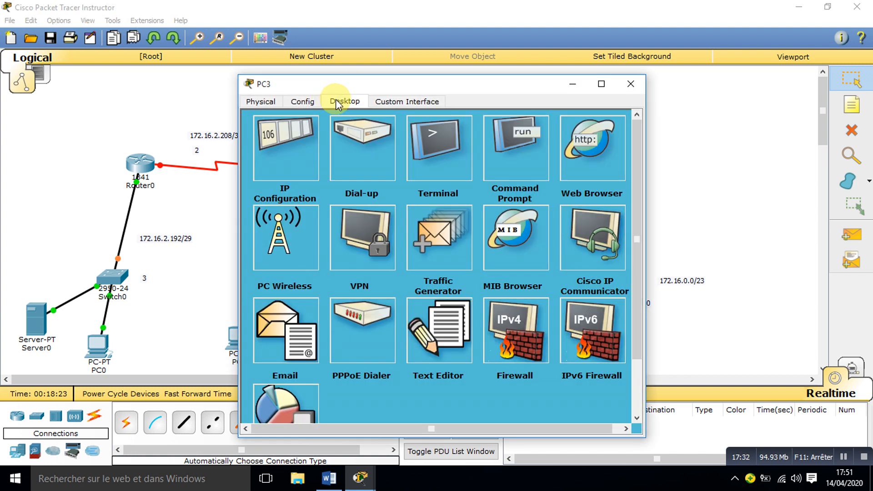
pyautogui.click(286, 163)
pyautogui.click(418, 174)
pyautogui.write('172.15')
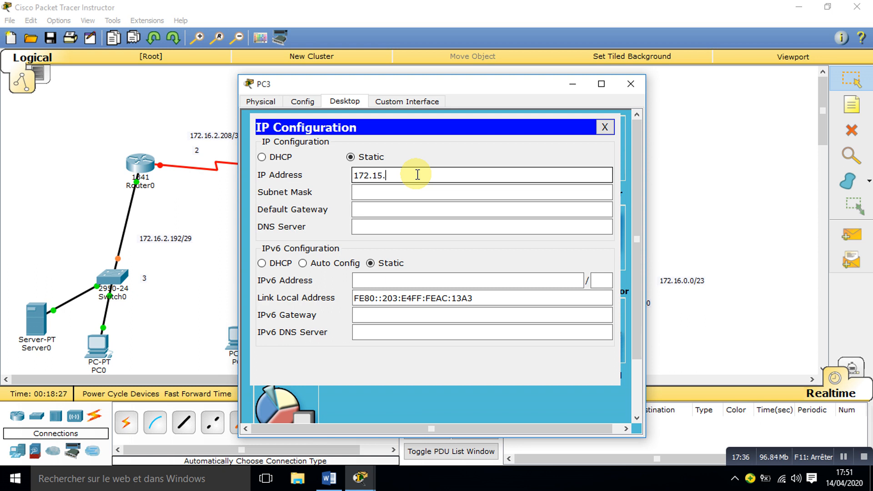
pyautogui.write('.')
pyautogui.press('BackSpace')
pyautogui.press('BackSpace')
pyautogui.press('BackSpace')
pyautogui.write('16')
pyautogui.moveTo(472, 87); pyautogui.dragTo(325, 76)
pyautogui.write('.')
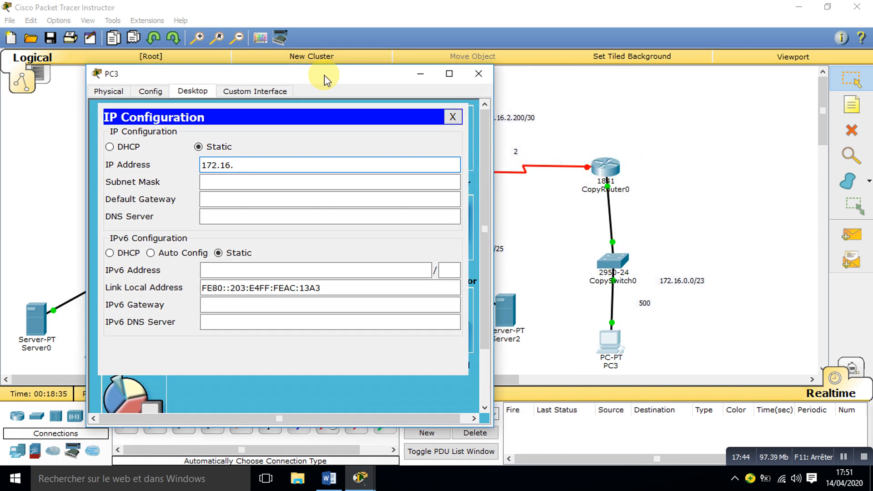
pyautogui.write('0.2')
# Step: Set PC3's subnet mask to 255.255.254.0
pyautogui.press('Tab')
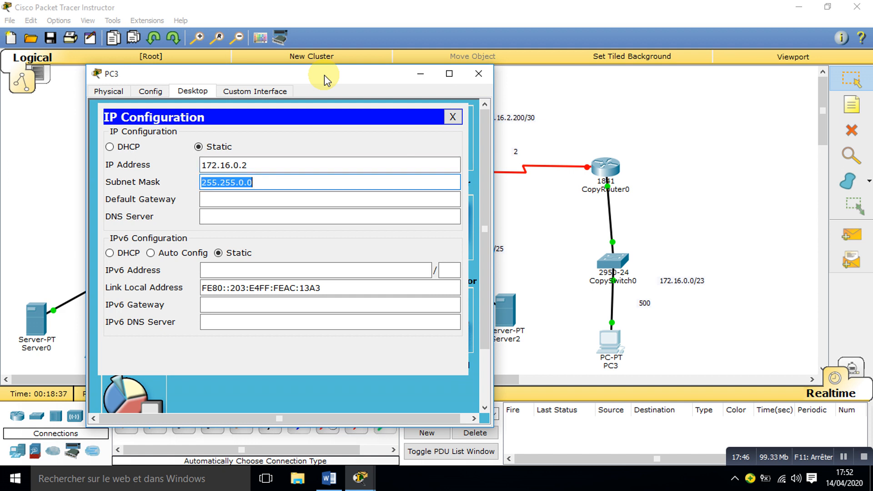
pyautogui.press('End')
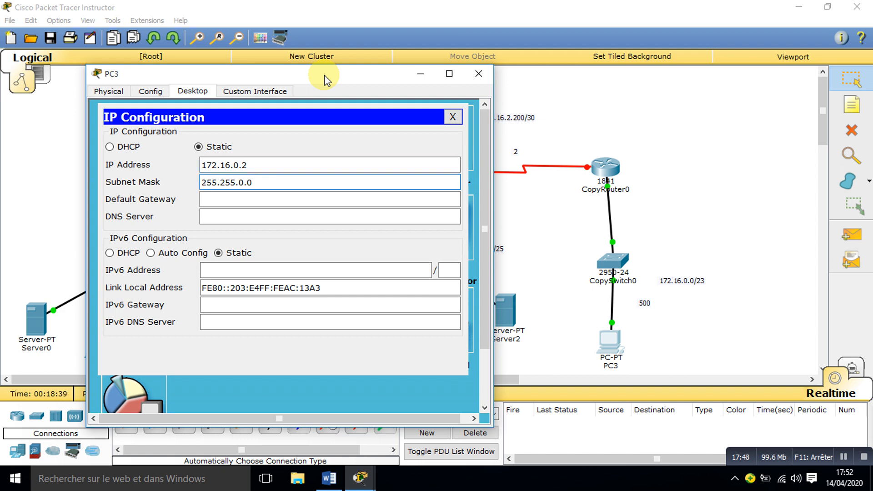
pyautogui.press('BackSpace')
pyautogui.press('BackSpace')
pyautogui.press('BackSpace')
pyautogui.write('254.0')
# Step: Set PC3's default gateway to 172.16.0.1 and close its window
pyautogui.press('Tab')
pyautogui.write('11')
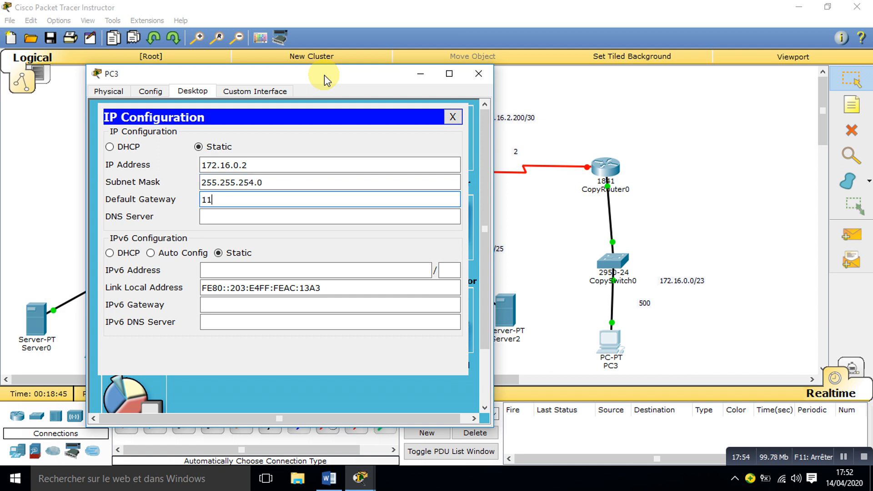
pyautogui.write('72.16.0.1')
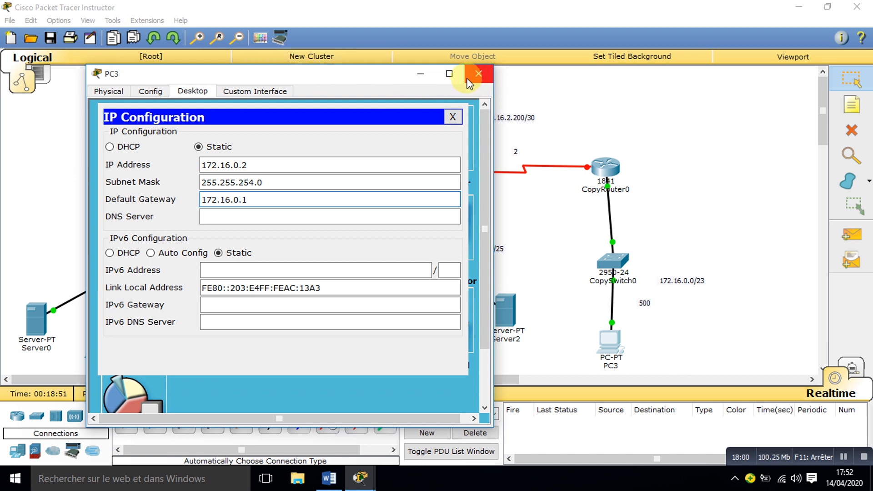
pyautogui.click(478, 74)
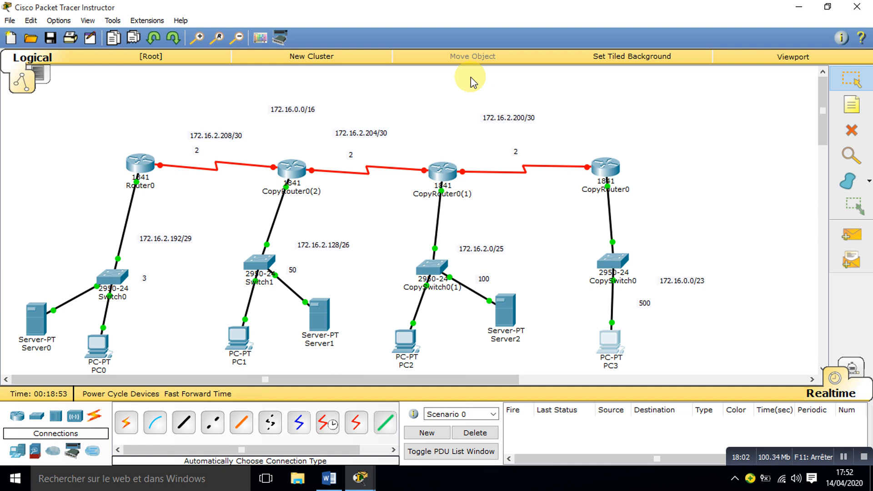
# Step: Open Server2's IP configuration and set its static IP address to 172.16.2.2
pyautogui.click(507, 313)
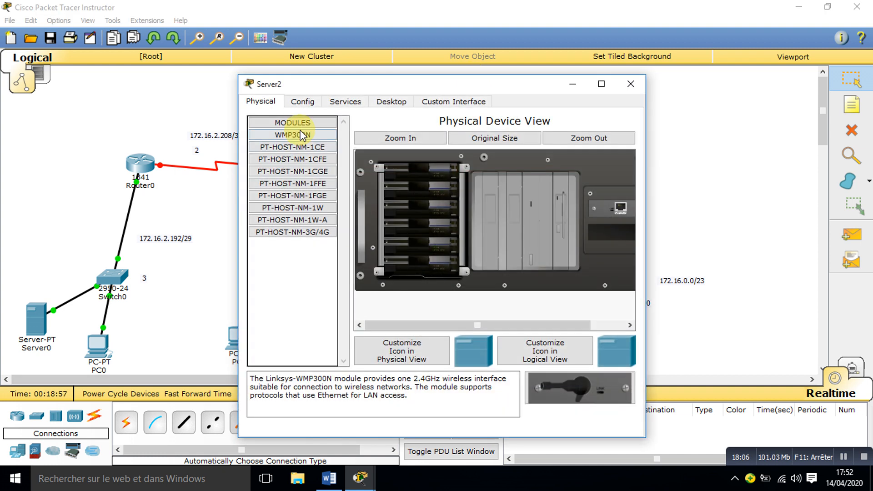
pyautogui.click(390, 103)
pyautogui.click(303, 145)
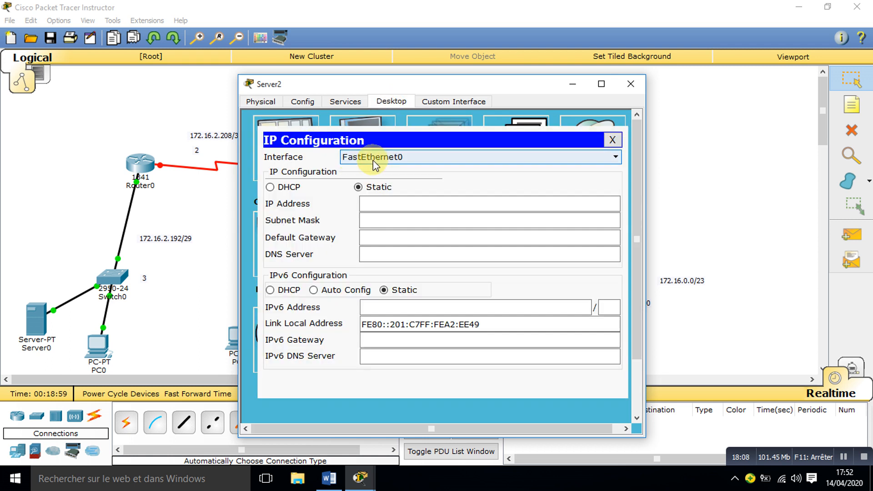
pyautogui.click(382, 202)
pyautogui.write('172')
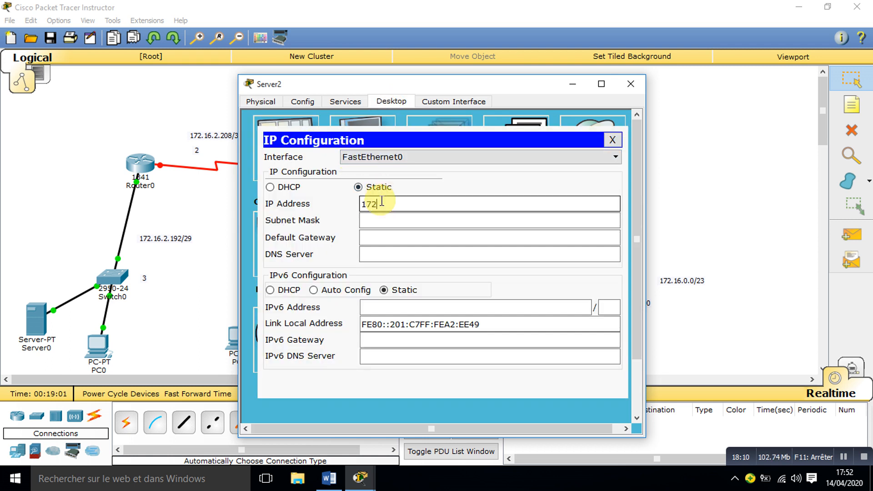
pyautogui.write('.16.2.2')
# Step: Set Server2's subnet mask to 255.255.255.128
pyautogui.press('Tab')
pyautogui.press('End')
pyautogui.press('BackSpace')
pyautogui.press('BackSpace')
pyautogui.press('BackSpace')
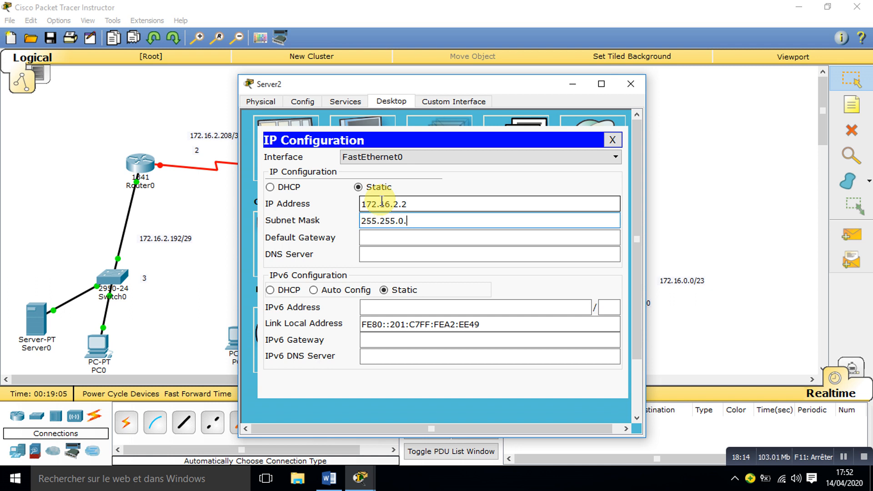
pyautogui.write('255.128')
# Step: Set Server2's default gateway to 172.16.2.1 and close its window
pyautogui.click(408, 238)
pyautogui.write('1')
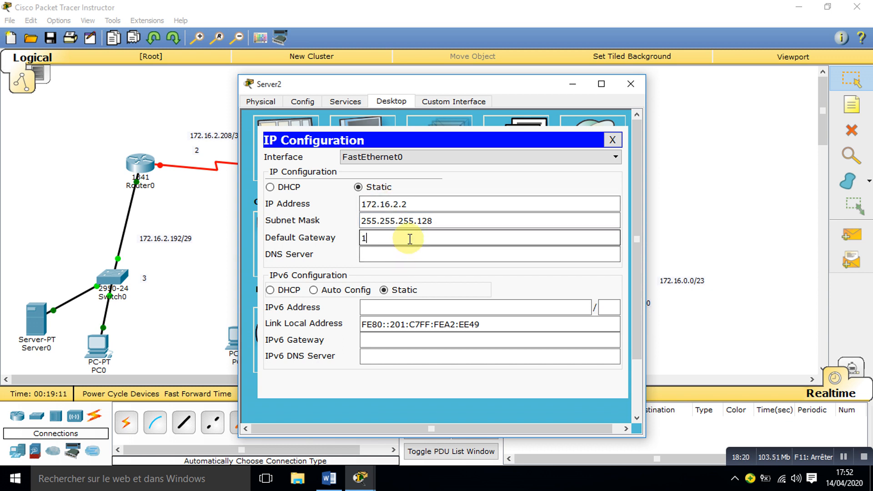
pyautogui.write('72.16.2.1')
pyautogui.click(631, 83)
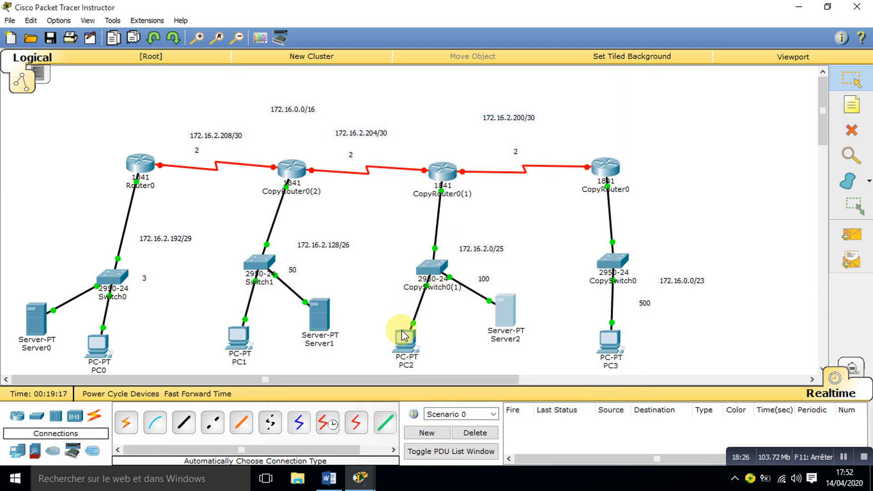
# Step: Open PC2's IP configuration and set its static IP address to 172.16.2.3
pyautogui.click(411, 340)
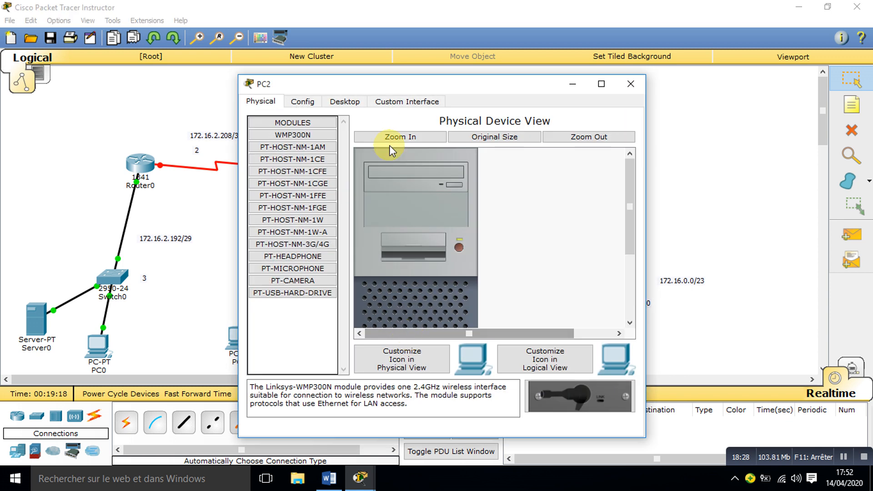
pyautogui.click(348, 103)
pyautogui.click(305, 166)
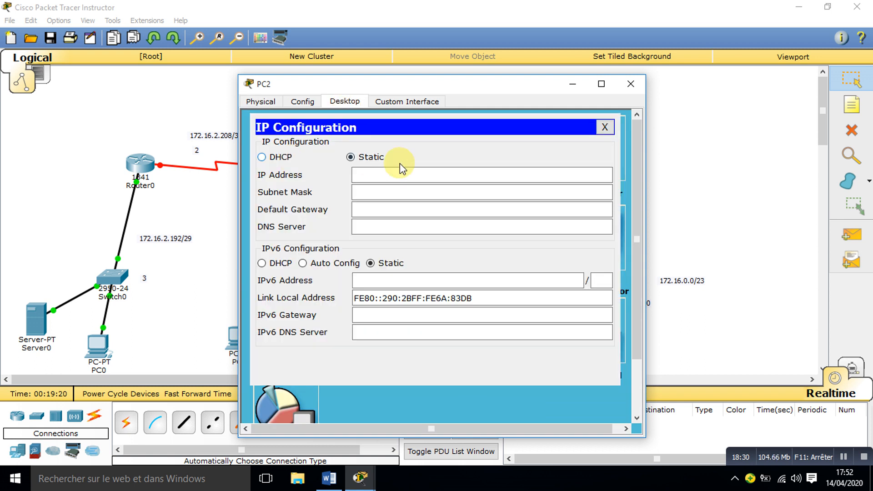
pyautogui.click(384, 177)
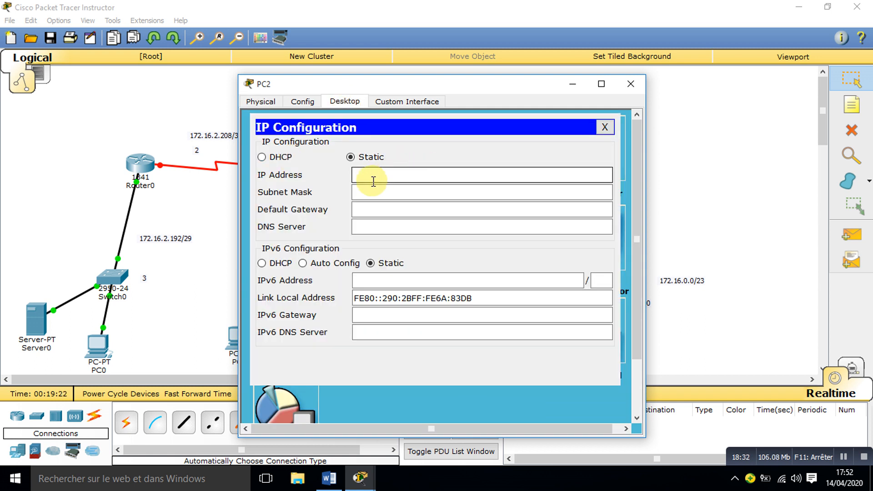
pyautogui.write('172.16.')
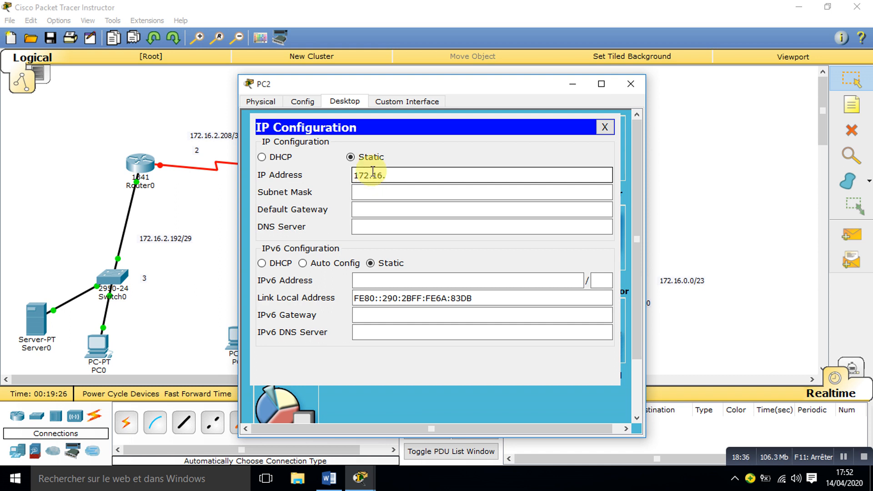
pyautogui.moveTo(413, 83); pyautogui.dragTo(229, 132)
pyautogui.write('2')
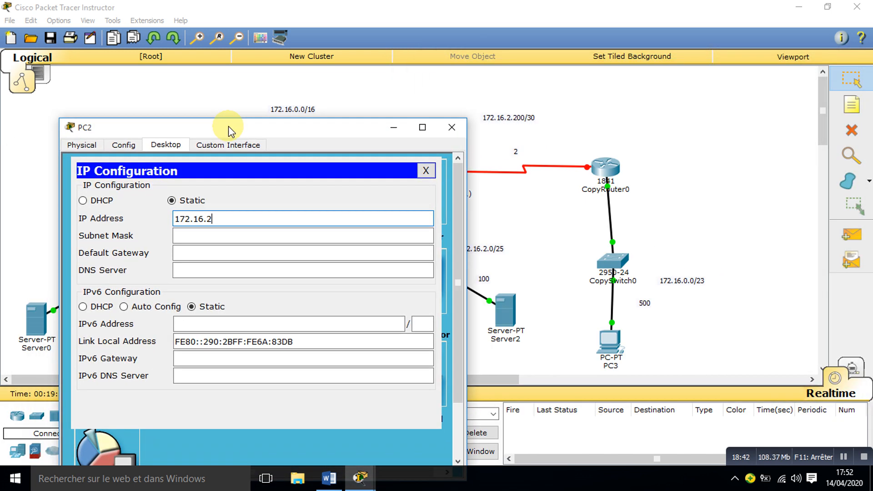
pyautogui.write('.3')
# Step: Set PC2's subnet mask to 255.255.255.128
pyautogui.press('Tab')
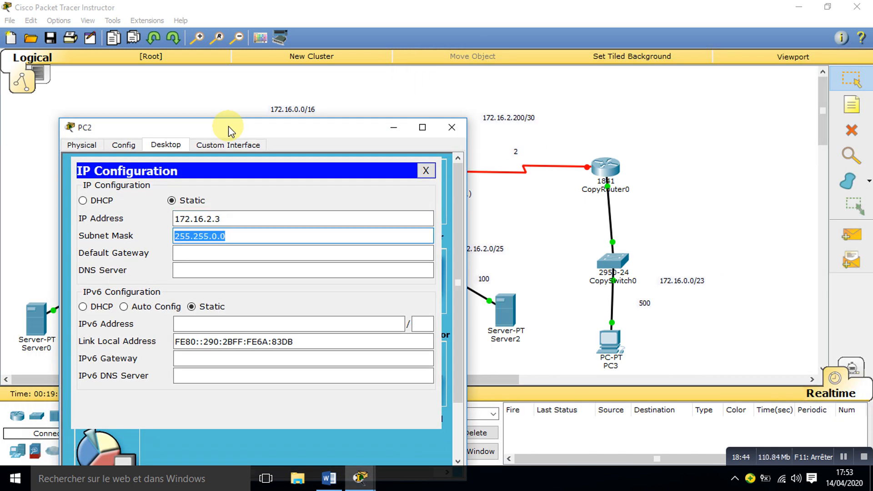
pyautogui.press('End')
pyautogui.press('BackSpace')
pyautogui.press('BackSpace')
pyautogui.press('BackSpace')
pyautogui.write('255.')
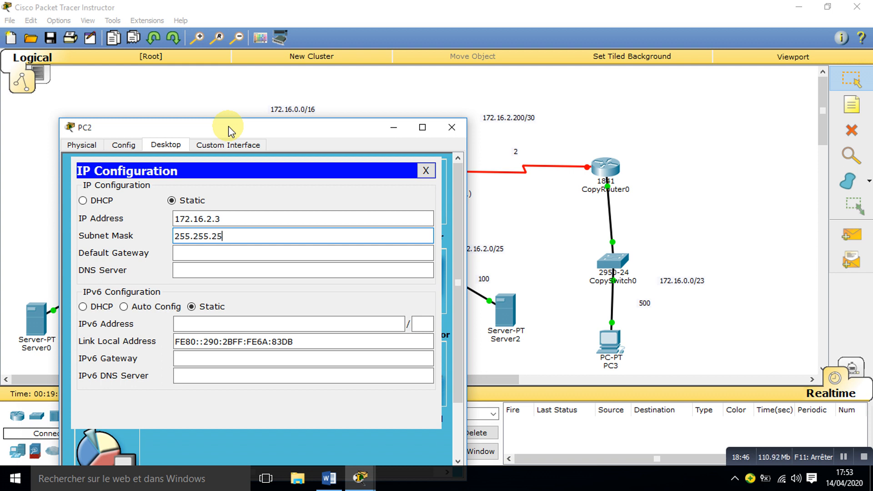
pyautogui.write('128')
# Step: Set PC2's default gateway to 172.16.2.1 and close its window
pyautogui.press('Tab')
pyautogui.write('172.15')
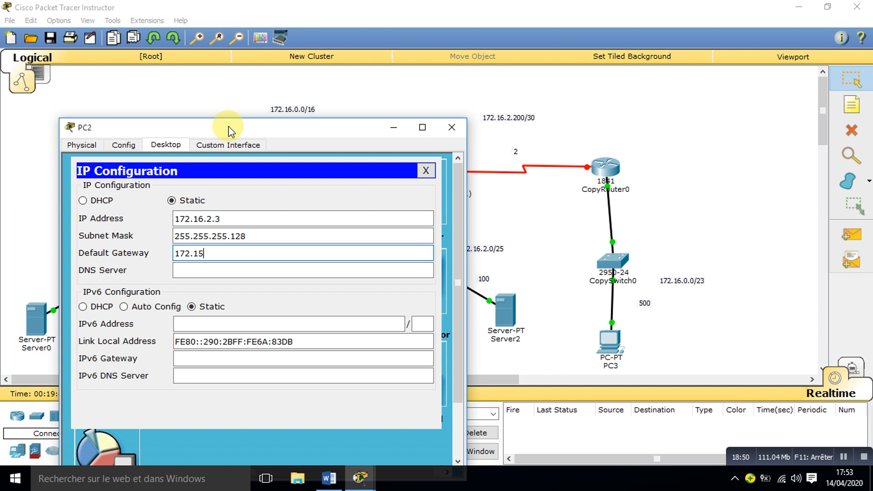
pyautogui.write('6.2.1')
pyautogui.click(452, 128)
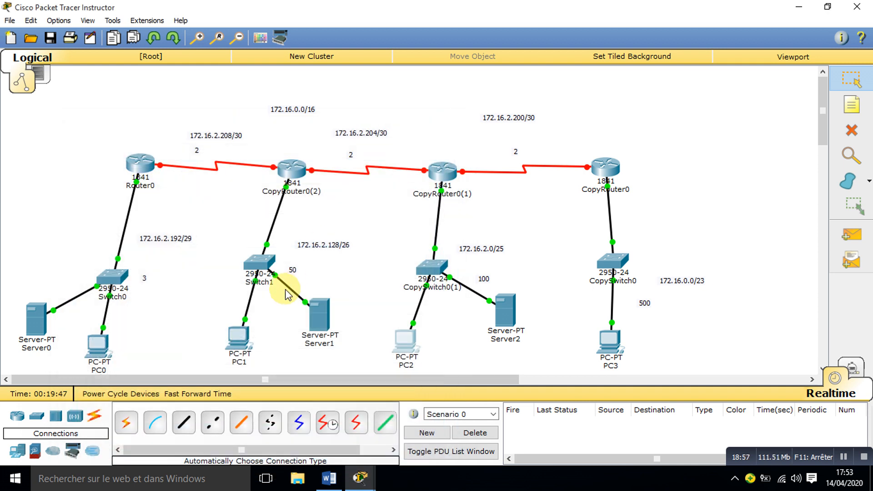
# Step: Open Server1's IP configuration and set its static IP address to 172.16.2.130
pyautogui.click(324, 313)
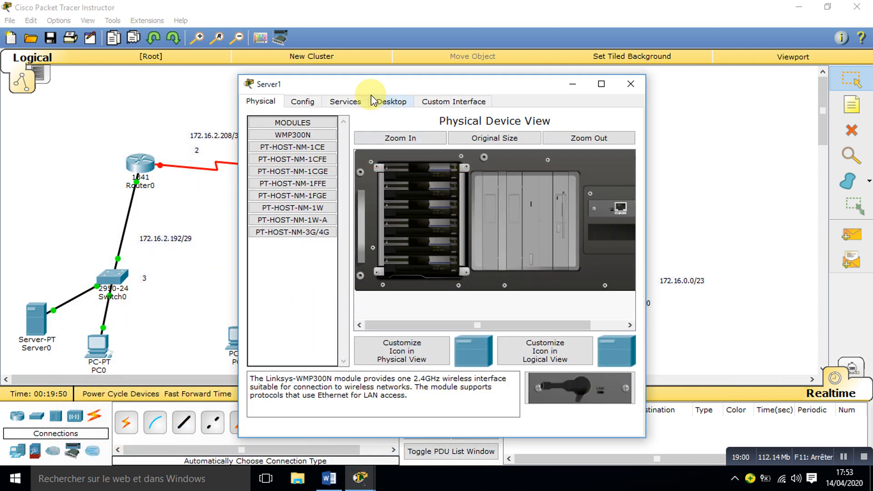
pyautogui.click(390, 102)
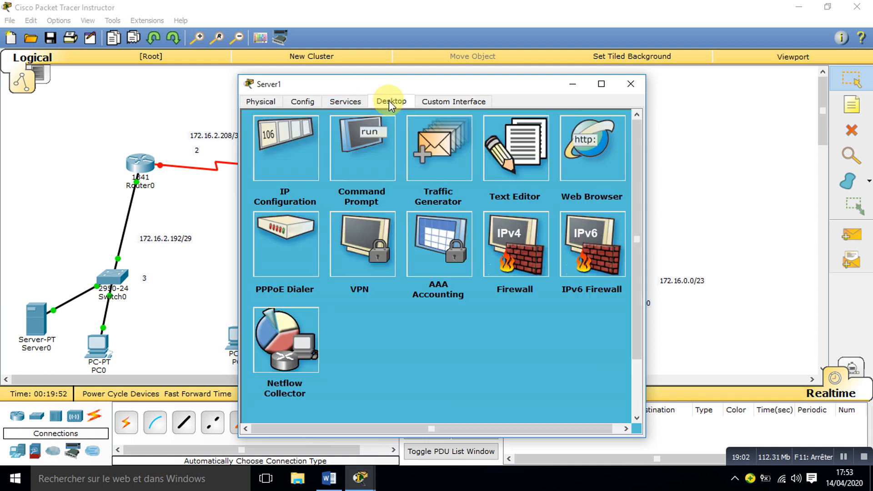
pyautogui.click(283, 155)
pyautogui.click(382, 203)
pyautogui.write('172')
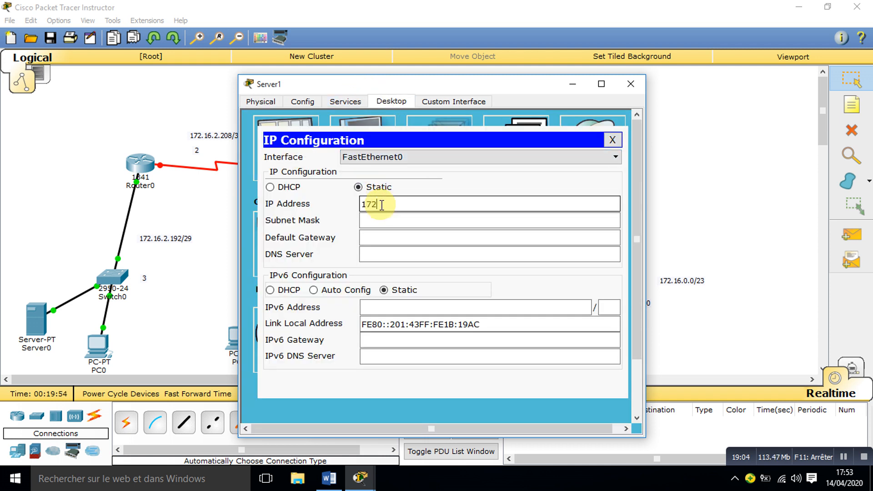
pyautogui.write('.16.2.130')
pyautogui.press('Tab')
# Step: Set Server1's subnet mask to 255.255.255.192
pyautogui.press('End')
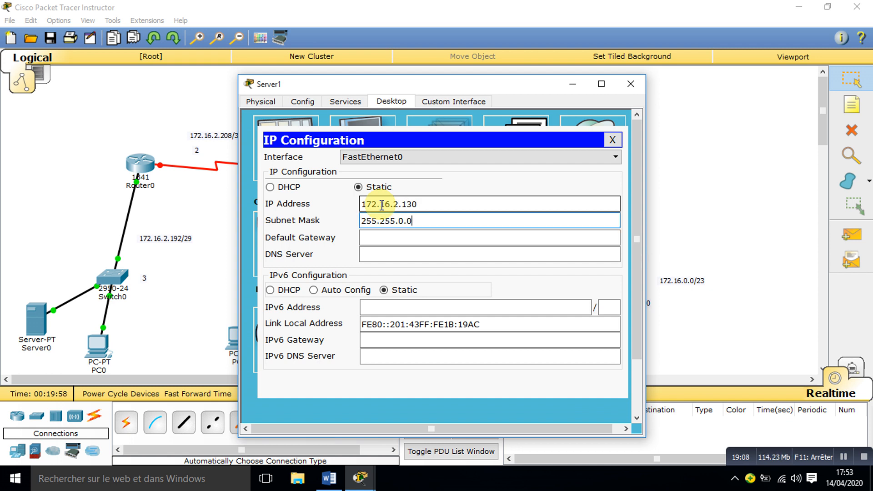
pyautogui.press('BackSpace')
pyautogui.press('BackSpace')
pyautogui.press('BackSpace')
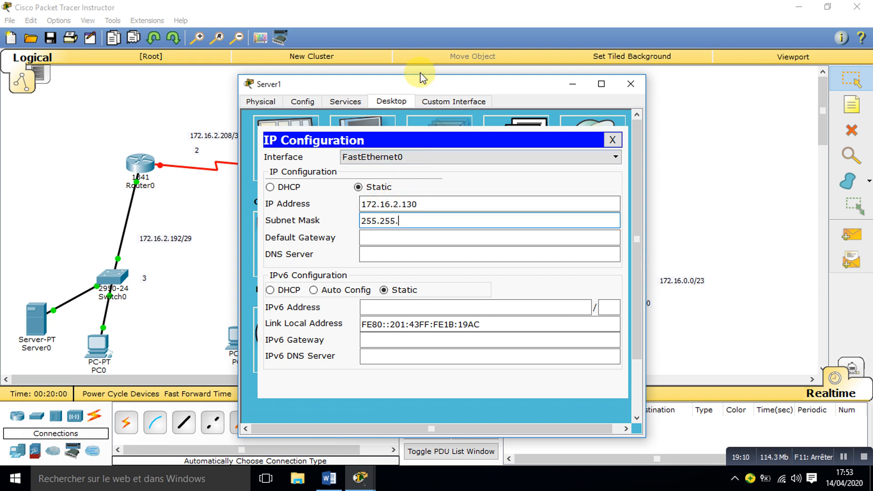
pyautogui.moveTo(421, 81); pyautogui.dragTo(570, 102)
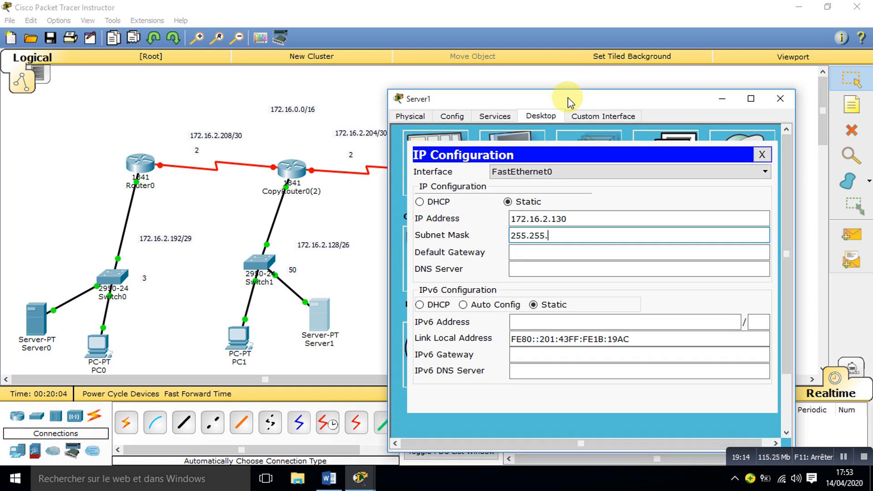
pyautogui.write('255.192')
pyautogui.press('Tab')
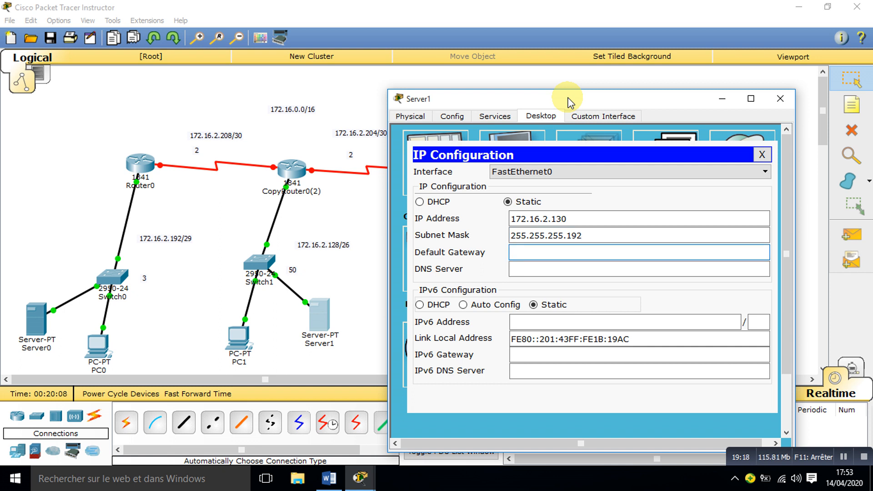
# Step: Set Server1's default gateway to 172.16.2.129 and close its window
pyautogui.write('172.16.2.129')
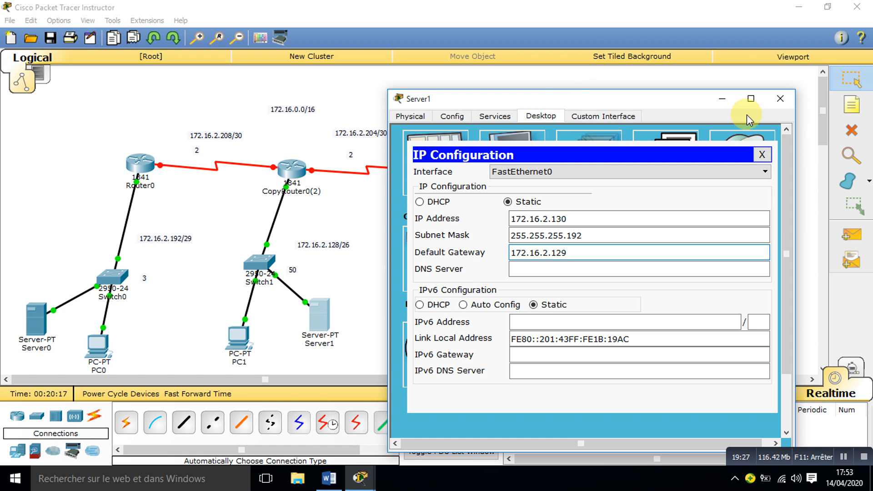
pyautogui.click(780, 98)
# Step: Open PC1's IP configuration and set its static IP address to 172.16.2.131
pyautogui.click(238, 339)
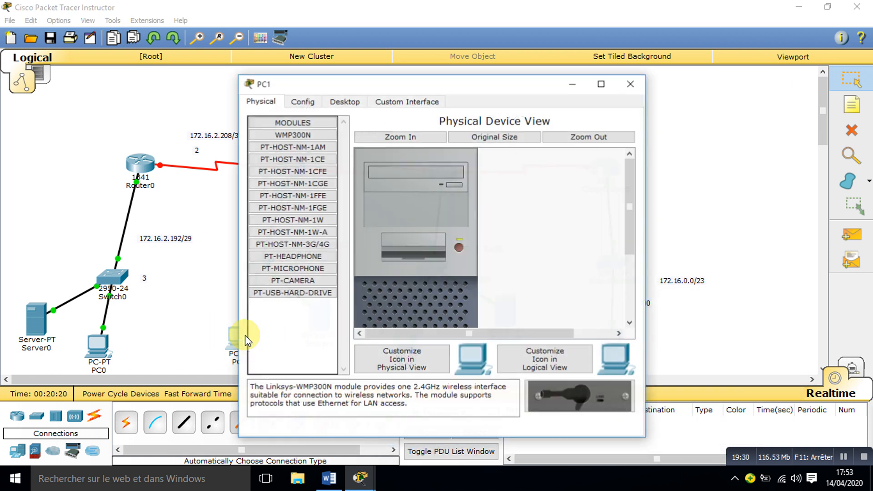
pyautogui.click(350, 103)
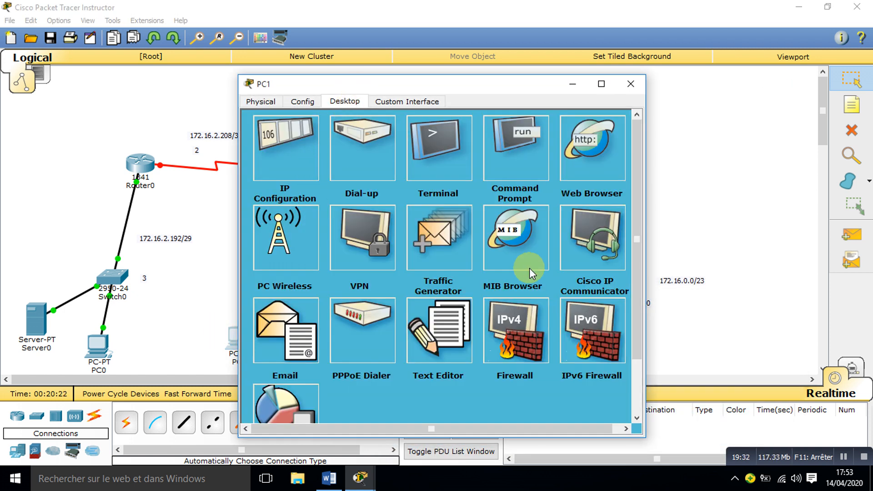
pyautogui.click(583, 170)
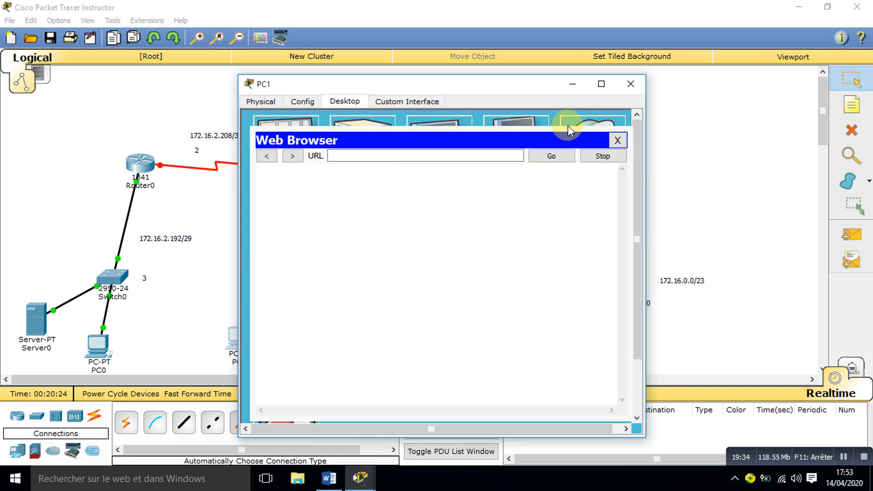
pyautogui.click(617, 140)
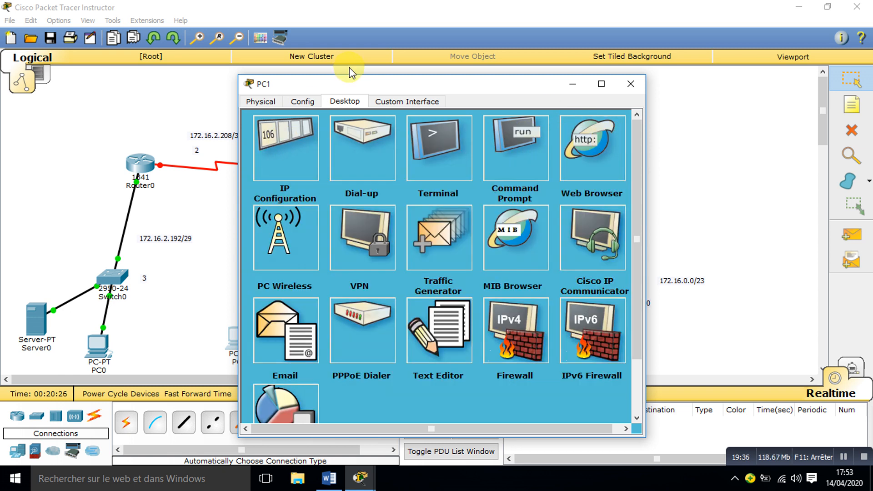
pyautogui.moveTo(354, 86); pyautogui.dragTo(506, 64)
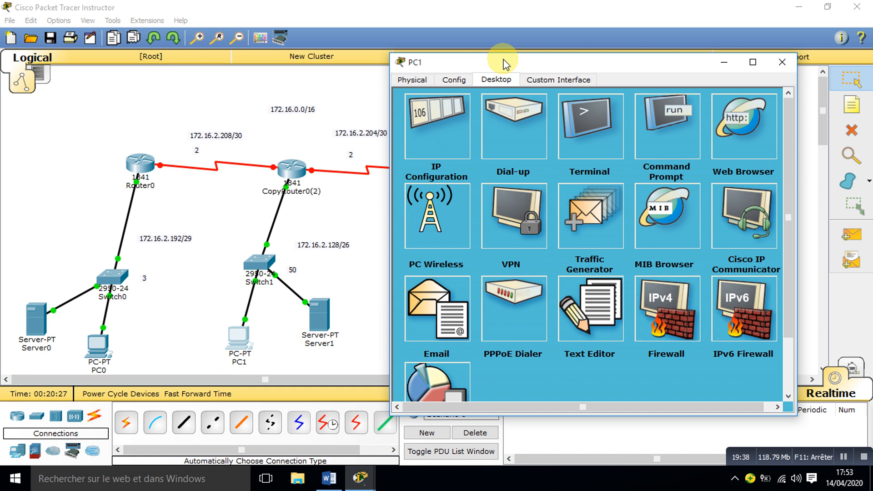
pyautogui.click(450, 122)
pyautogui.click(526, 153)
pyautogui.write('1')
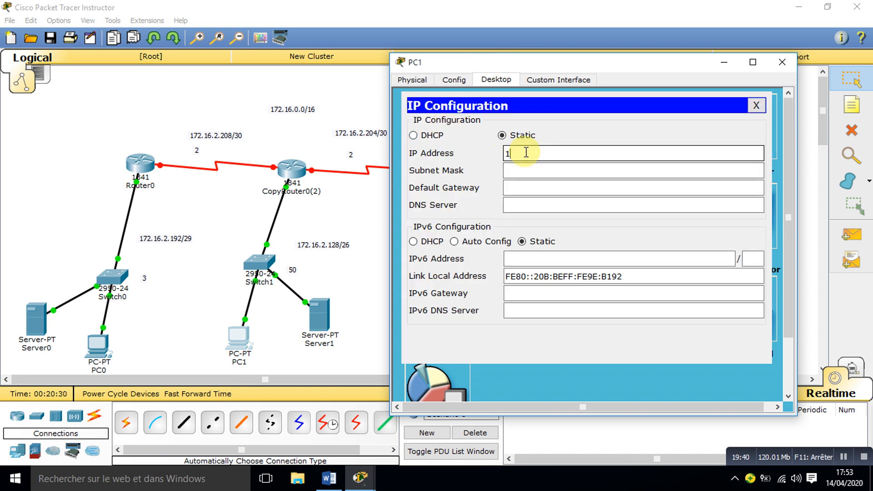
pyautogui.write('72.16.2.131')
pyautogui.press('Tab')
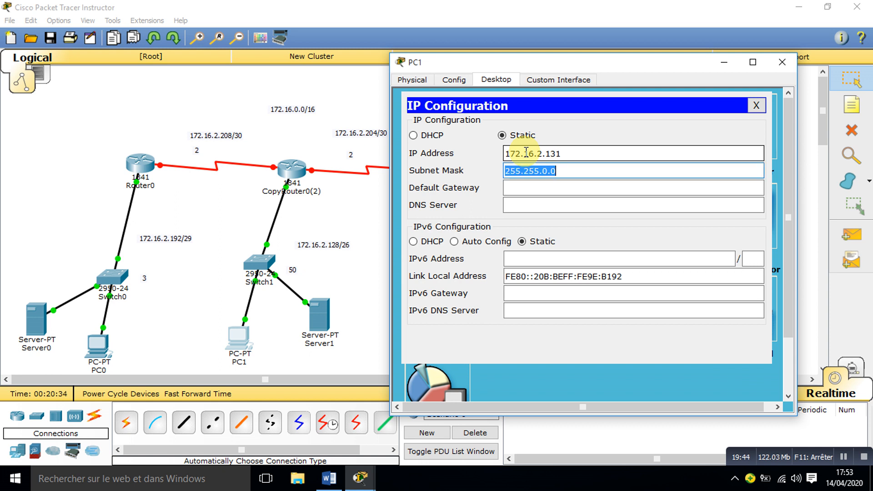
# Step: Set PC1's subnet mask to 255.255.255.192
pyautogui.press('End')
pyautogui.press('BackSpace')
pyautogui.press('BackSpace')
pyautogui.press('BackSpace')
pyautogui.write('2')
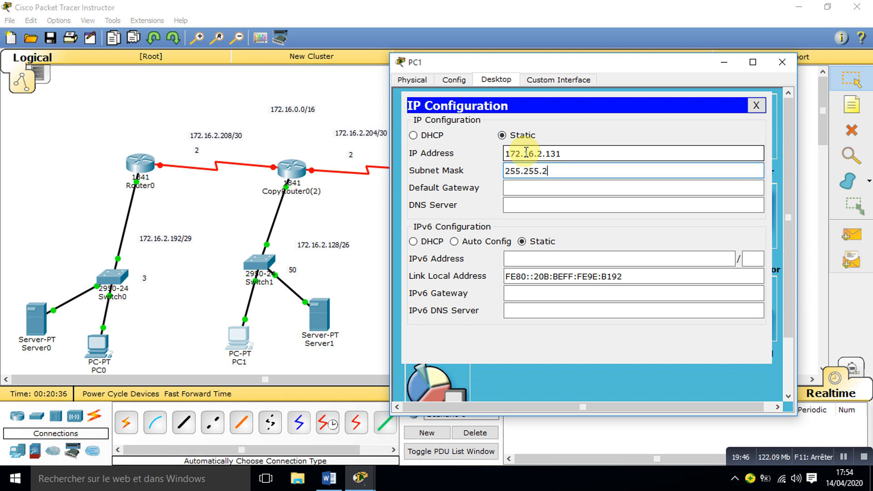
pyautogui.write('55.192')
pyautogui.press('Tab')
# Step: Set PC1's default gateway to 172.16.2.129 and close its window
pyautogui.write('172.')
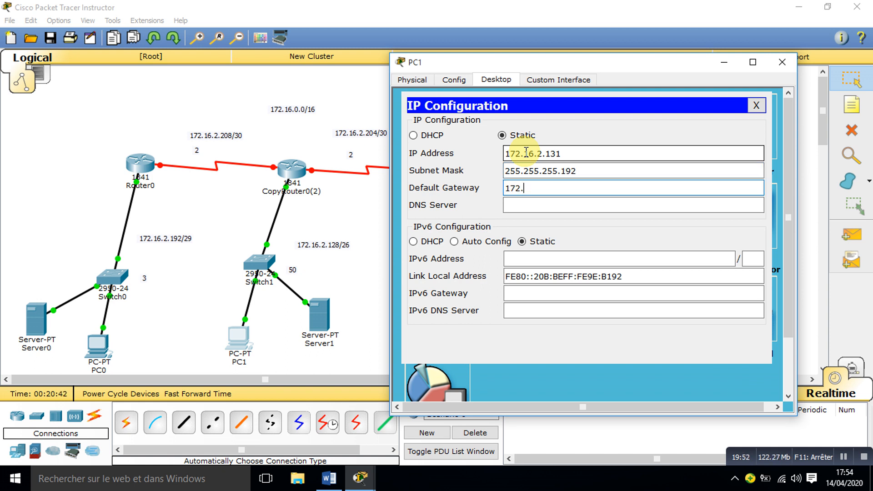
pyautogui.write('16.2.129')
pyautogui.click(782, 62)
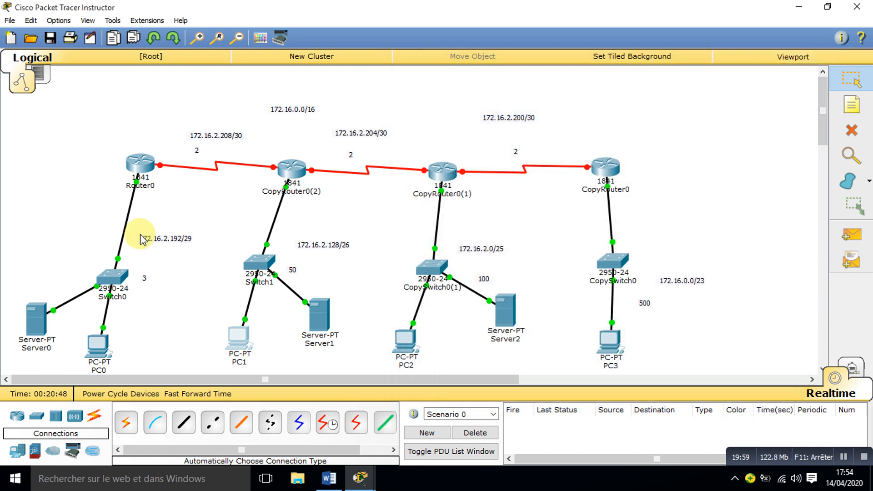
# Step: Open PC0's IP configuration
pyautogui.click(104, 349)
pyautogui.click(351, 102)
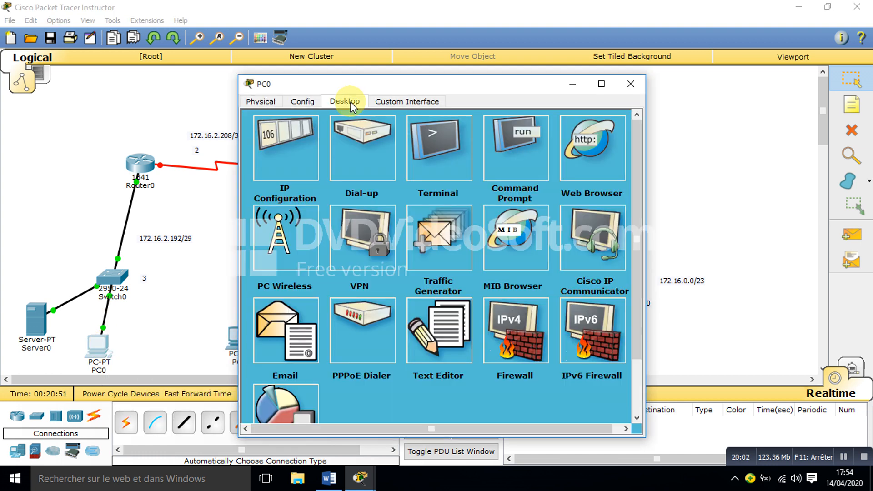
pyautogui.click(296, 149)
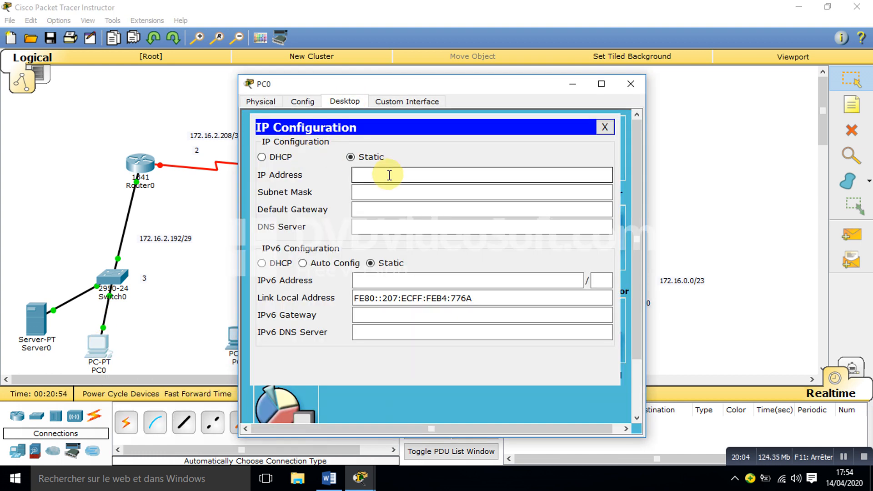
pyautogui.click(390, 176)
pyautogui.write('172.16')
pyautogui.write('94')
pyautogui.press('Tab')
pyautogui.click(468, 244)
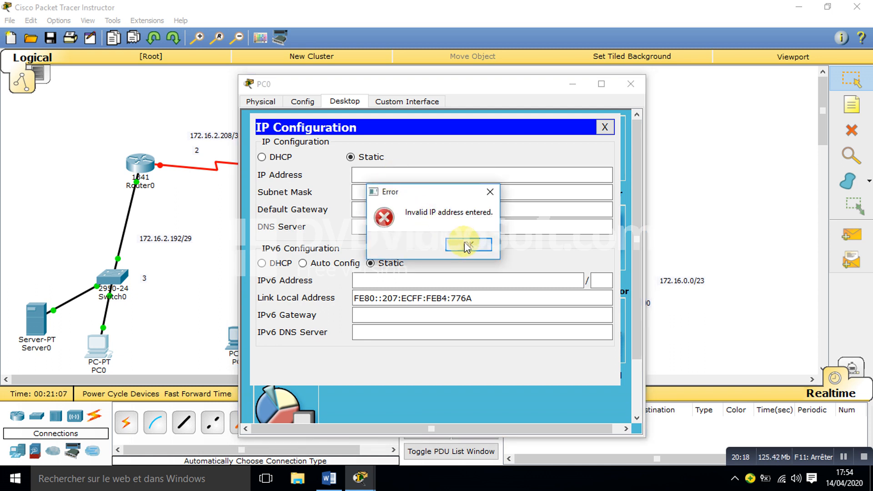
# Step: Set PC0's static IP address to 172.16.2.194
pyautogui.click(394, 175)
pyautogui.write('172')
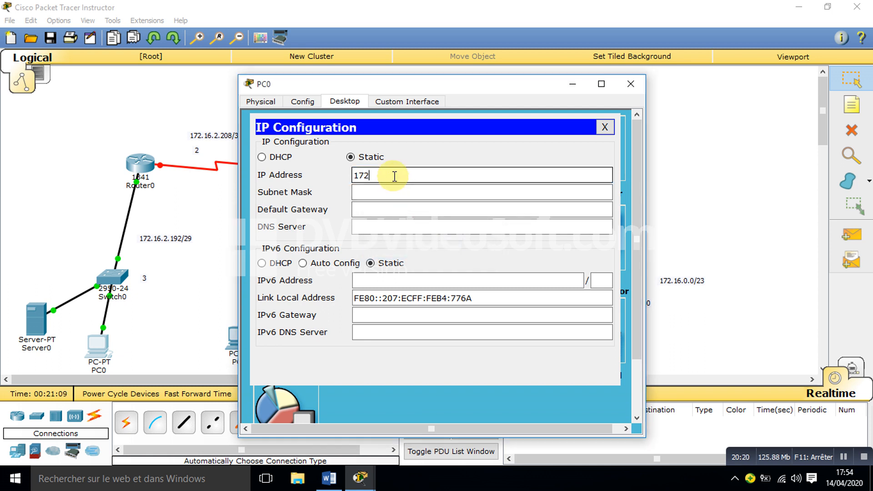
pyautogui.write('.16.2.194')
pyautogui.press('Tab')
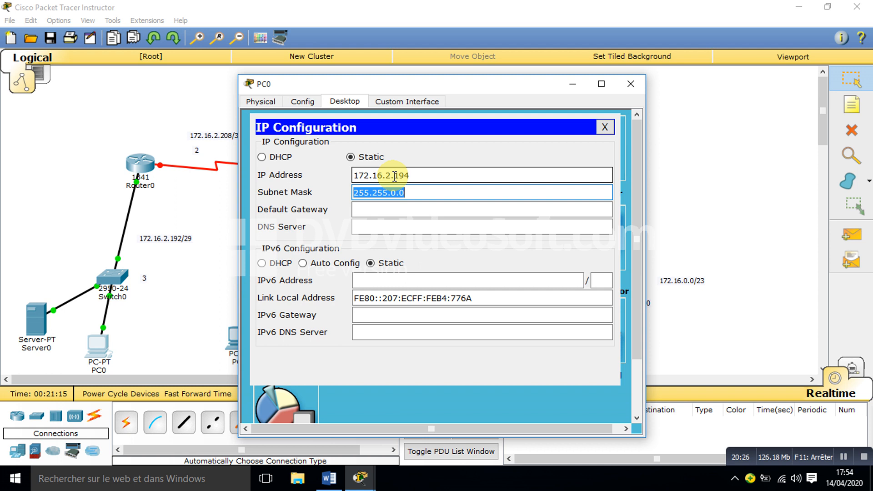
# Step: Set PC0's subnet mask to 255.255.255.248
pyautogui.press('End')
pyautogui.press('BackSpace')
pyautogui.press('BackSpace')
pyautogui.press('BackSpace')
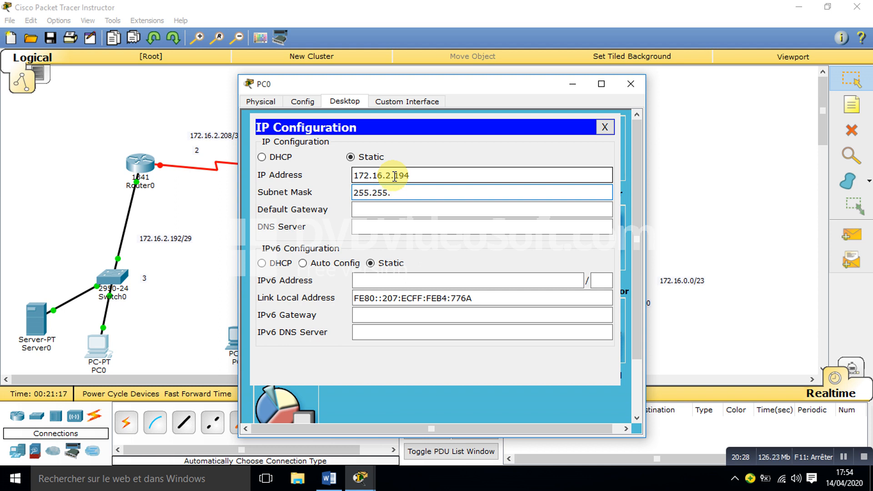
pyautogui.write('255.248')
pyautogui.press('Tab')
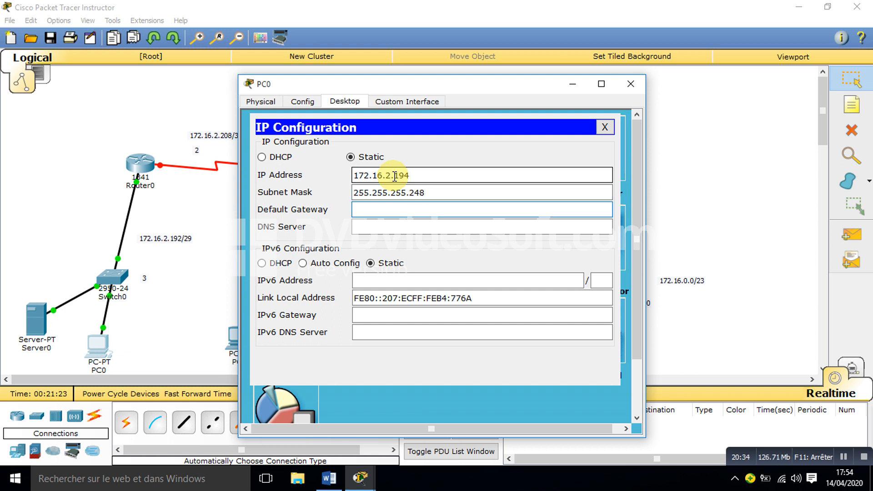
# Step: Set PC0's default gateway to 172.16.2.193 and close its window
pyautogui.write('172.16.2.193')
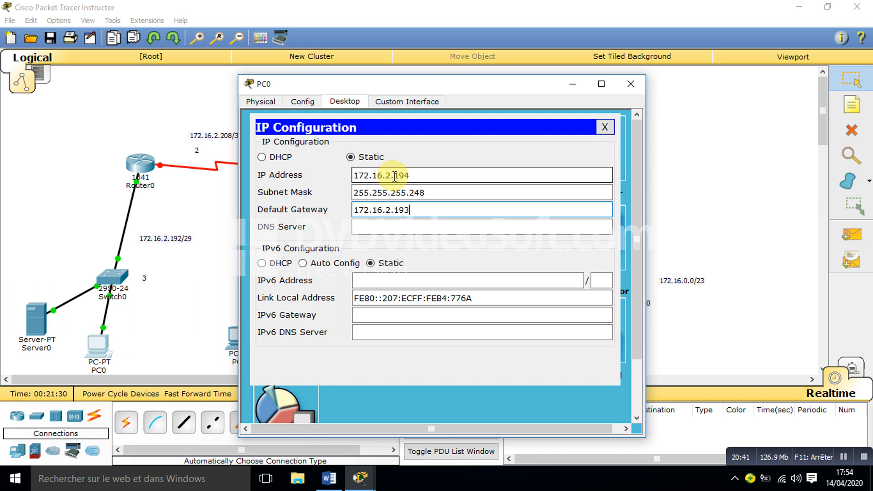
pyautogui.click(631, 86)
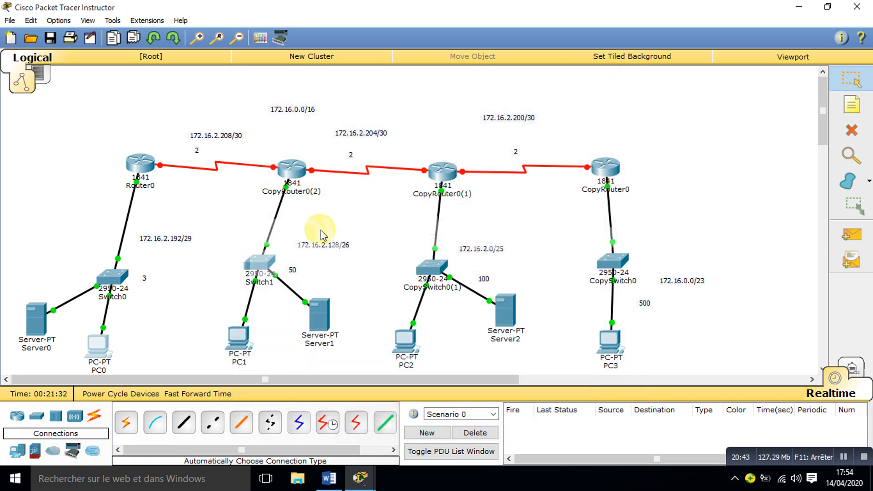
# Step: Open Server0's IP configuration and set its static IP address to 172.16.2.195
pyautogui.click(35, 316)
pyautogui.click(392, 101)
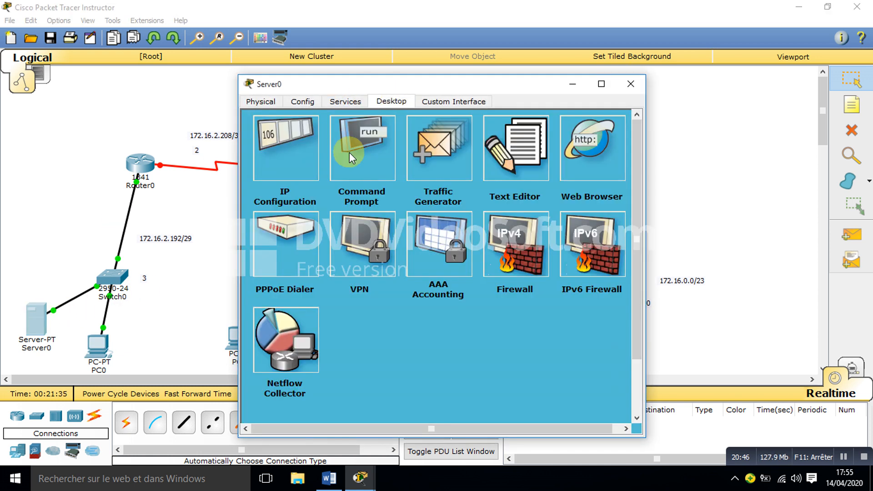
pyautogui.click(287, 141)
pyautogui.click(385, 203)
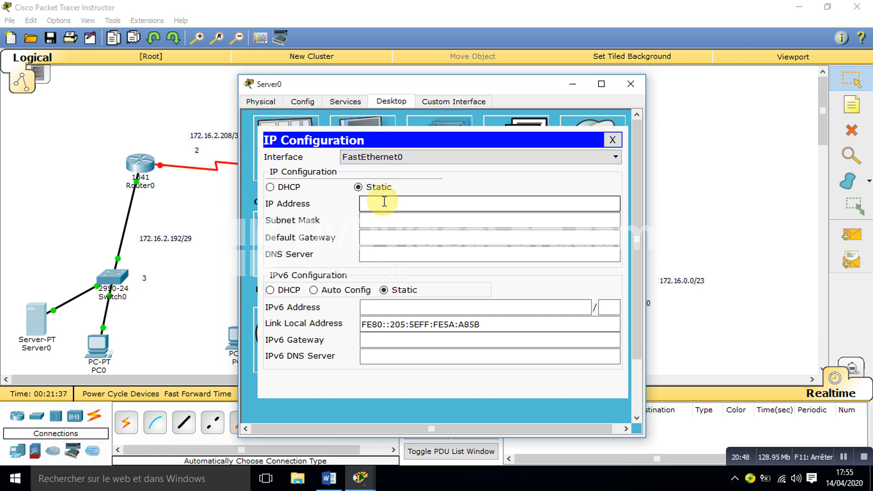
pyautogui.write('172.16.2.195')
pyautogui.press('Tab')
# Step: Set Server0's subnet mask to 255.255.255.248
pyautogui.press('End')
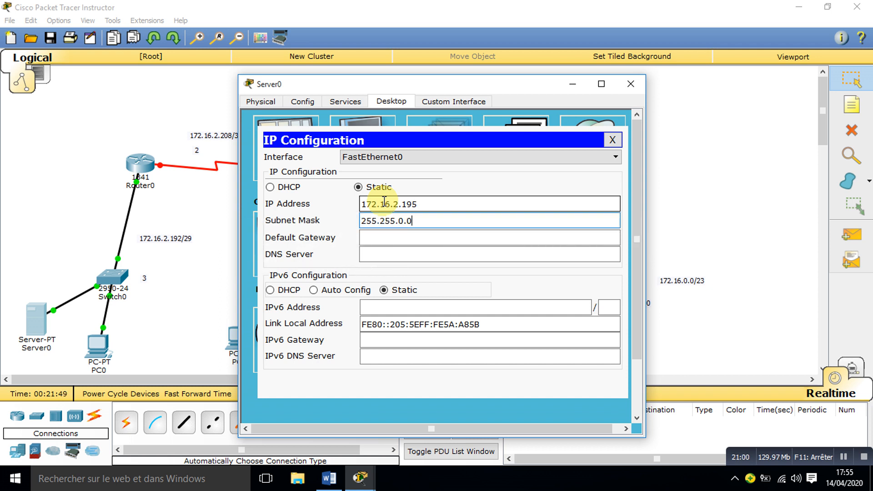
pyautogui.press('BackSpace')
pyautogui.press('BackSpace')
pyautogui.press('BackSpace')
pyautogui.write('255.248')
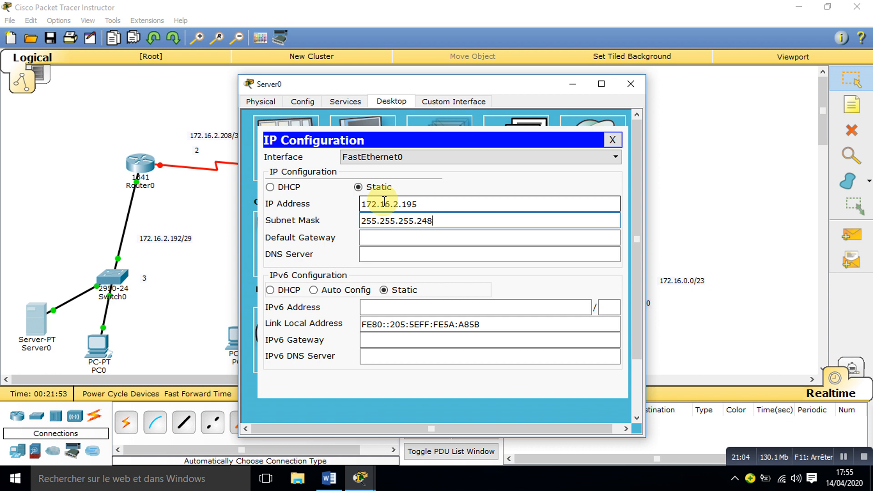
pyautogui.press('Tab')
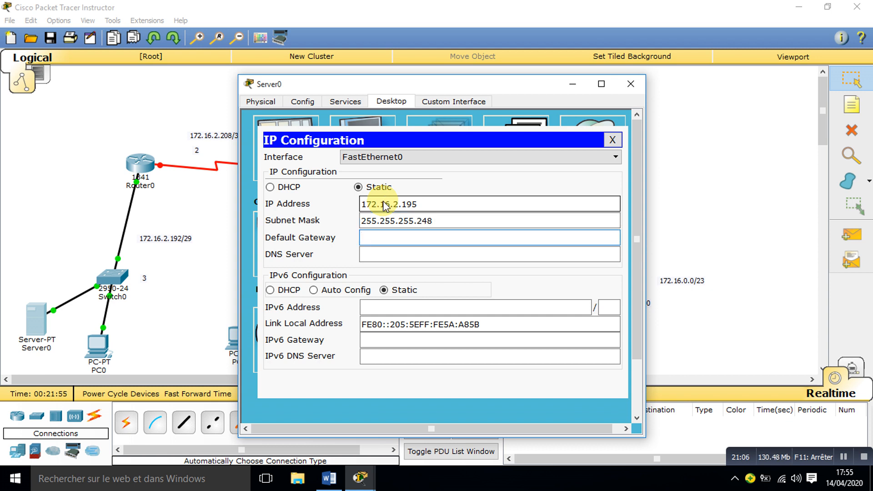
# Step: Set Server0's default gateway to 172.16.2.193 and close its window
pyautogui.write('172.16.2.193')
pyautogui.click(631, 84)
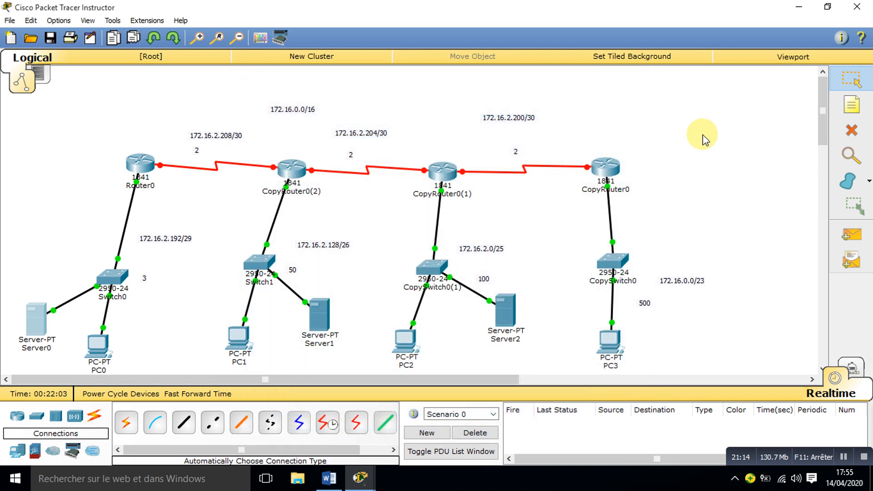
# Step: Open Router0's command line, leave the FastEthernet interface configuration, and enable interface S0/0/0 with no shutdown
pyautogui.click(142, 165)
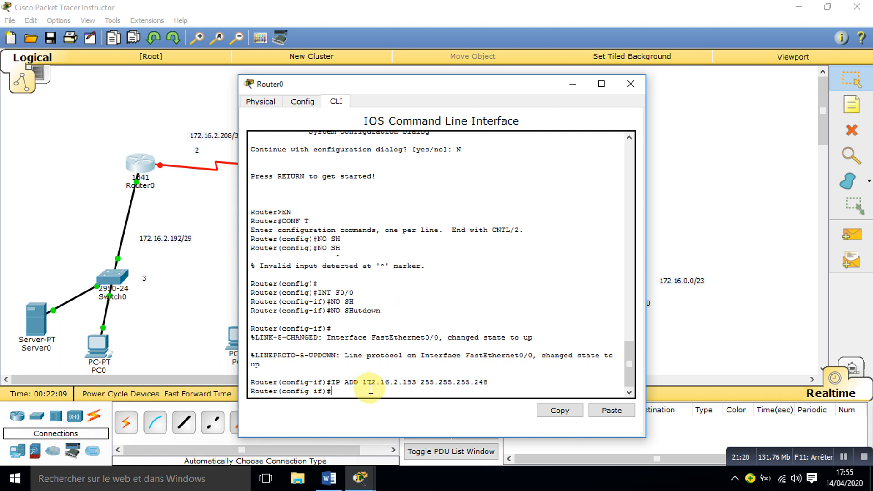
pyautogui.write('EXI')
pyautogui.press('Return')
pyautogui.write('INT')
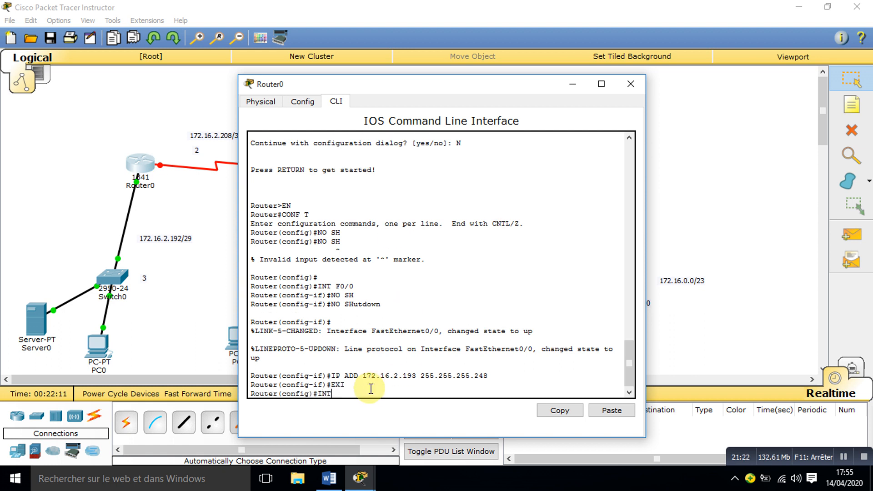
pyautogui.write(' S0/0/0')
pyautogui.press('Return')
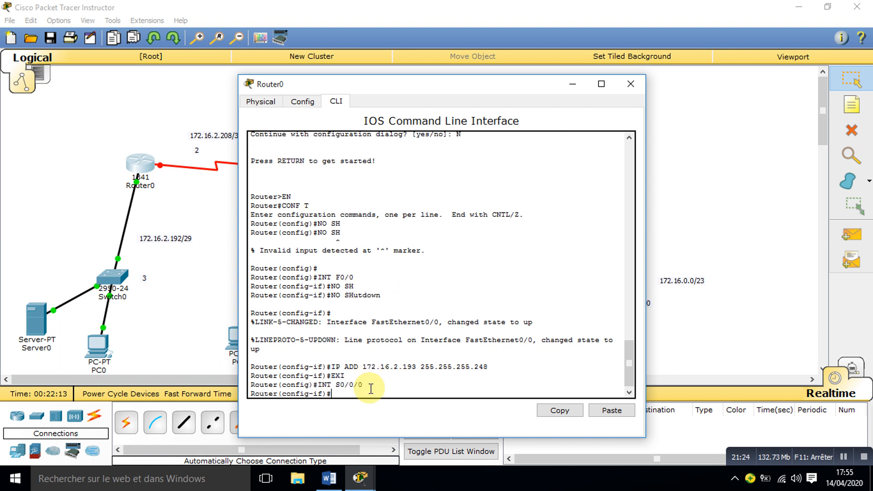
pyautogui.write('NO SH')
pyautogui.press('Tab')
pyautogui.press('Return')
pyautogui.press('Return')
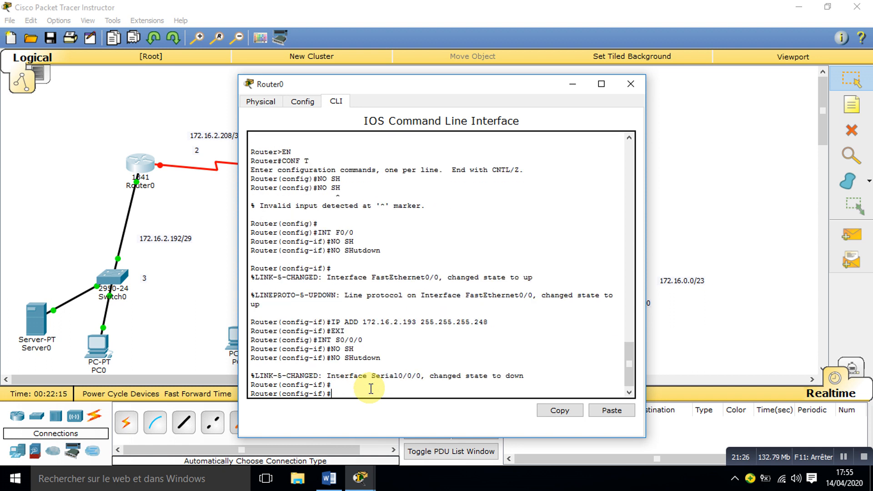
# Step: Set the clock rate of Router0's S0/0/0 interface to 64000
pyautogui.write('CLO')
pyautogui.press('Tab')
pyautogui.write('R')
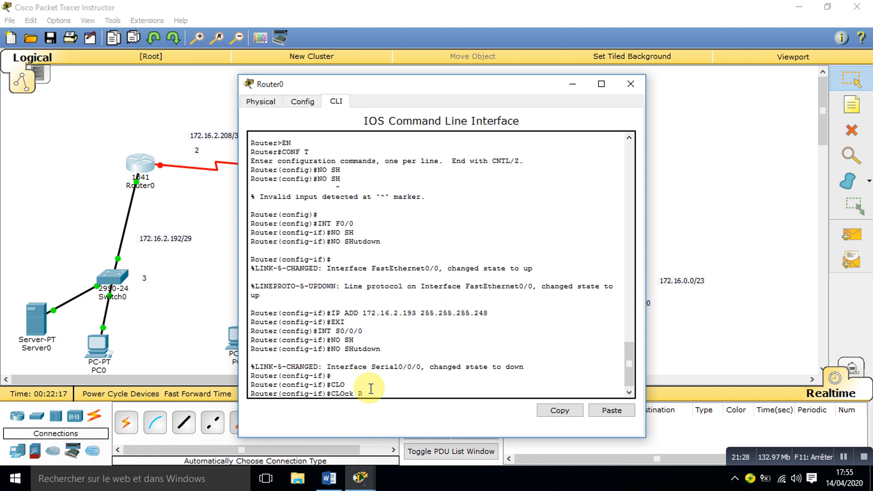
pyautogui.press('Tab')
pyautogui.write('64000')
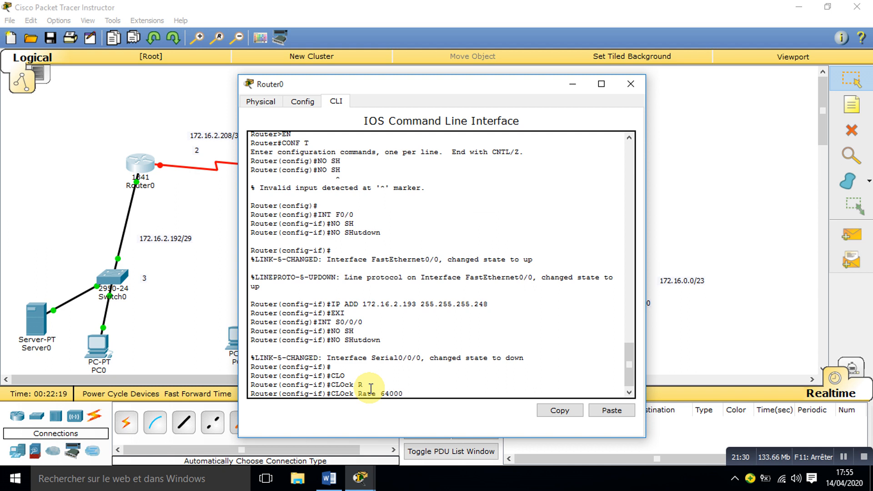
pyautogui.press('Return')
# Step: Assign 172.16.2.209 with mask 255.255.255.252 to Router0's S0/0/0 interface and close the router's window
pyautogui.write('IP A')
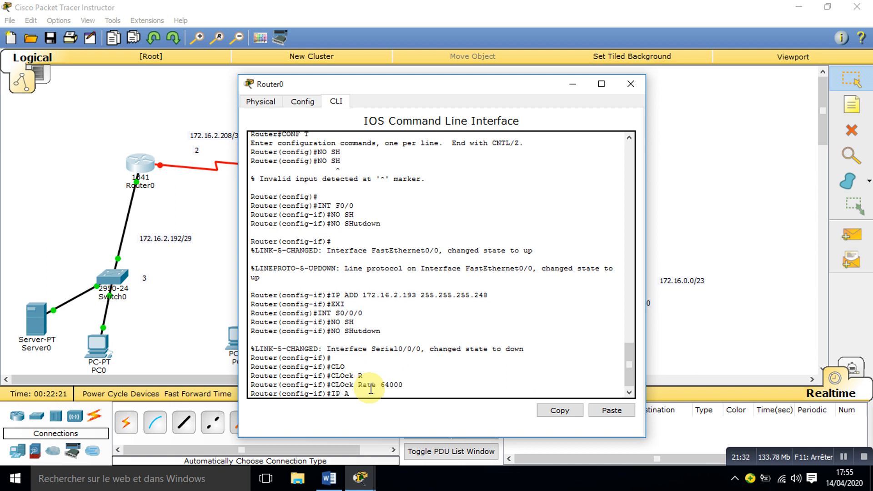
pyautogui.write('DD')
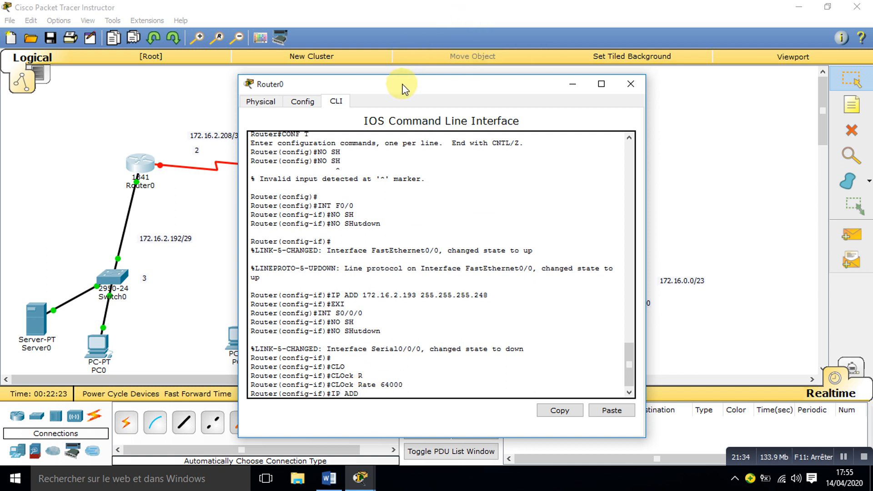
pyautogui.moveTo(402, 89); pyautogui.dragTo(469, 86)
pyautogui.write('1')
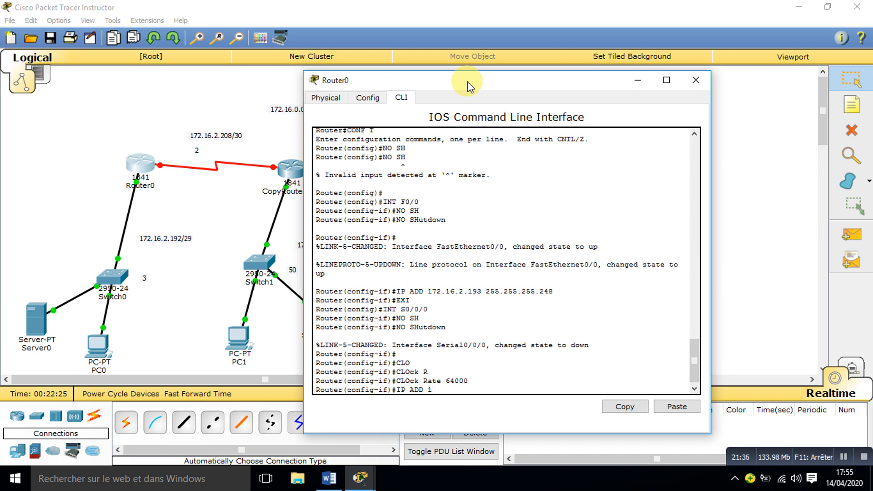
pyautogui.write('72.16.2.209 255.255.255')
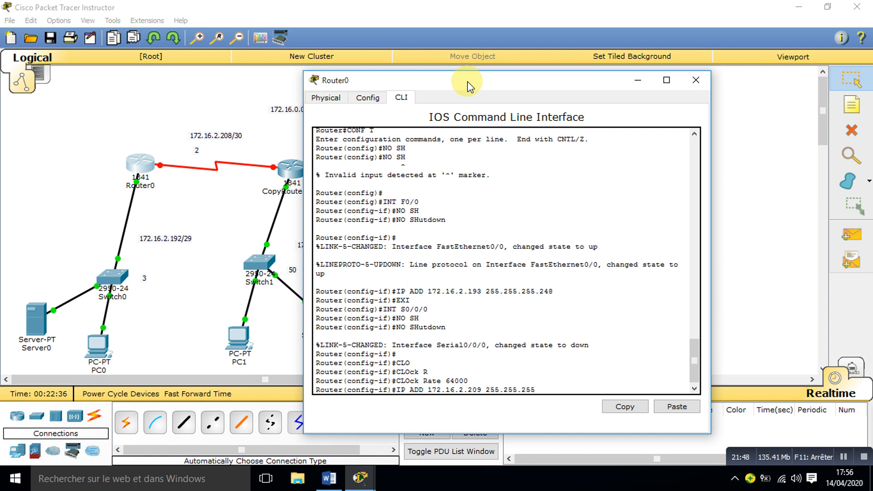
pyautogui.write('.252')
pyautogui.press('Return')
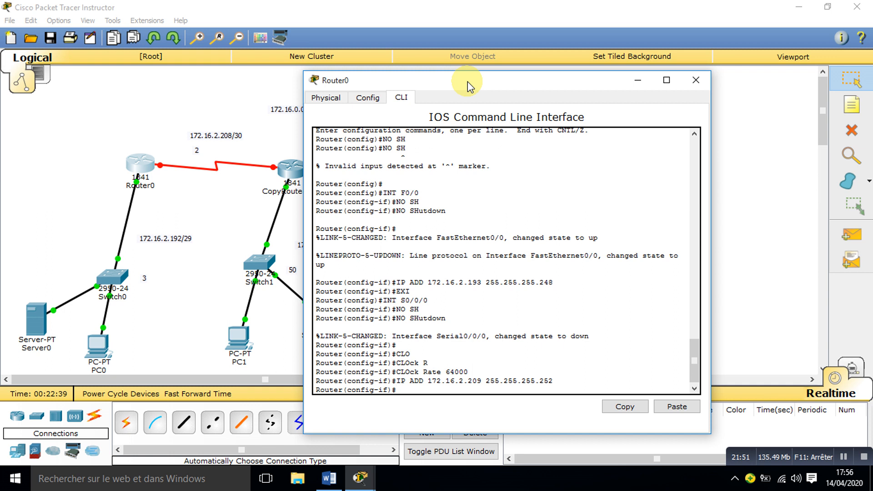
pyautogui.click(696, 81)
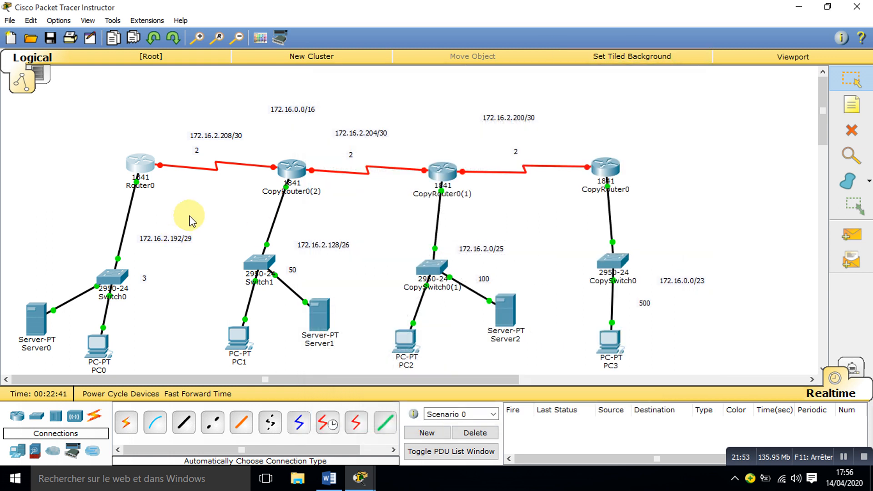
# Step: Open CopyRouter0(2)'s command line and enable interface S0/0/0 with no shutdown
pyautogui.click(290, 180)
pyautogui.write('IN')
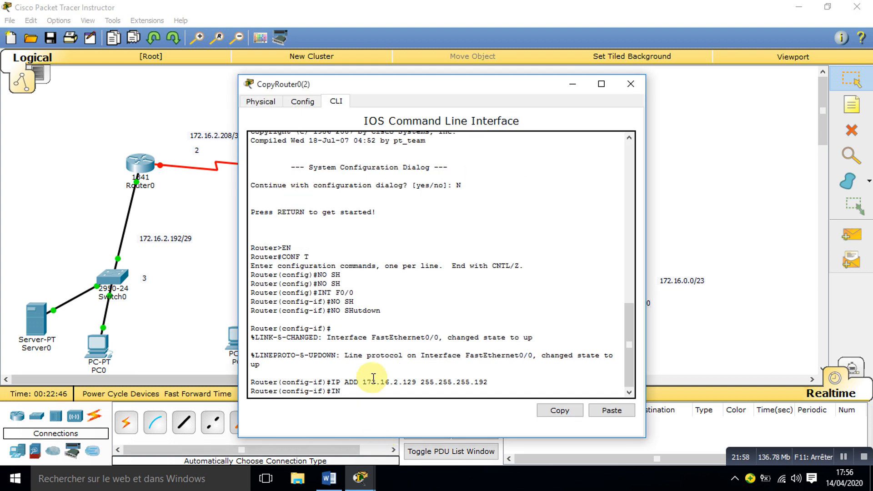
pyautogui.write('T S0/0/0')
pyautogui.press('Return')
pyautogui.write('N')
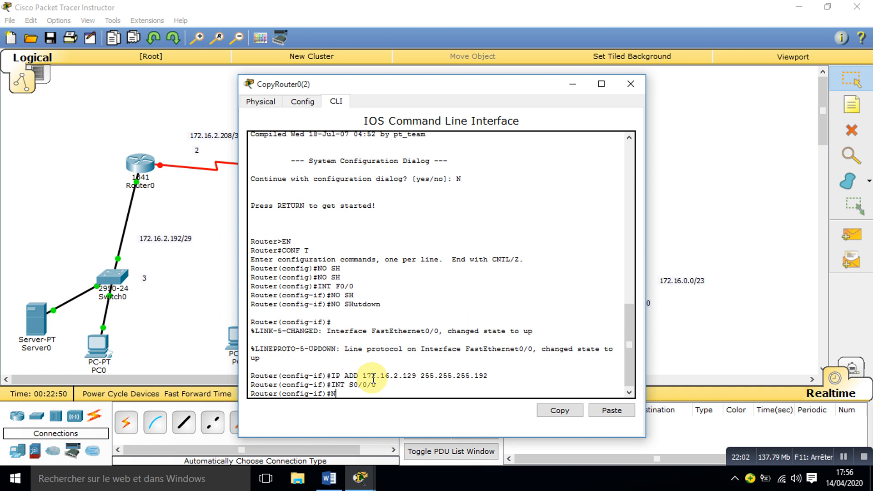
pyautogui.write('O SH')
pyautogui.press('Return')
pyautogui.press('Return')
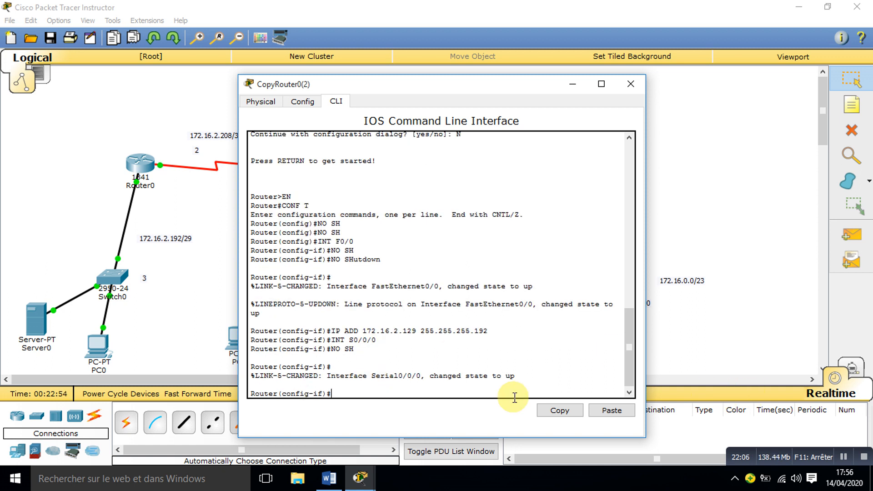
# Step: Assign 172.16.2.210 with mask 255.255.255.252 to CopyRouter0(2)'s S0/0/0 interface and close the router's window
pyautogui.write('IP ADD 172.16.2.')
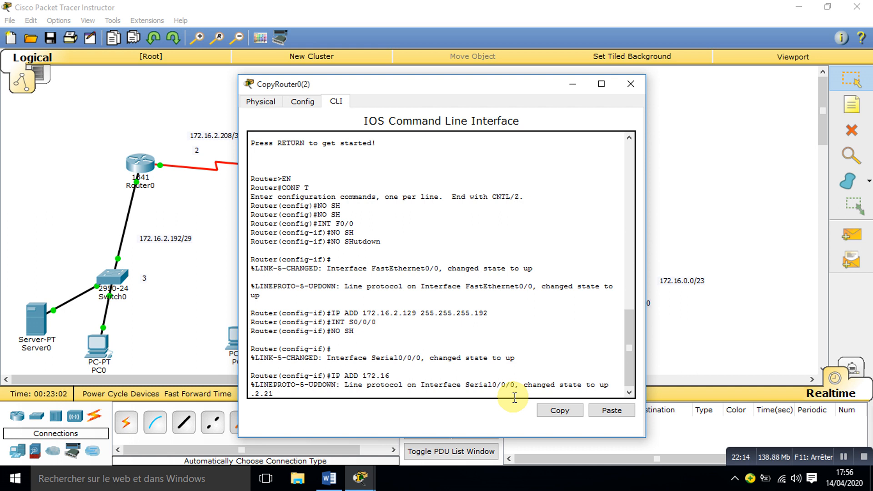
pyautogui.write('210 255.255.255.252')
pyautogui.press('Return')
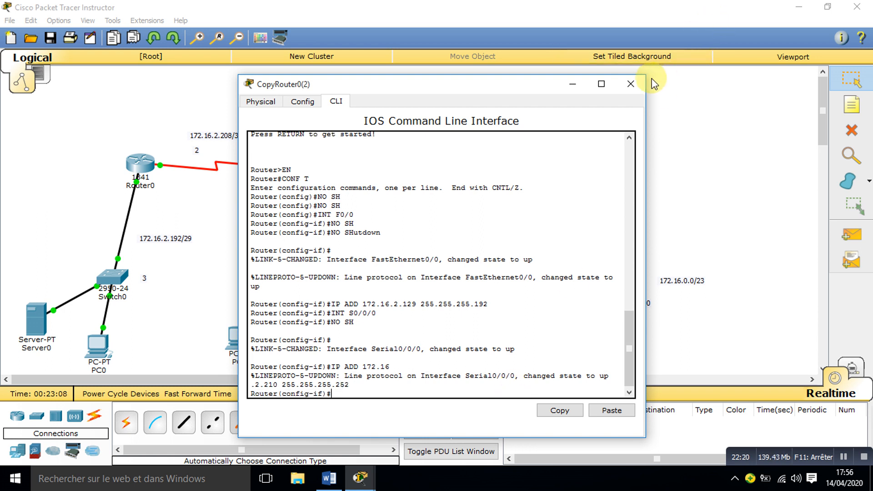
pyautogui.click(631, 84)
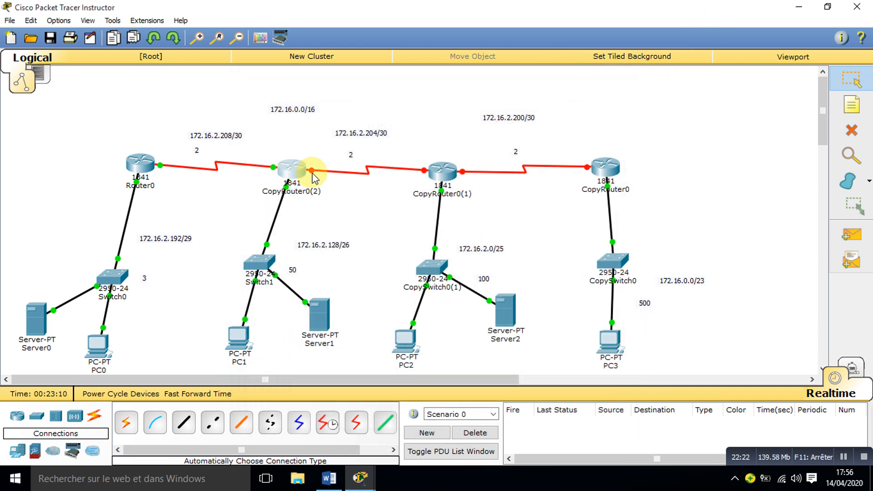
# Step: Reopen CopyRouter0(2)'s command line and enable interface S0/0/1 with no shutdown
pyautogui.click(288, 171)
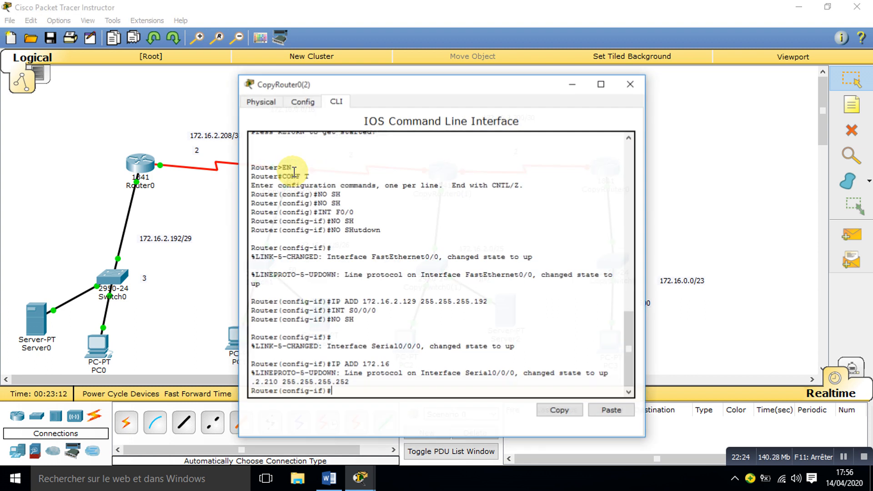
pyautogui.write('INT S')
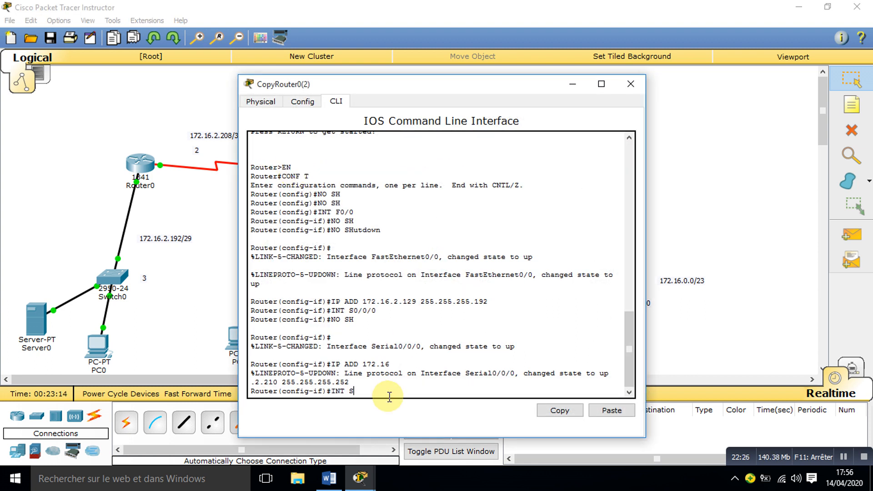
pyautogui.write('0/0/1')
pyautogui.press('Return')
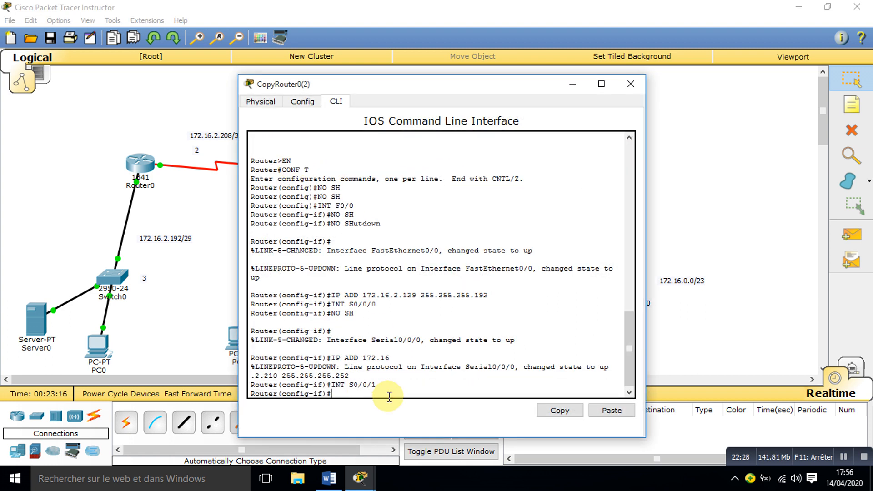
pyautogui.write('NO SH')
pyautogui.press('Tab')
pyautogui.press('Return')
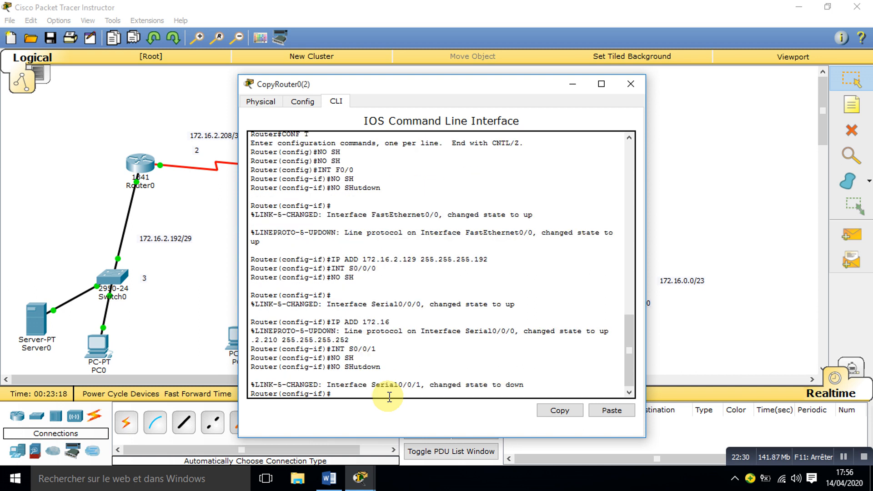
# Step: Set the clock rate of CopyRouter0(2)'s S0/0/1 interface to 64000
pyautogui.write('CL')
pyautogui.press('Tab')
pyautogui.write('R')
pyautogui.press('Tab')
pyautogui.write('64')
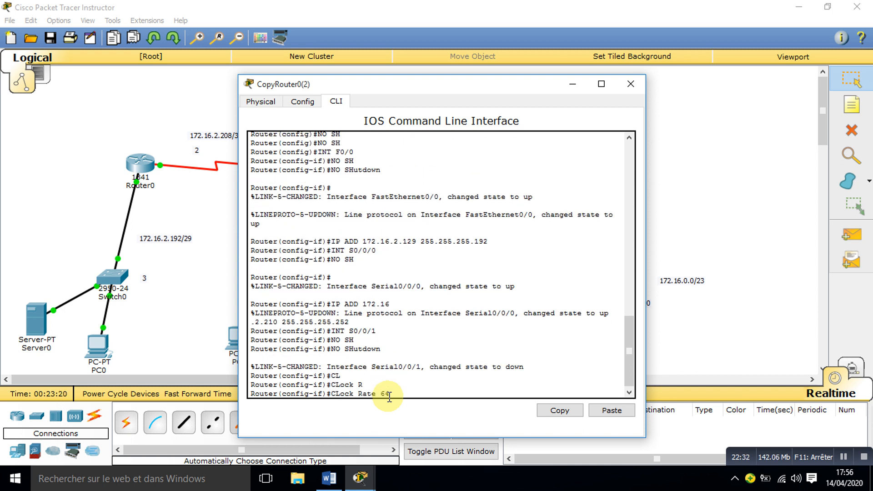
pyautogui.write('000')
pyautogui.press('Return')
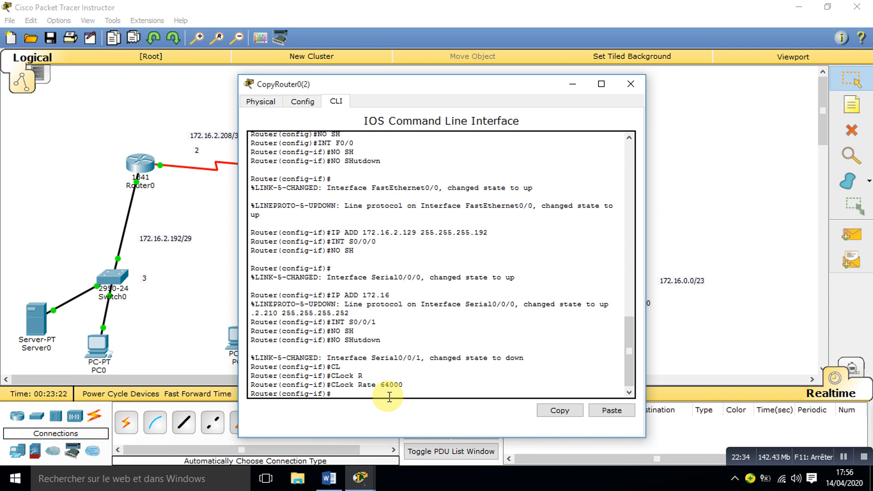
# Step: Assign 172.16.2.205 with mask 255.255.255.252 to CopyRouter0(2)'s S0/0/1 interface and close the router's window
pyautogui.write('IP ADD')
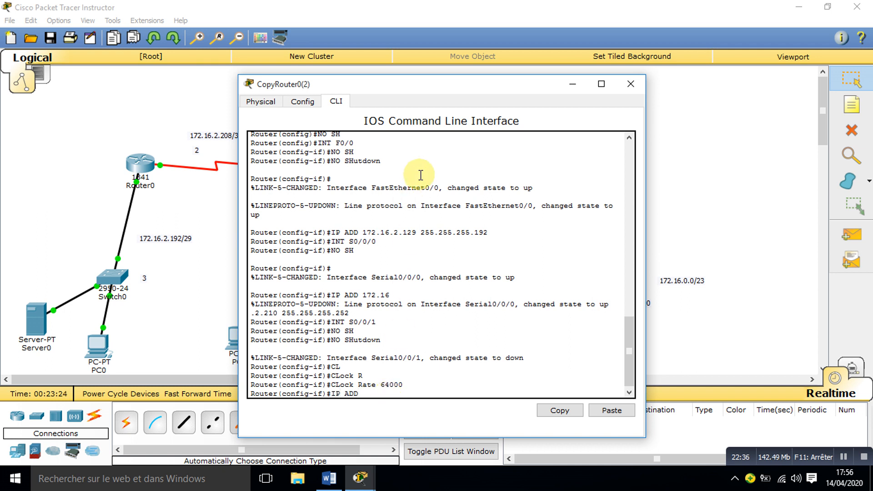
pyautogui.moveTo(415, 90); pyautogui.dragTo(624, 78)
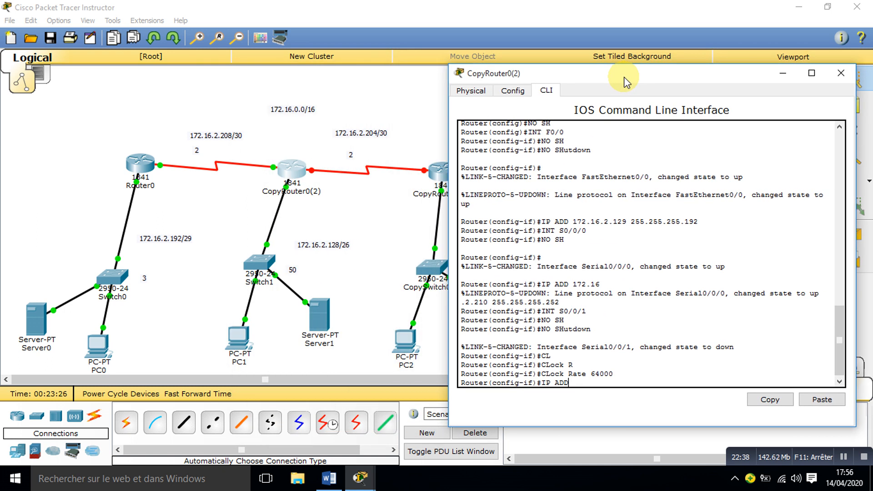
pyautogui.write('D 1')
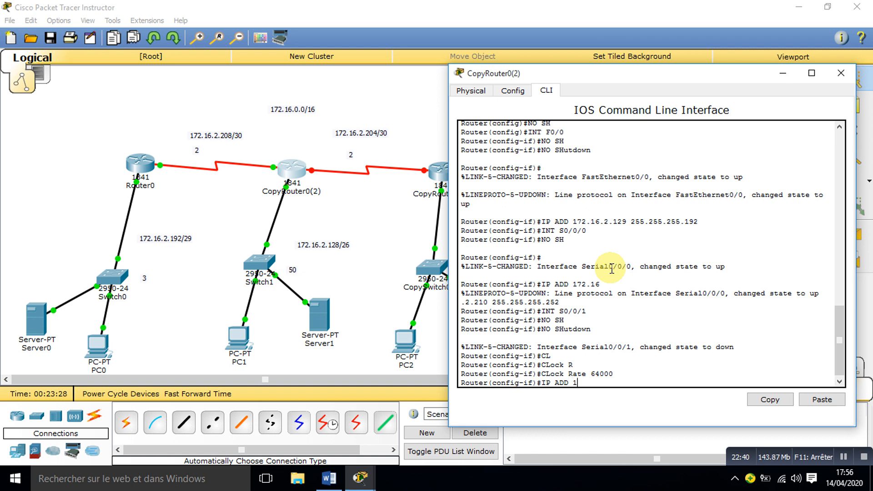
pyautogui.write('72.16.2.205 255.255.255.')
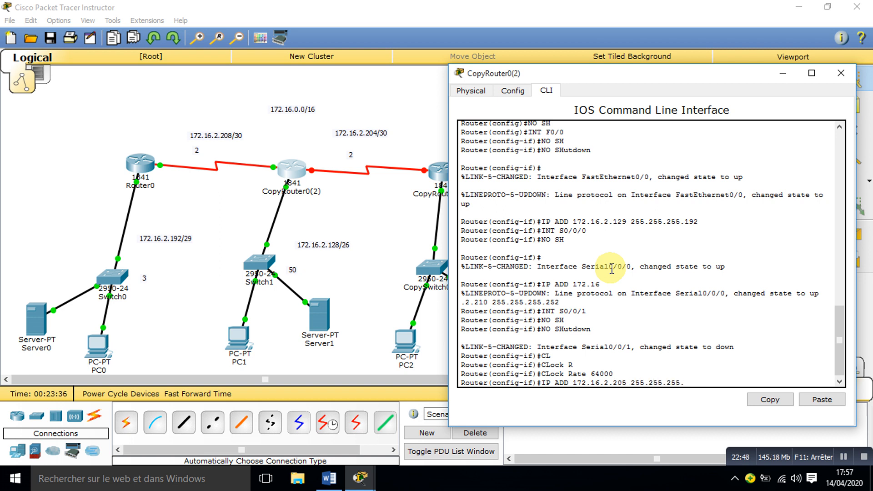
pyautogui.write('252')
pyautogui.press('Return')
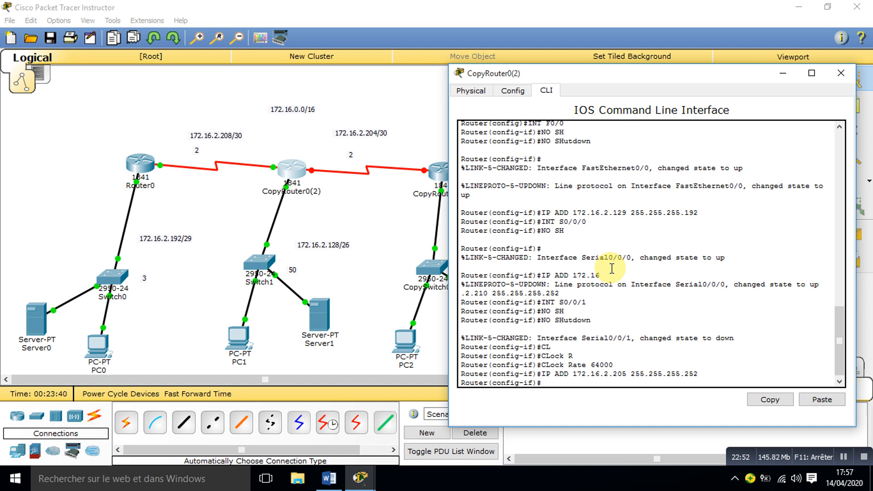
pyautogui.click(840, 76)
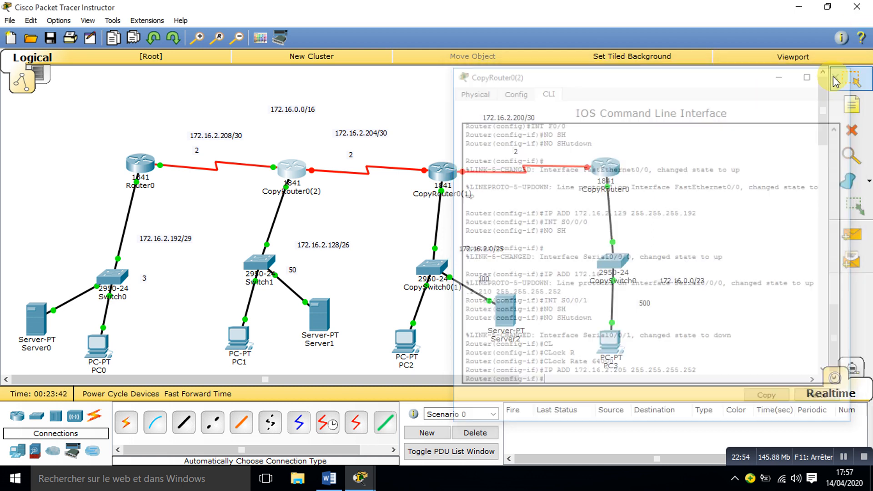
# Step: Open CopyRouter0(1)'s command line and enable interface S0/0/0 with no shutdown
pyautogui.click(425, 175)
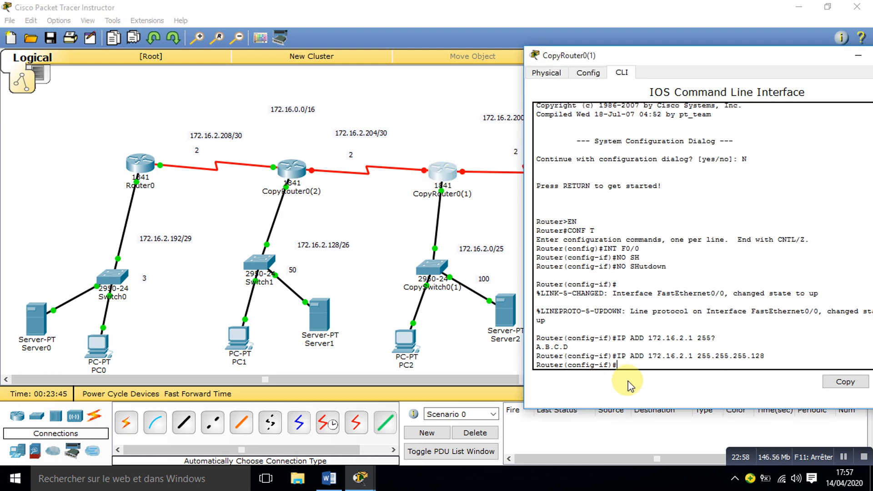
pyautogui.write('INT S0/0/0')
pyautogui.press('Return')
pyautogui.write('NO SH')
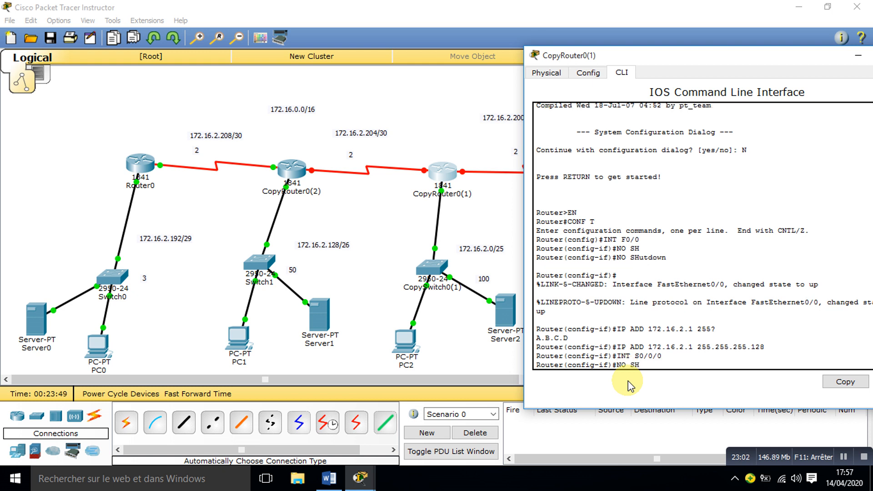
pyautogui.press('Return')
pyautogui.press('Return')
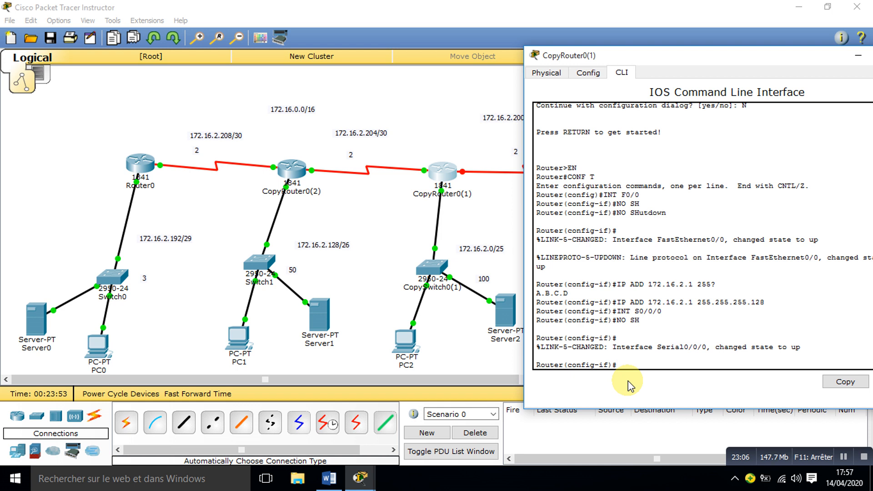
# Step: Assign 172.16.2.206 with mask 255.255.255.252 to CopyRouter0(1)'s S0/0/0 interface, checking CopyRouter0(2)'s command line for its serial address
pyautogui.write('IP ADD ')
pyautogui.write('172.16')
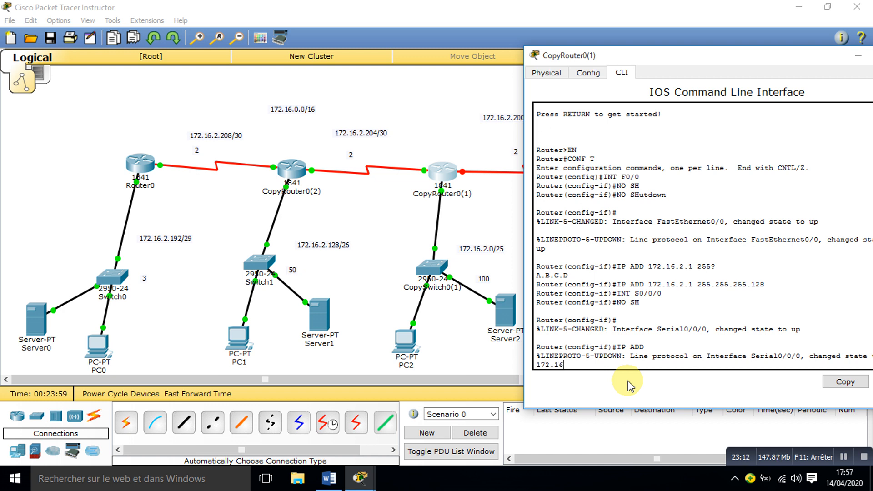
pyautogui.write('.2.')
pyautogui.click(291, 170)
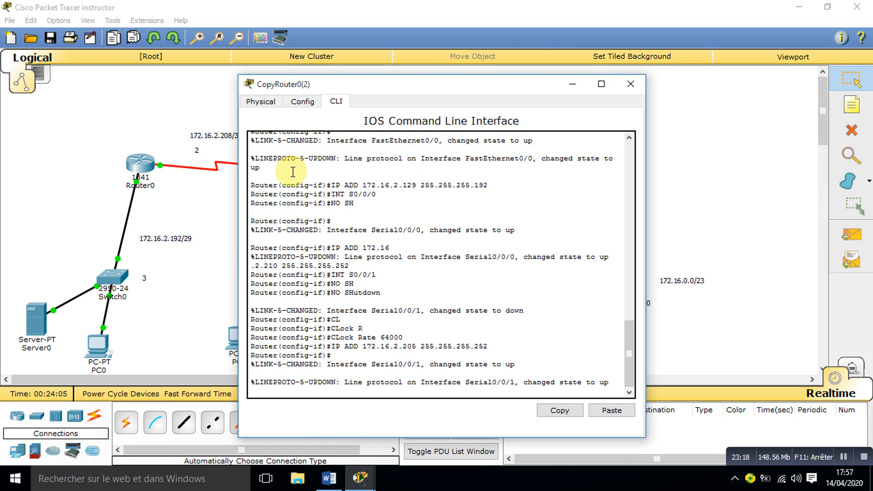
pyautogui.click(748, 250)
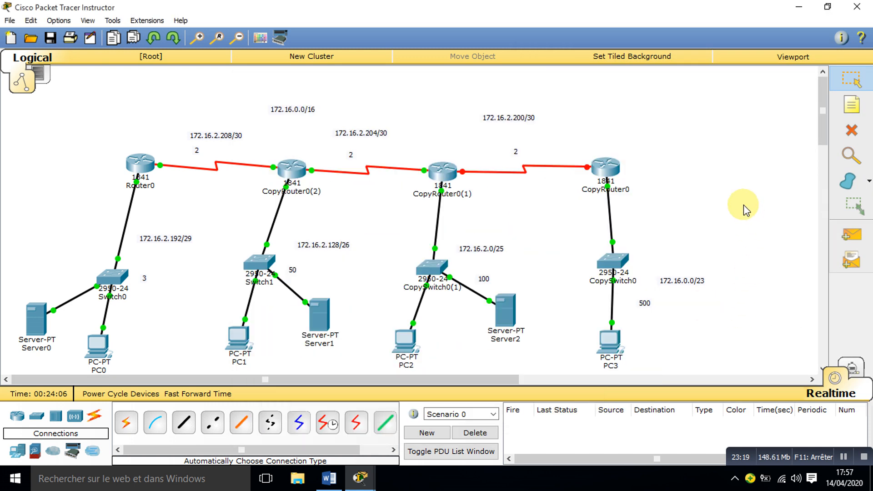
pyautogui.click(437, 177)
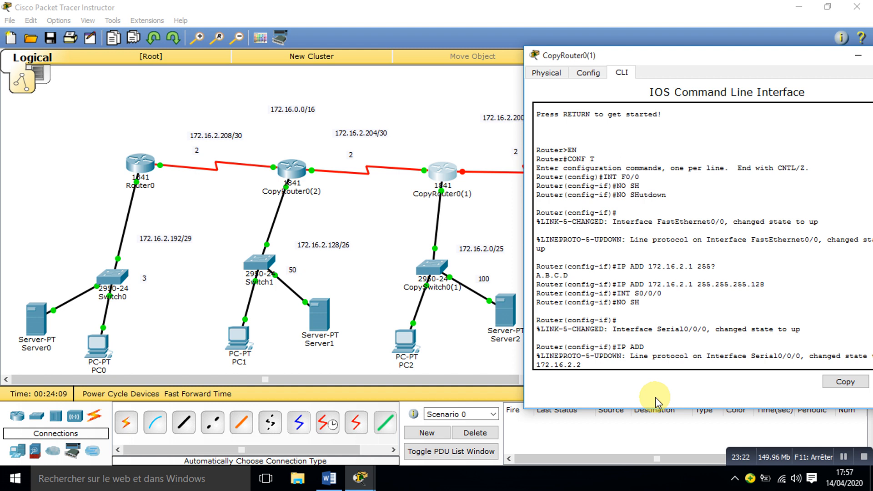
pyautogui.write('06')
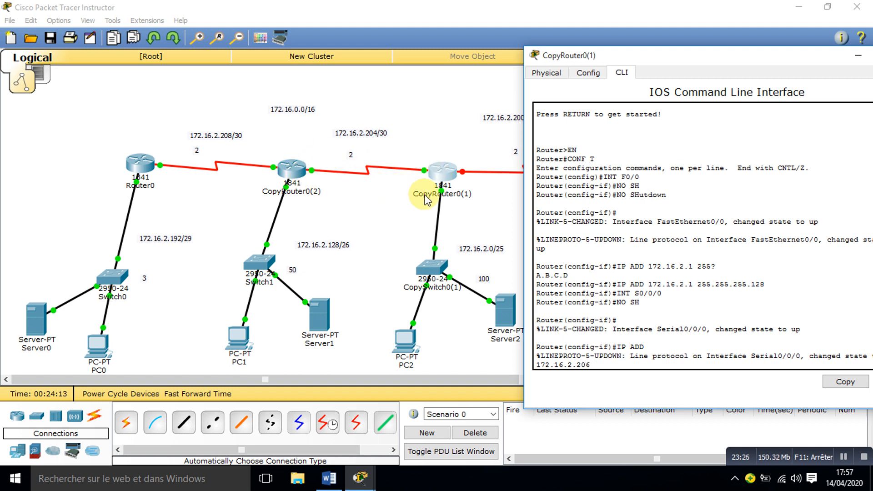
pyautogui.write(' 255.255')
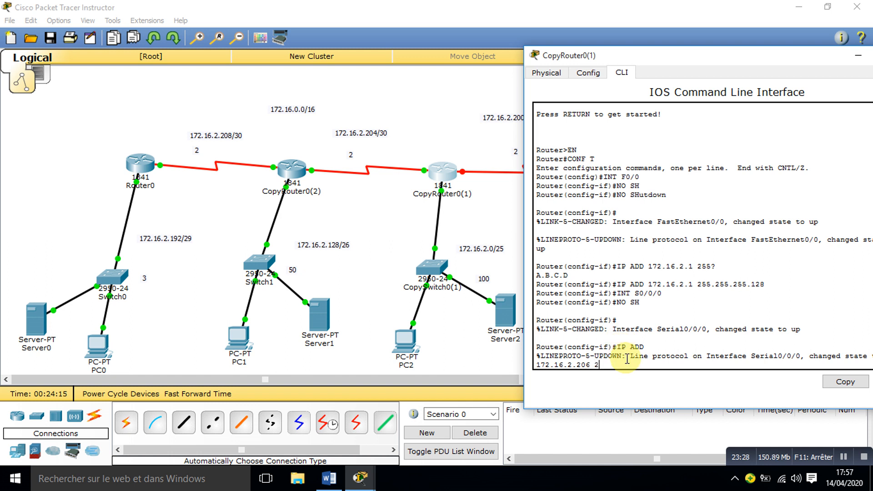
pyautogui.write('5.252')
pyautogui.press('Return')
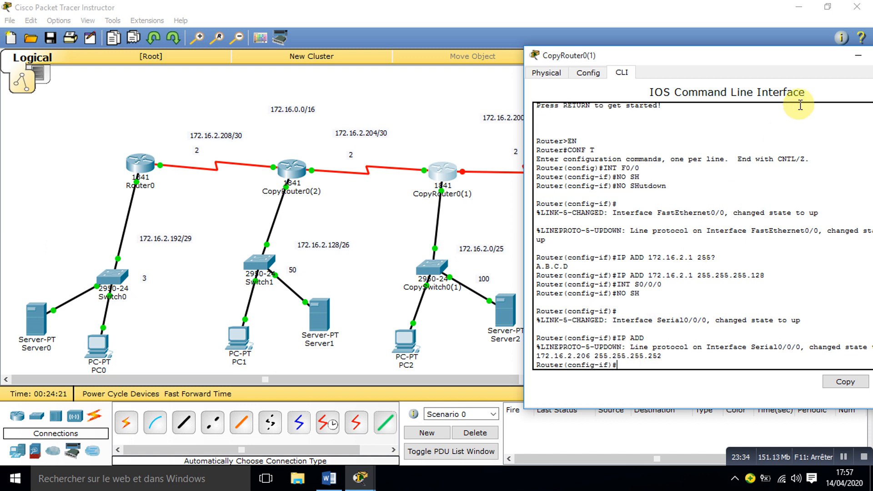
# Step: Reopen CopyRouter0(1)'s command line and enable interface S0/0/1 with no shutdown
pyautogui.moveTo(783, 59); pyautogui.dragTo(779, 60)
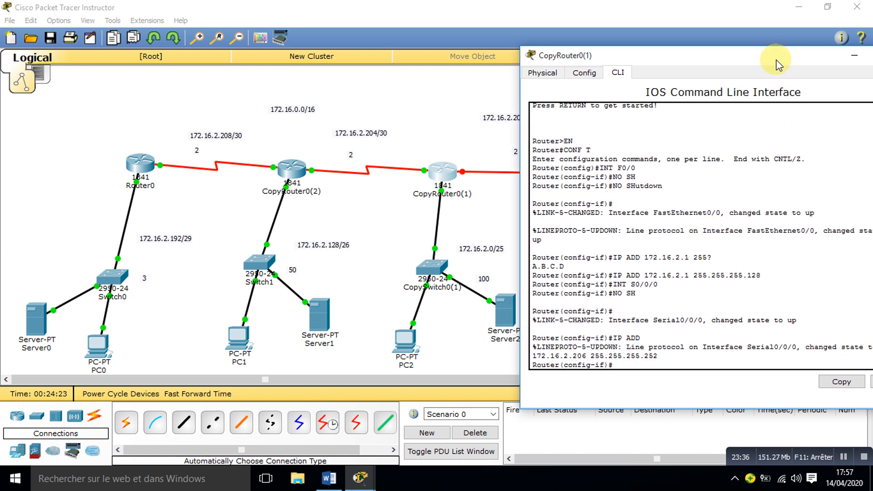
pyautogui.click(435, 144)
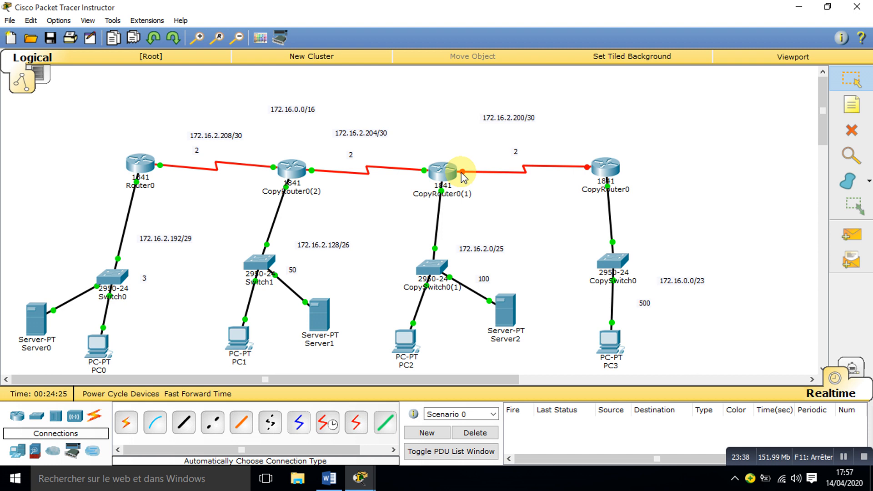
pyautogui.click(439, 171)
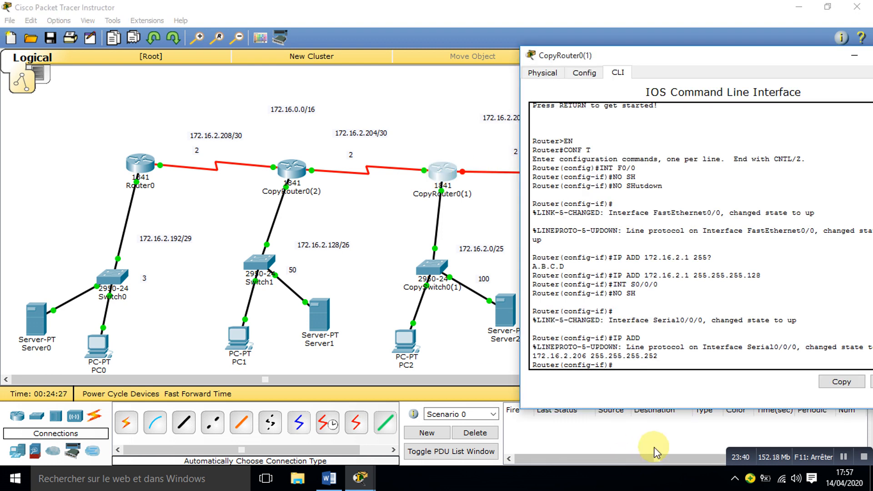
pyautogui.write('INT')
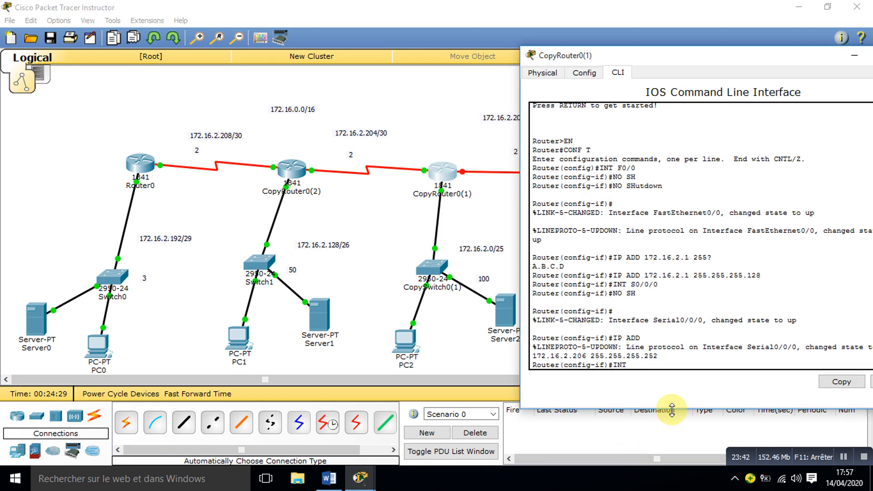
pyautogui.write(' S0/0/1')
pyautogui.press('Return')
pyautogui.write('NO SH')
pyautogui.press('Tab')
pyautogui.press('Return')
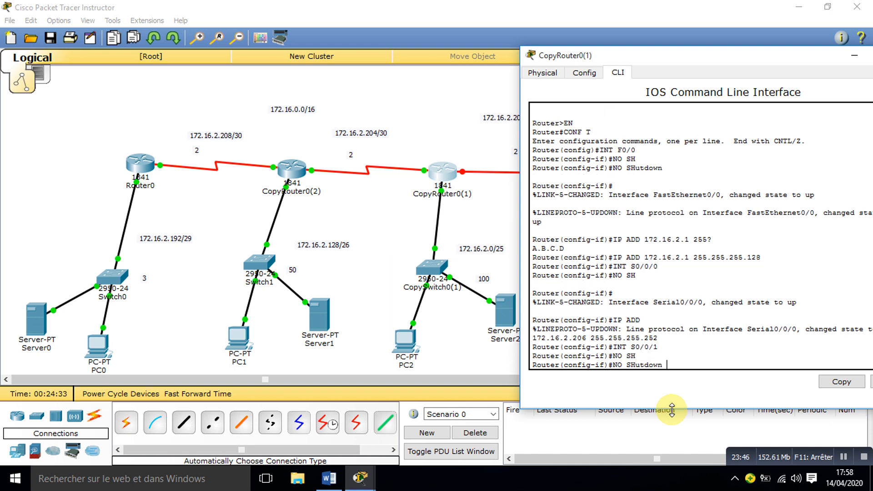
# Step: Set the clock rate of CopyRouter0(1)'s S0/0/1 interface to 64000
pyautogui.press('Return')
pyautogui.write('CLO')
pyautogui.press('Tab')
pyautogui.write('R')
pyautogui.press('Tab')
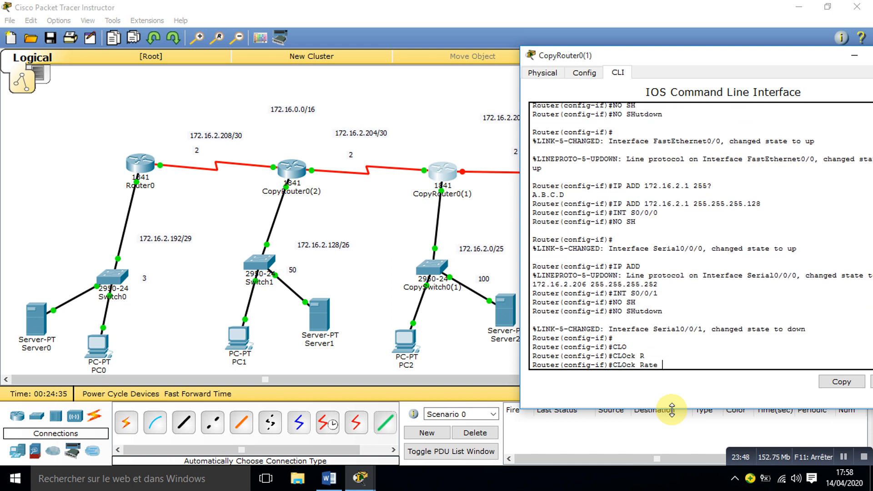
pyautogui.write('64000')
pyautogui.press('Return')
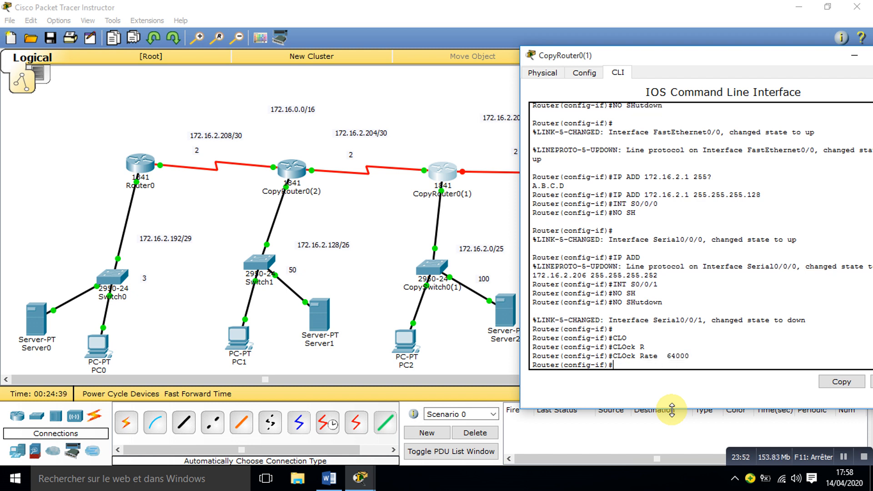
# Step: Assign 172.16.2.201 with mask 255.255.255.252 to CopyRouter0(1)'s S0/0/1 interface and close the router's window
pyautogui.write('IP ADD 172.16.2.')
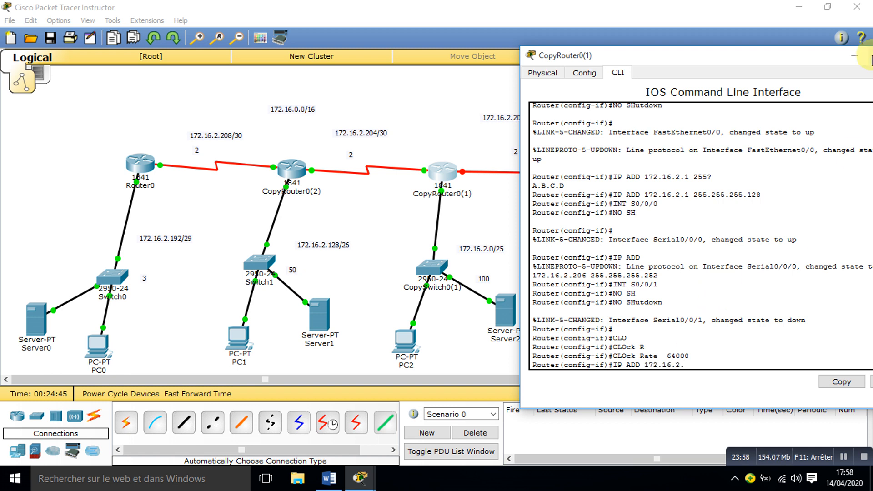
pyautogui.moveTo(746, 61); pyautogui.dragTo(780, 60)
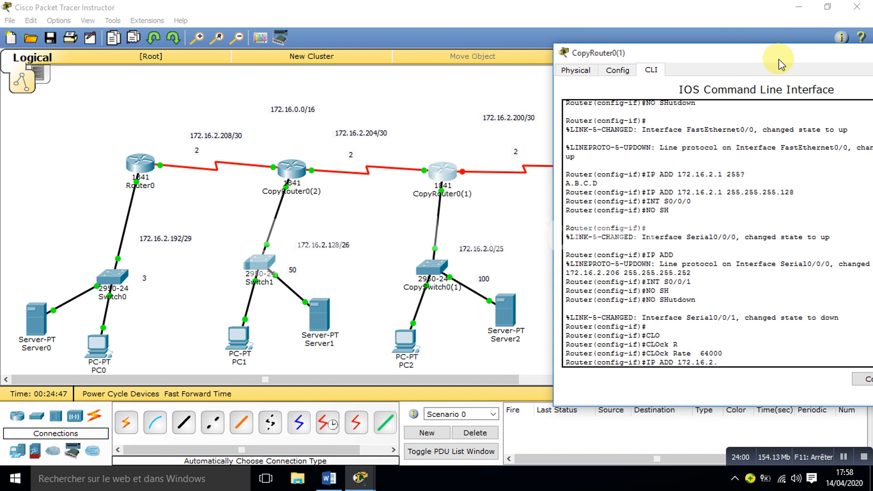
pyautogui.write('.201 255.255.255.252')
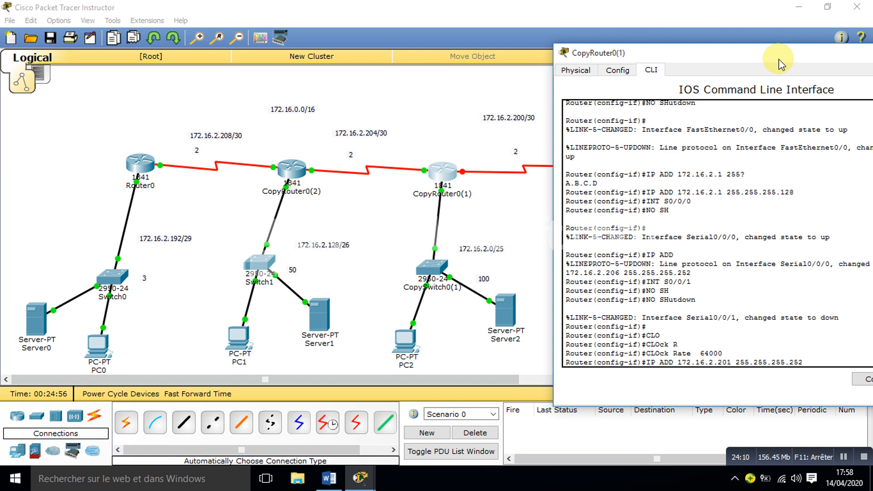
pyautogui.press('Return')
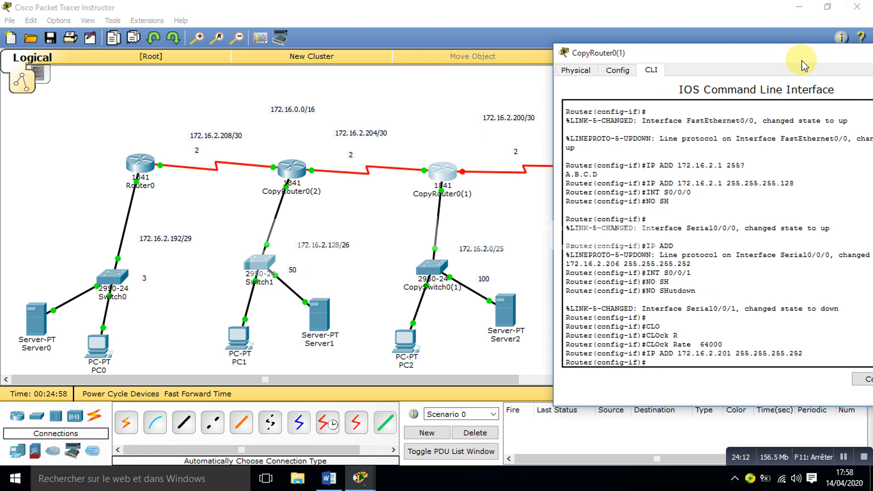
pyautogui.moveTo(801, 60); pyautogui.dragTo(654, 46)
pyautogui.click(788, 47)
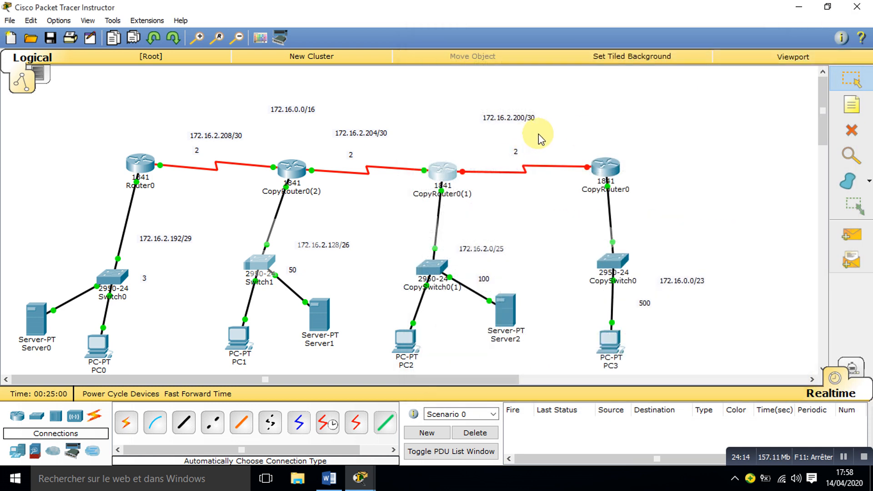
# Step: Open CopyRouter0's command line and enable interface S0/0/0 with no shutdown
pyautogui.click(600, 172)
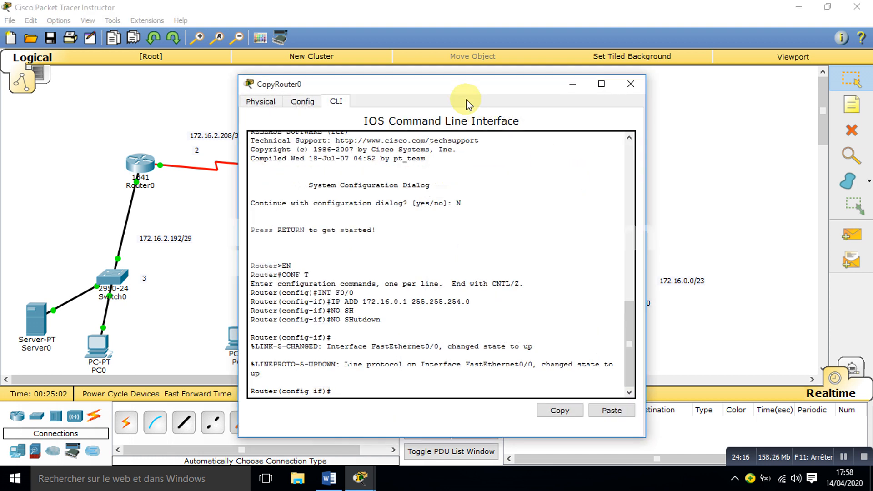
pyautogui.moveTo(460, 88); pyautogui.dragTo(846, 68)
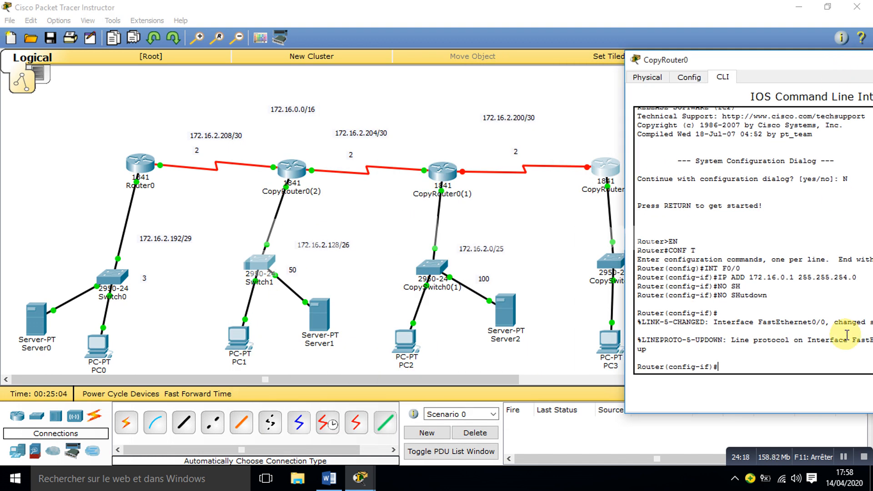
pyautogui.write('INT S0/0/0')
pyautogui.press('Return')
pyautogui.write('NO SH')
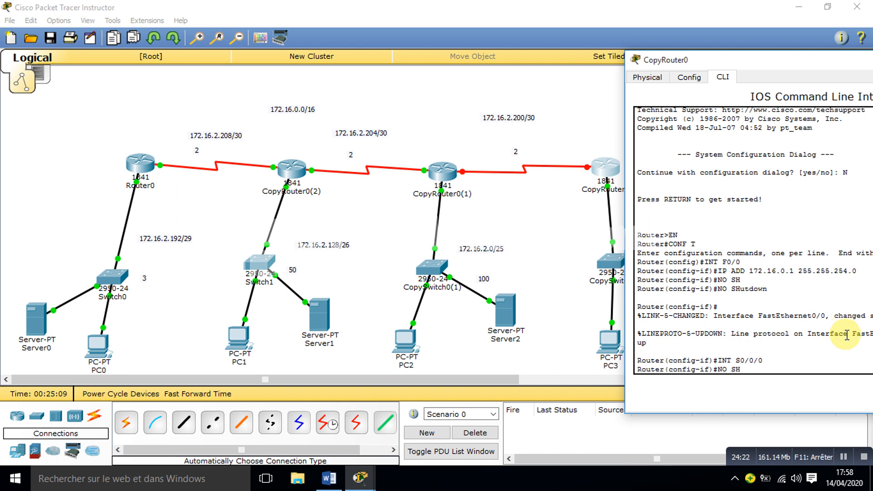
pyautogui.press('Tab')
pyautogui.press('Return')
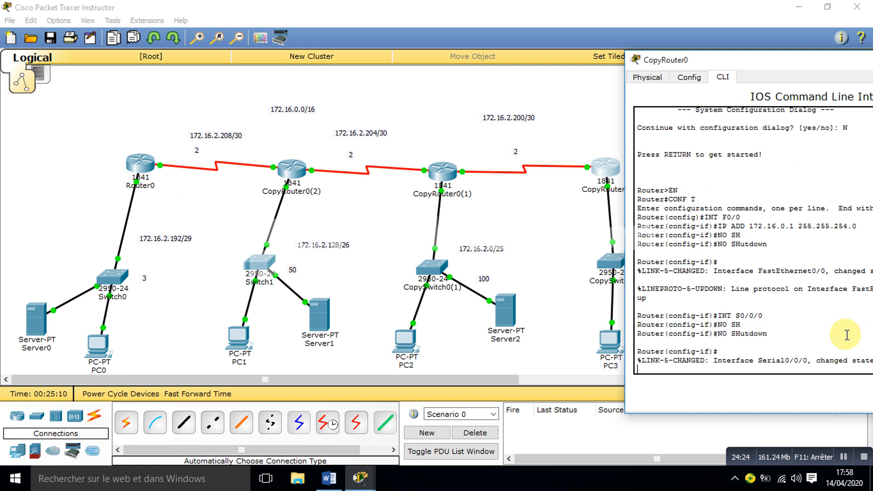
pyautogui.press('Return')
# Step: Assign 172.16.2.202 with mask 255.255.255.252 to CopyRouter0's S0/0/0 interface
pyautogui.write('IP A')
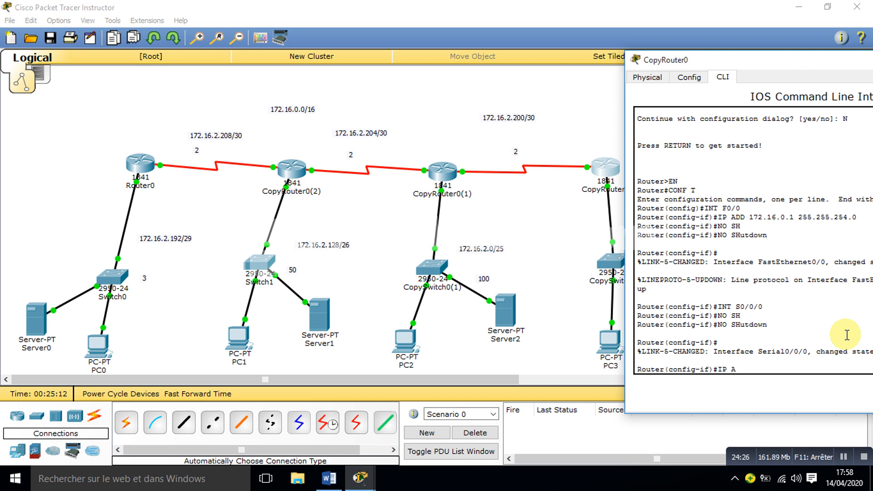
pyautogui.write('DD 172.16.2.202 25')
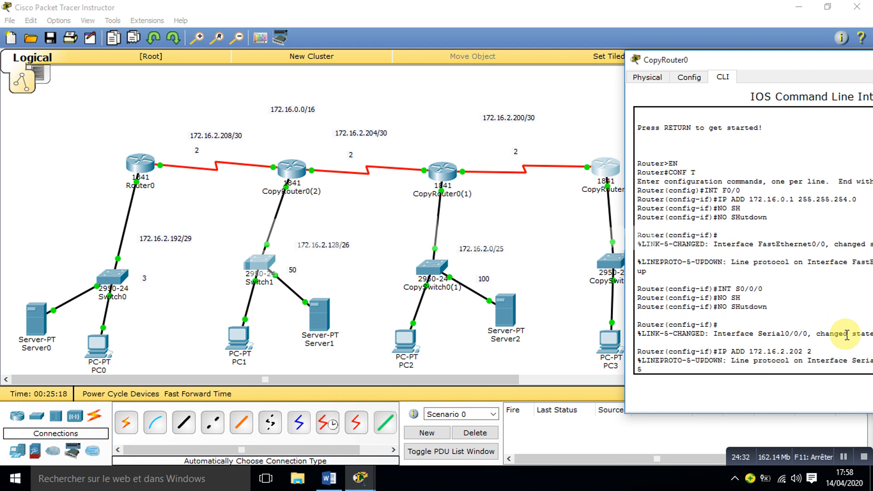
pyautogui.write('5.255.255.252')
pyautogui.press('Return')
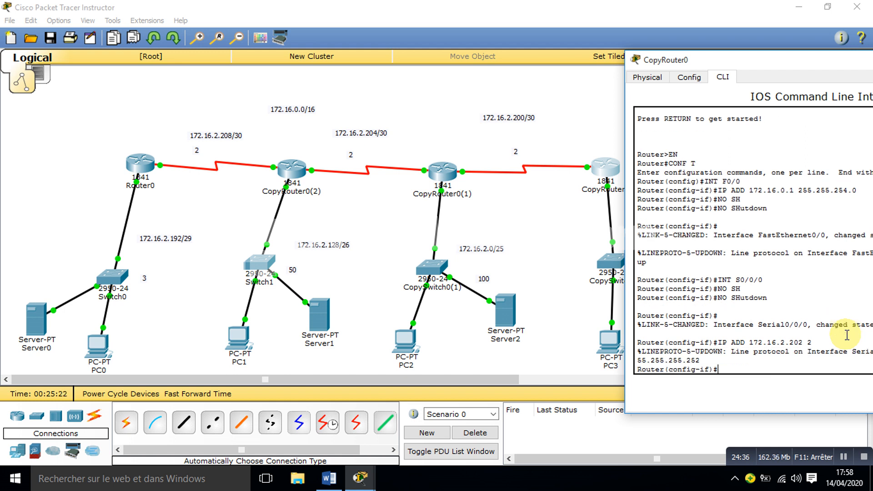
# Step: Close CopyRouter0's window and fast-forward the simulation time
pyautogui.moveTo(771, 59); pyautogui.dragTo(440, 43)
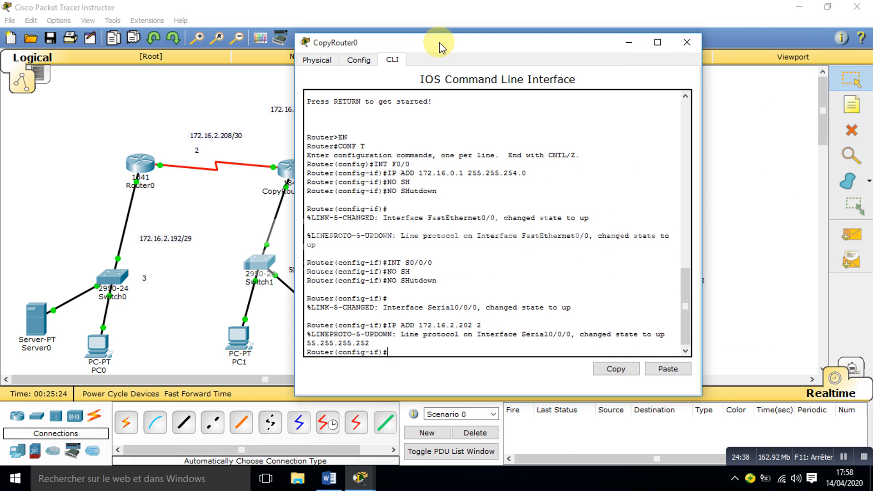
pyautogui.click(687, 43)
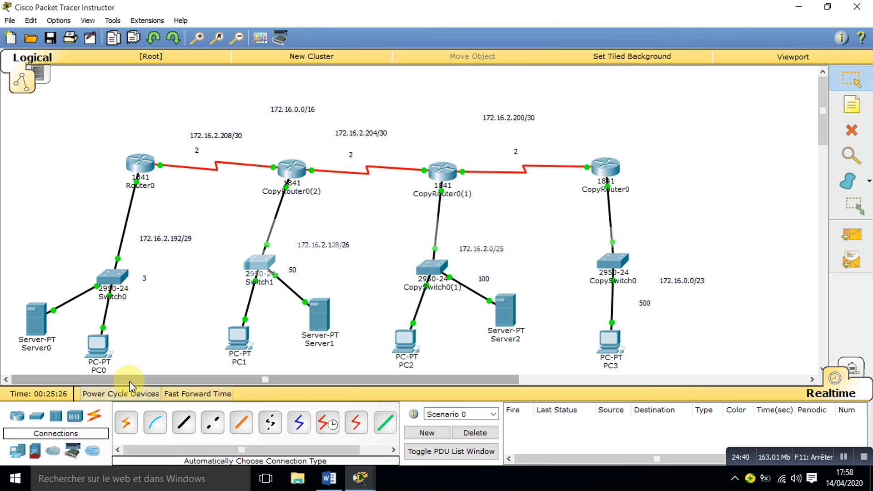
pyautogui.click(196, 394)
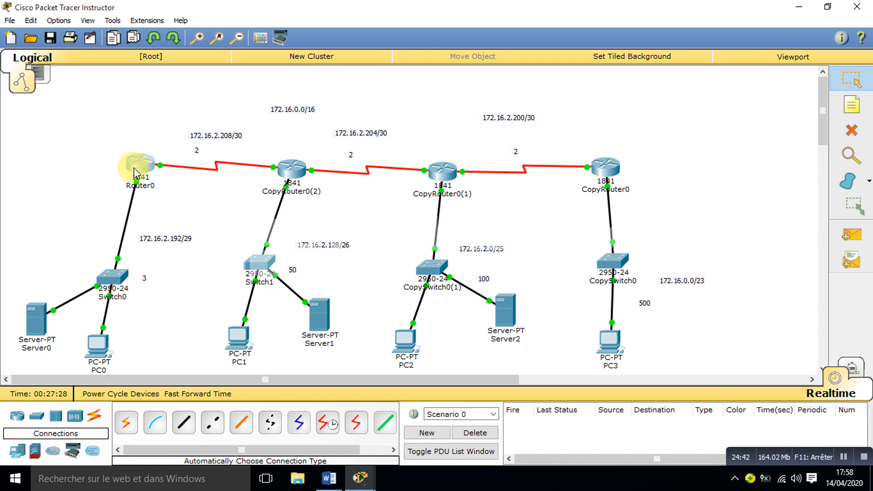
# Step: Open Router0's command line and exit interface configuration to global configuration mode
pyautogui.click(137, 166)
pyautogui.moveTo(472, 93); pyautogui.dragTo(646, 84)
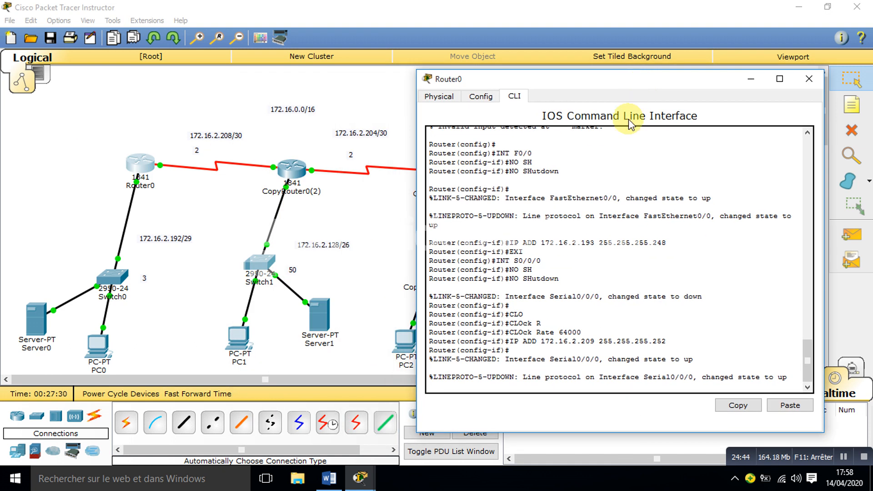
pyautogui.click(615, 360)
pyautogui.press('Return')
pyautogui.write('EX')
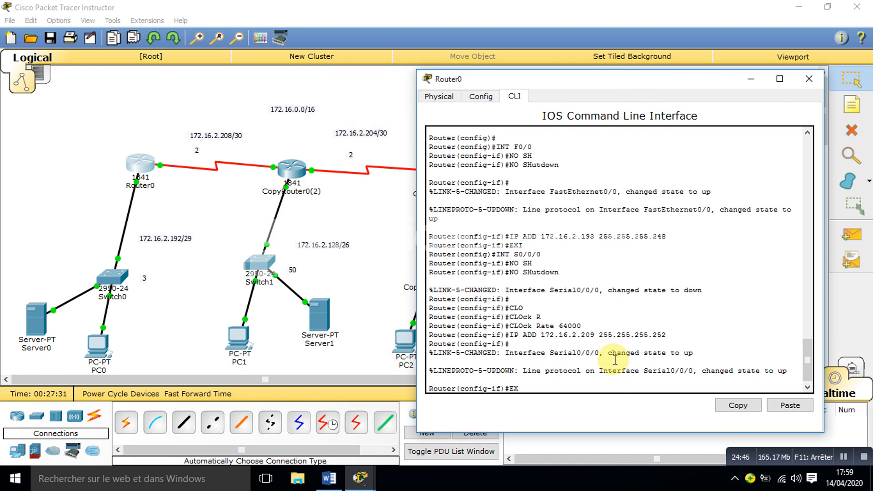
pyautogui.write('I')
pyautogui.press('Return')
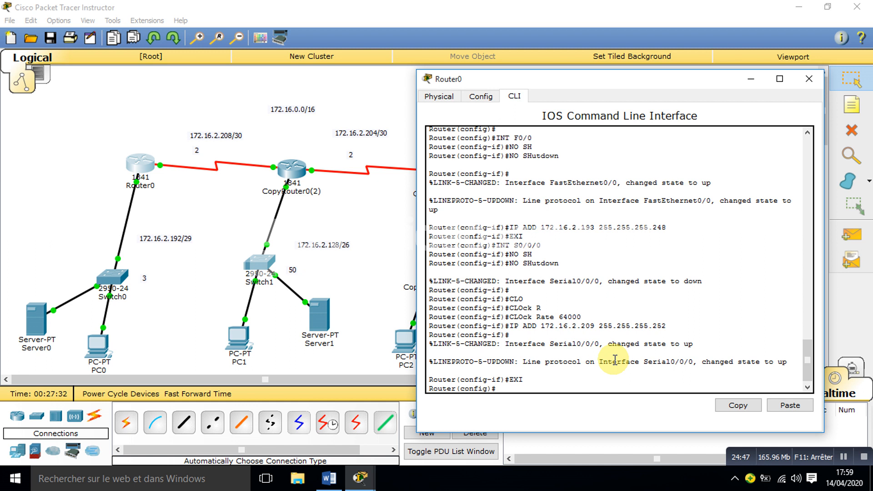
# Step: Add a default route 0.0.0.0 0.0.0.0 through S0/0/0 on Router0 and close its window
pyautogui.click(91, 151)
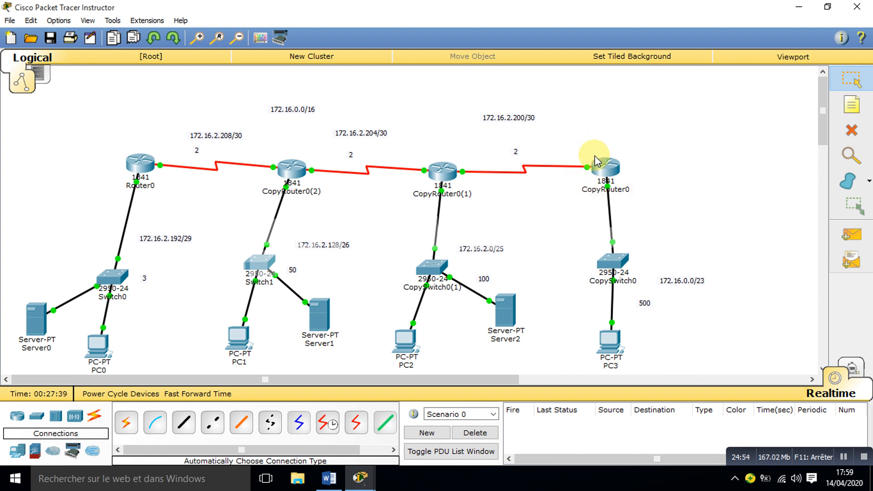
pyautogui.click(137, 164)
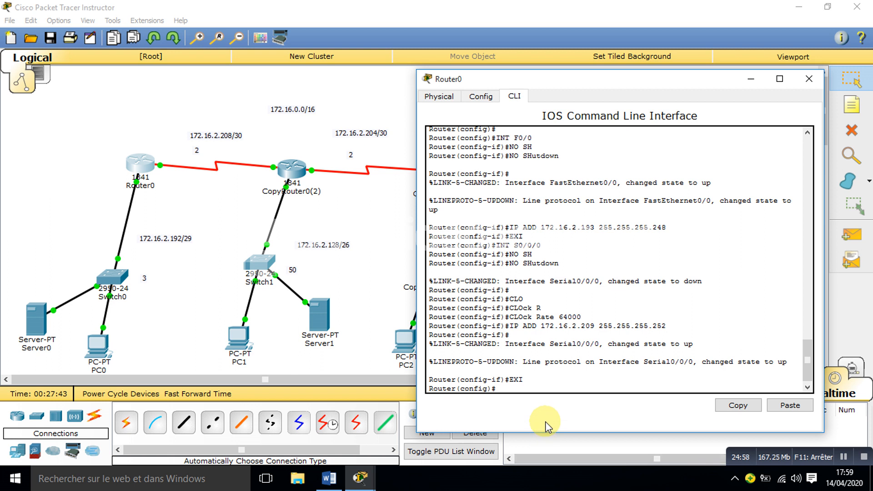
pyautogui.write('IP RO')
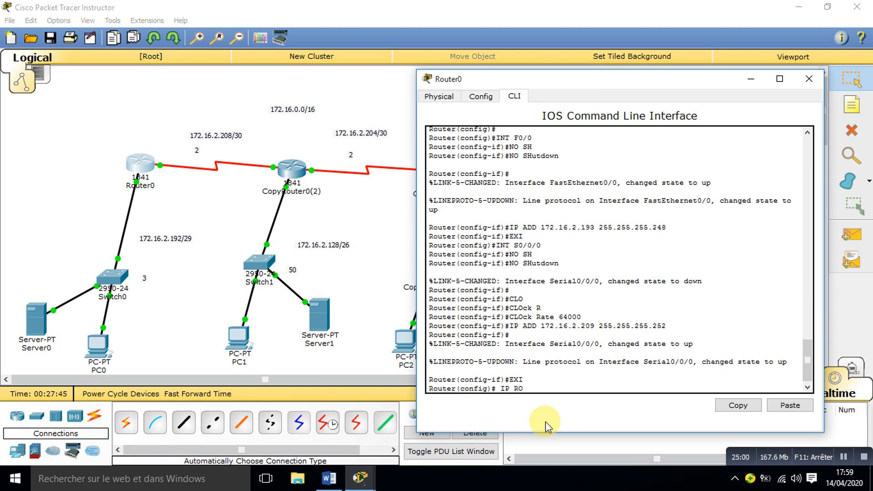
pyautogui.write('UTE 0.0.0.0 0.0.0.0')
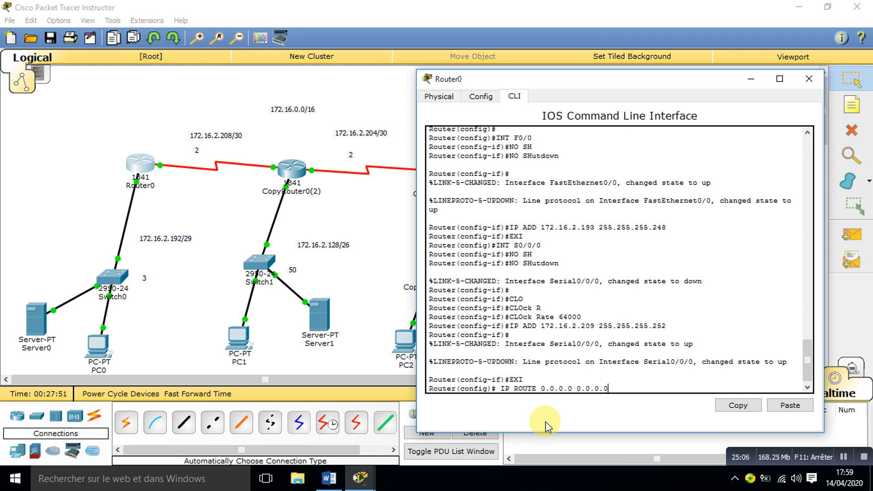
pyautogui.click(102, 124)
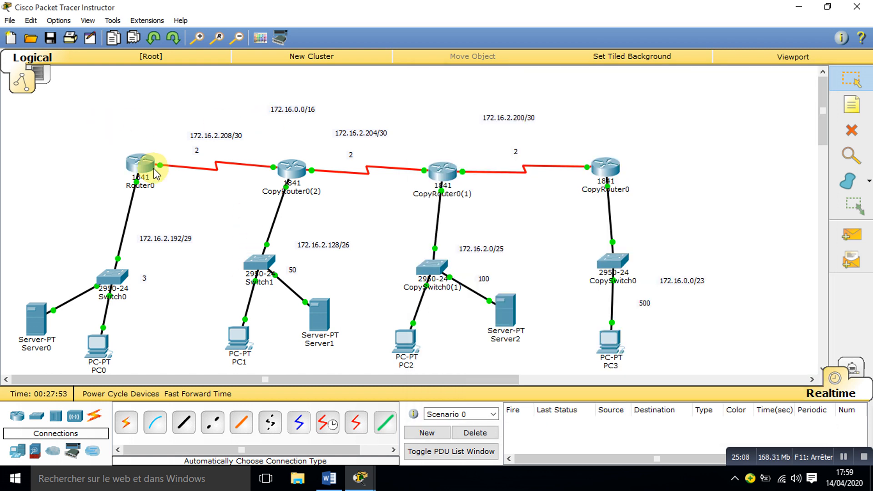
pyautogui.moveTo(160, 169)
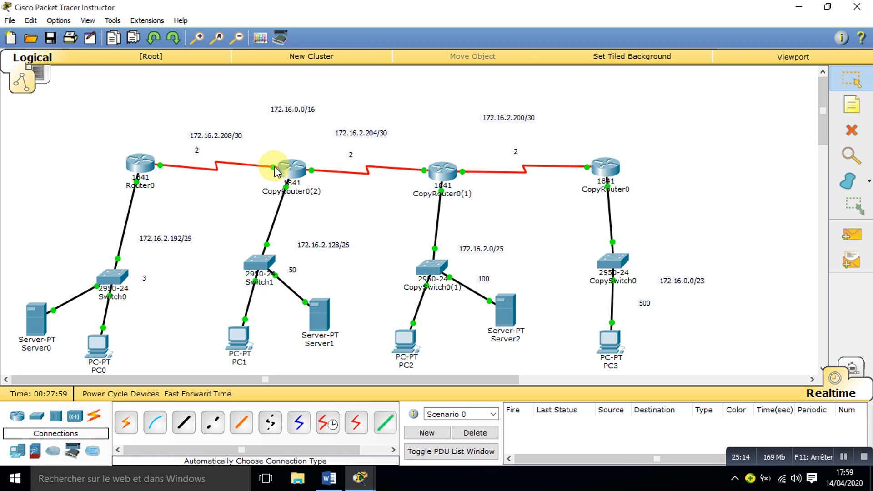
pyautogui.moveTo(287, 175)
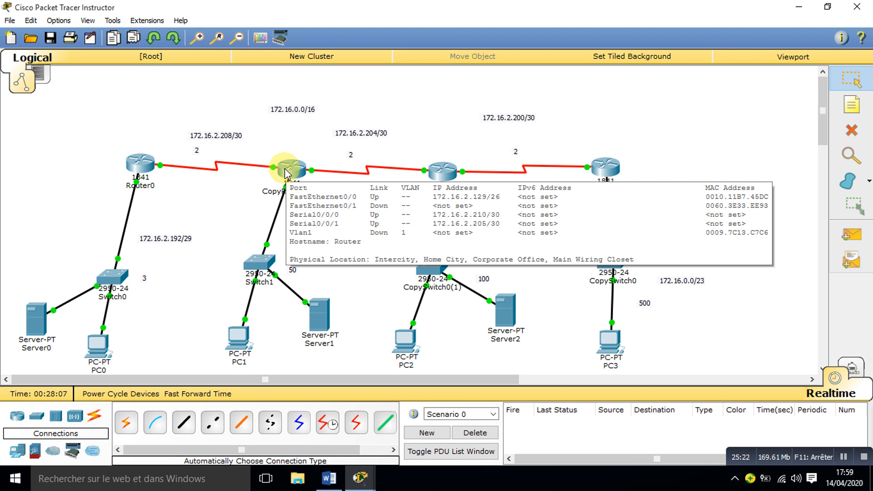
pyautogui.click(139, 166)
pyautogui.write('0/0/0')
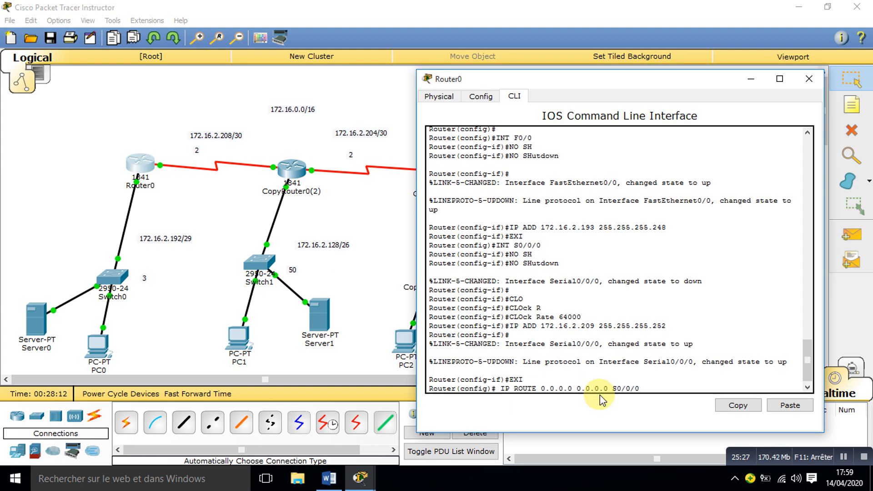
pyautogui.press('Return')
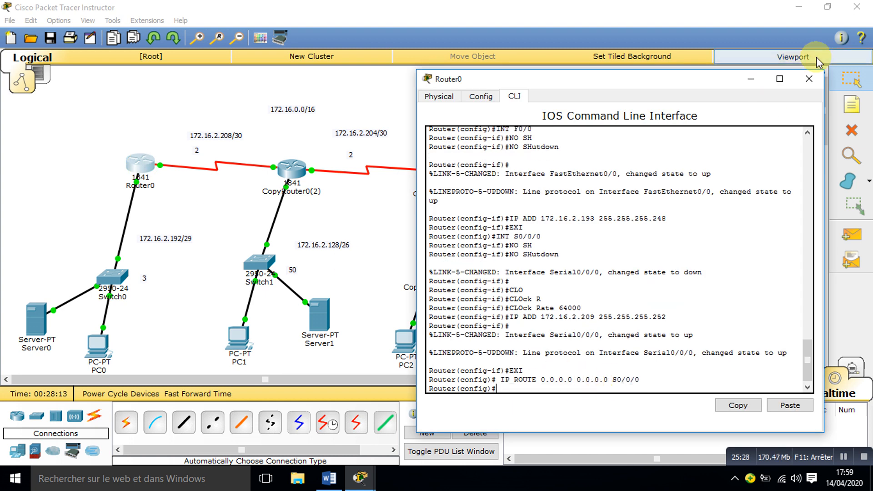
pyautogui.click(808, 81)
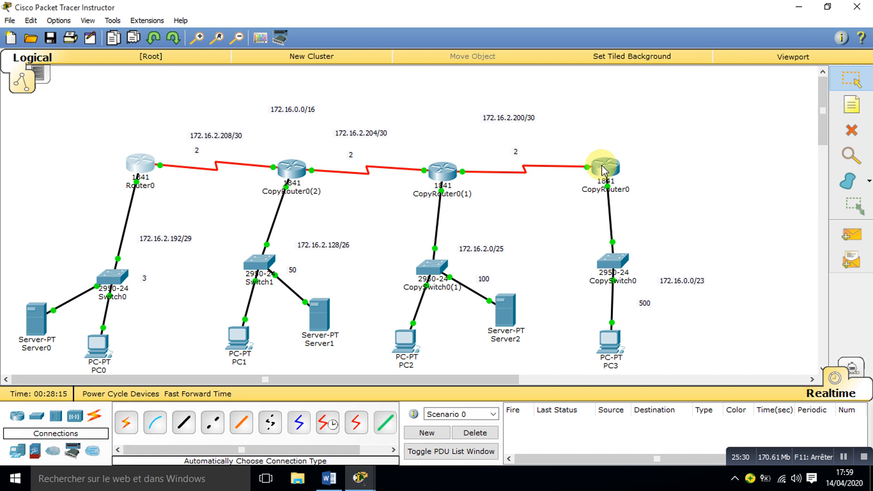
# Step: Open CopyRouter0's command line and exit interface configuration to global configuration mode
pyautogui.click(603, 167)
pyautogui.moveTo(396, 94); pyautogui.dragTo(602, 84)
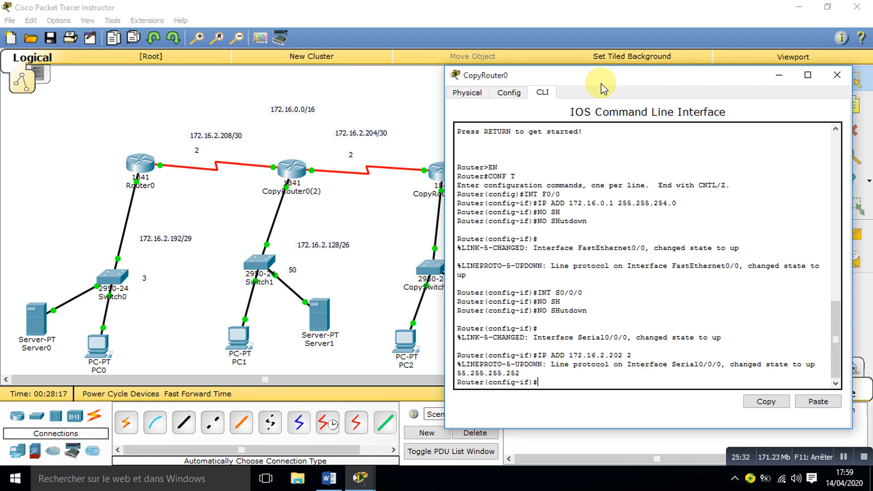
pyautogui.write('EXI')
pyautogui.press('Return')
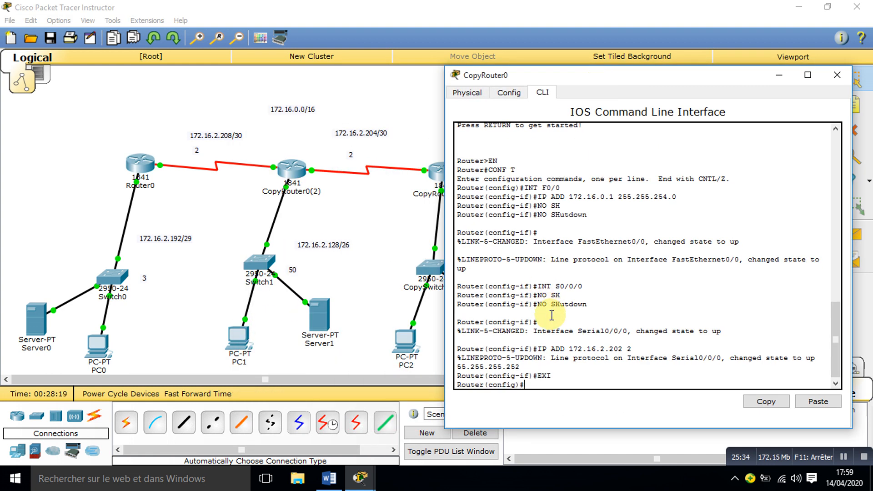
# Step: Add a default route 0.0.0.0 0.0.0.0 through S0/0/0 on CopyRouter0
pyautogui.write('IP ROUTE 0.0.0.0 0.0.0.0')
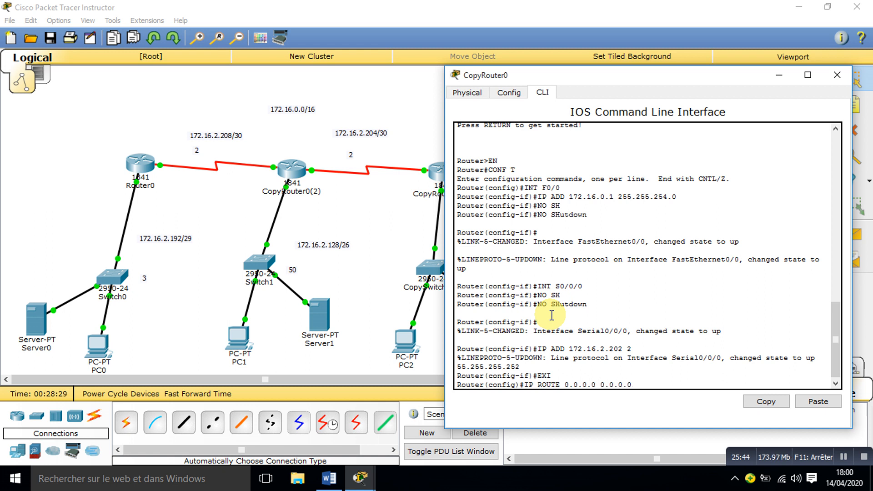
pyautogui.write(' S0/0/0')
pyautogui.press('Return')
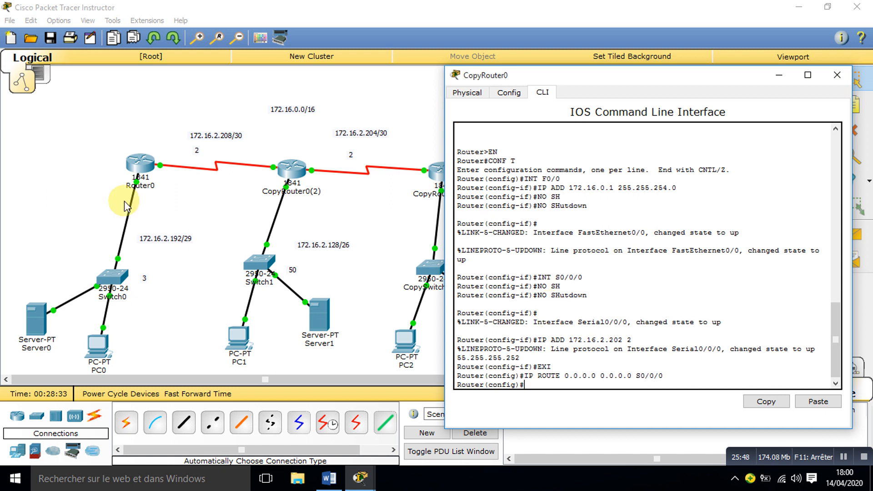
# Step: Return to the topology and examine the port summary of CopyRouter0(1)
pyautogui.click(133, 81)
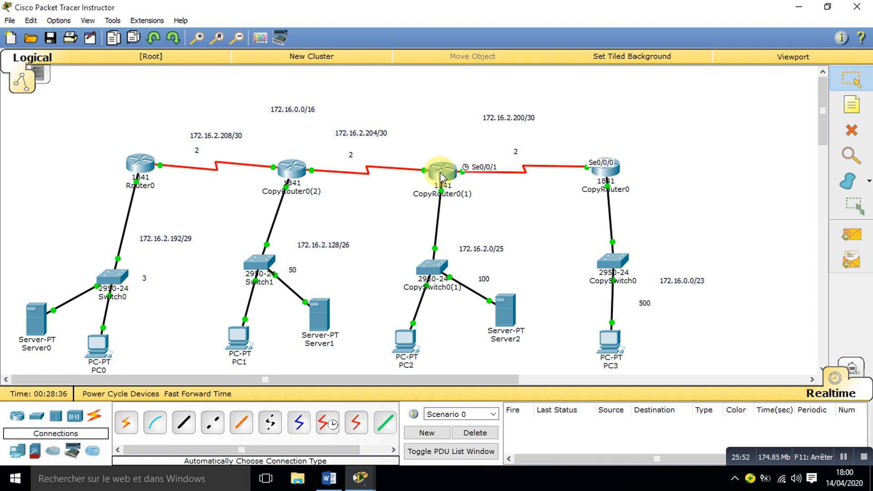
pyautogui.moveTo(439, 178)
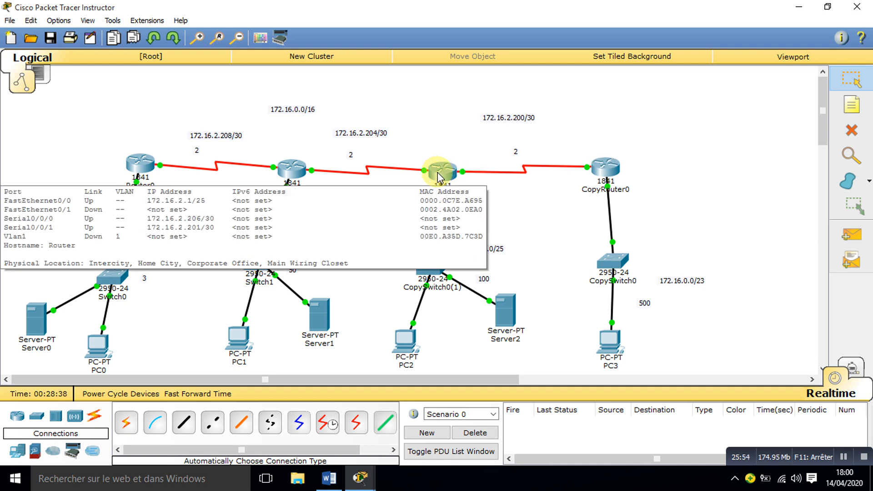
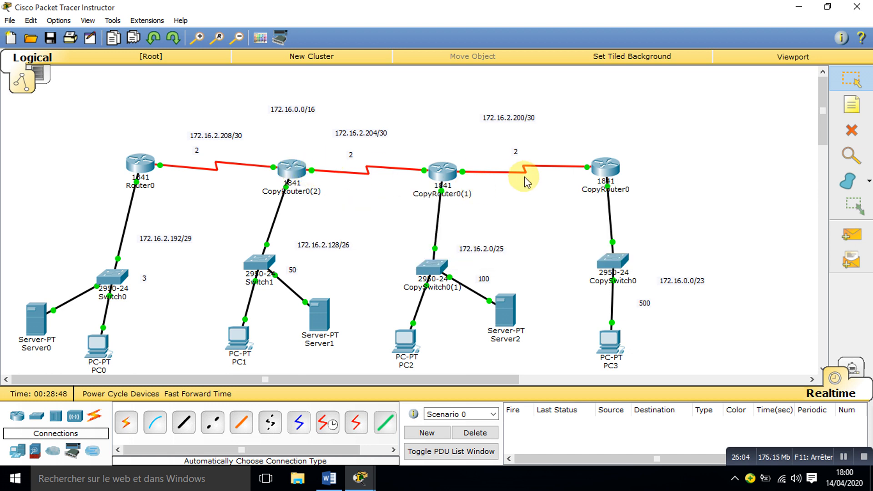
# Step: Open CopyRouter0(2)'s command line and exit interface configuration to global configuration mode
pyautogui.click(296, 176)
pyautogui.moveTo(417, 85); pyautogui.dragTo(748, 31)
pyautogui.press('Return')
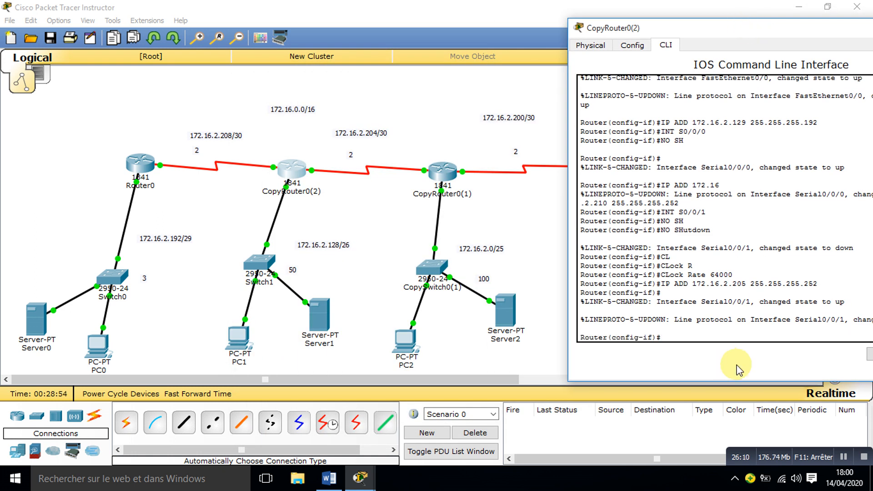
pyautogui.write('EXI')
pyautogui.press('Return')
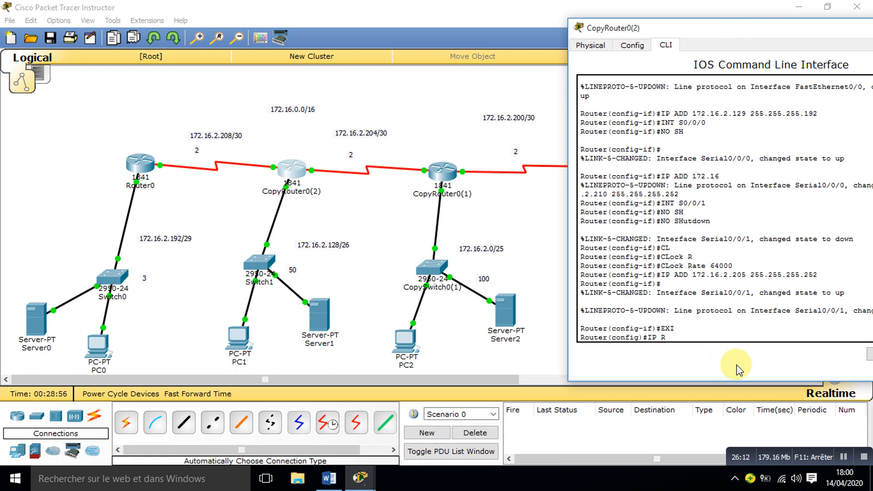
# Step: Add a static route to 172.16.2.0 255.255.255.128 through S0/0/1 on CopyRouter0(2)
pyautogui.write('IP ROUTE ')
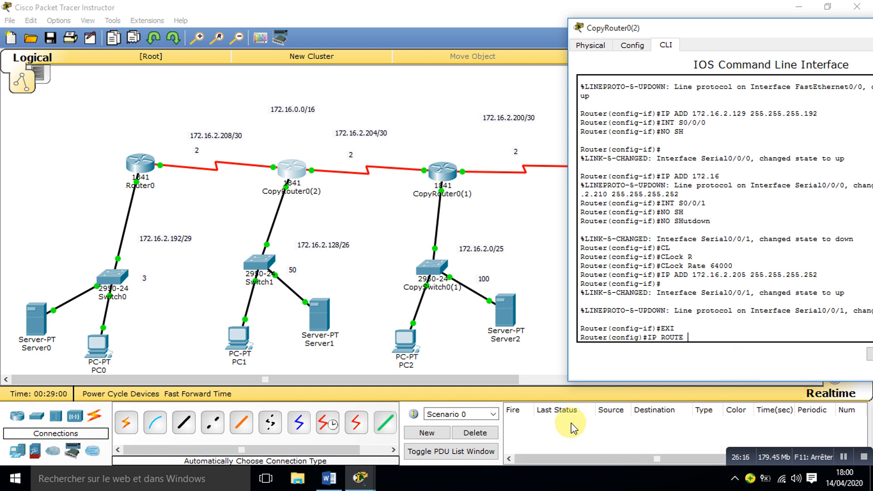
pyautogui.write('172')
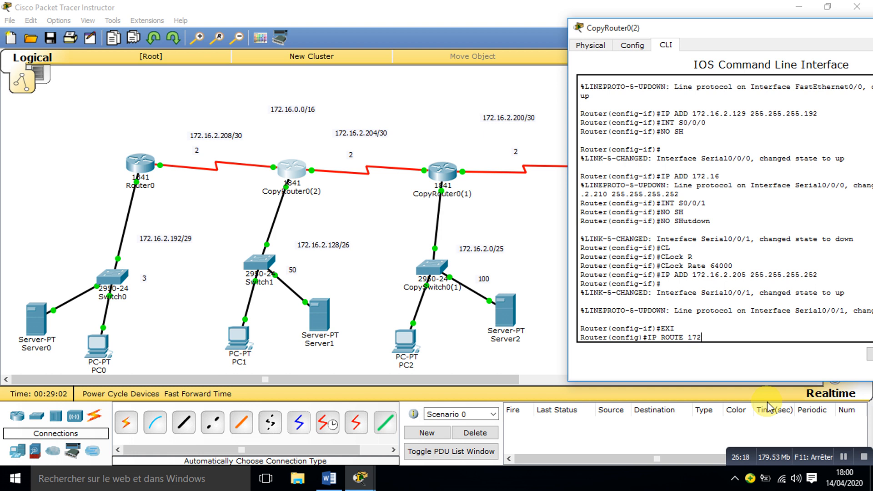
pyautogui.write('.16.2.0 255.255.255.128')
pyautogui.click(451, 99)
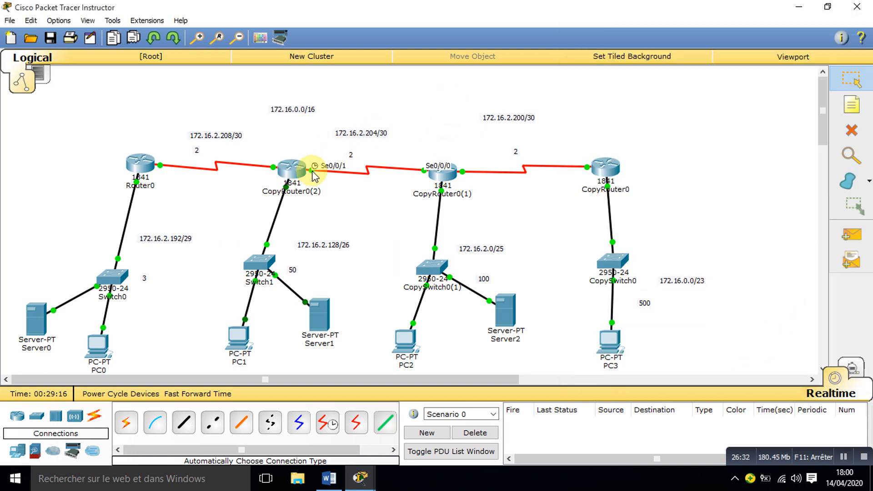
pyautogui.click(291, 170)
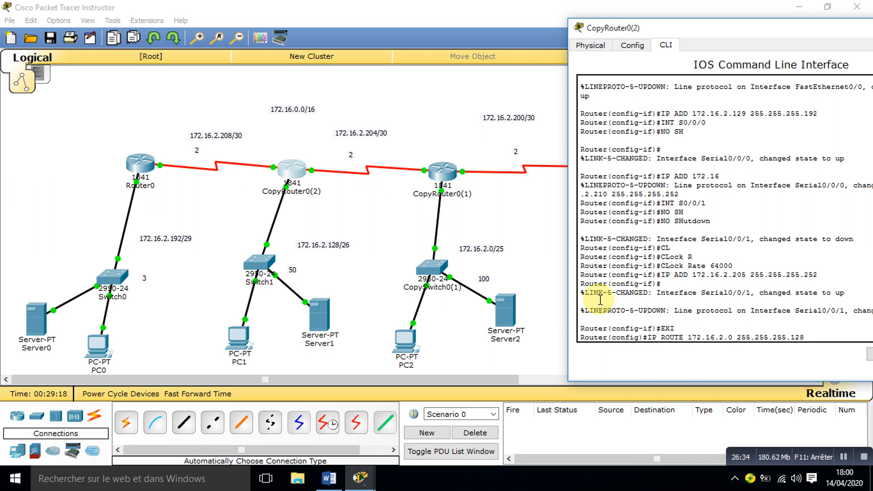
pyautogui.write('S0/0/')
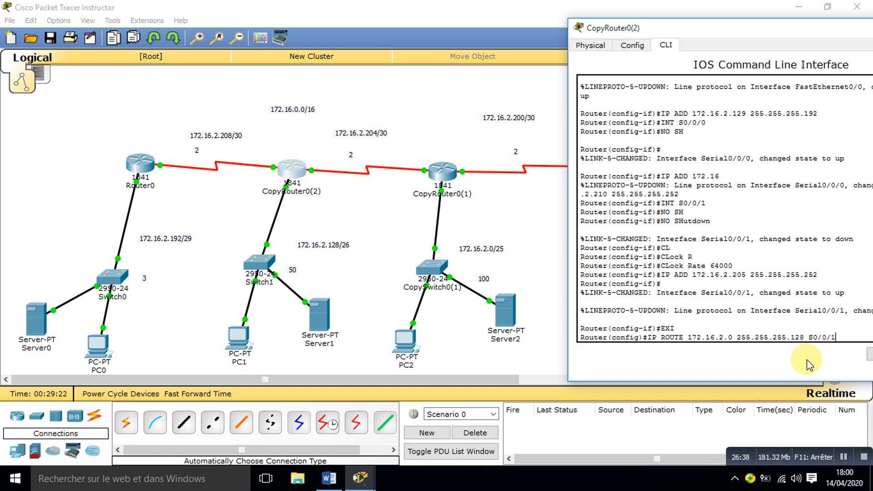
pyautogui.write('1')
pyautogui.press('Return')
# Step: Add a static route to 172.16.0.0 255.255.254.0 through S0/0/1 on CopyRouter0(2)
pyautogui.write('IP ')
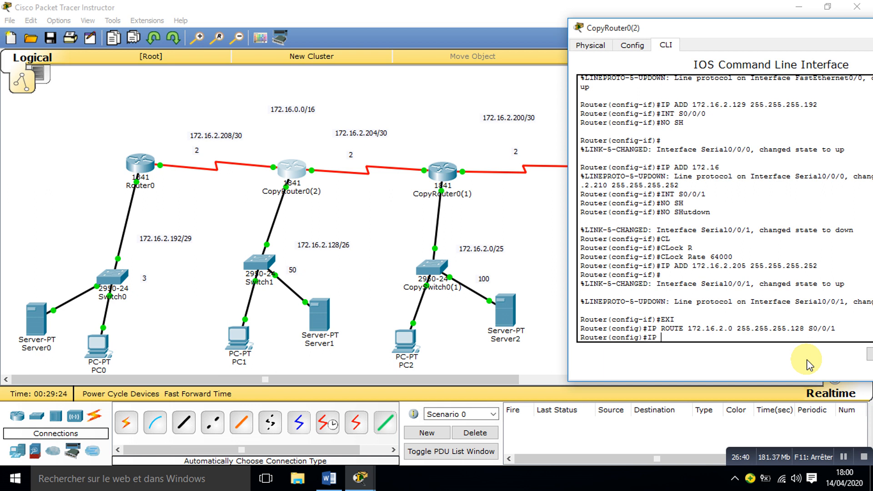
pyautogui.write('ROUTE 172.16.')
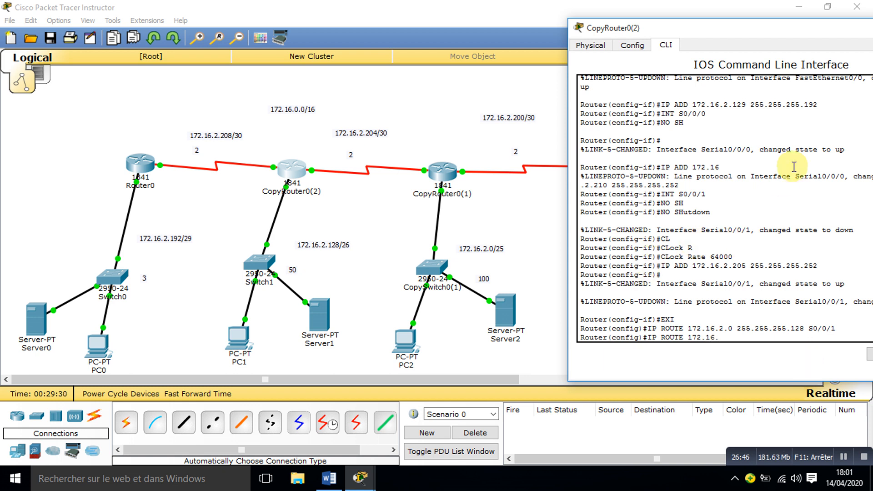
pyautogui.click(434, 90)
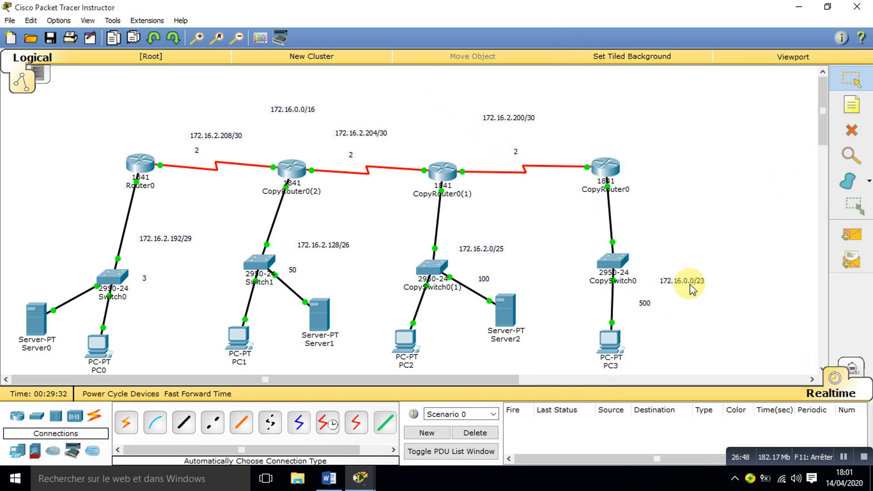
pyautogui.click(311, 165)
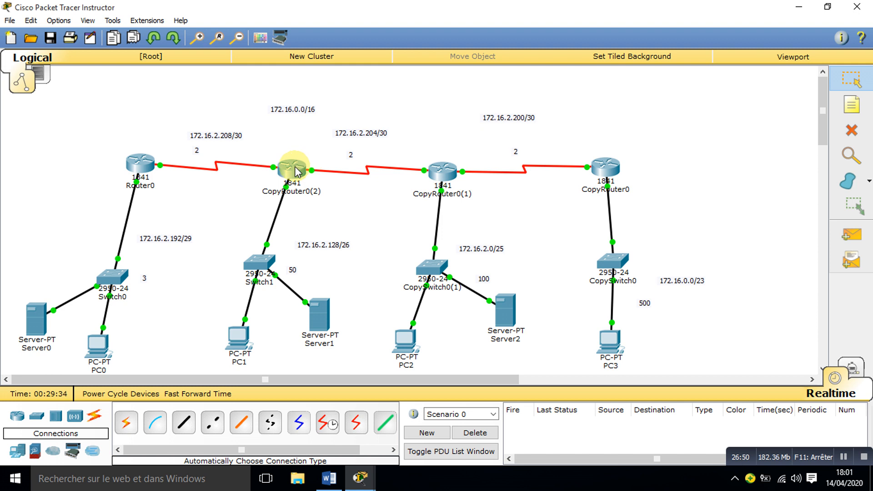
pyautogui.write('0')
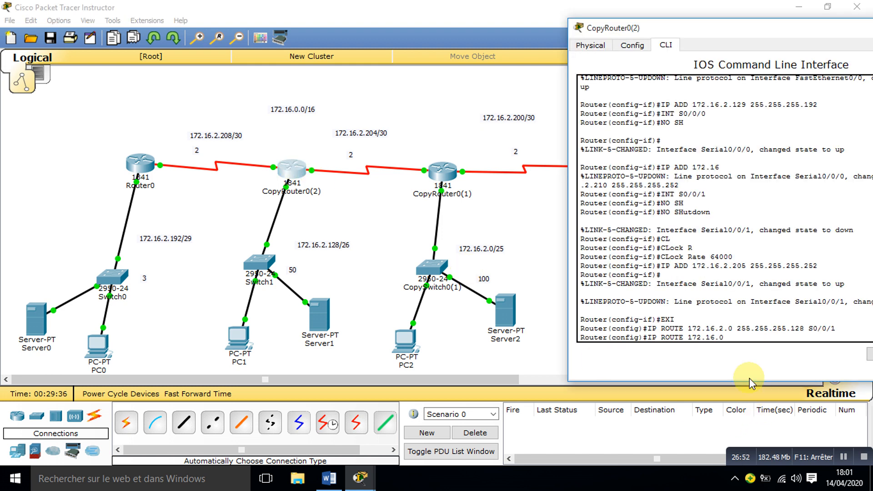
pyautogui.write('.0 255.255.254.0 S0/0/0')
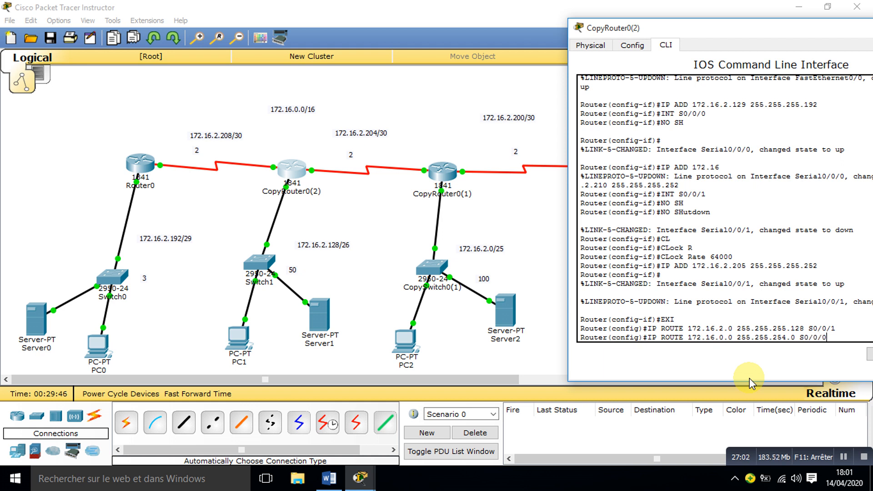
pyautogui.press('BackSpace')
pyautogui.write('1')
pyautogui.press('Return')
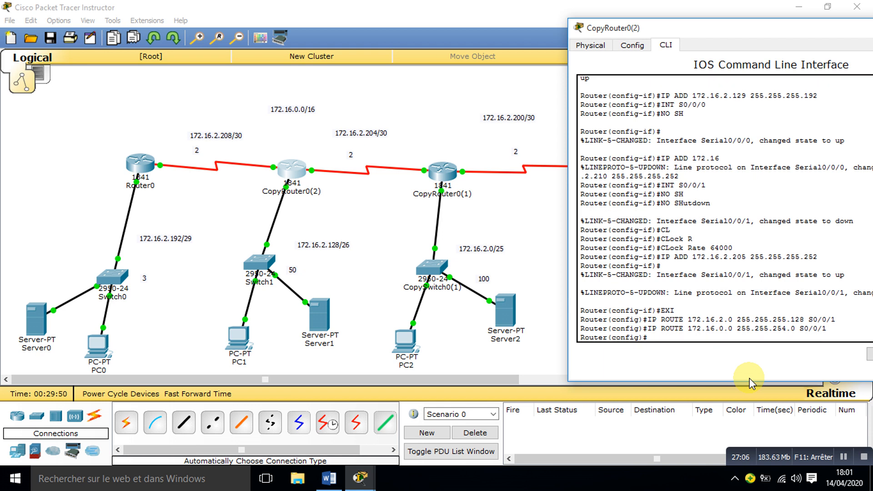
# Step: Add a static route to 172.16.2.192 255.255.255.248 through S0/0/0 on CopyRouter0(2) and close its window
pyautogui.write('IP ROUTE 172.16.2.192 ')
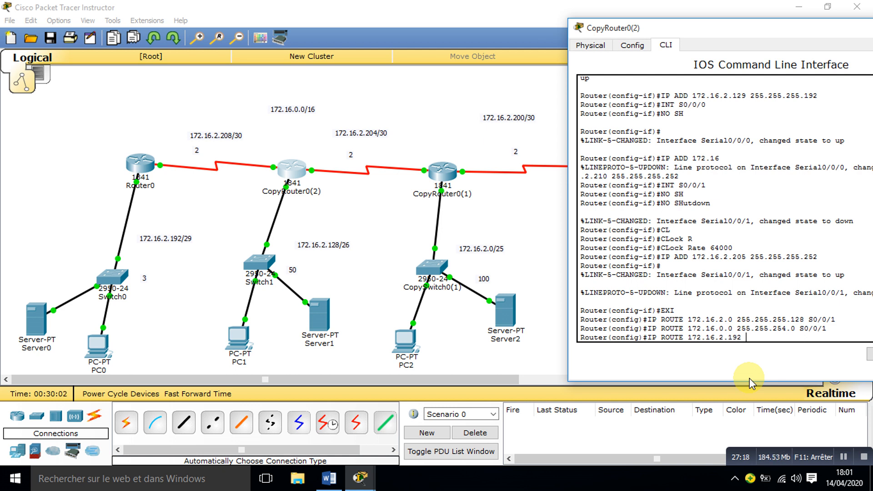
pyautogui.write('255.255.255.248')
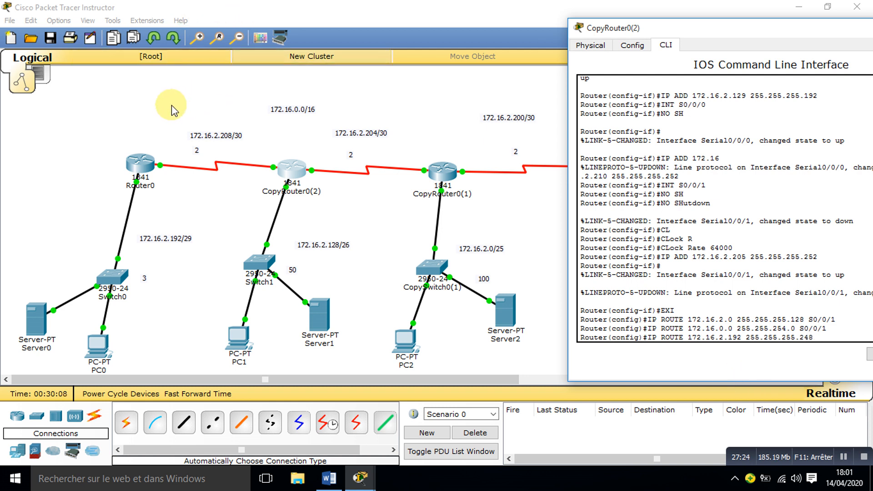
pyautogui.click(173, 111)
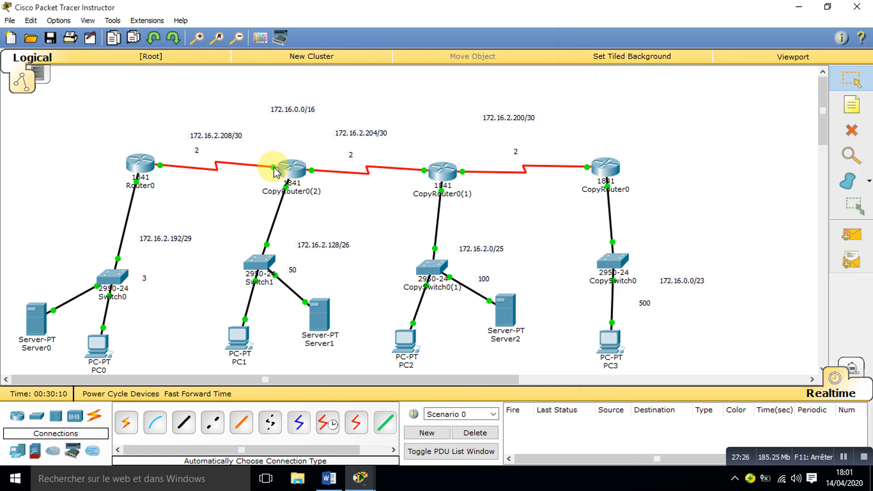
pyautogui.click(275, 171)
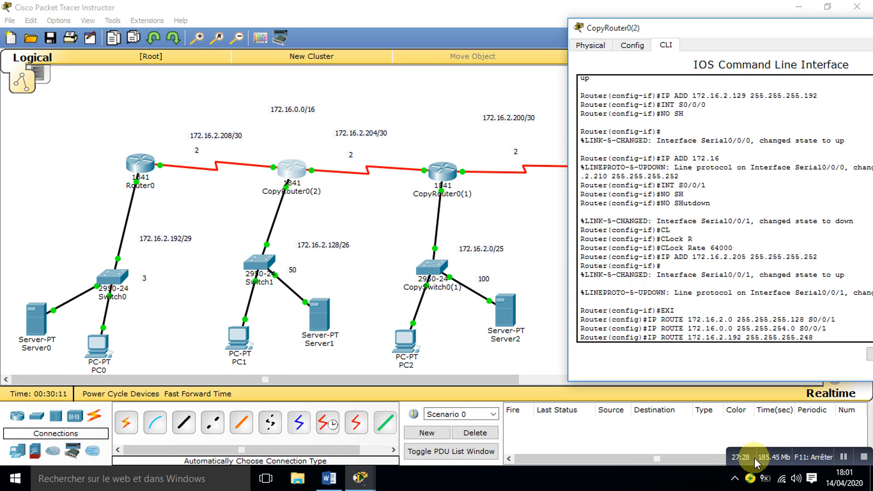
pyautogui.write('S0/0/0')
pyautogui.press('Return')
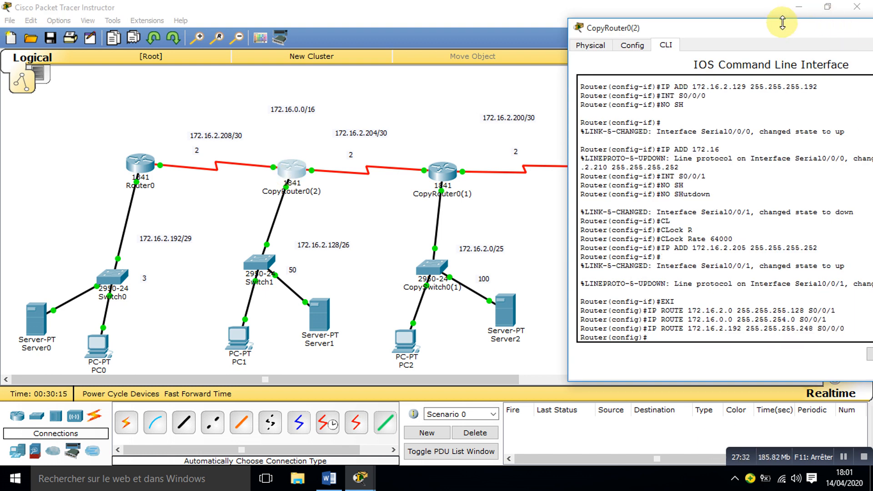
pyautogui.moveTo(782, 23); pyautogui.dragTo(523, 63)
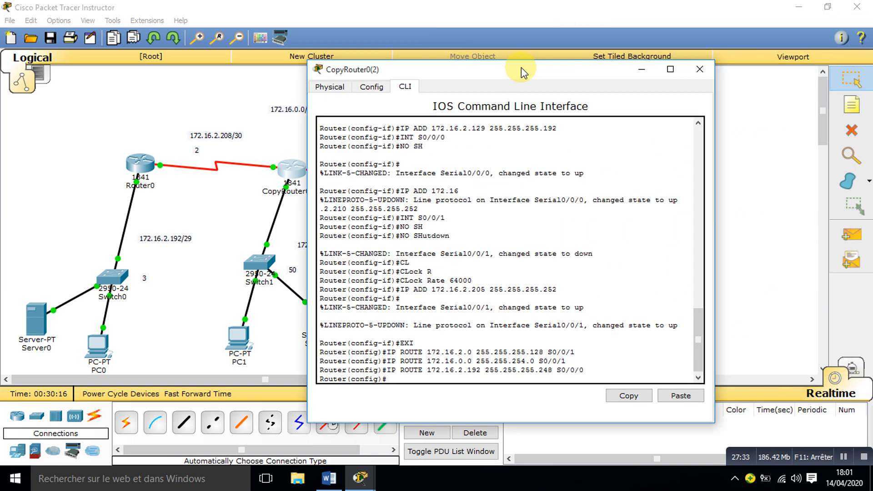
pyautogui.click(701, 72)
# Step: Open CopyRouter0(1)'s command line and exit interface configuration to global configuration mode
pyautogui.click(441, 178)
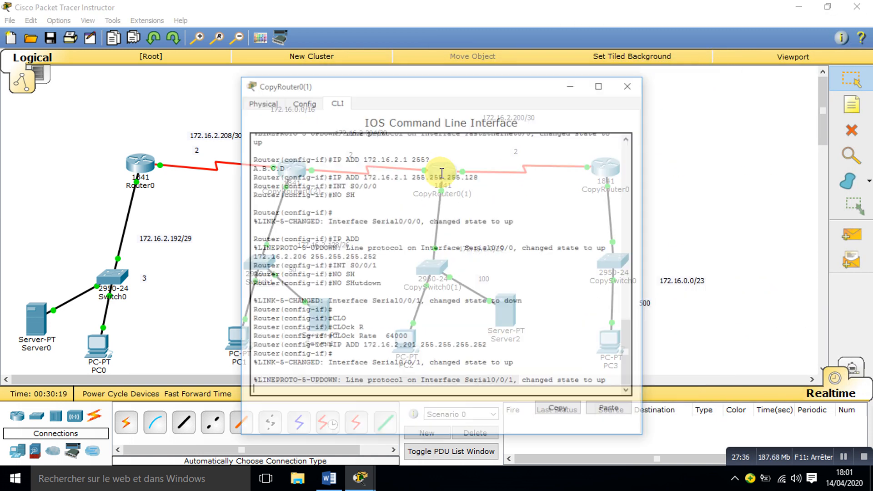
pyautogui.moveTo(419, 83); pyautogui.dragTo(637, 63)
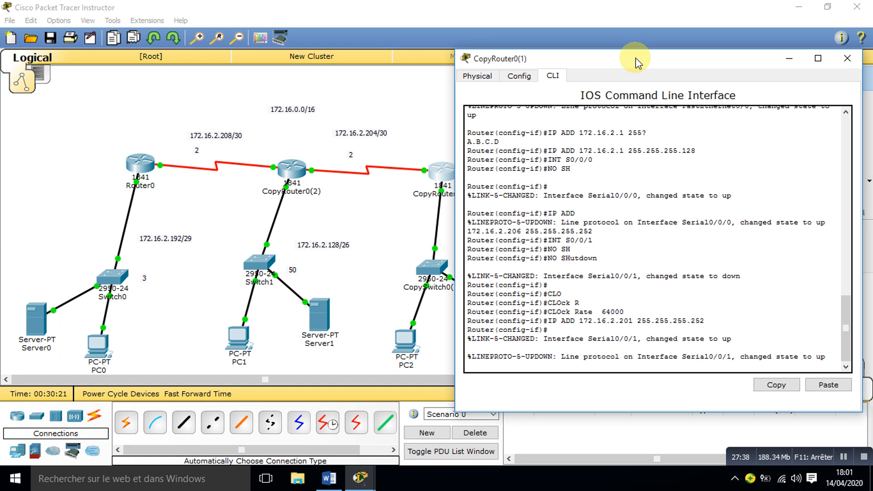
pyautogui.press('Return')
pyautogui.write('EXI')
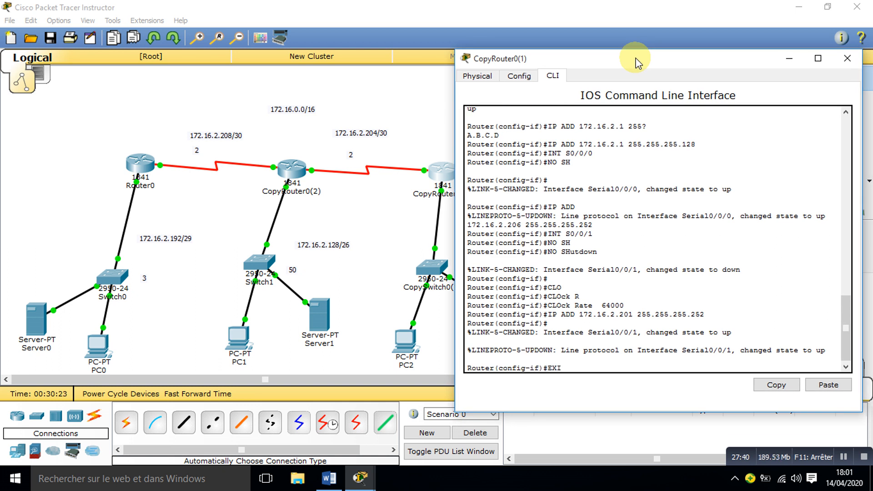
pyautogui.press('Return')
# Step: Add a static route to 172.16.2.192 255.255.255.248 through S0/0/0 on CopyRouter0(1)
pyautogui.write('IP ROUTE')
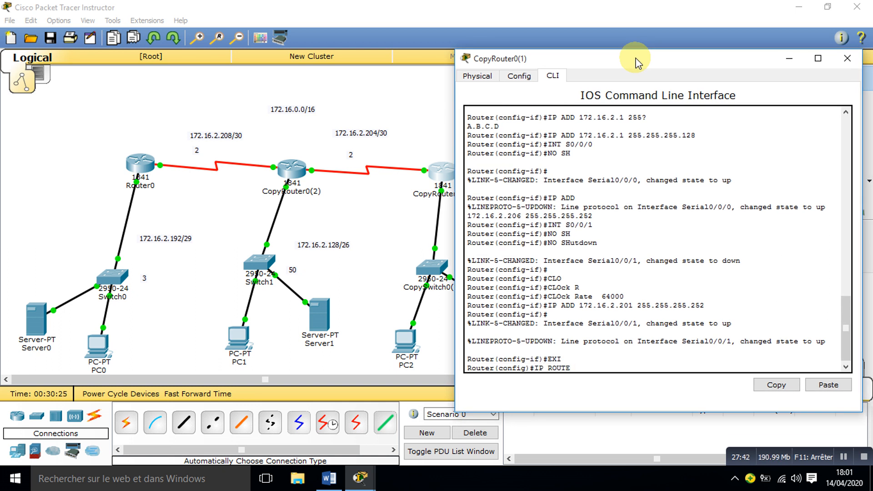
pyautogui.write(' 172.16.2.192 255.25')
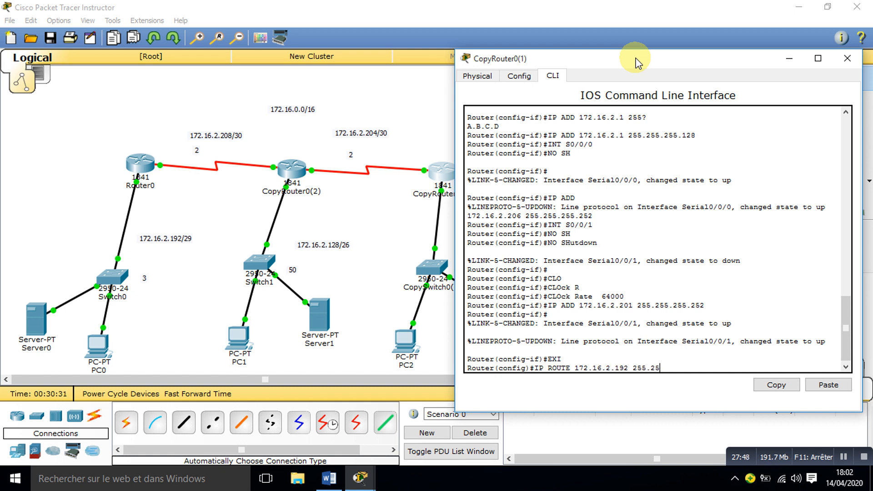
pyautogui.write('5.255.248')
pyautogui.click(127, 97)
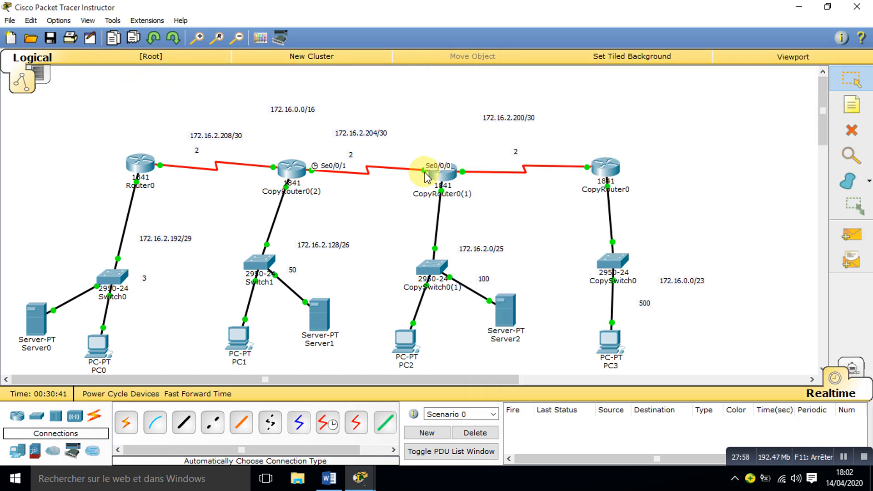
pyautogui.click(442, 176)
pyautogui.write('S')
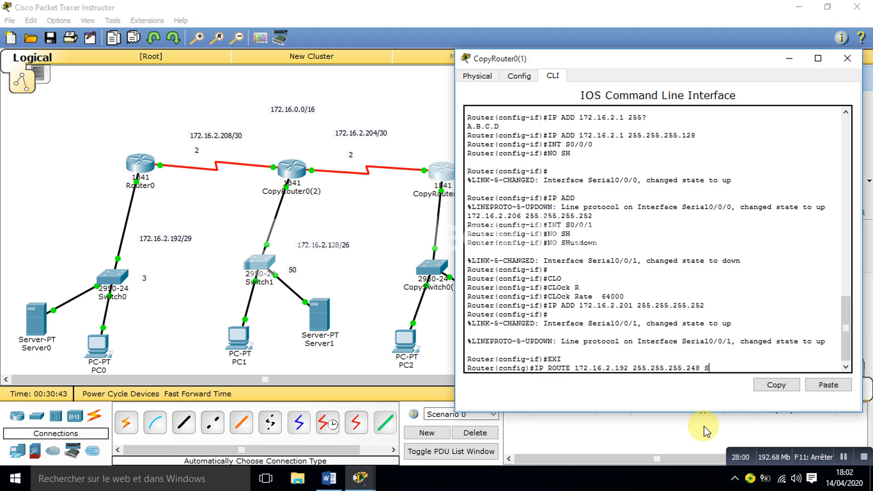
pyautogui.write('0/0/0')
pyautogui.press('Return')
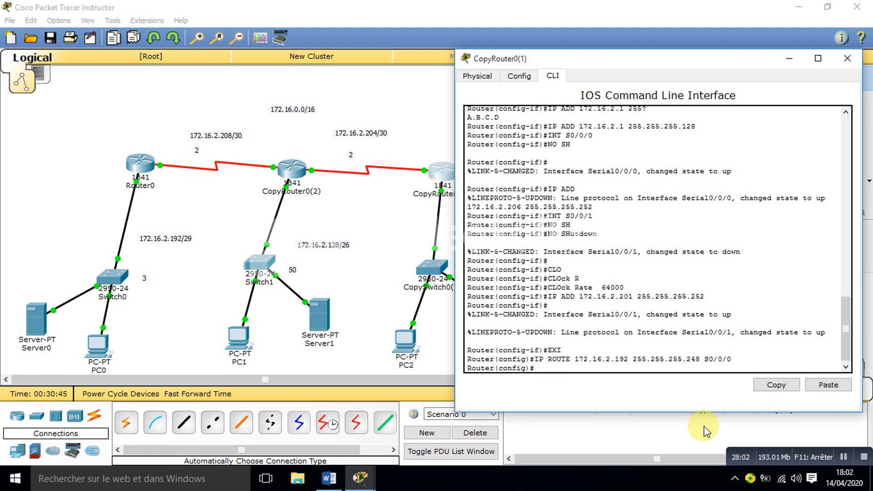
# Step: Add a static route to 172.16.2.128 255.255.255.192 through S0/0/0 on CopyRouter0(1)
pyautogui.write('17')
pyautogui.press('BackSpace')
pyautogui.write('IP')
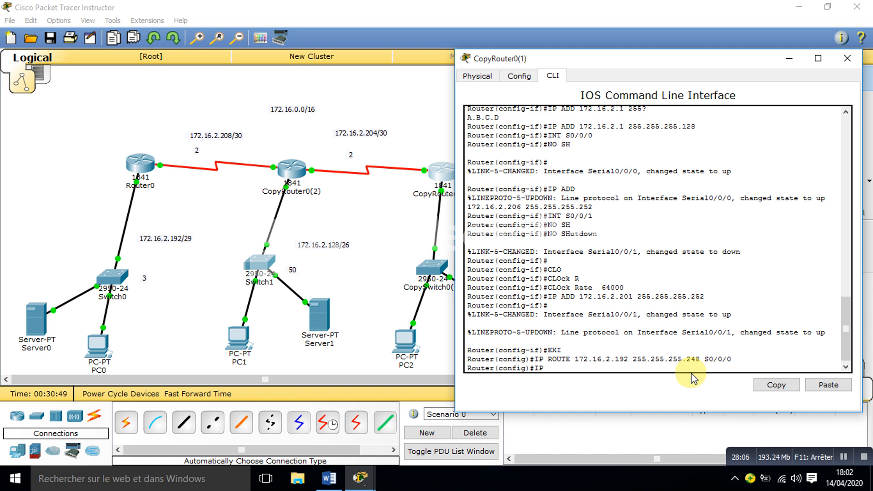
pyautogui.write(' ROUTE 172.16.2.12')
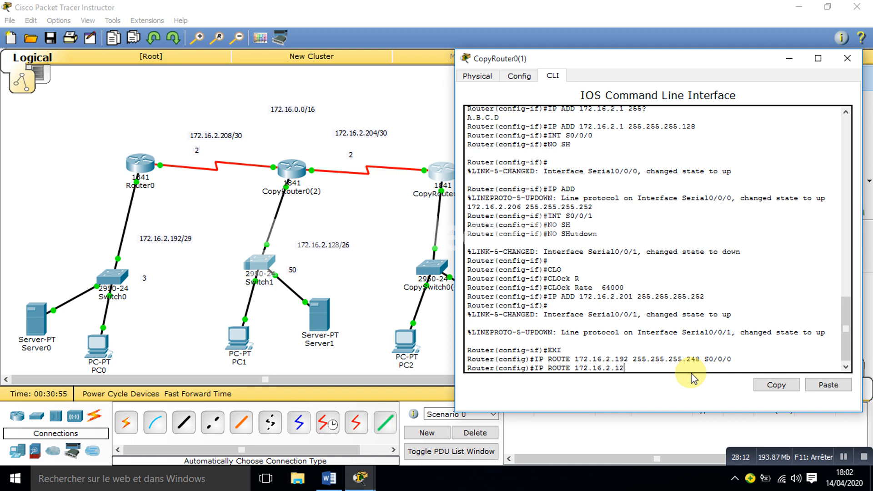
pyautogui.write('8 255.255.')
pyautogui.write('255.192 S0/0/0')
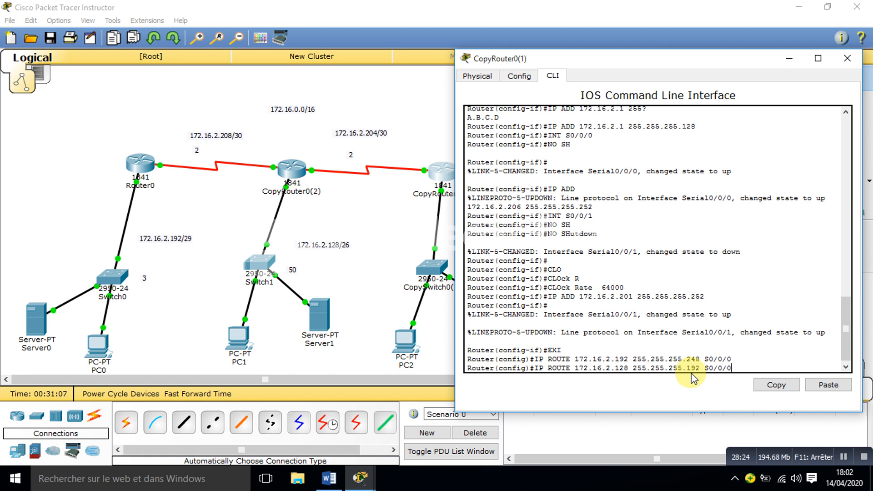
pyautogui.press('Return')
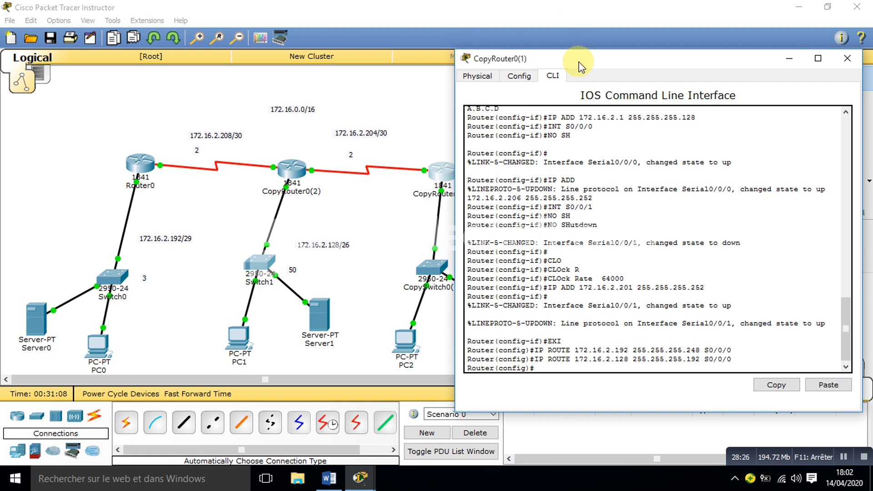
# Step: Add a static route to 172.16.0.0 255.255.254.0 through S0/0/1 on CopyRouter0(1)
pyautogui.moveTo(583, 68); pyautogui.dragTo(170, 55)
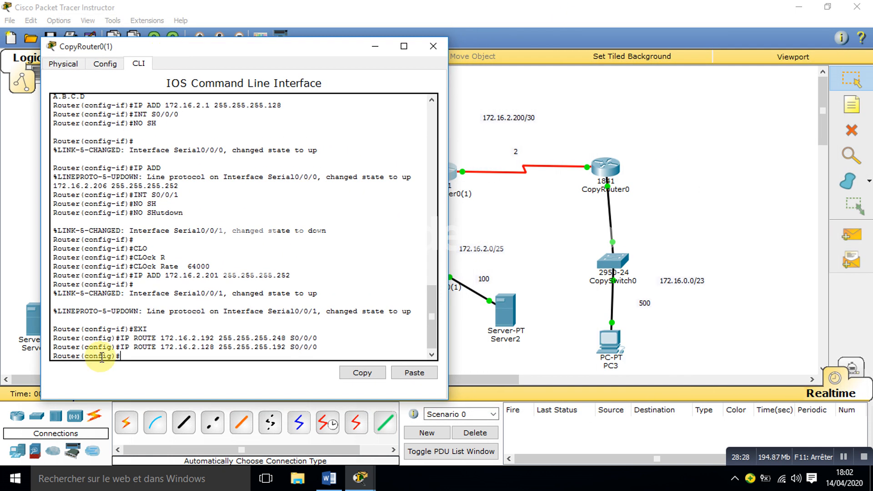
pyautogui.write('IP R')
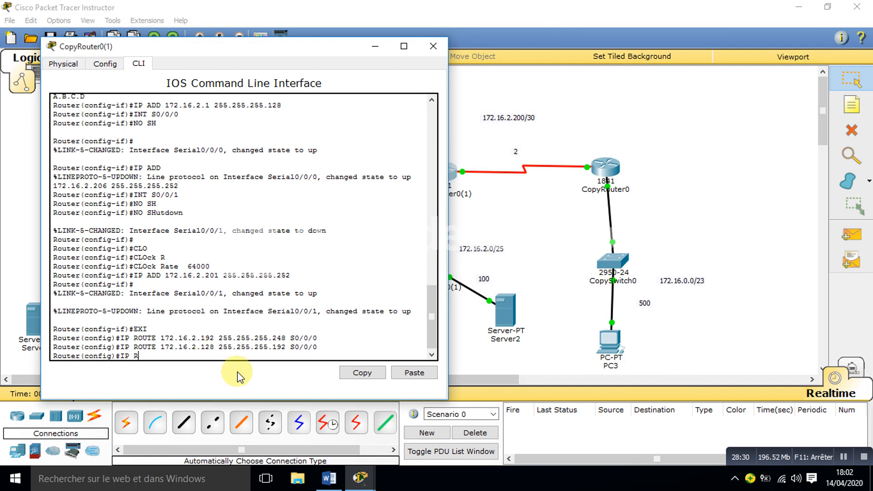
pyautogui.write('OUTE 172.16.0.0 255.255.254.0')
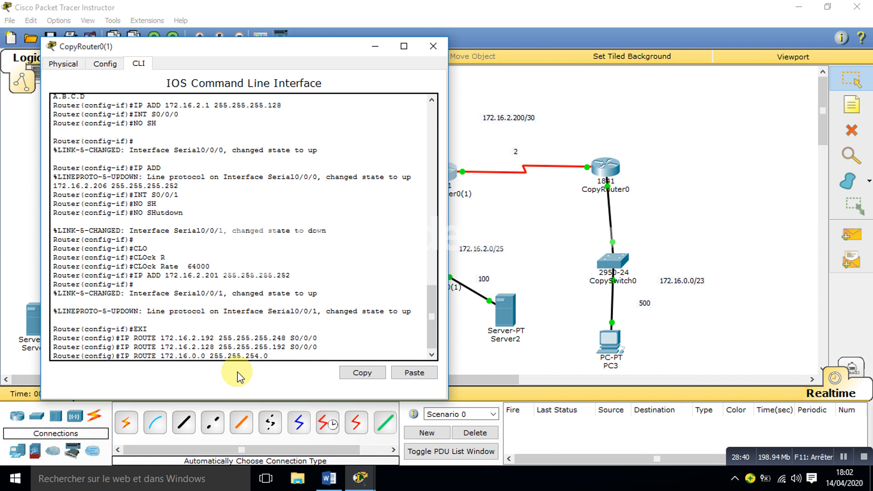
pyautogui.click(555, 196)
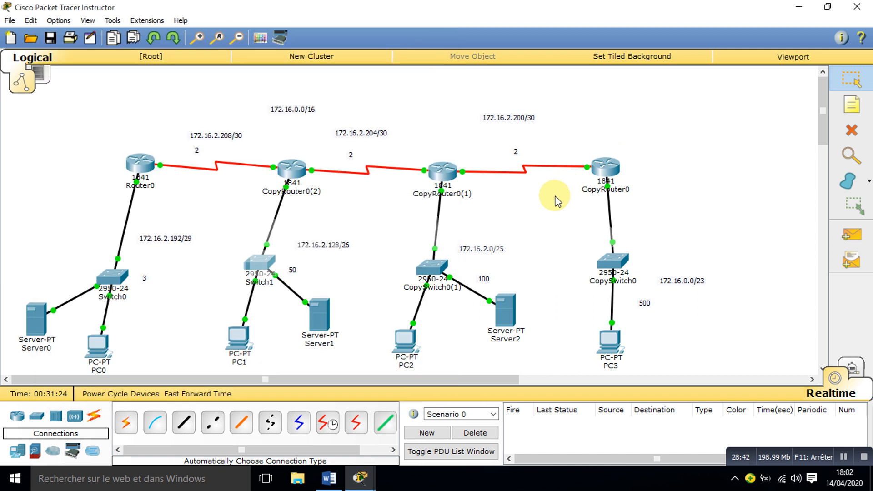
pyautogui.click(435, 176)
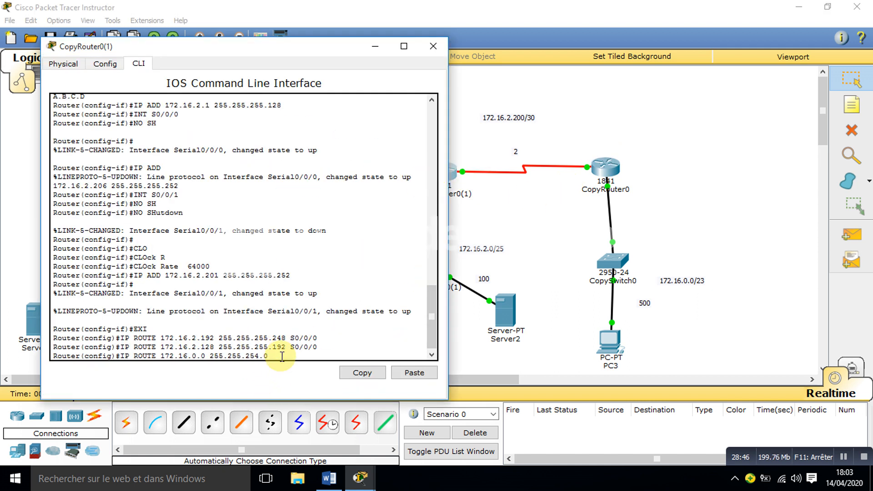
pyautogui.write('S0/0/1')
pyautogui.press('Return')
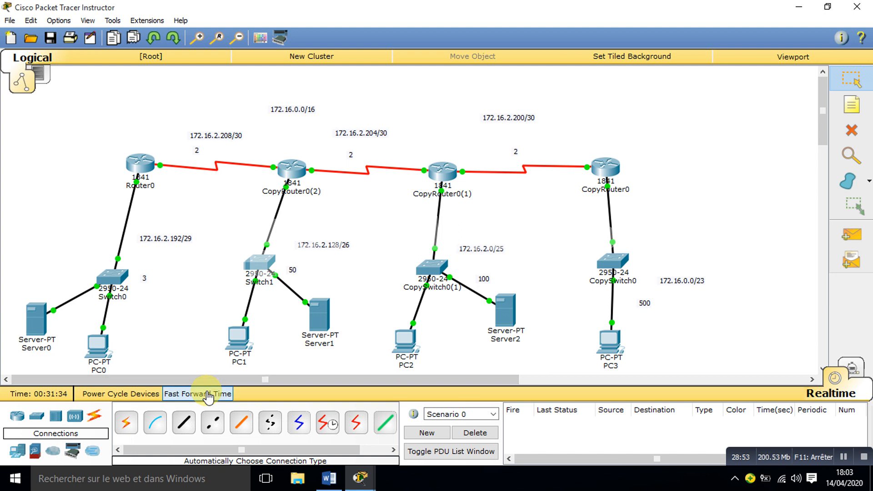
# Step: Fast-forward the simulation time, create a simple PDU from PC3 to PC2 and fire it to test connectivity
pyautogui.click(207, 395)
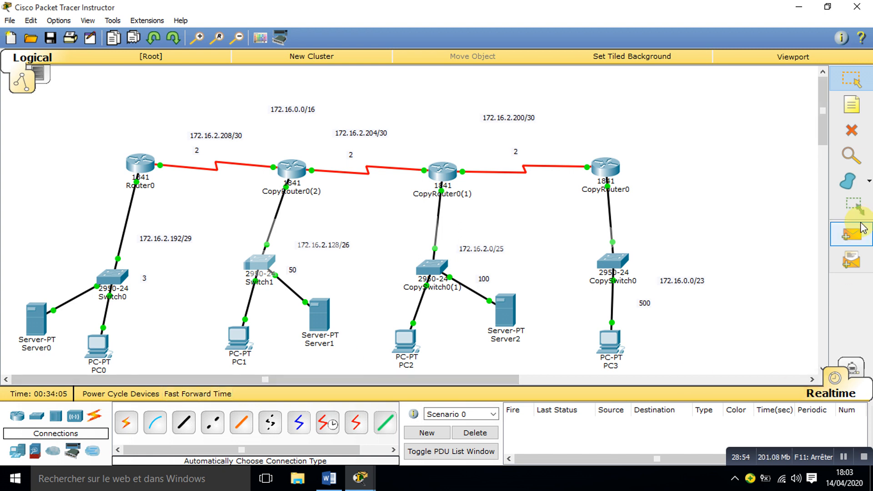
pyautogui.click(850, 237)
pyautogui.click(610, 339)
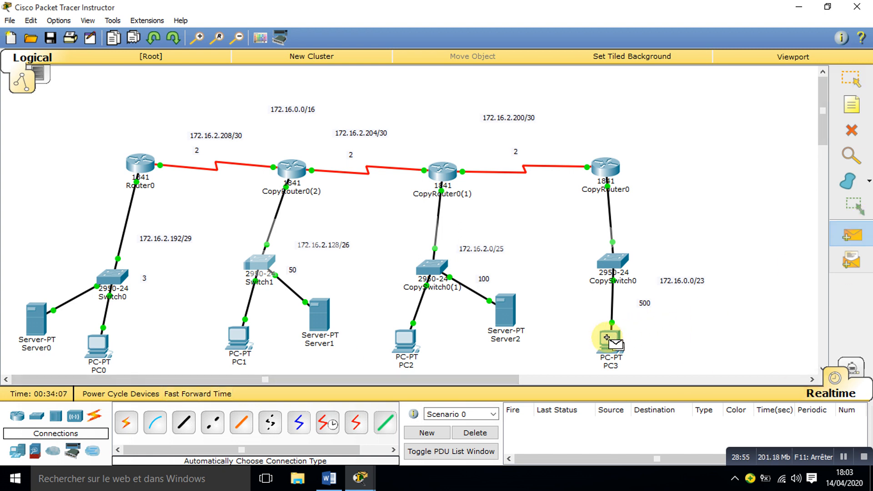
pyautogui.click(400, 341)
pyautogui.doubleClick(523, 422)
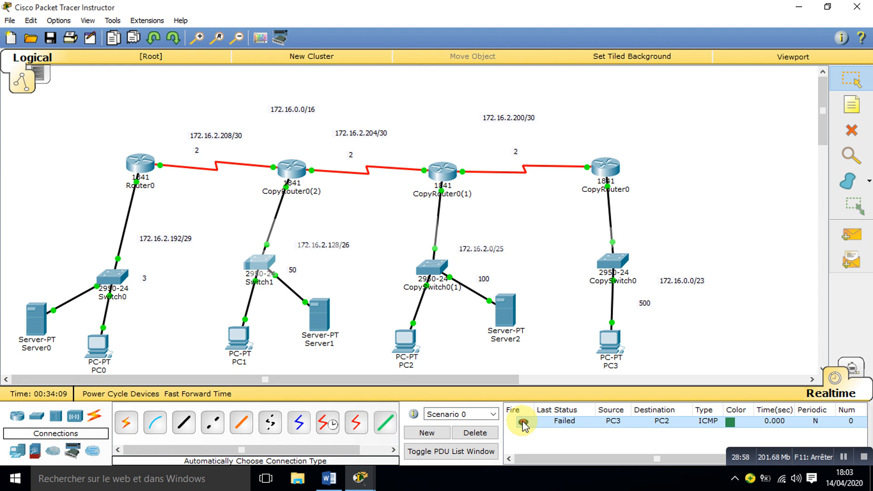
# Step: Create and fire a simple PDU from PC3 to PC1, and delete the scenario's PDU list
pyautogui.click(850, 235)
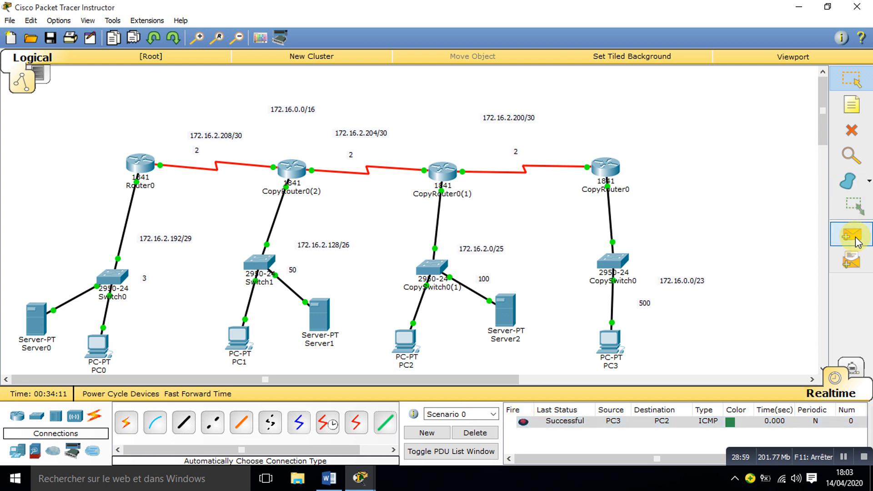
pyautogui.click(600, 337)
pyautogui.click(228, 337)
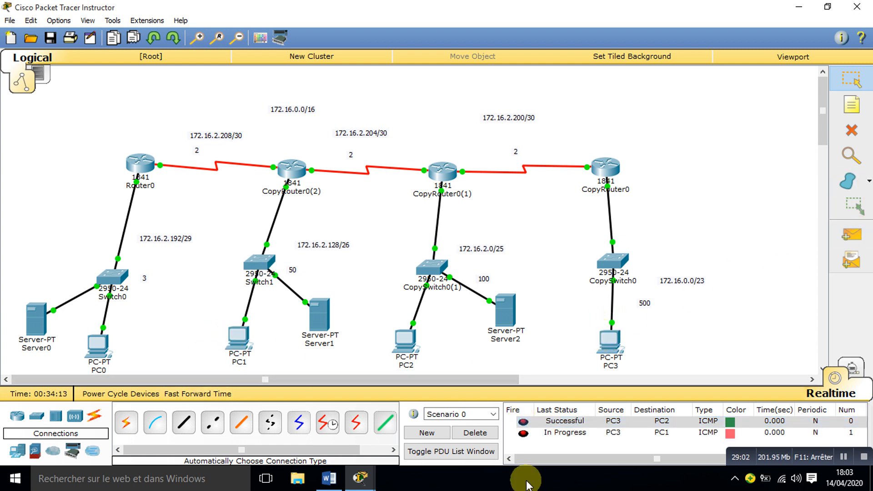
pyautogui.click(523, 434)
pyautogui.doubleClick(523, 435)
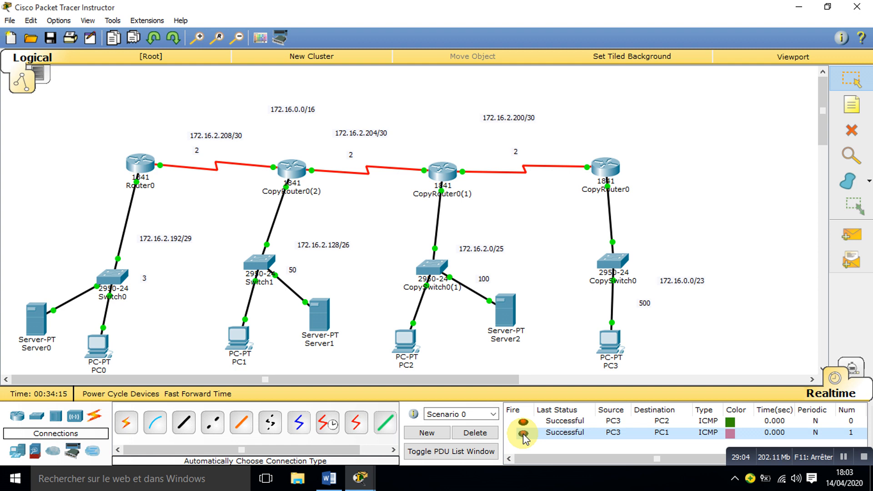
pyautogui.click(480, 436)
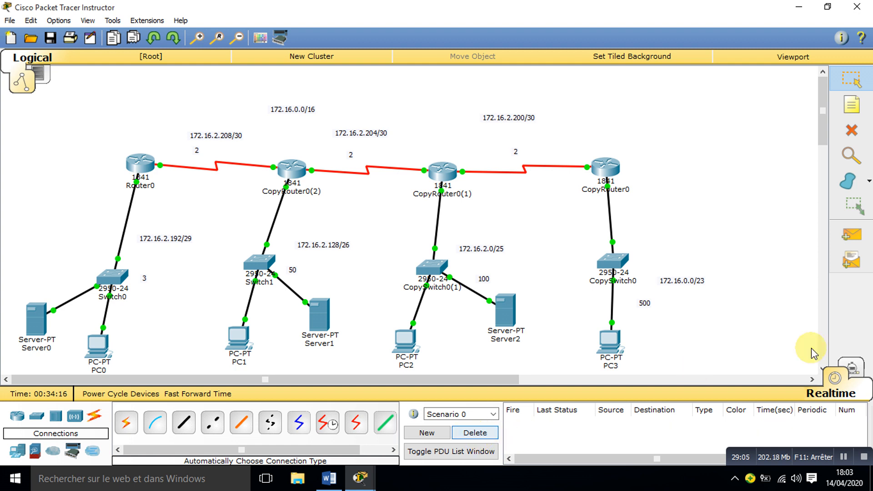
# Step: Test connectivity with a simple PDU from PC3 to PC0, and delete it from the scenario
pyautogui.click(851, 235)
pyautogui.click(609, 344)
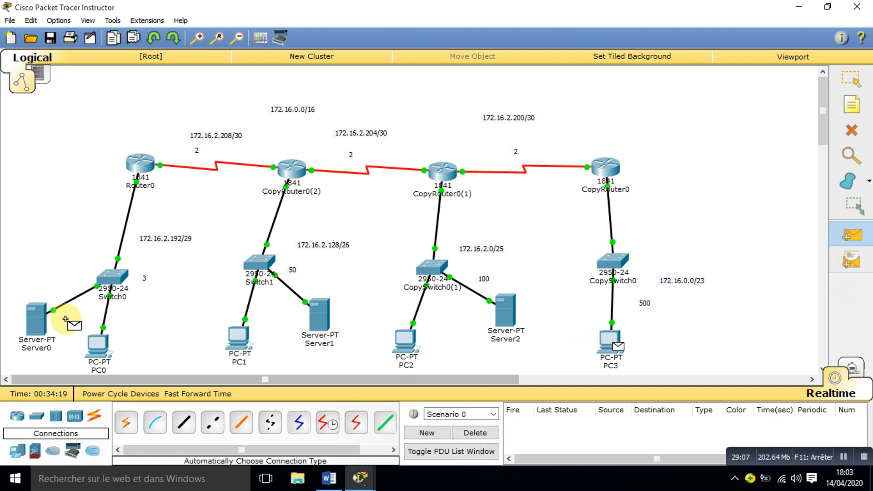
pyautogui.click(98, 346)
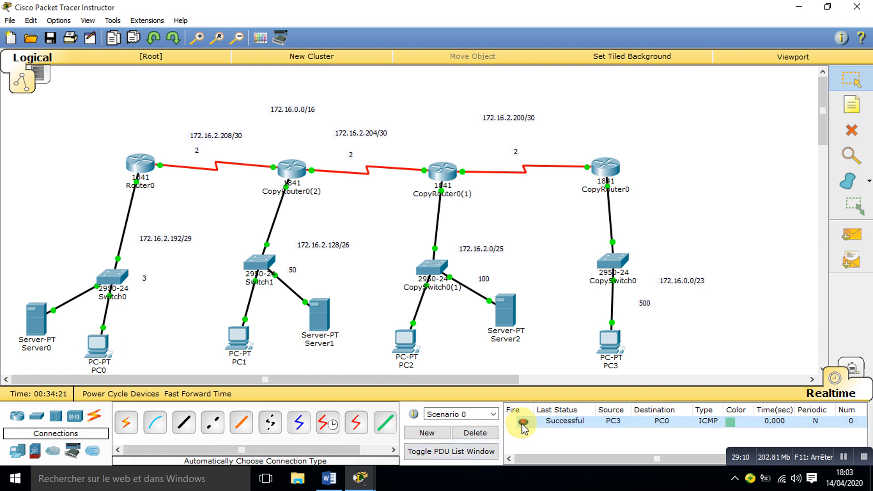
pyautogui.click(477, 434)
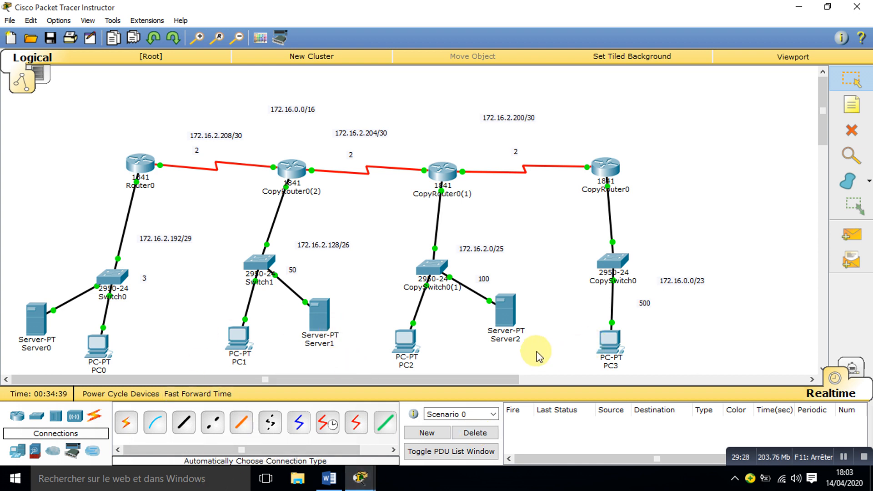
# Step: Rename Server2 on the 172.16.2.0/25 network as DHCP
pyautogui.click(514, 339)
pyautogui.doubleClick(514, 340)
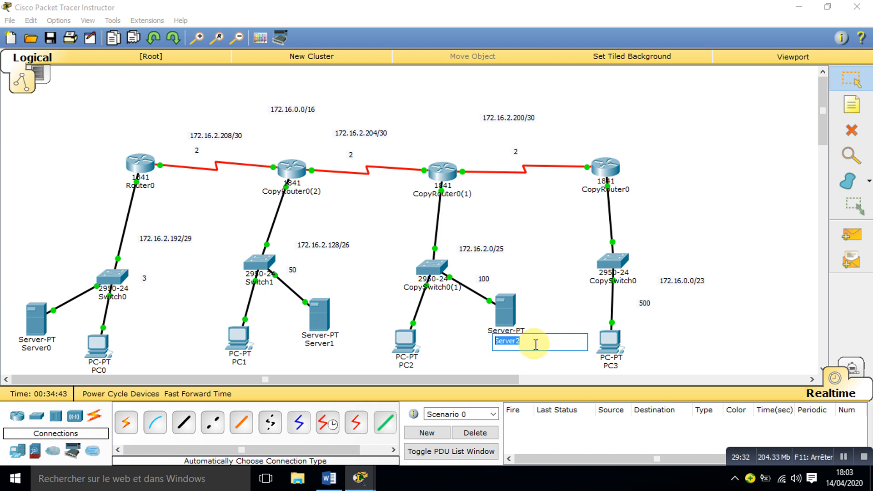
pyautogui.write('DHCP')
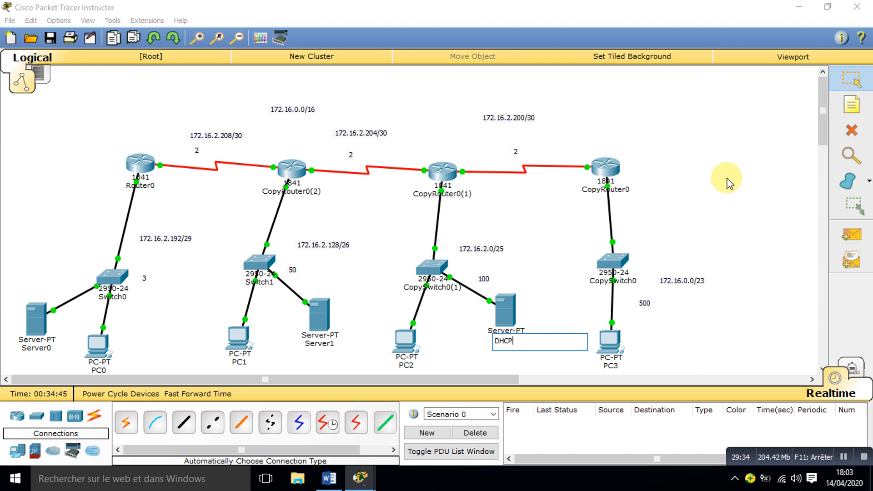
pyautogui.click(727, 178)
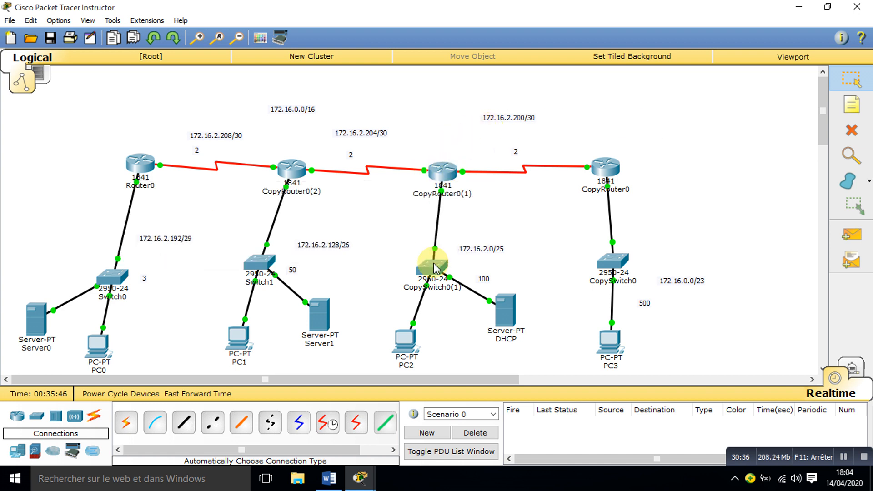
# Step: Open the DHCP server's DHCP service settings and switch the service on for FastEthernet0
pyautogui.moveTo(433, 269)
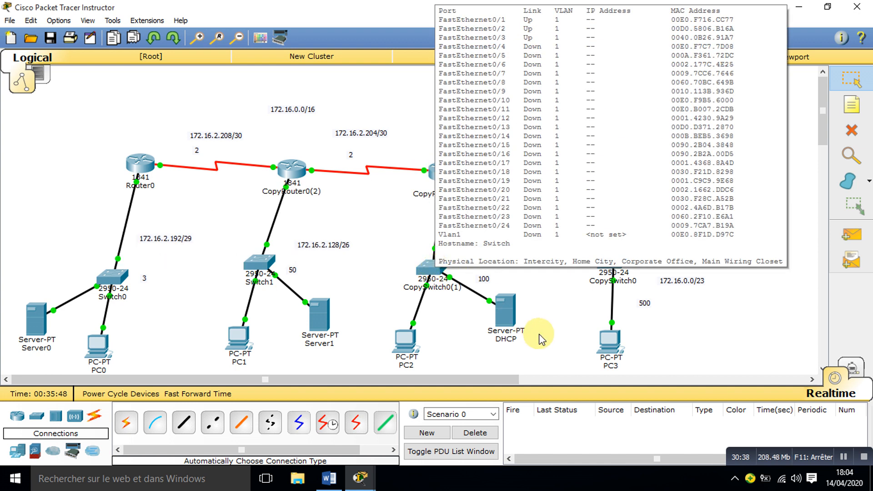
pyautogui.click(509, 315)
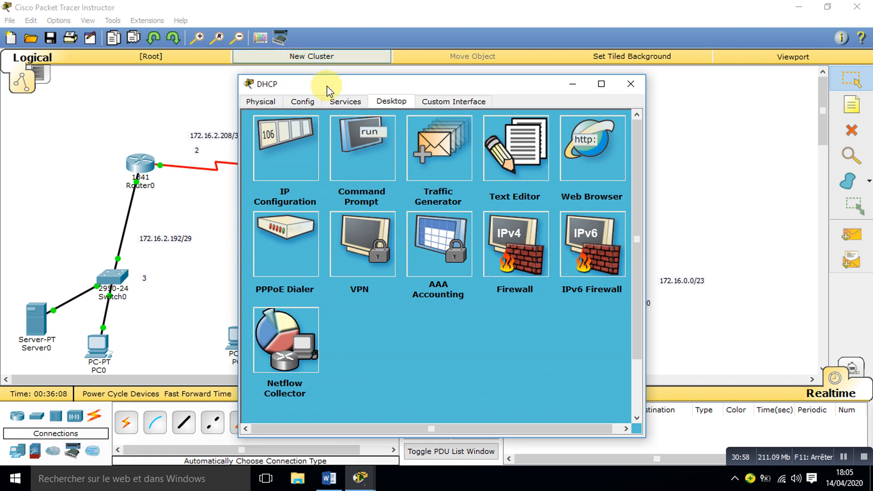
pyautogui.click(347, 102)
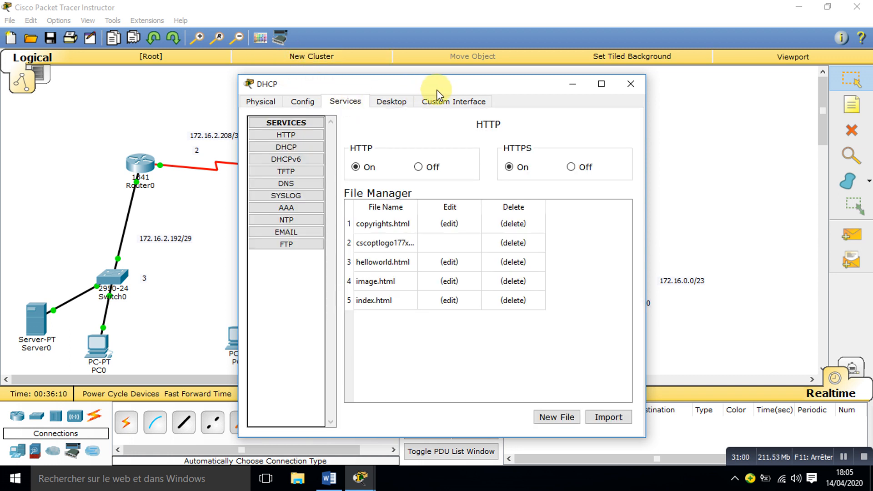
pyautogui.moveTo(437, 88); pyautogui.dragTo(730, 68)
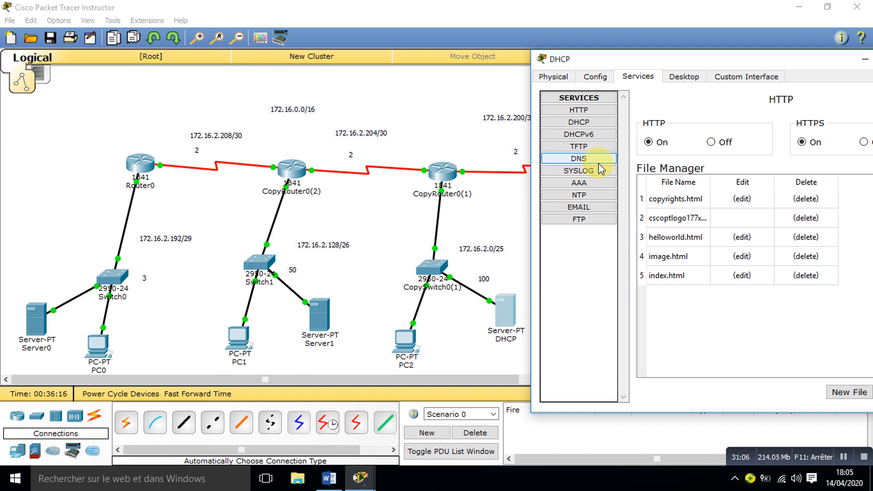
pyautogui.moveTo(661, 69); pyautogui.dragTo(585, 51)
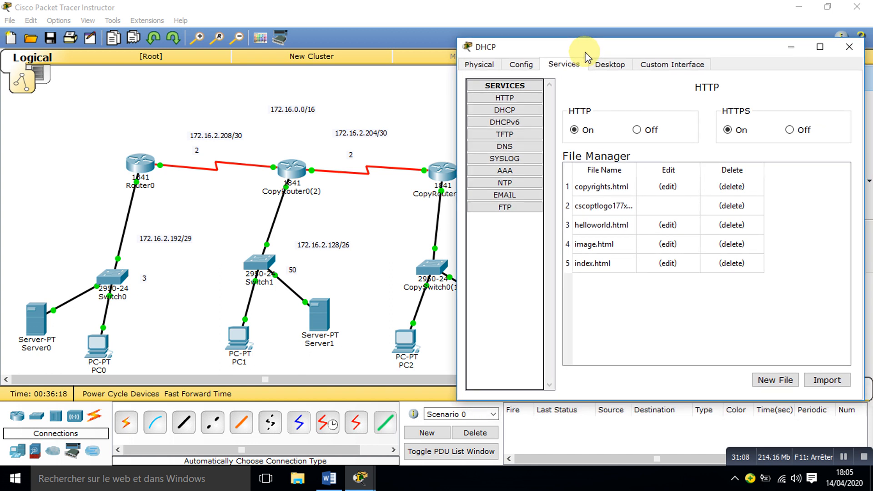
pyautogui.click(507, 113)
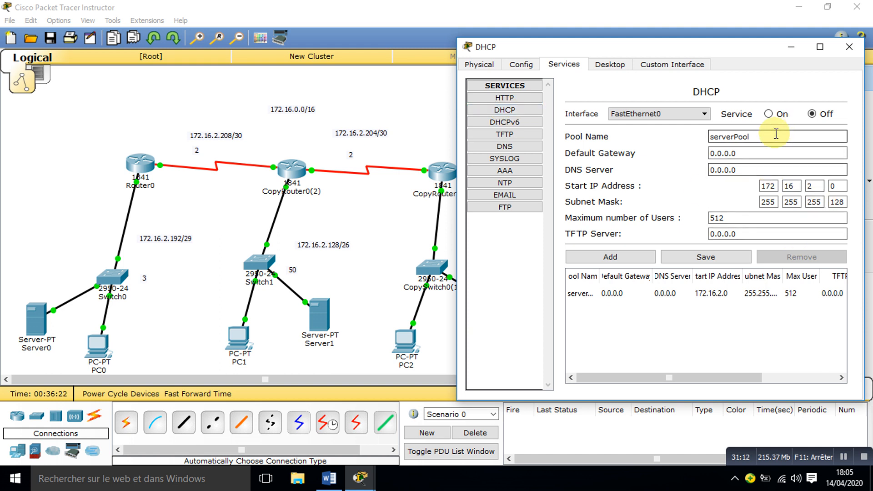
pyautogui.click(770, 114)
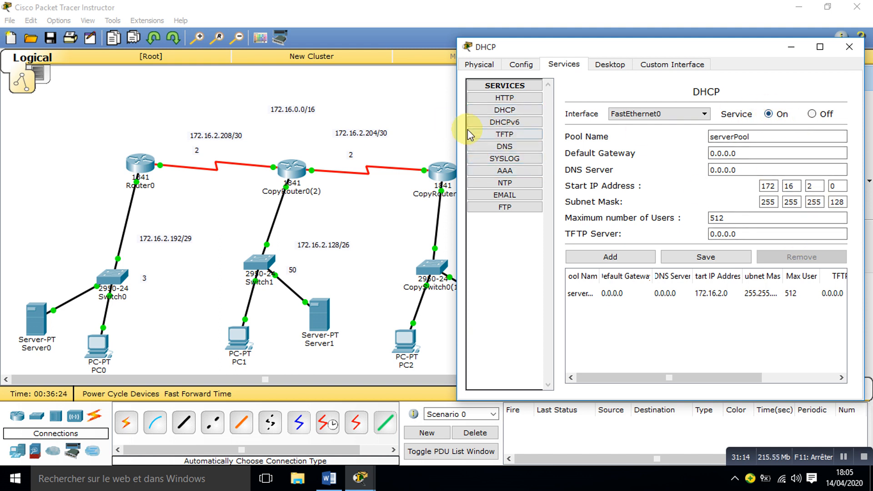
# Step: Set the default gateway of the DHCP server's serverPool to 172.16.2.1
pyautogui.click(406, 96)
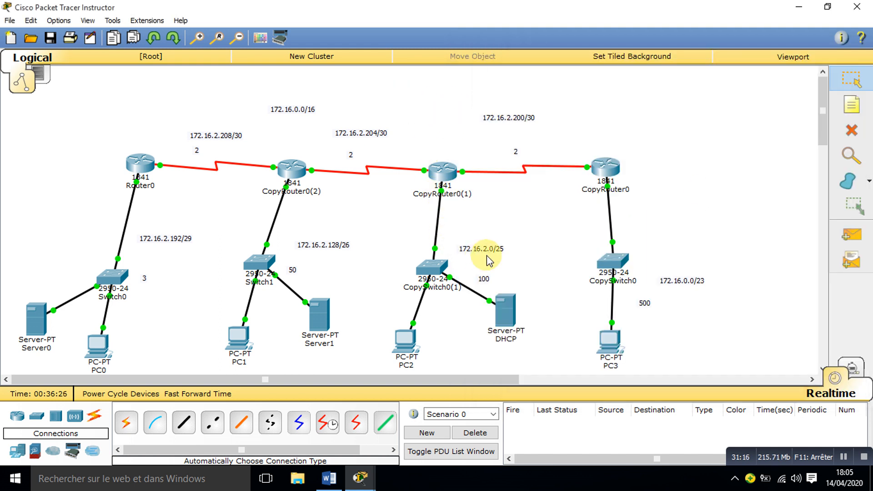
pyautogui.click(509, 316)
pyautogui.click(749, 154)
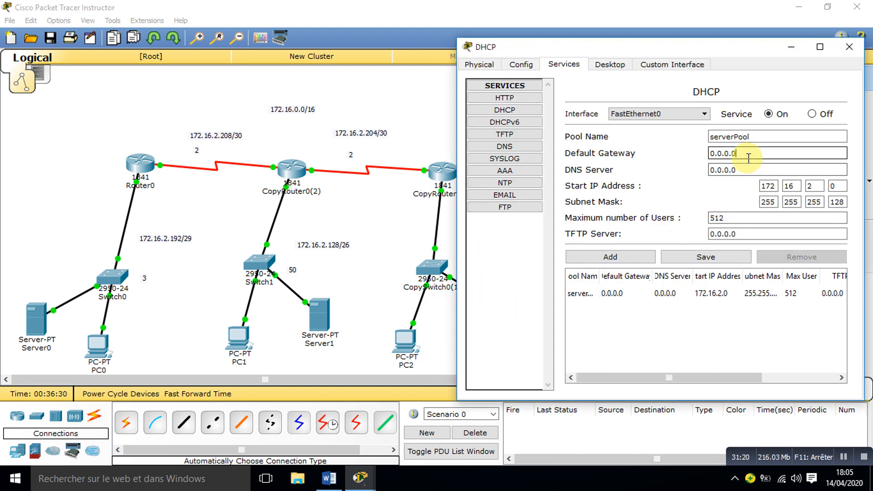
pyautogui.moveTo(749, 155); pyautogui.dragTo(663, 154)
pyautogui.write('172')
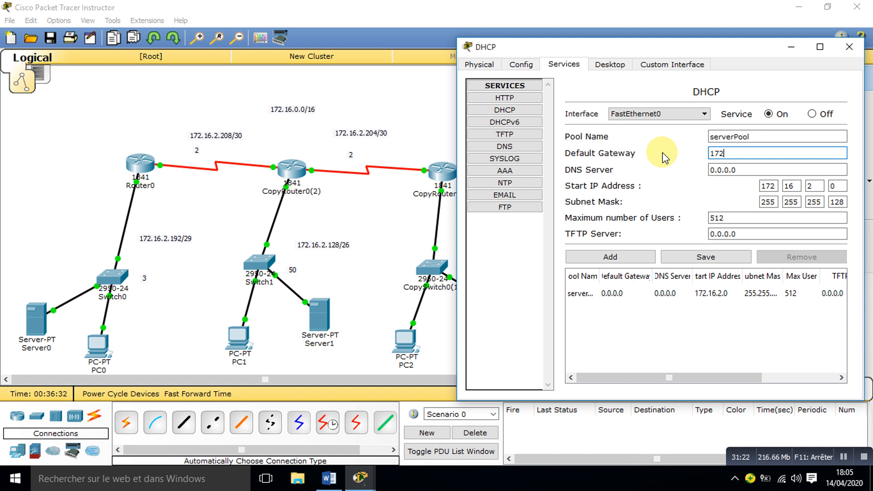
pyautogui.write('.16.2.1')
pyautogui.press('Tab')
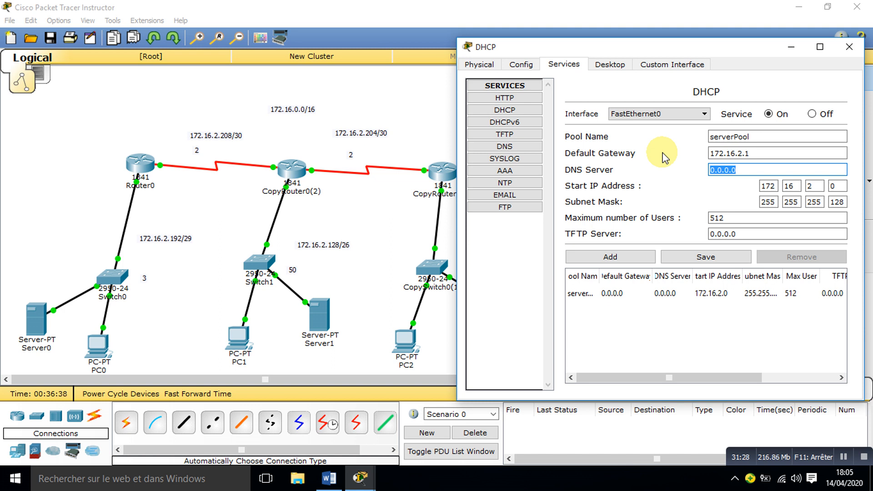
pyautogui.press('Tab')
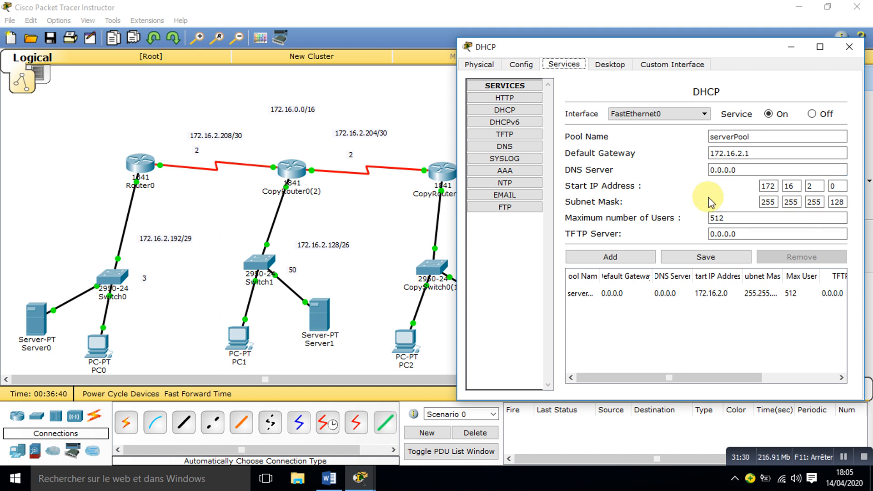
# Step: Set the start IP address of serverPool to 172.16.2.10
pyautogui.click(837, 186)
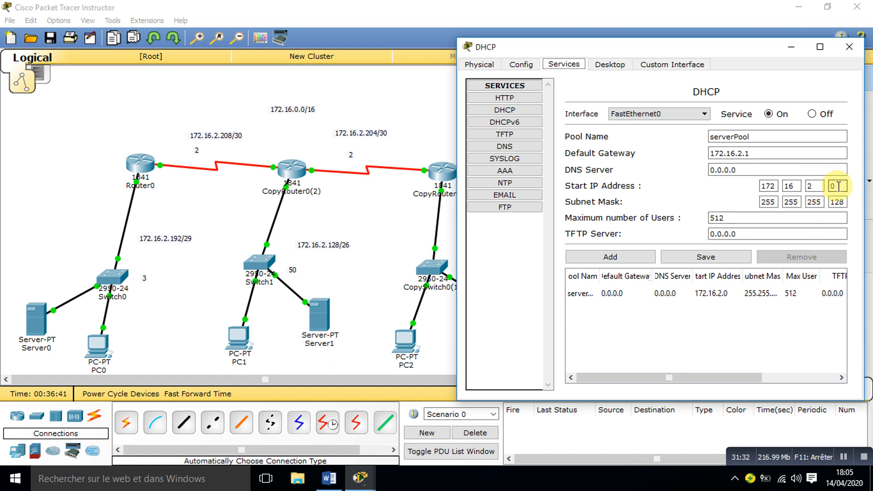
pyautogui.doubleClick(838, 186)
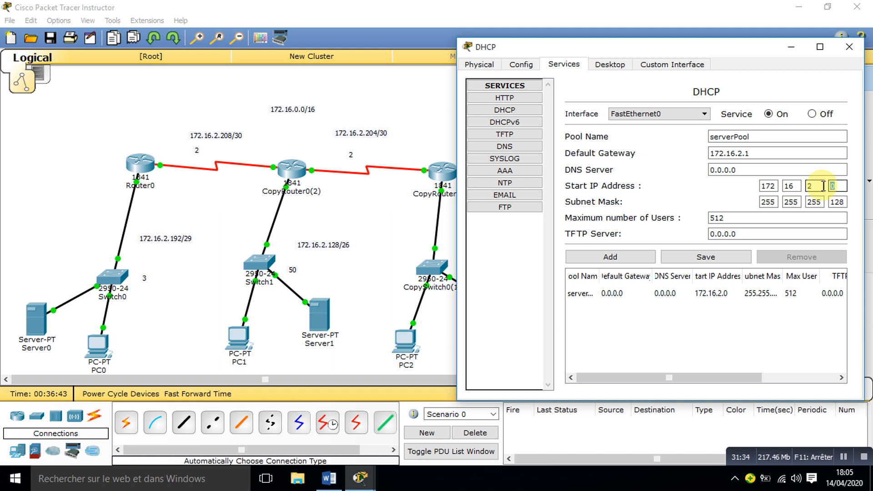
pyautogui.click(710, 194)
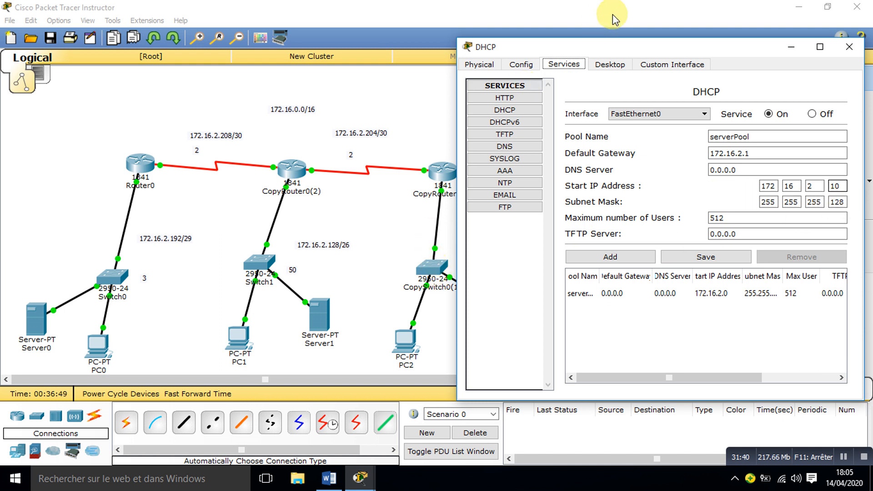
pyautogui.moveTo(607, 44); pyautogui.dragTo(492, 57)
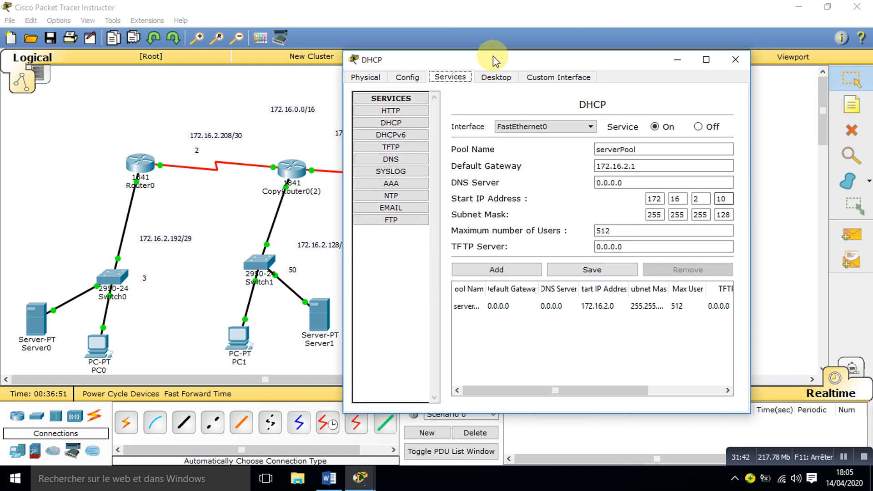
# Step: Save the edited serverPool settings on the DHCP server and close its configuration window
pyautogui.click(571, 272)
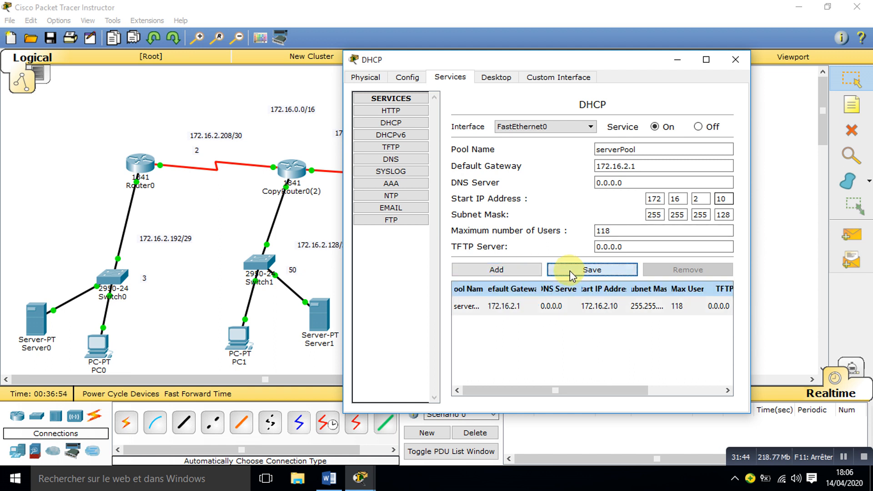
pyautogui.click(736, 59)
# Step: Switch PC2's IPv4 configuration from static addressing to DHCP
pyautogui.click(411, 349)
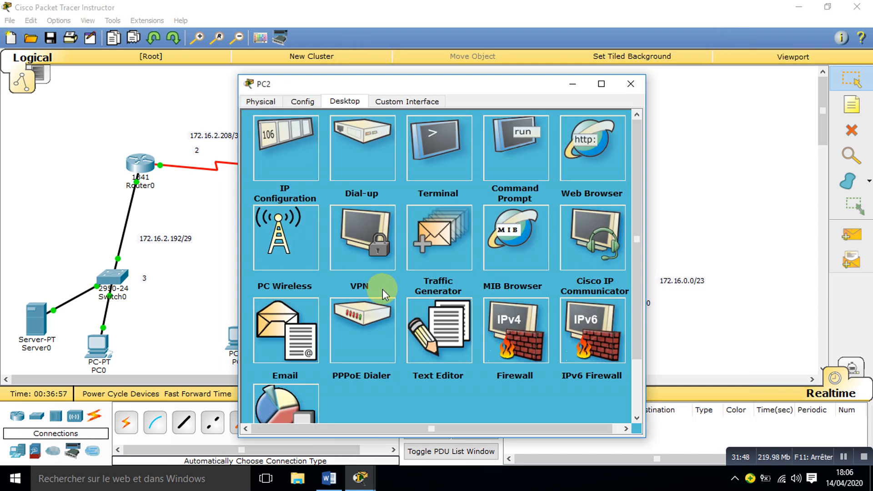
pyautogui.click(302, 138)
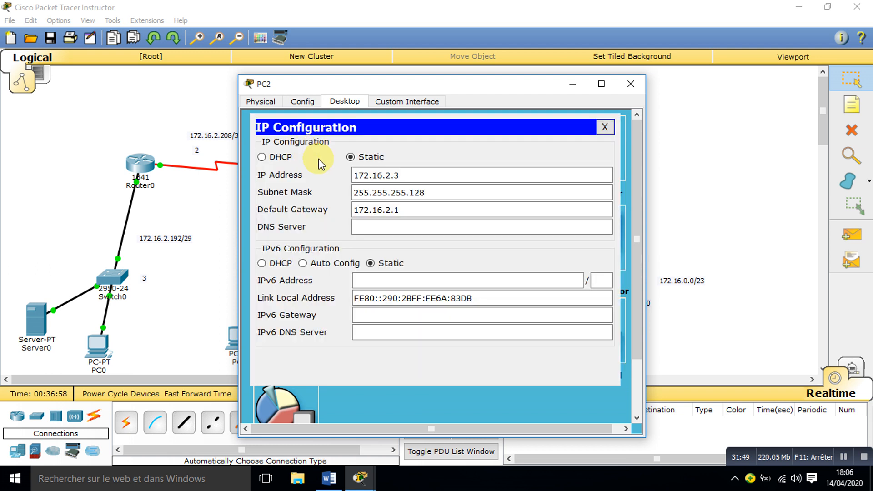
pyautogui.click(281, 157)
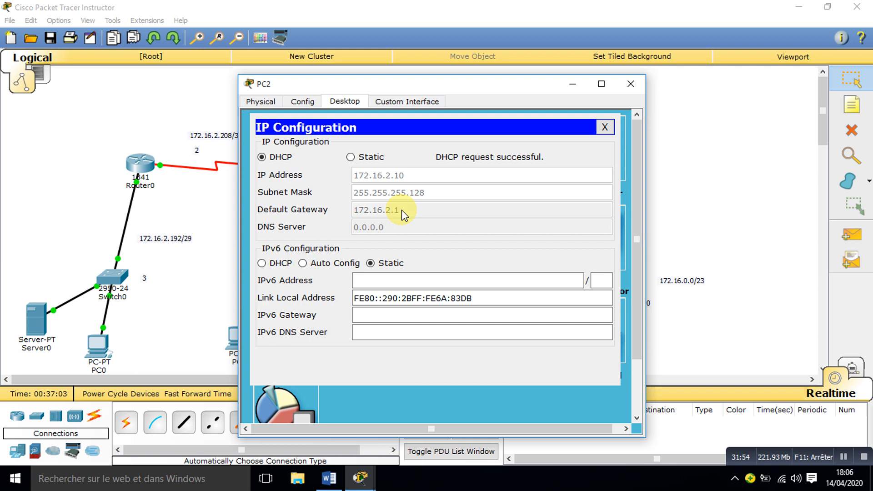
pyautogui.click(630, 84)
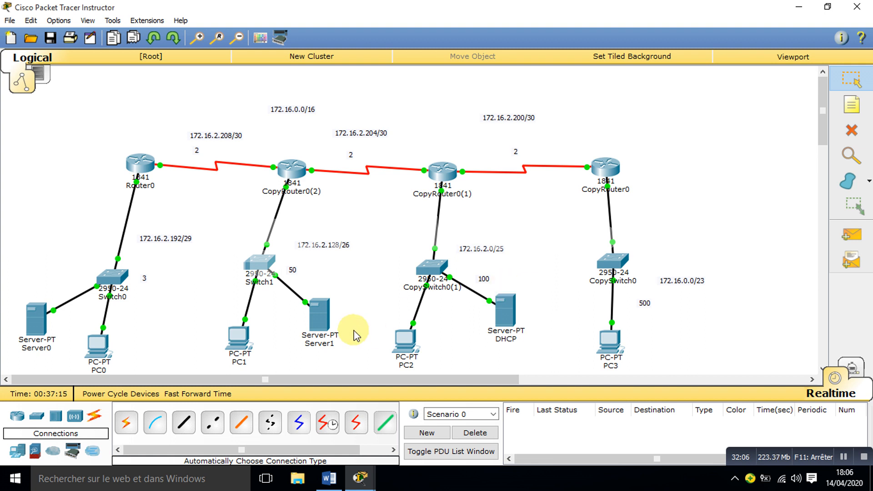
# Step: Rename Server1 on the 172.16.2.128/26 network as DNS
pyautogui.click(321, 346)
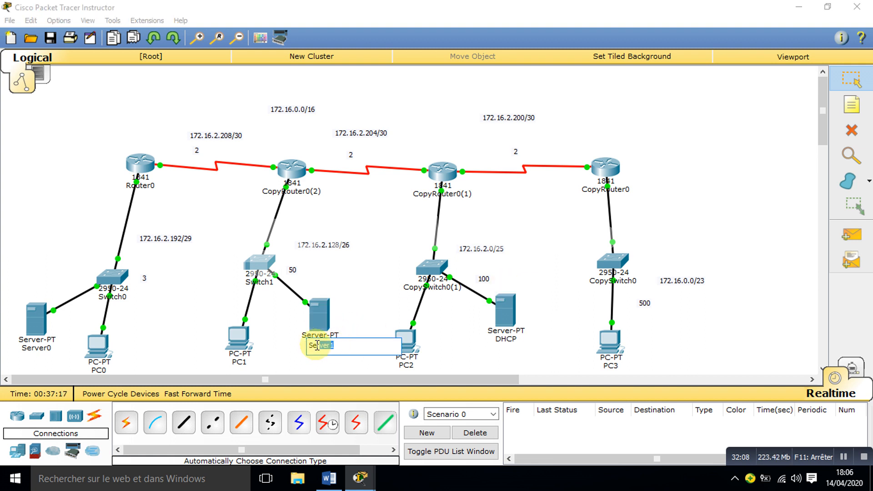
pyautogui.write('DNS')
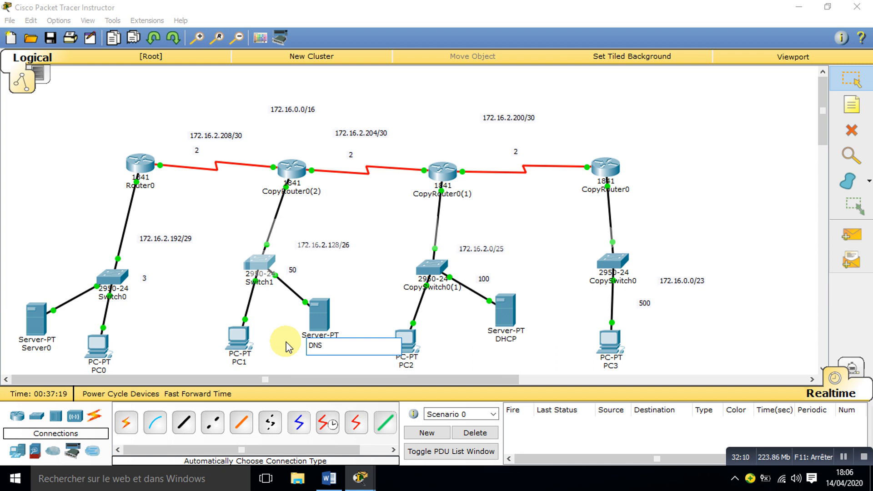
pyautogui.click(696, 189)
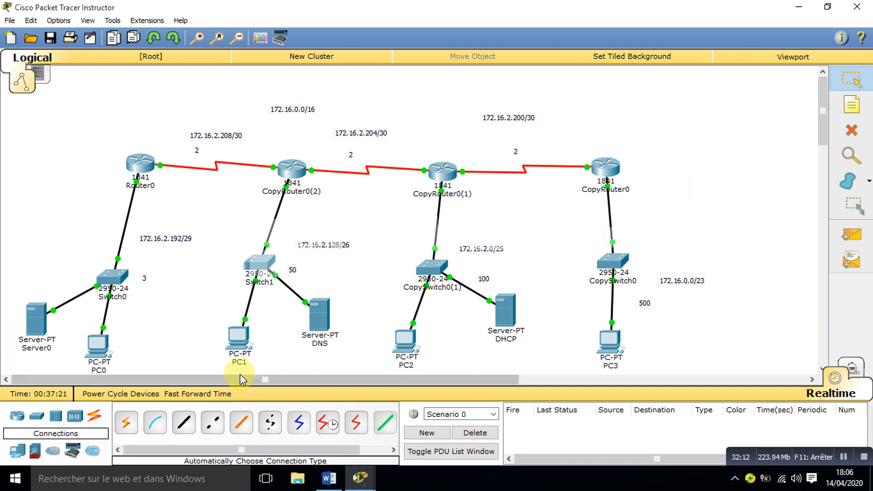
pyautogui.click(41, 349)
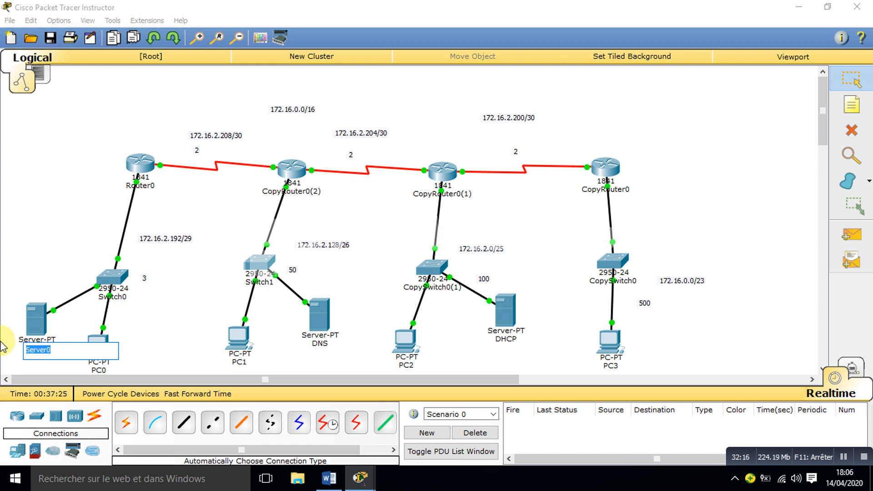
pyautogui.write('www.TRI.COM')
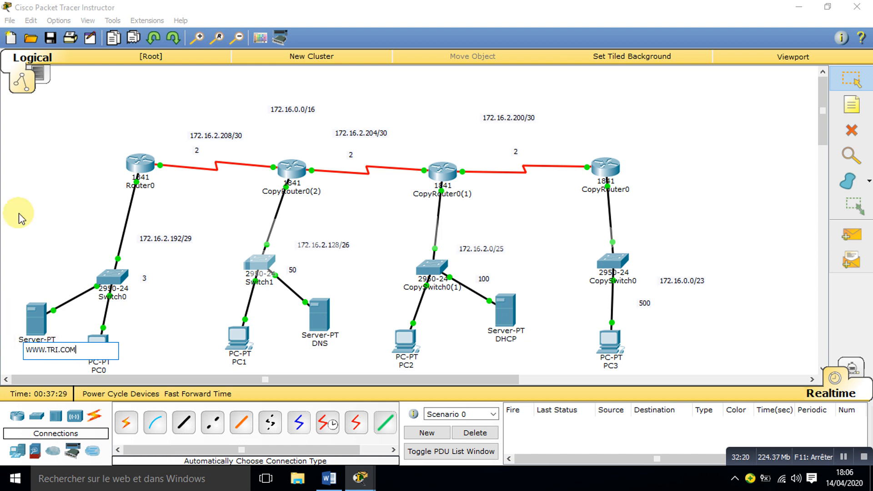
pyautogui.click(32, 165)
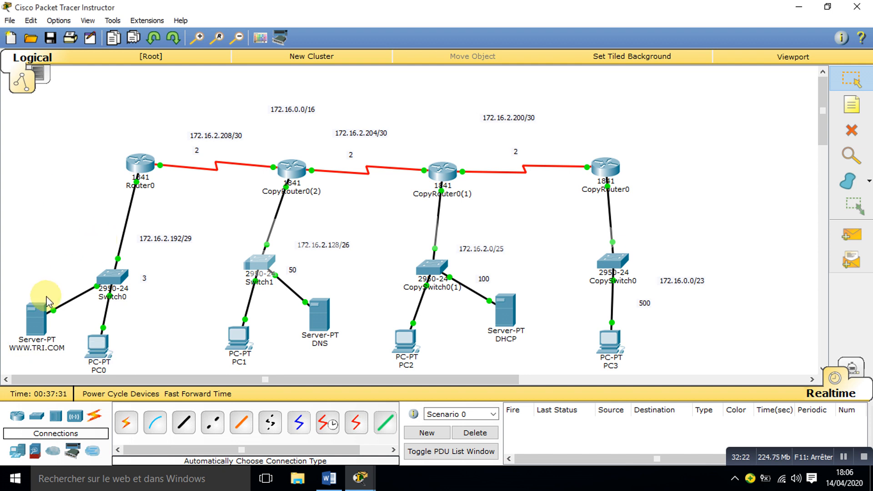
pyautogui.click(40, 309)
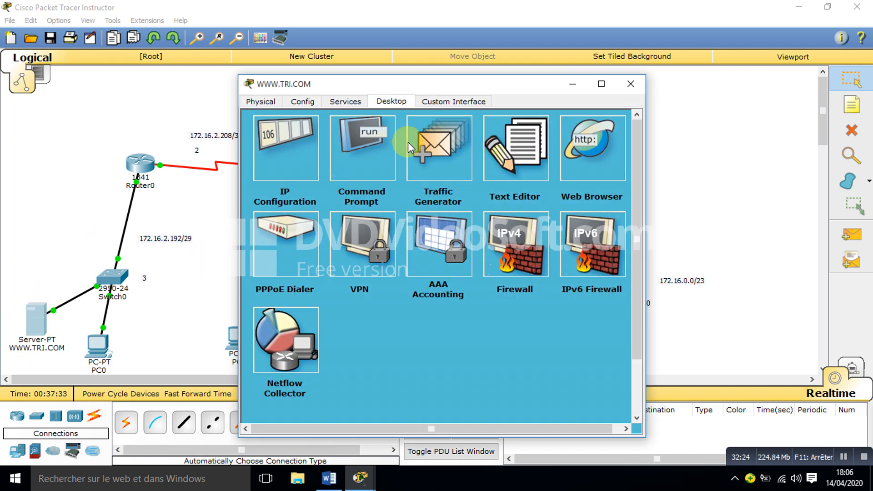
pyautogui.click(353, 103)
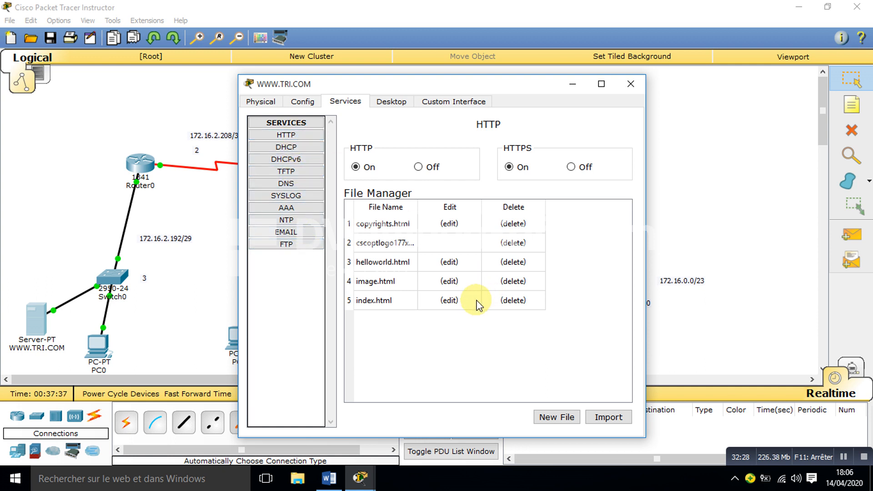
pyautogui.click(448, 301)
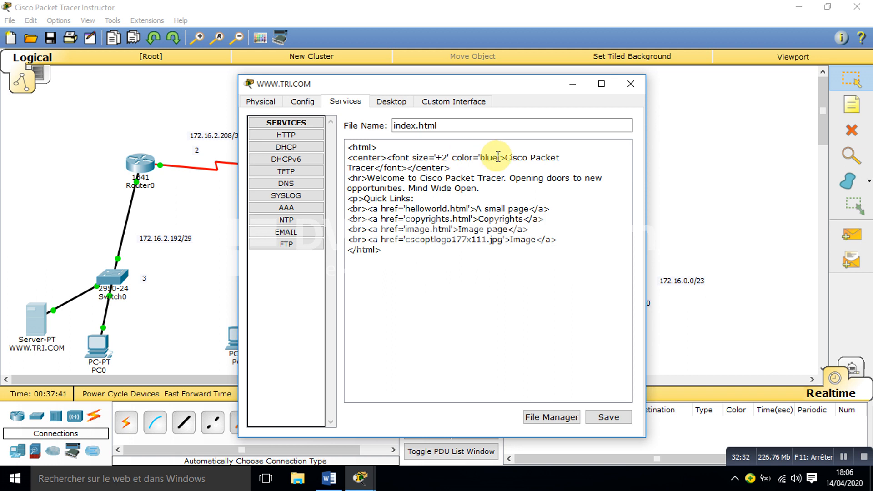
pyautogui.moveTo(498, 156); pyautogui.dragTo(483, 156)
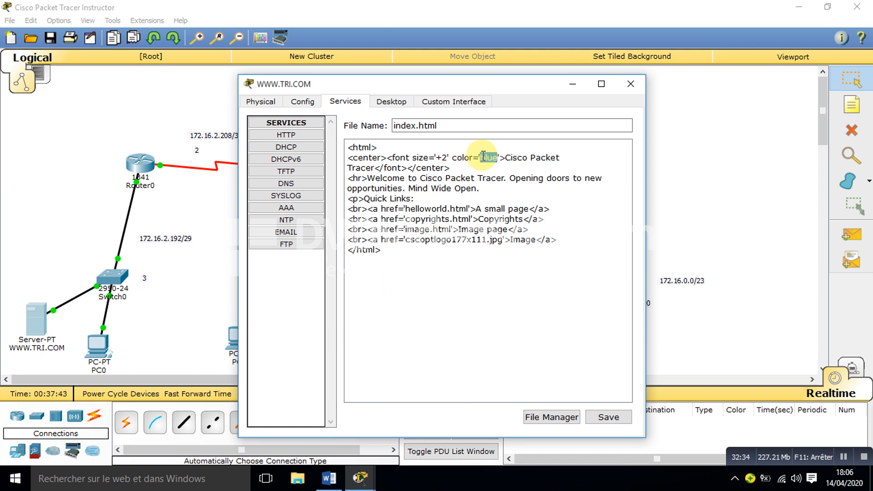
pyautogui.write('RED')
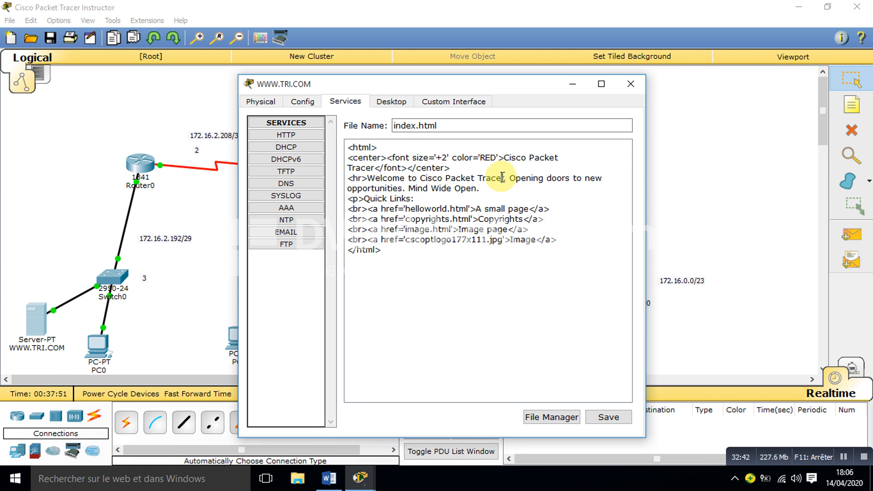
# Step: Replace "Cisco Packet Tracer" in the welcome line of index.html with "TRI101 & MIR 201"
pyautogui.moveTo(501, 178); pyautogui.dragTo(422, 178)
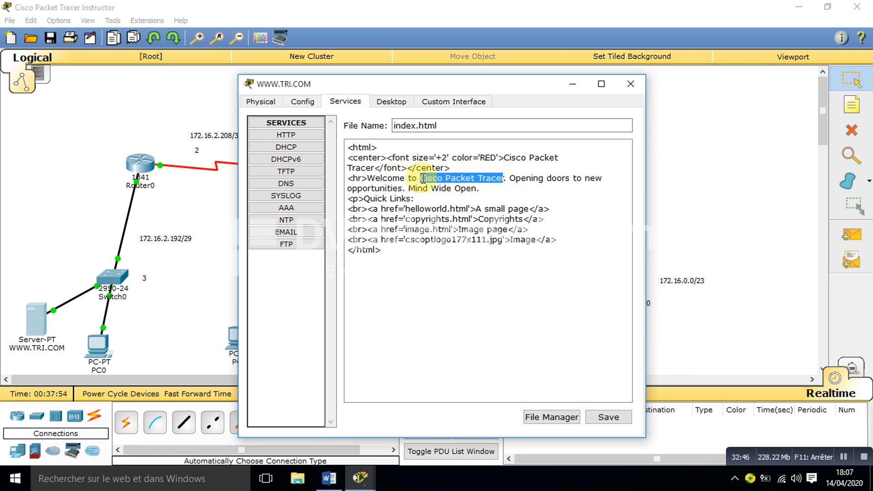
pyautogui.write('tri')
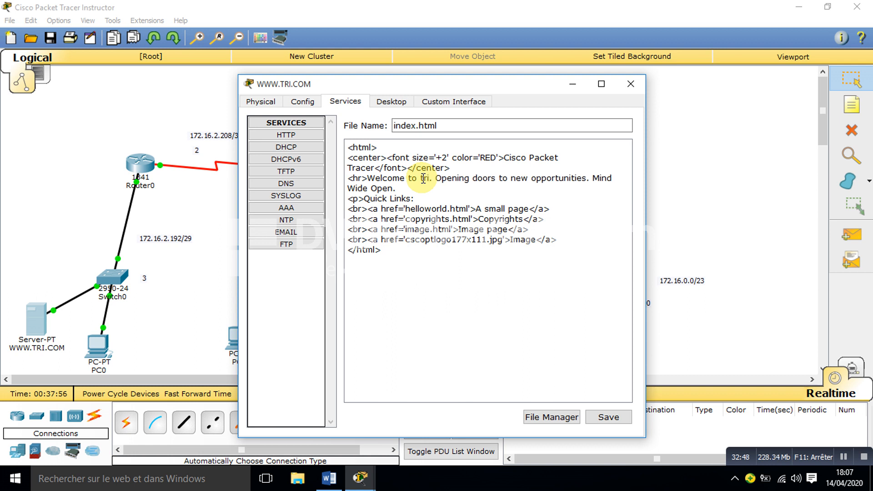
pyautogui.press('BackSpace')
pyautogui.press('BackSpace')
pyautogui.press('BackSpace')
pyautogui.write('TR')
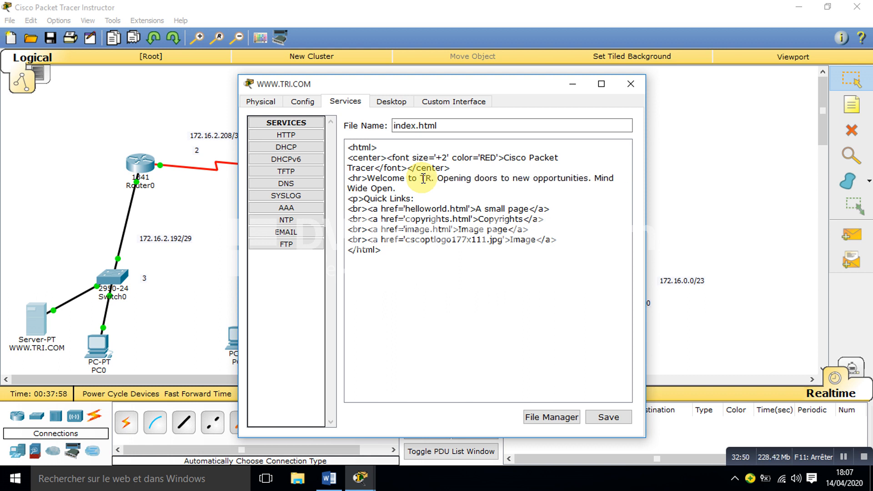
pyautogui.write('I101 ')
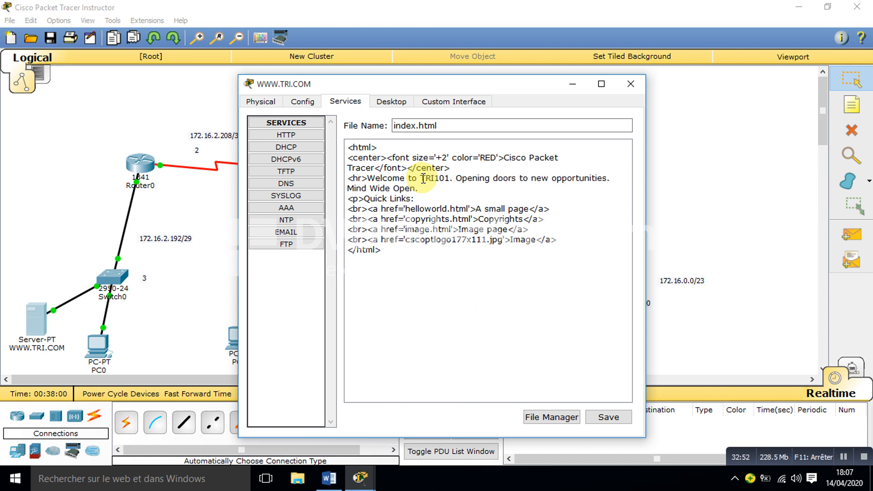
pyautogui.write('ET')
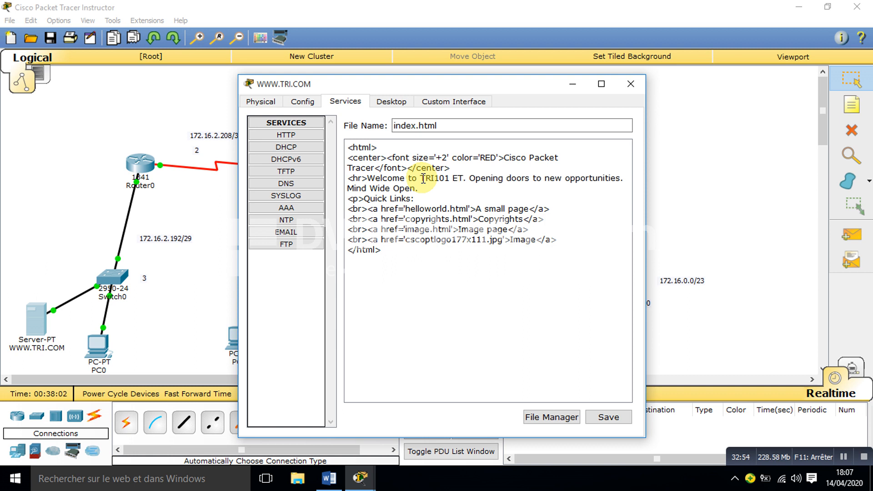
pyautogui.press('BackSpace')
pyautogui.press('BackSpace')
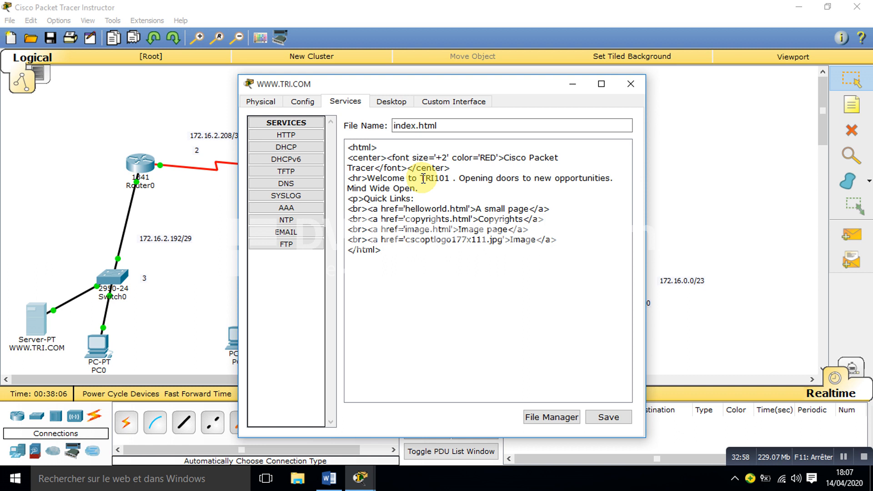
pyautogui.write('& ')
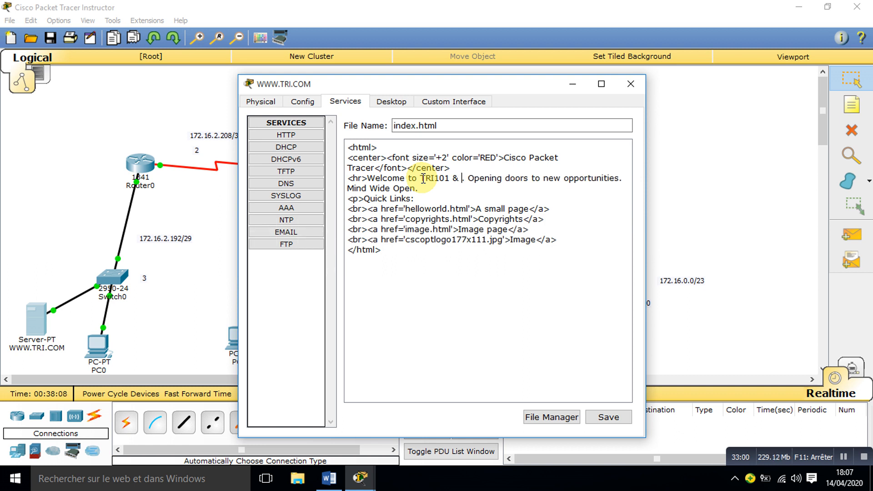
pyautogui.write('mi')
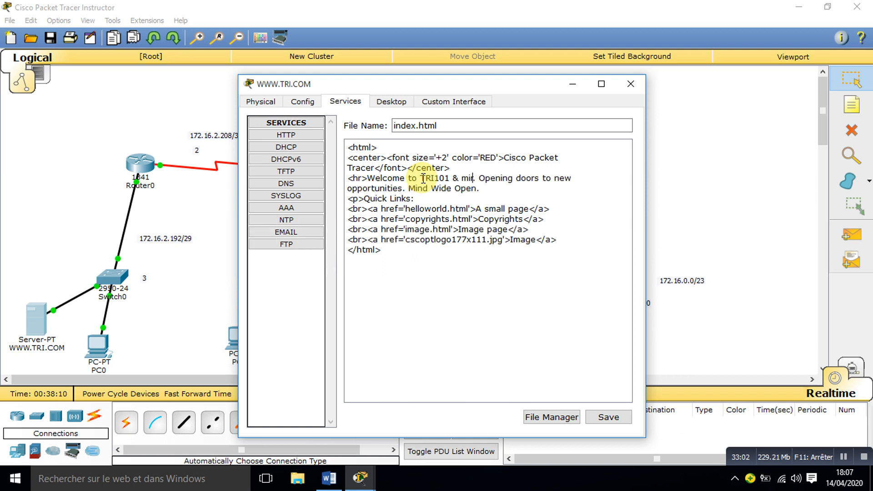
pyautogui.write('r')
pyautogui.press('BackSpace')
pyautogui.press('BackSpace')
pyautogui.press('BackSpace')
pyautogui.write('MIR')
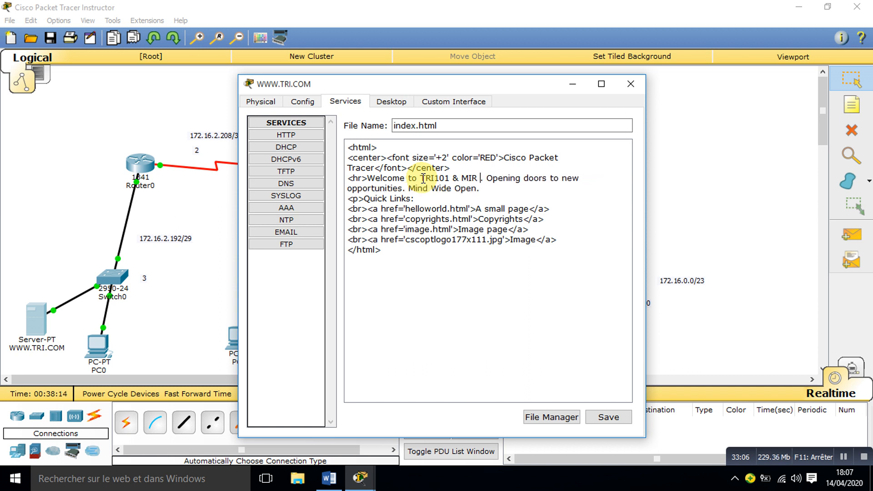
pyautogui.write(' 201')
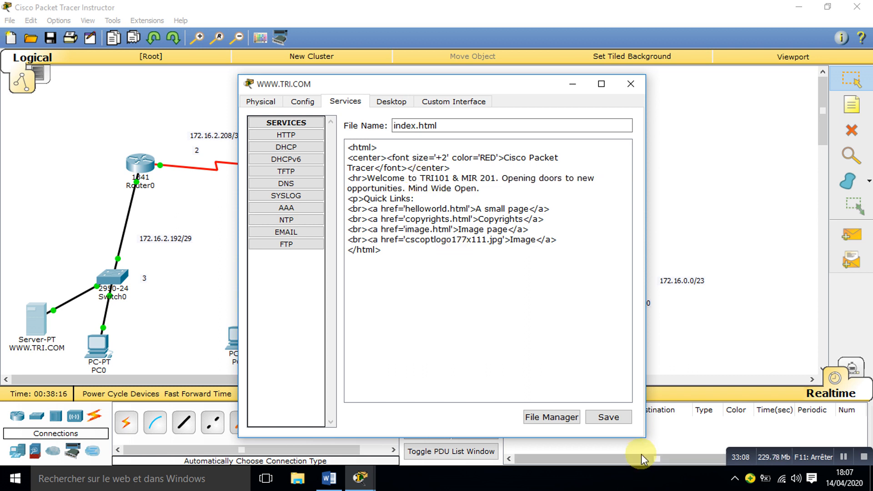
pyautogui.click(608, 416)
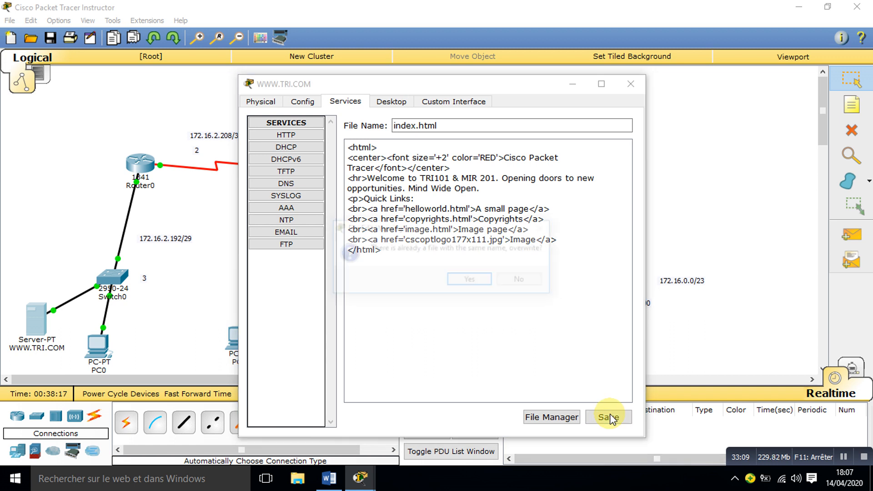
pyautogui.click(468, 279)
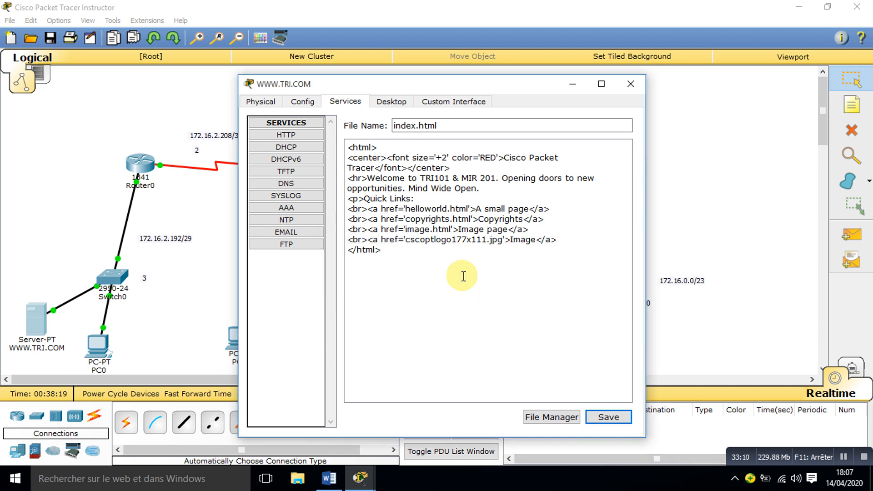
pyautogui.click(631, 84)
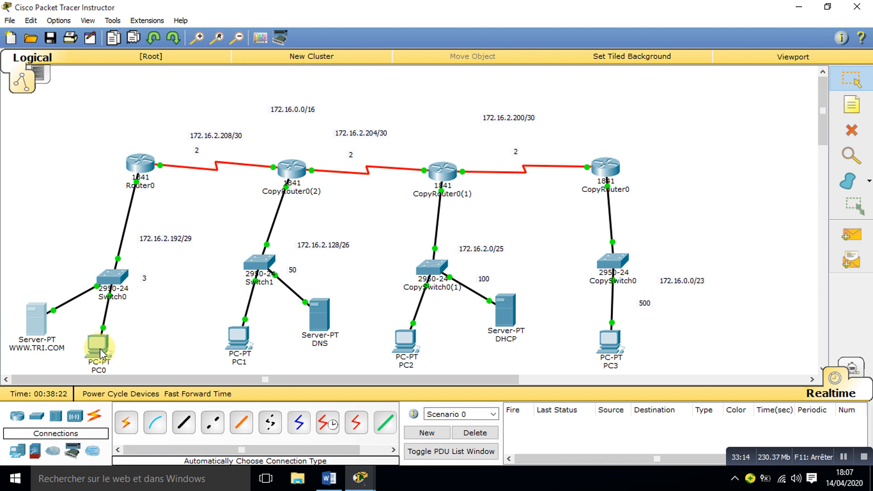
pyautogui.moveTo(32, 320)
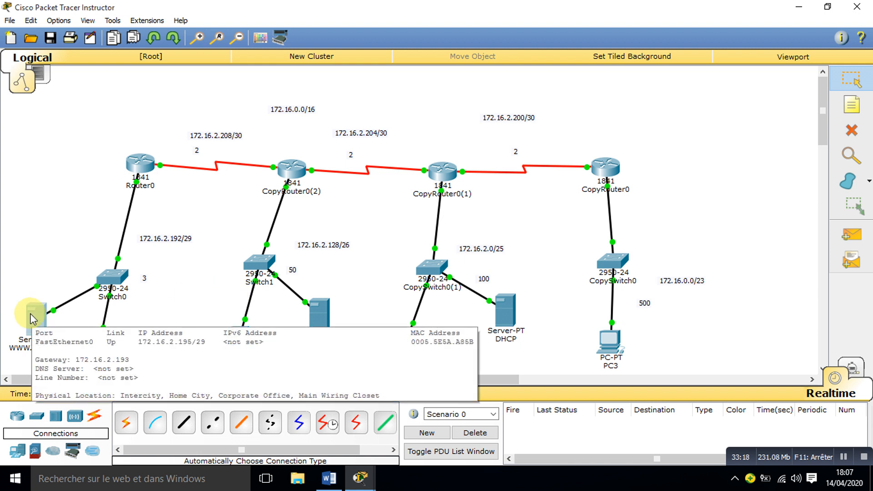
pyautogui.click(97, 346)
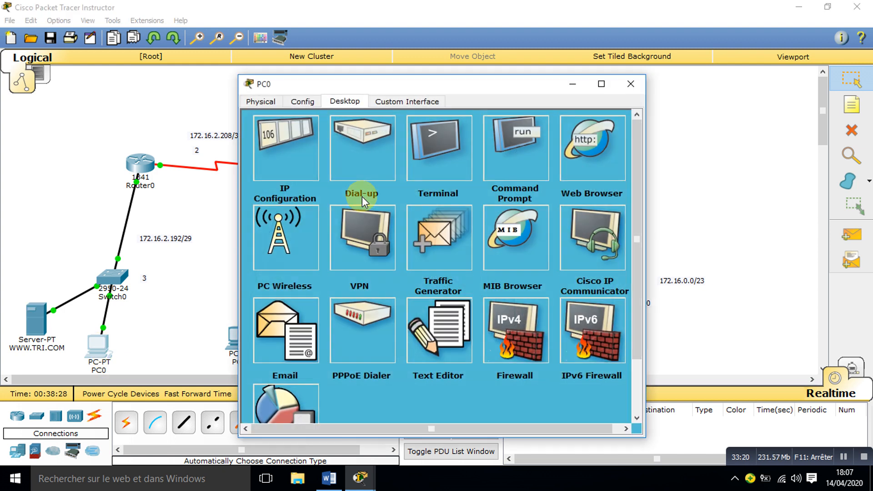
pyautogui.click(591, 157)
pyautogui.click(370, 154)
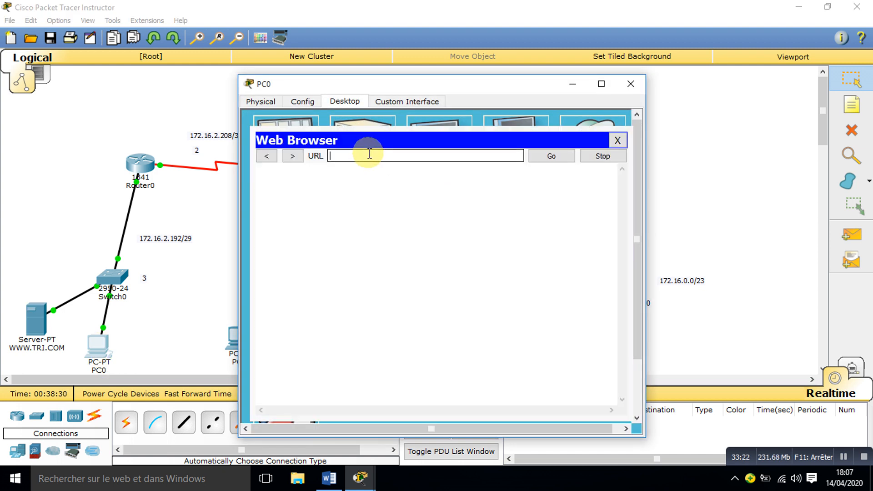
pyautogui.write('172.16.2.195')
pyautogui.press('Return')
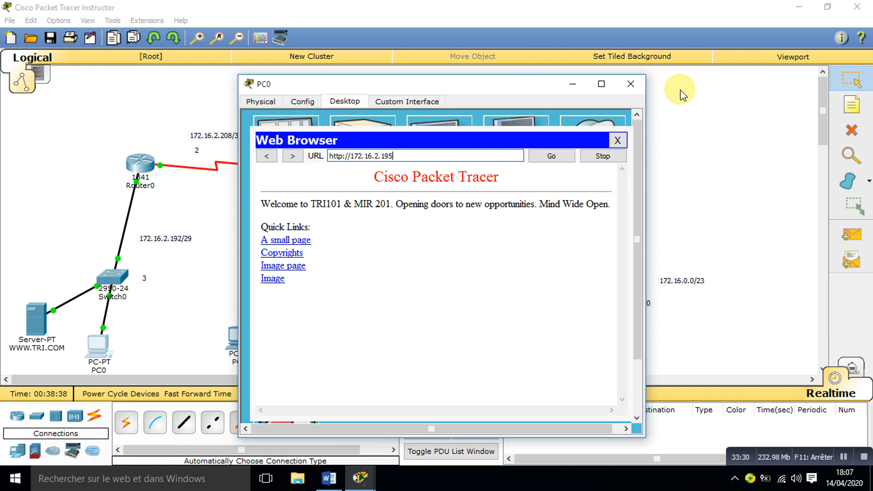
pyautogui.click(631, 84)
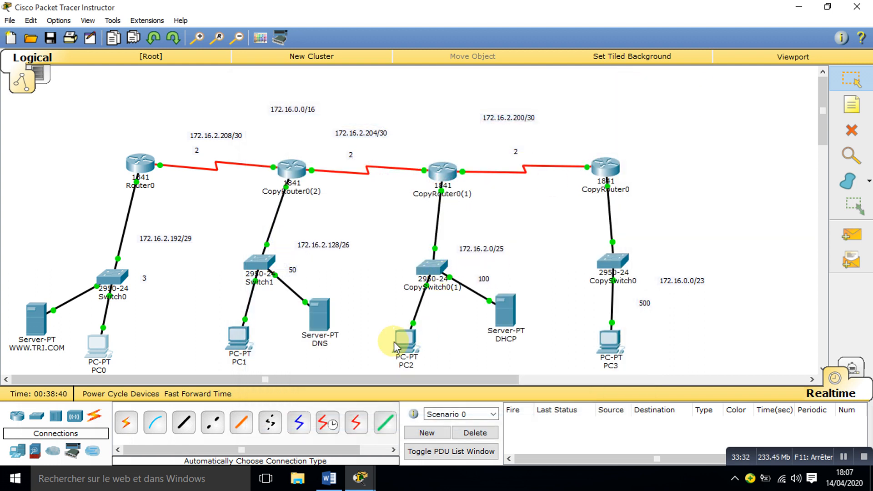
pyautogui.click(611, 332)
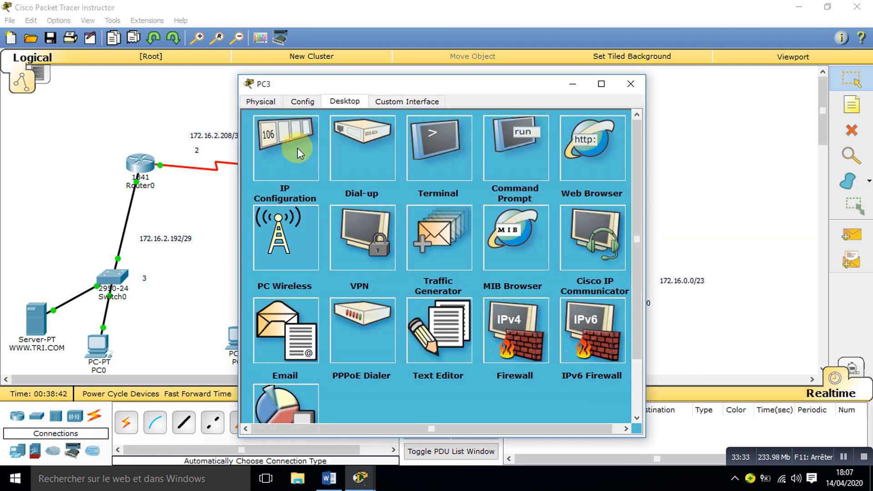
pyautogui.click(582, 162)
pyautogui.click(364, 155)
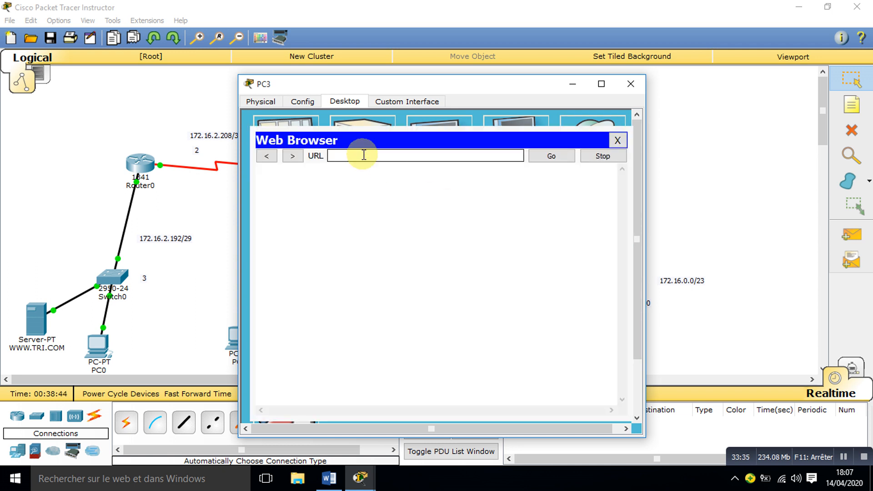
pyautogui.write('172')
pyautogui.write('.16.2.1')
pyautogui.write('96')
pyautogui.press('Return')
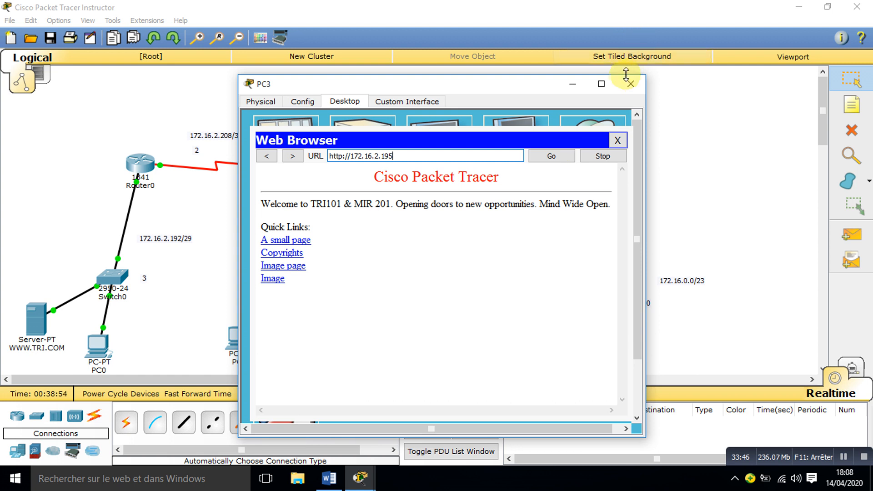
pyautogui.click(629, 85)
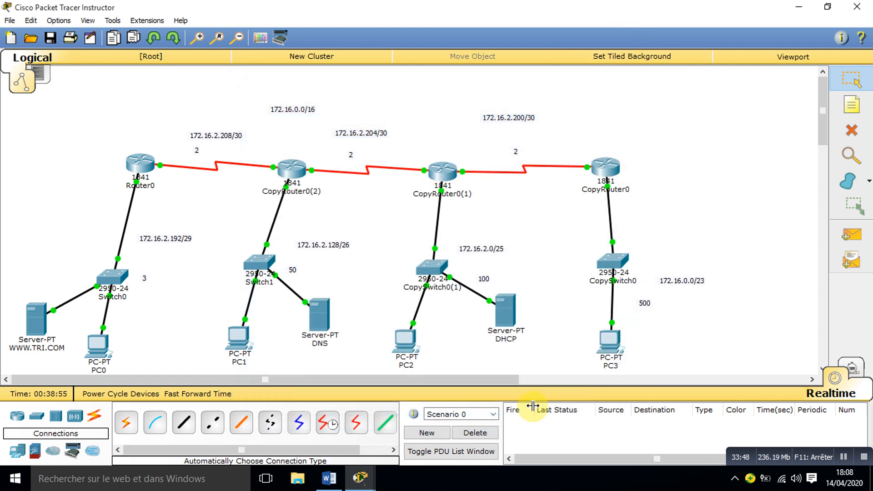
pyautogui.click(610, 347)
pyautogui.click(581, 136)
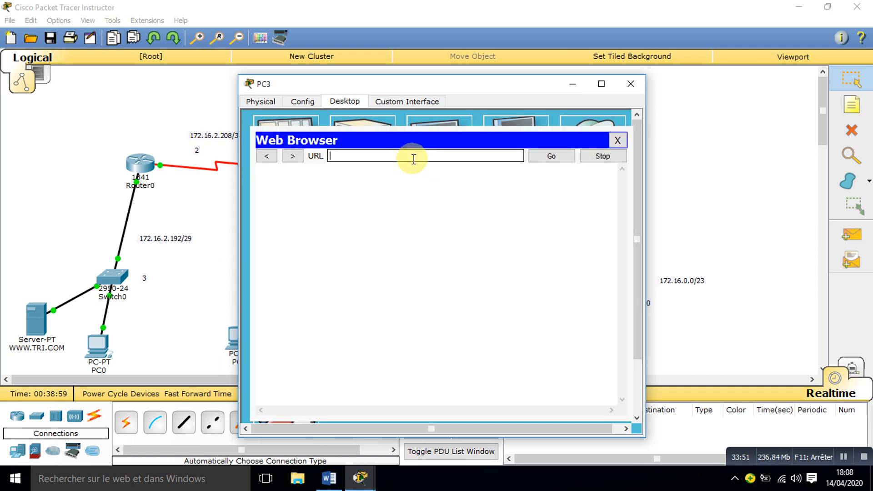
pyautogui.write('www')
pyautogui.click(552, 156)
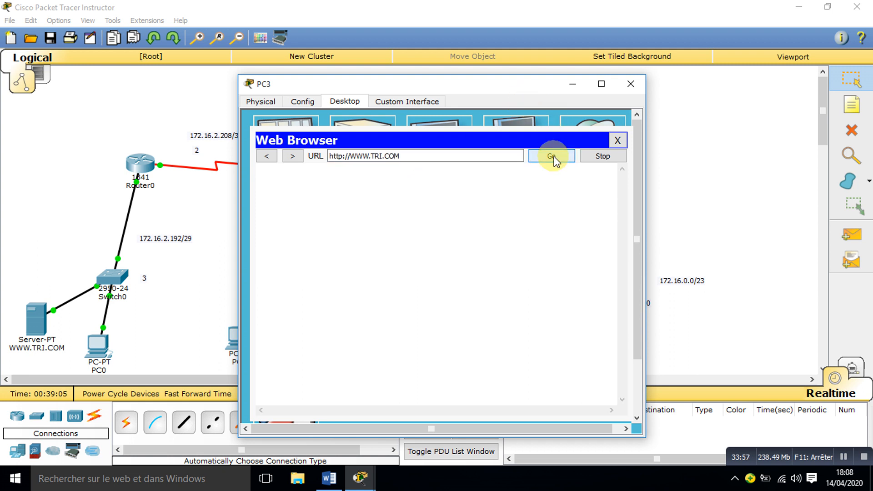
pyautogui.click(633, 81)
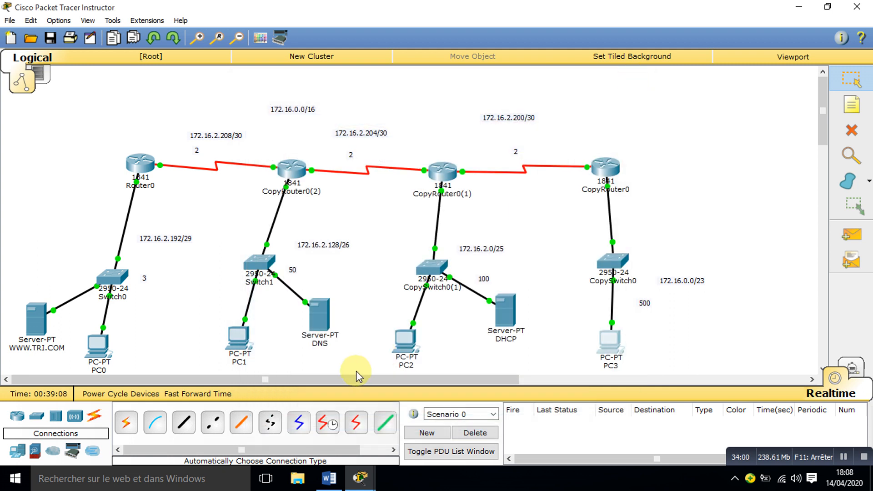
# Step: Turn on the DNS service on the DNS server
pyautogui.click(320, 315)
pyautogui.click(335, 101)
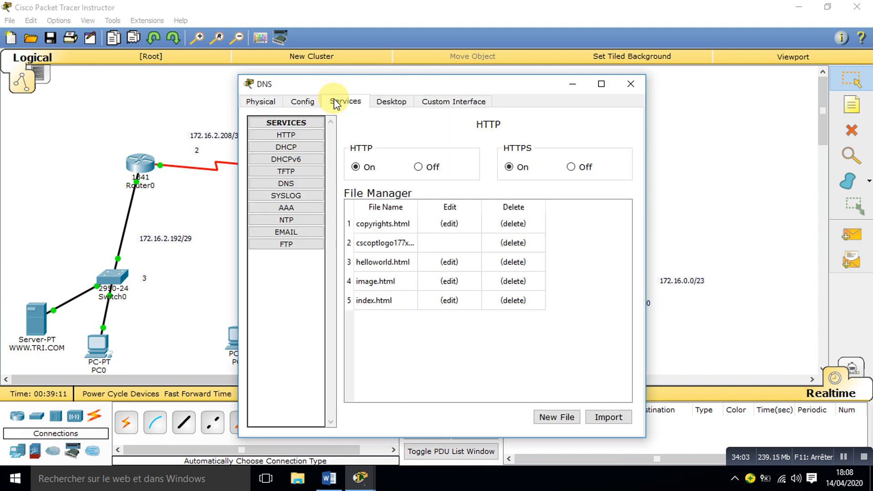
pyautogui.click(295, 184)
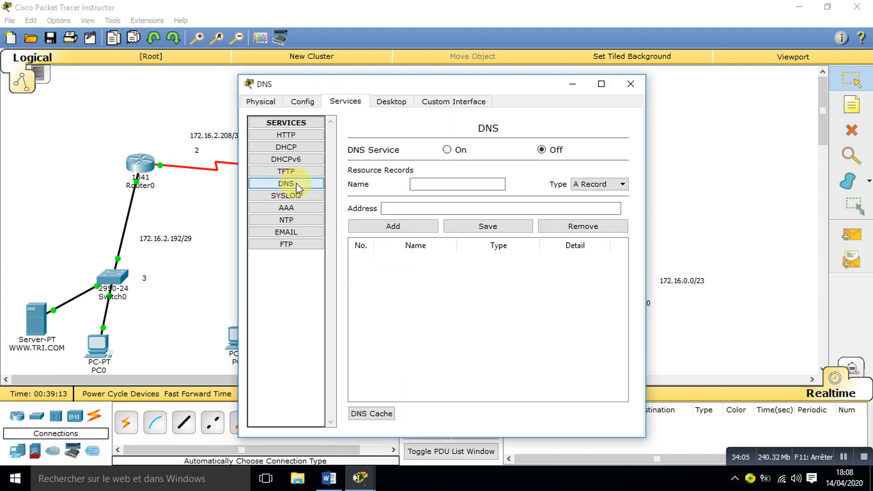
pyautogui.click(446, 151)
pyautogui.click(440, 183)
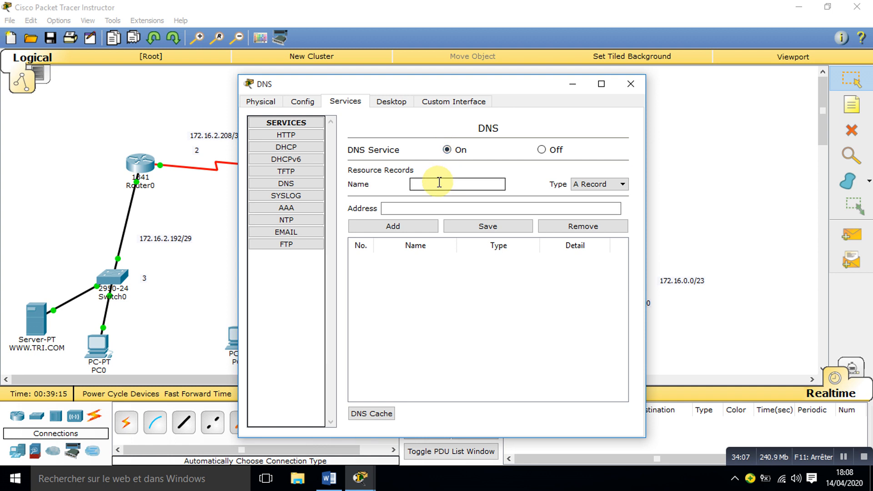
pyautogui.write('www.tri.co')
pyautogui.click(461, 207)
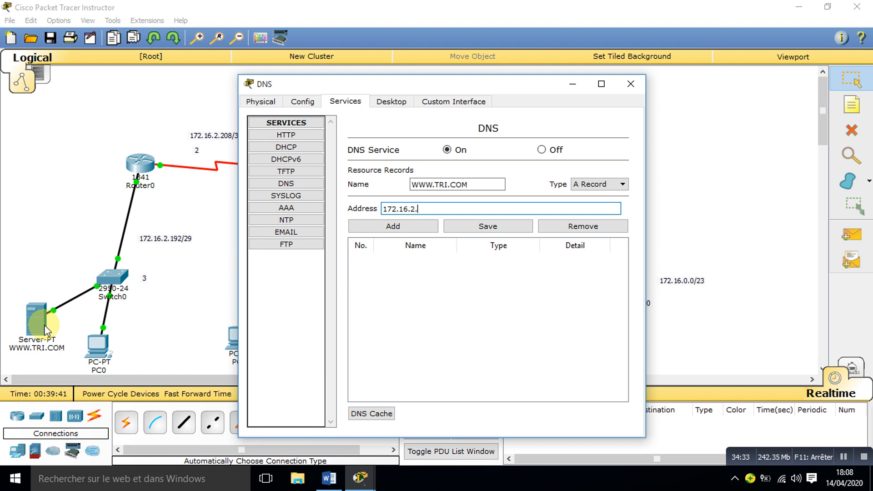
pyautogui.click(47, 194)
pyautogui.moveTo(38, 327)
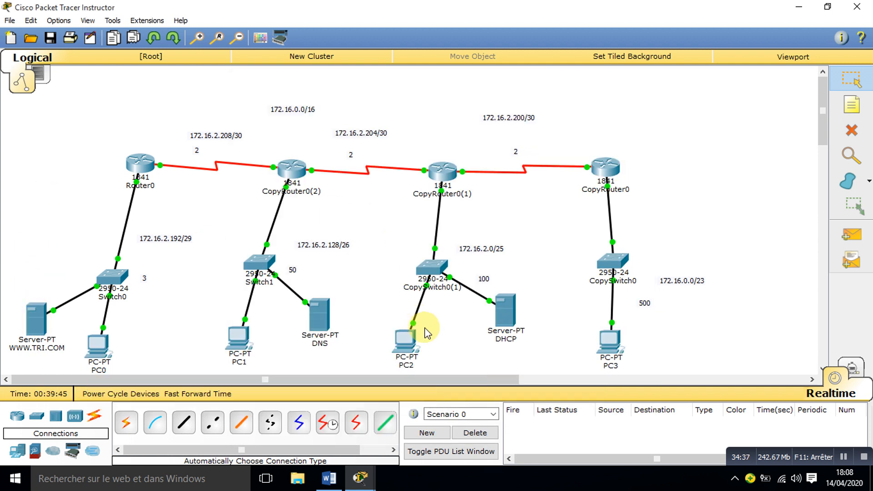
pyautogui.click(320, 320)
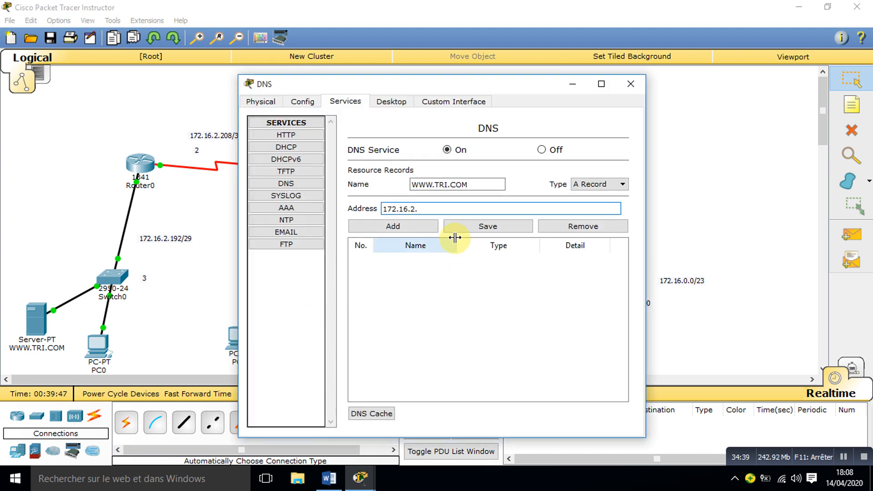
pyautogui.write('95')
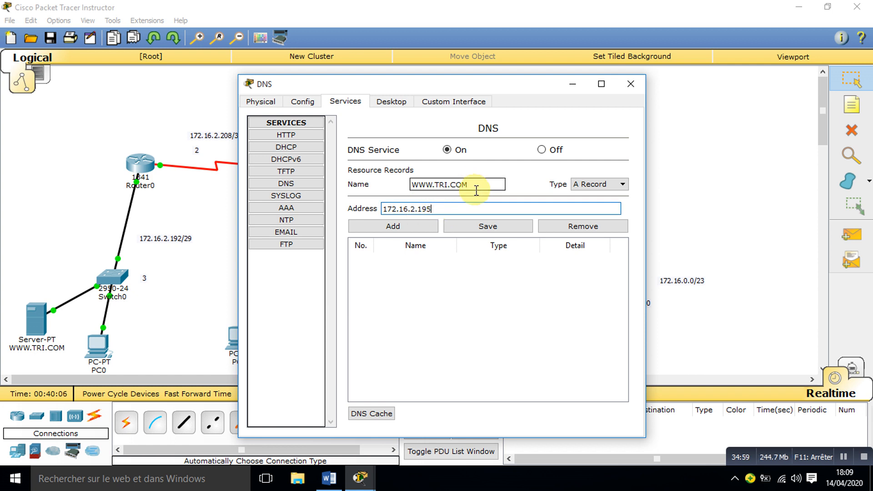
pyautogui.click(380, 233)
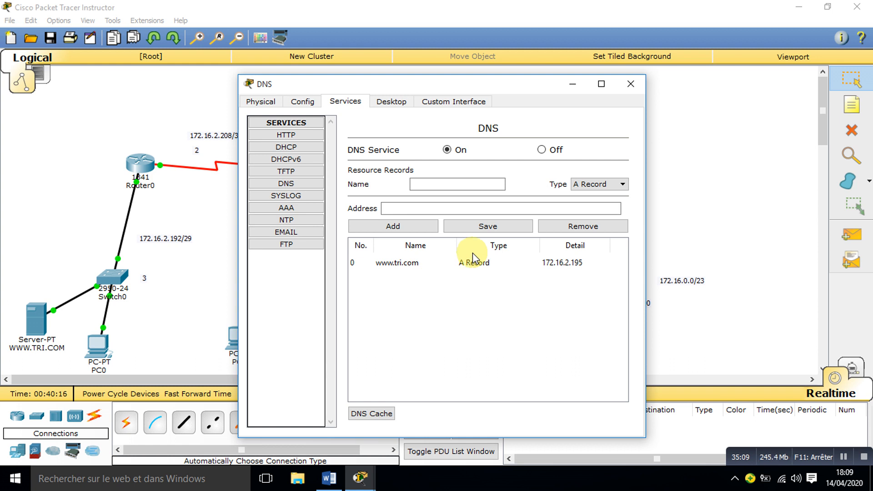
pyautogui.click(635, 82)
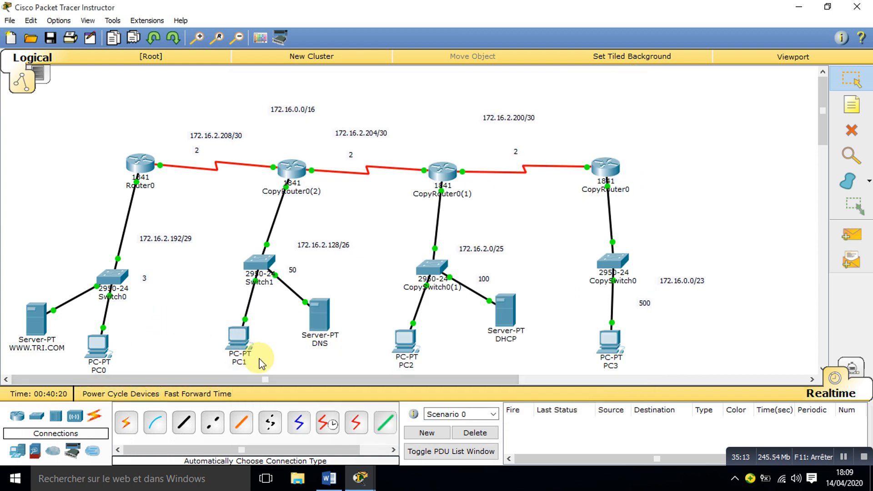
# Step: Open the DHCP server's DHCP service settings and look up the DNS server's IP address in the topology
pyautogui.click(503, 325)
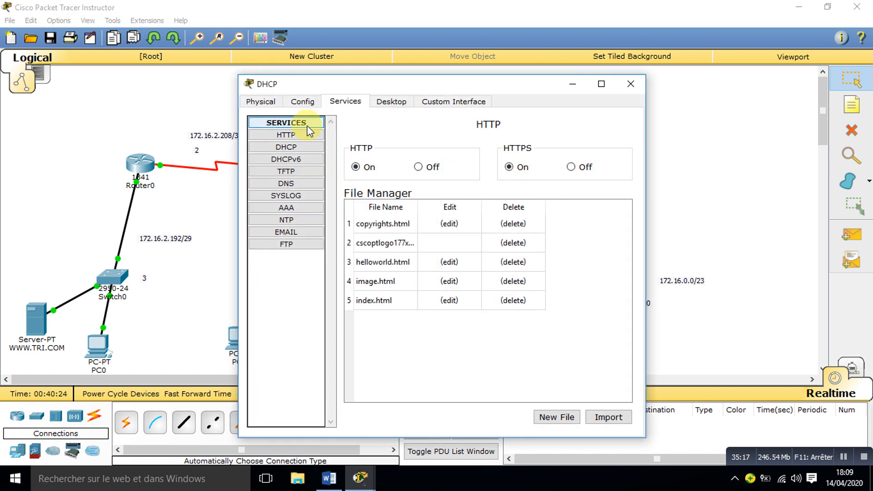
pyautogui.click(298, 102)
pyautogui.click(347, 103)
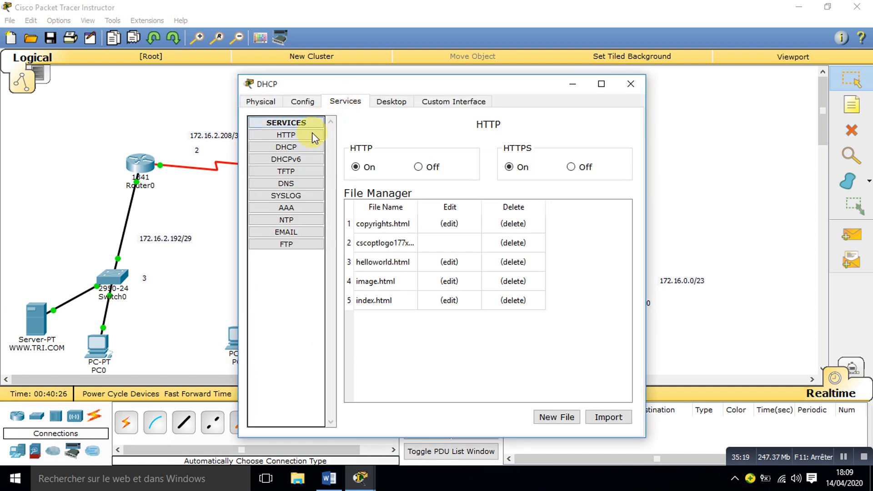
pyautogui.click(291, 147)
pyautogui.moveTo(522, 207); pyautogui.dragTo(450, 207)
pyautogui.click(573, 84)
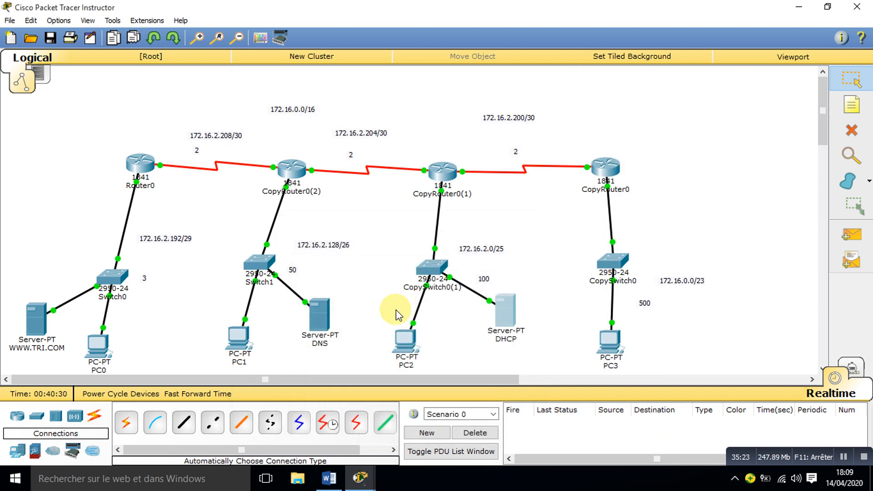
pyautogui.moveTo(321, 326)
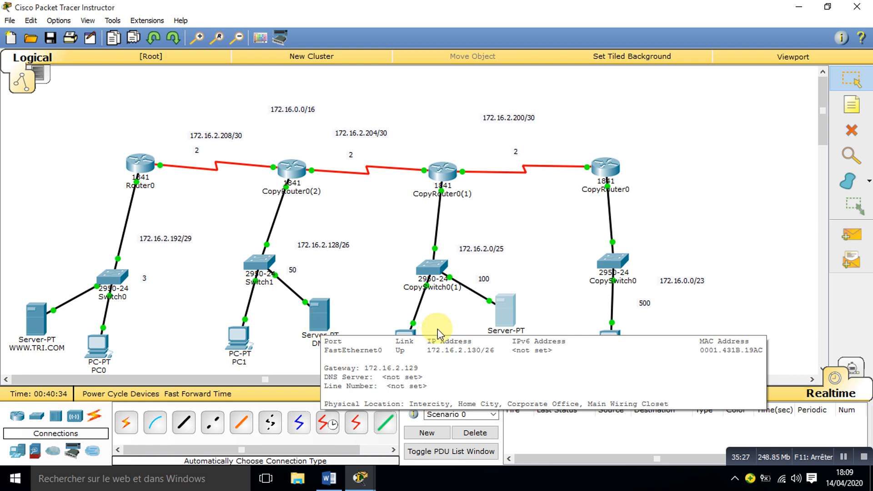
# Step: Set the DNS server of the DHCP server's serverPool to 172.16.2.130, save the pool and close the window
pyautogui.click(504, 313)
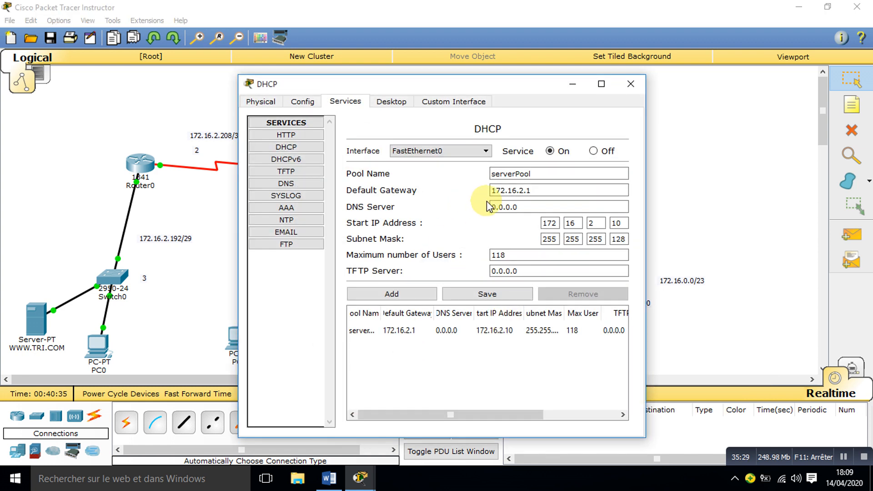
pyautogui.doubleClick(520, 207)
pyautogui.write('172.16')
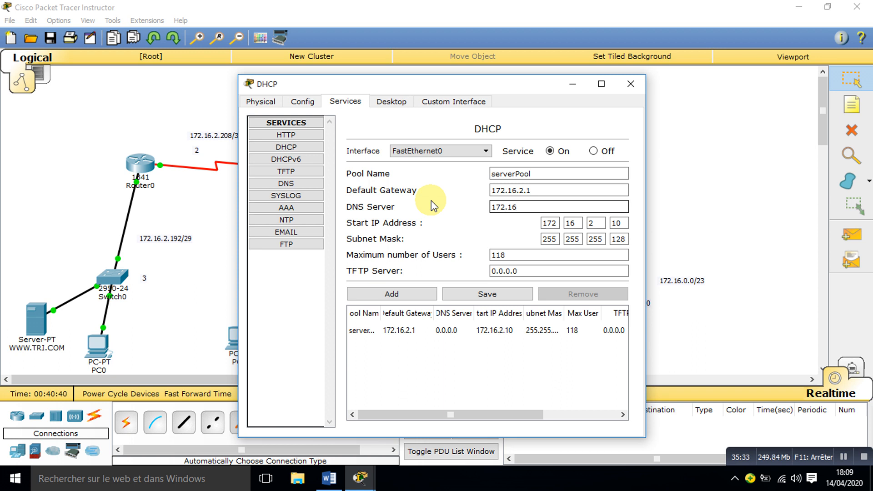
pyautogui.write('.2.130')
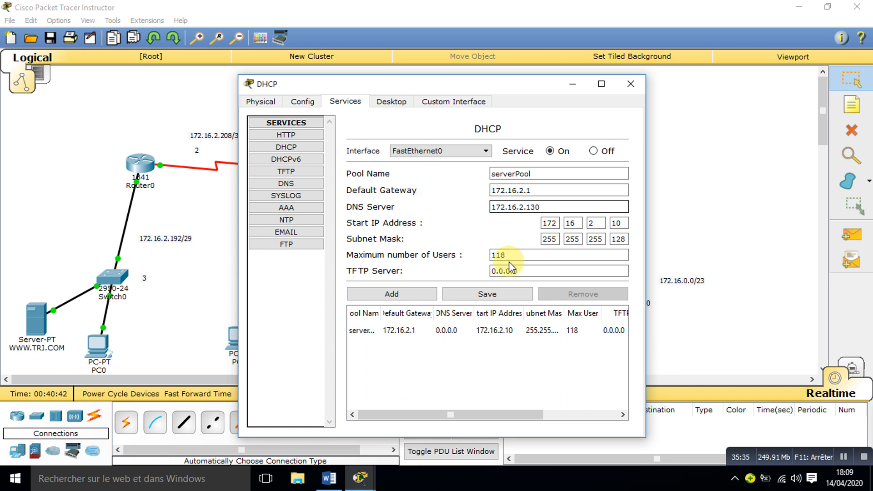
pyautogui.click(469, 295)
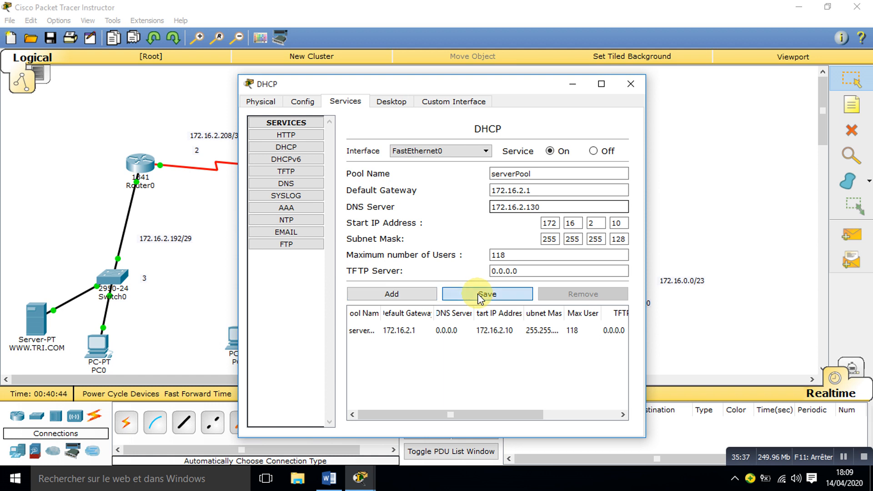
pyautogui.click(631, 84)
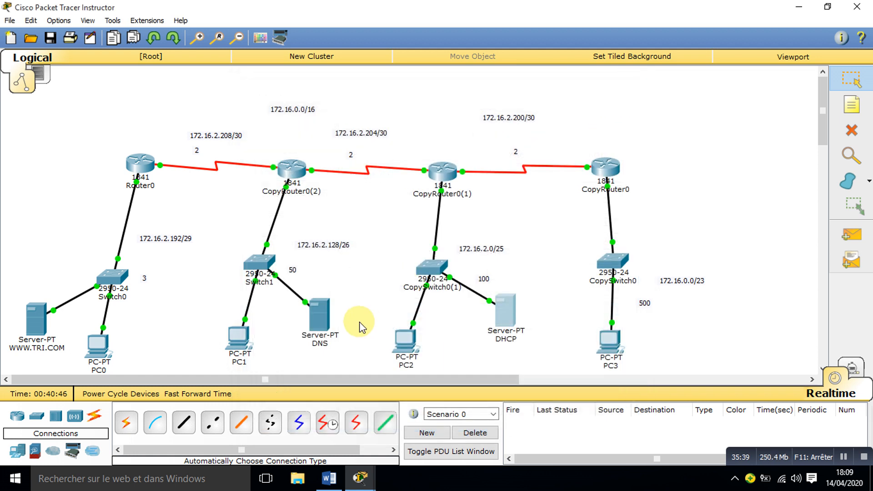
# Step: Renew PC2's IP configuration by switching it to Static and back to DHCP
pyautogui.click(404, 345)
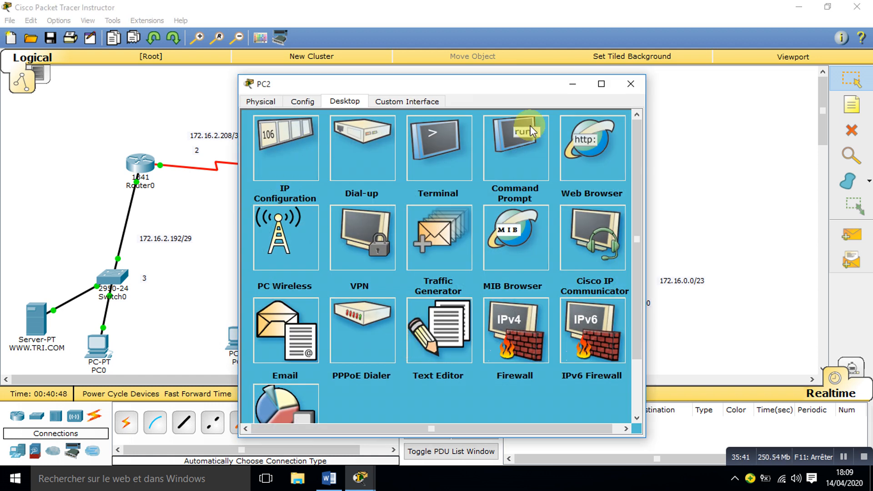
pyautogui.click(575, 175)
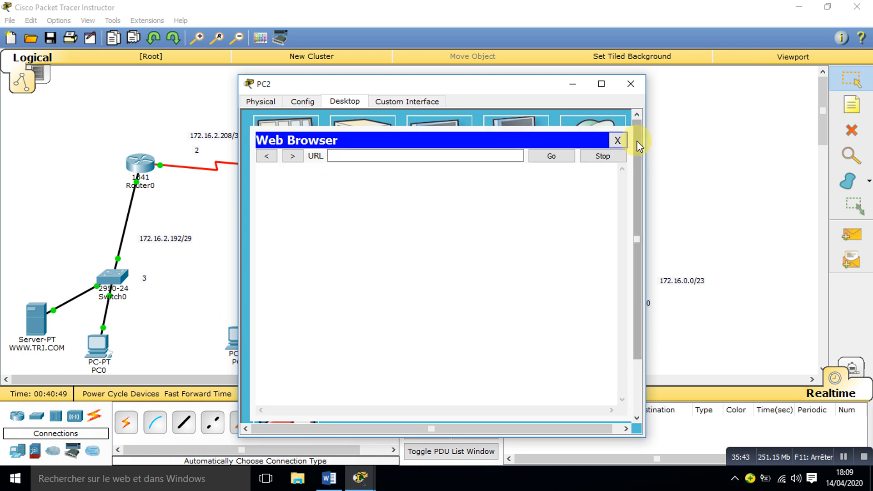
pyautogui.click(623, 140)
pyautogui.click(309, 146)
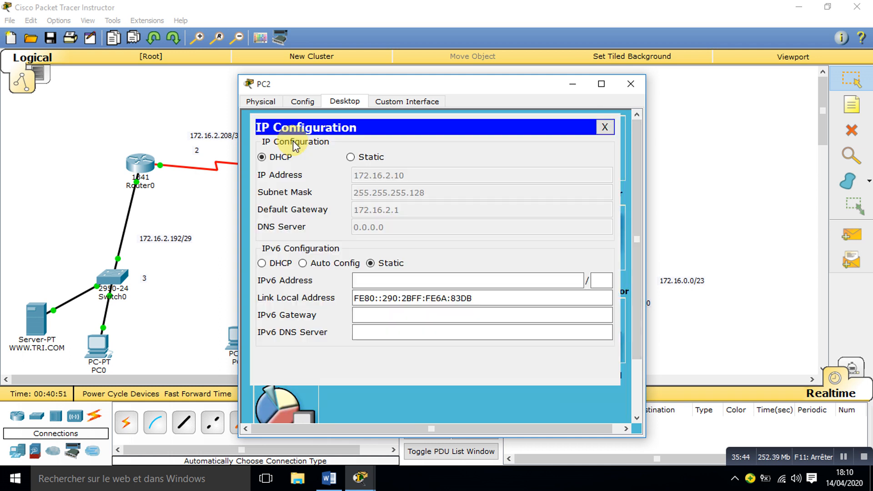
pyautogui.click(350, 158)
pyautogui.click(263, 159)
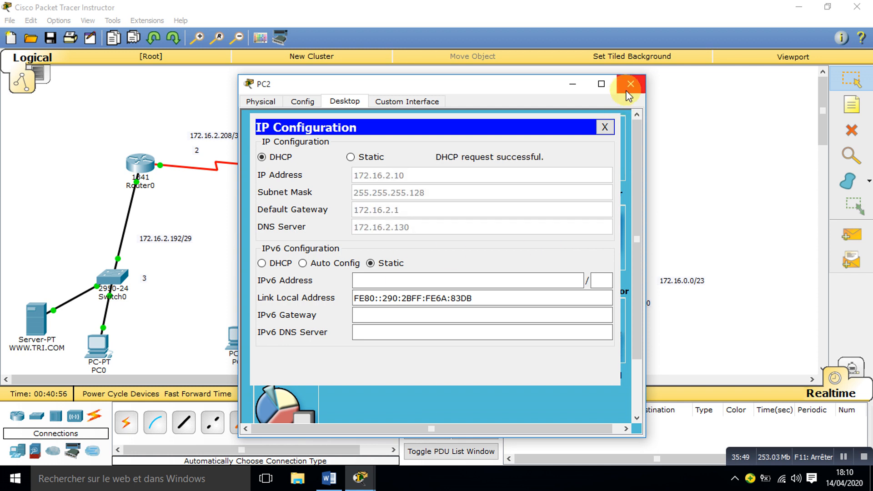
pyautogui.click(604, 127)
pyautogui.click(596, 153)
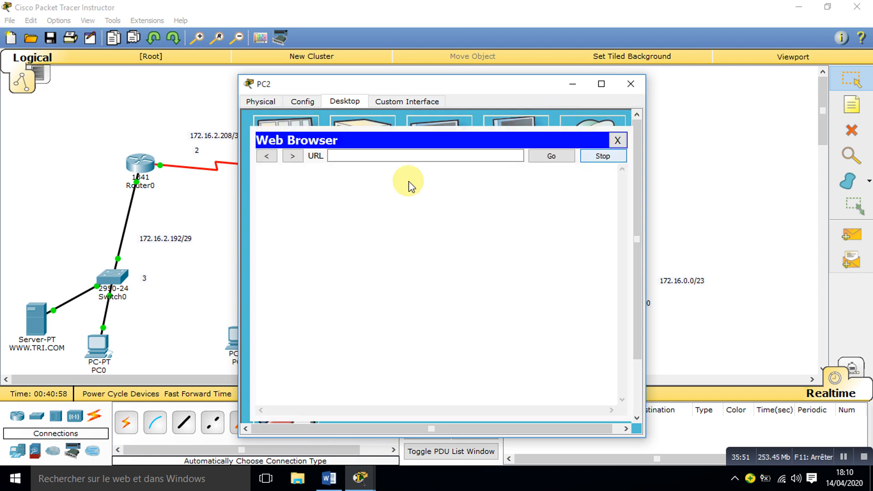
pyautogui.click(381, 156)
pyautogui.write('www.')
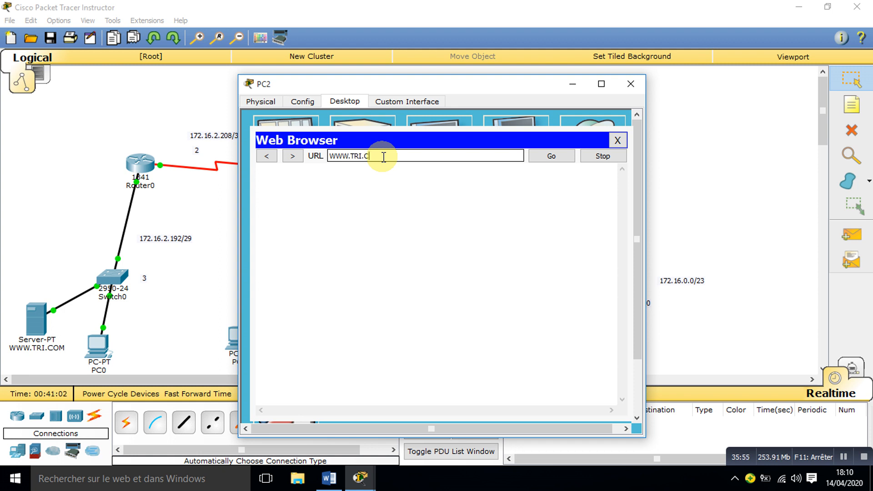
pyautogui.click(549, 160)
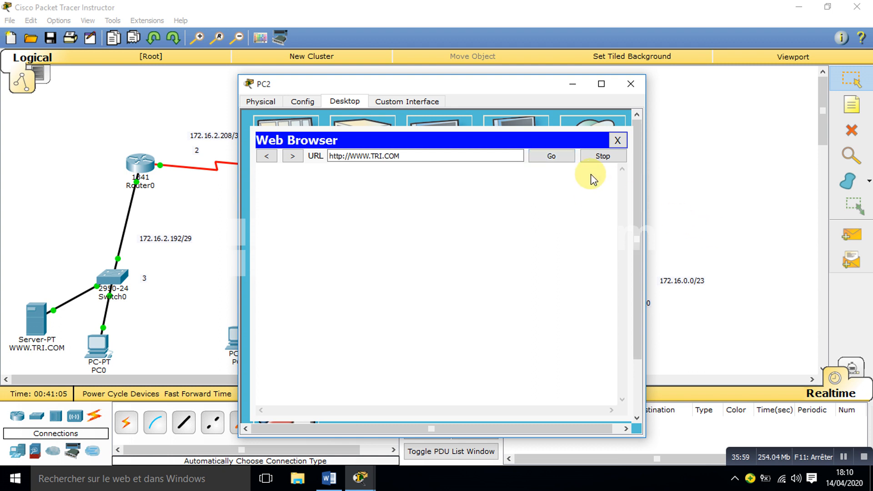
pyautogui.click(552, 157)
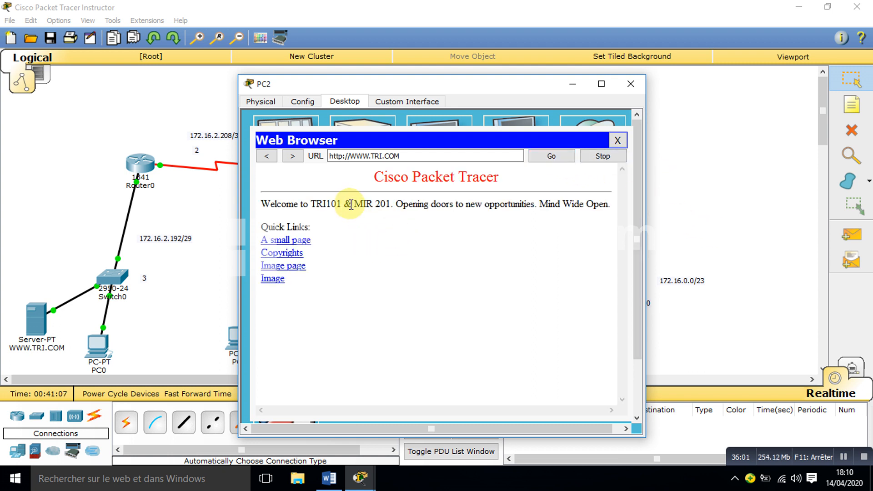
pyautogui.click(630, 84)
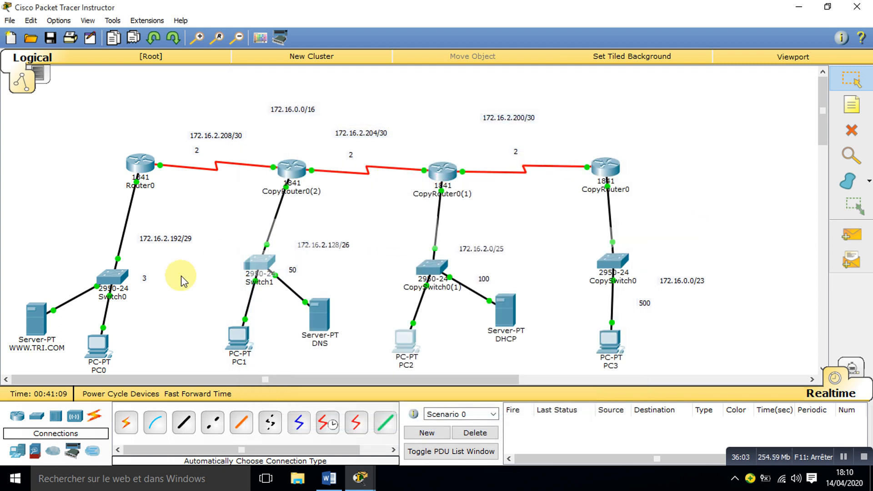
# Step: Set PC1's DNS server to 172.16.2.130 in its IP configuration
pyautogui.click(233, 337)
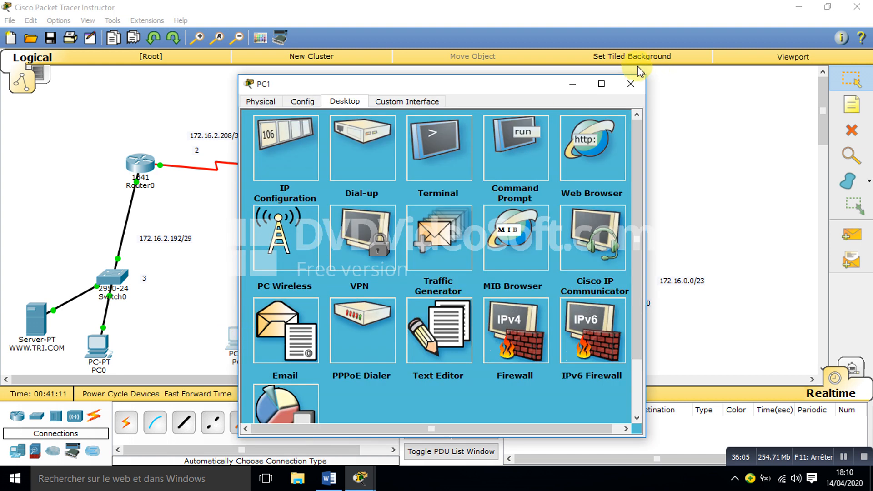
pyautogui.click(293, 154)
pyautogui.click(377, 224)
pyautogui.write('17')
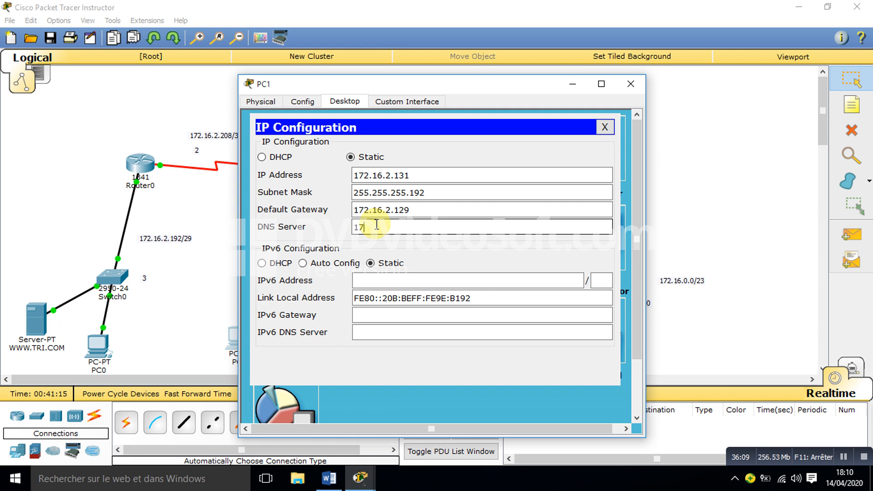
pyautogui.write('2.16.2.130')
pyautogui.click(606, 127)
pyautogui.click(595, 145)
pyautogui.click(369, 156)
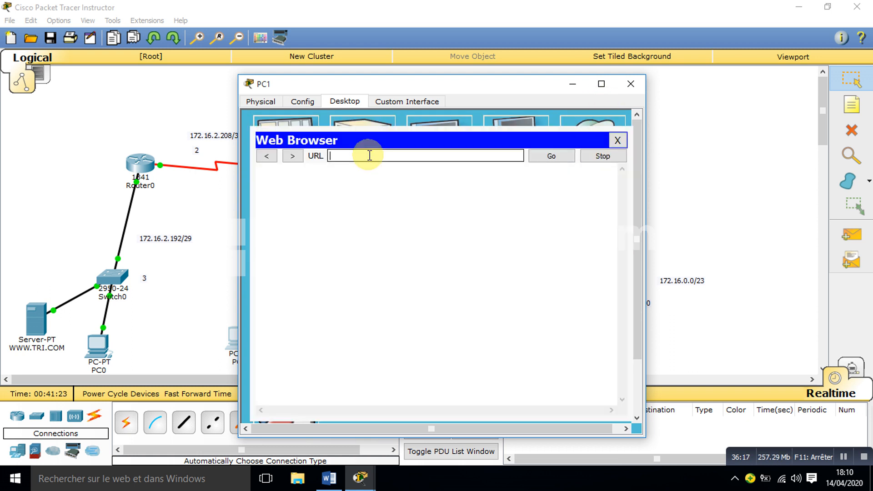
pyautogui.write('www')
pyautogui.write('.TRI.COM')
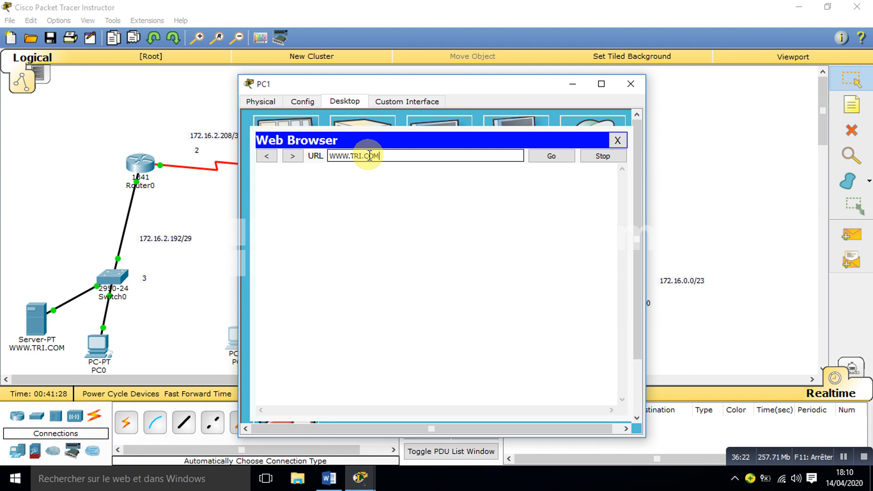
pyautogui.press('Return')
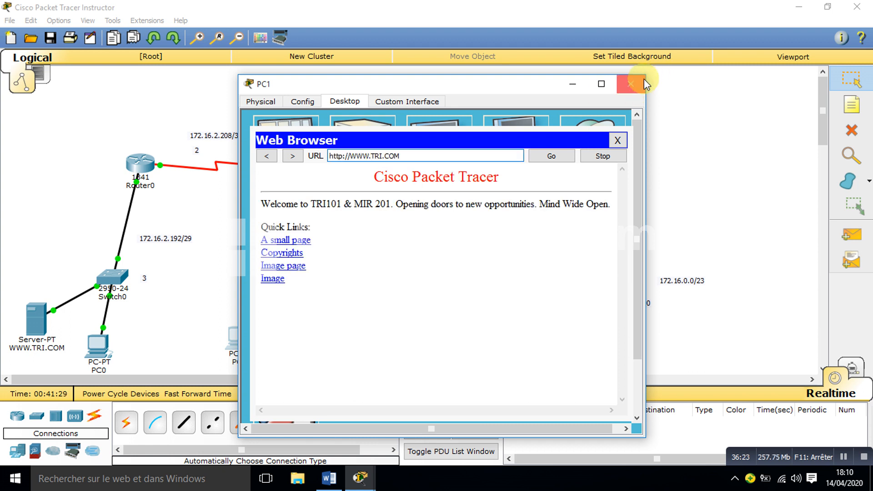
pyautogui.click(631, 84)
# Step: Set PC3's DNS server to 172.16.2.130 in its IP configuration
pyautogui.click(612, 339)
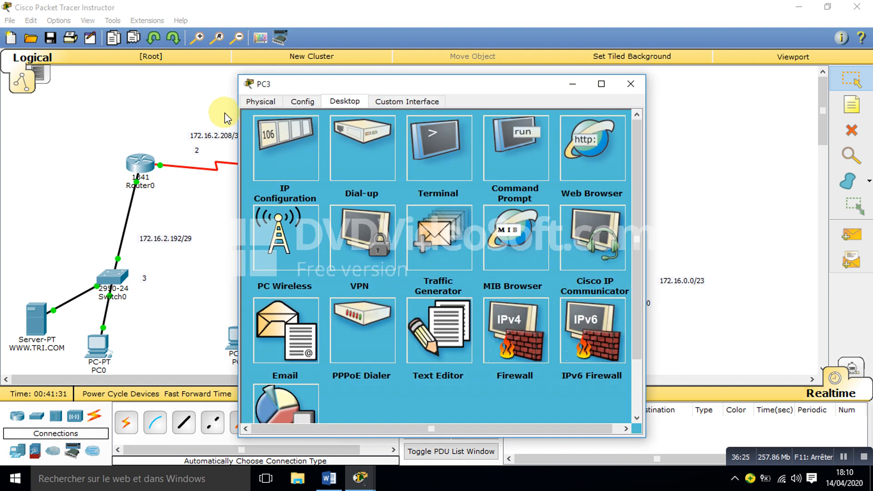
pyautogui.click(600, 137)
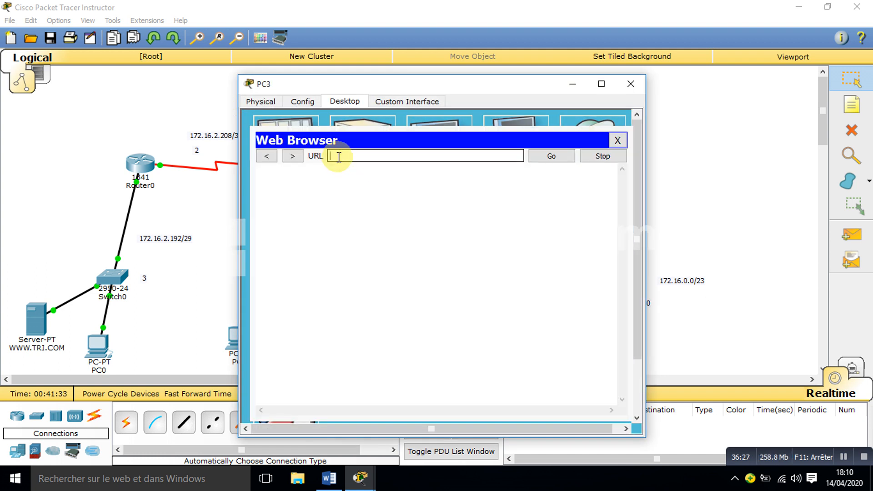
pyautogui.click(621, 139)
pyautogui.click(291, 147)
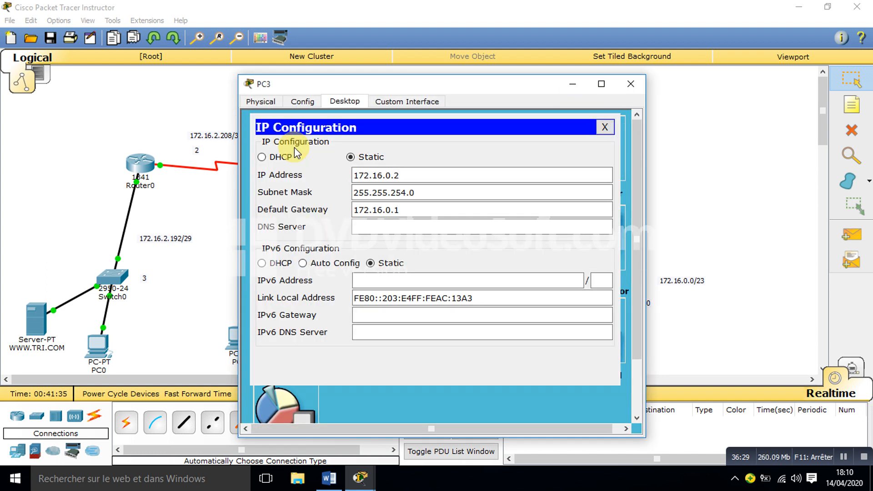
pyautogui.click(409, 226)
pyautogui.write('172')
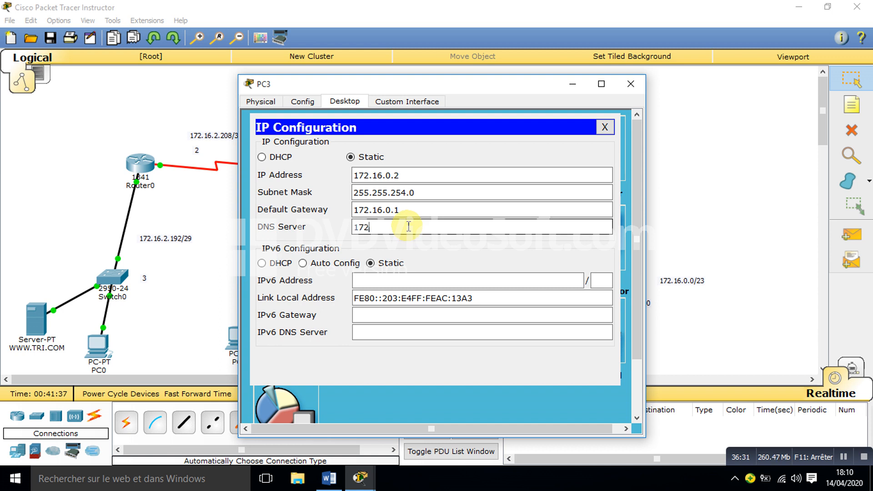
pyautogui.write('.16.2.130')
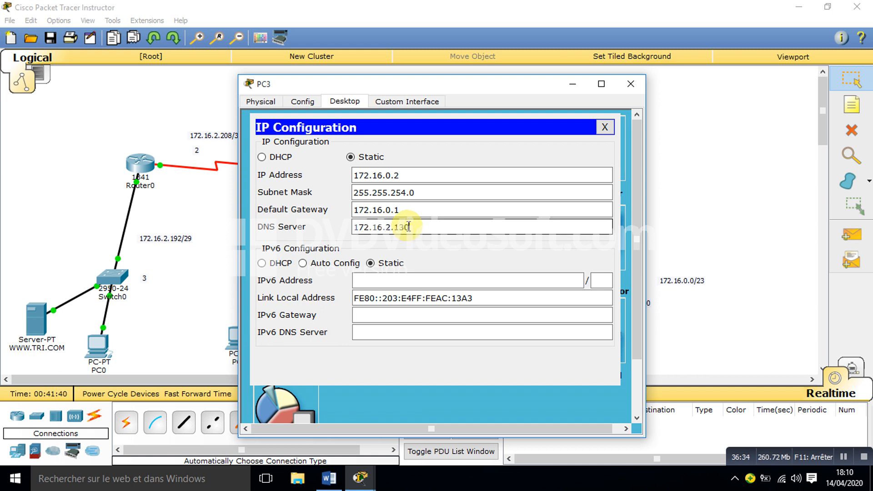
pyautogui.click(604, 127)
pyautogui.click(594, 149)
pyautogui.click(415, 156)
pyautogui.write('www.')
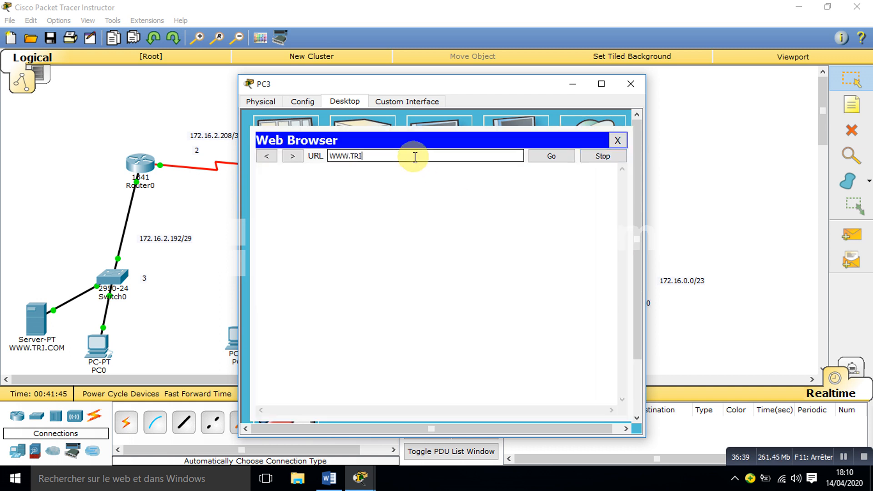
pyautogui.press('Return')
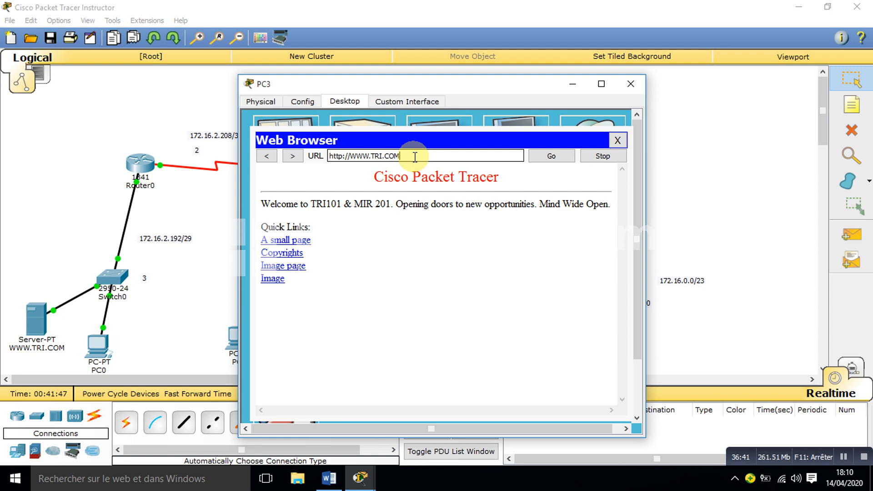
pyautogui.click(631, 84)
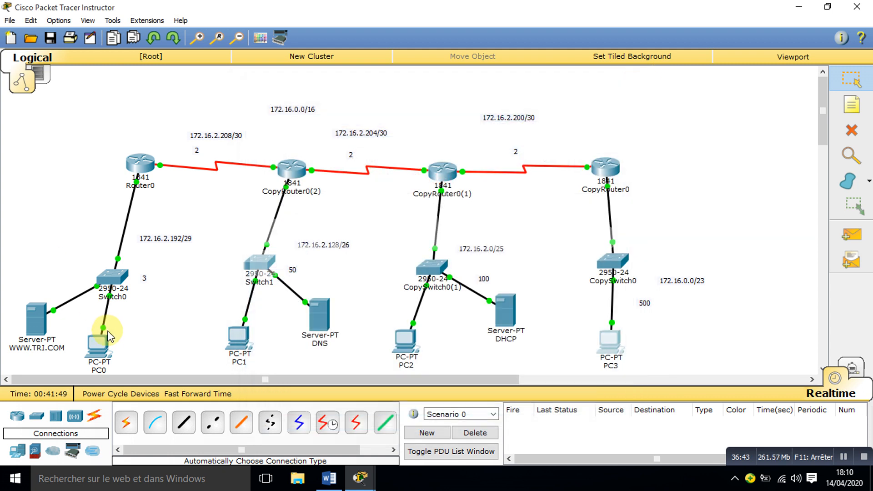
# Step: Set PC0's DNS server to 172.16.2.130 in its IP configuration
pyautogui.click(97, 345)
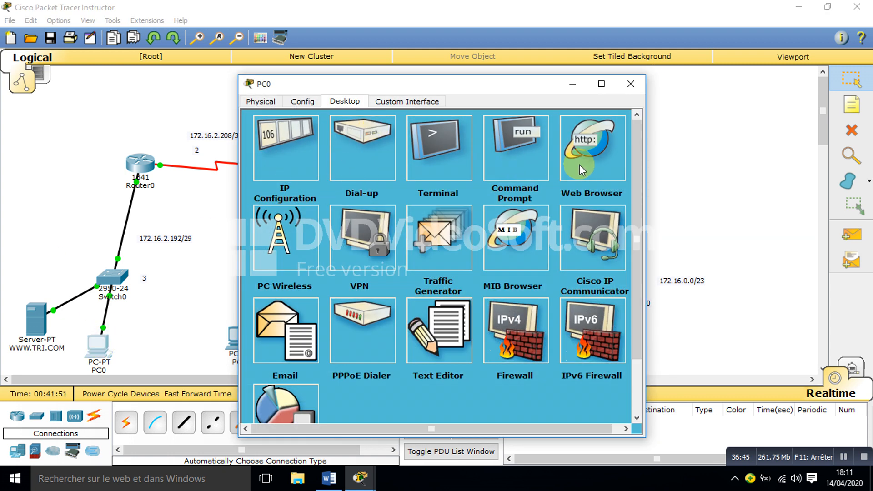
pyautogui.click(275, 146)
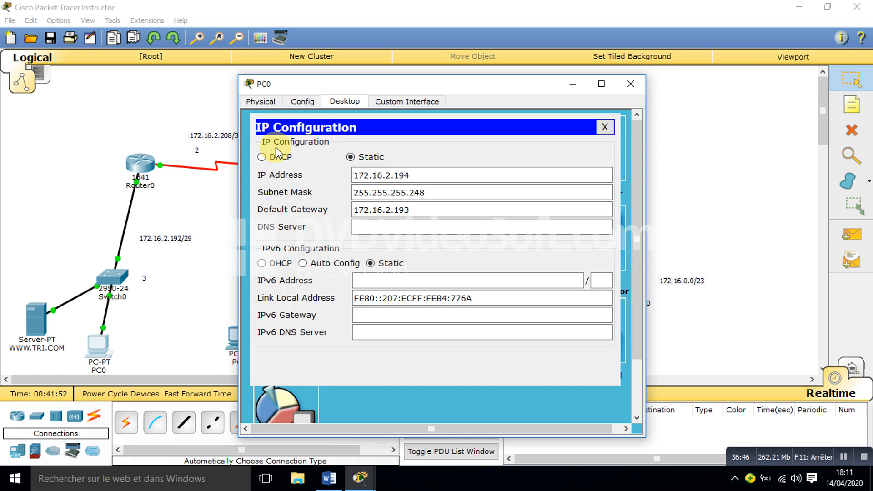
pyautogui.click(399, 226)
pyautogui.write('72')
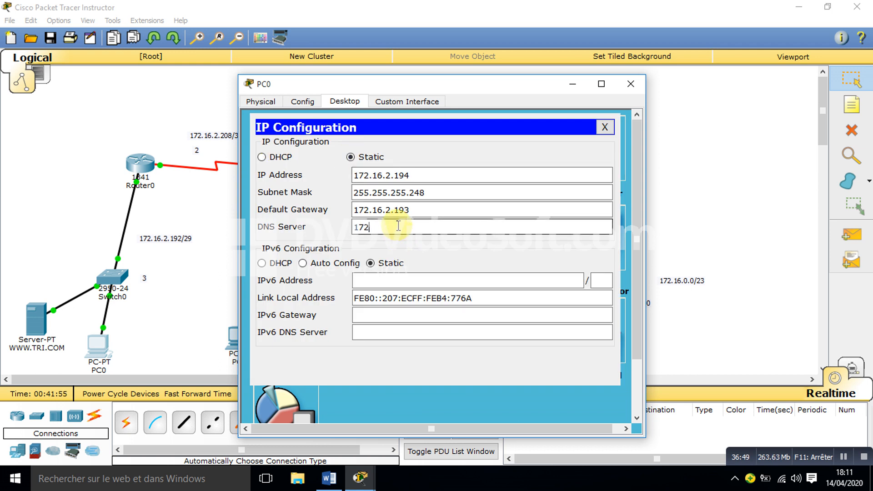
pyautogui.write('.16.2.130')
pyautogui.click(605, 128)
pyautogui.click(588, 152)
pyautogui.click(362, 158)
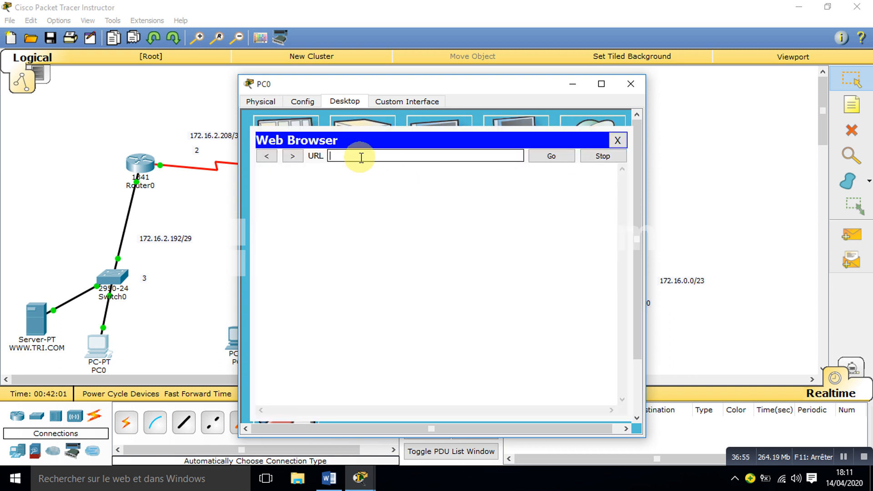
pyautogui.write('www.TRI.COM')
pyautogui.press('Return')
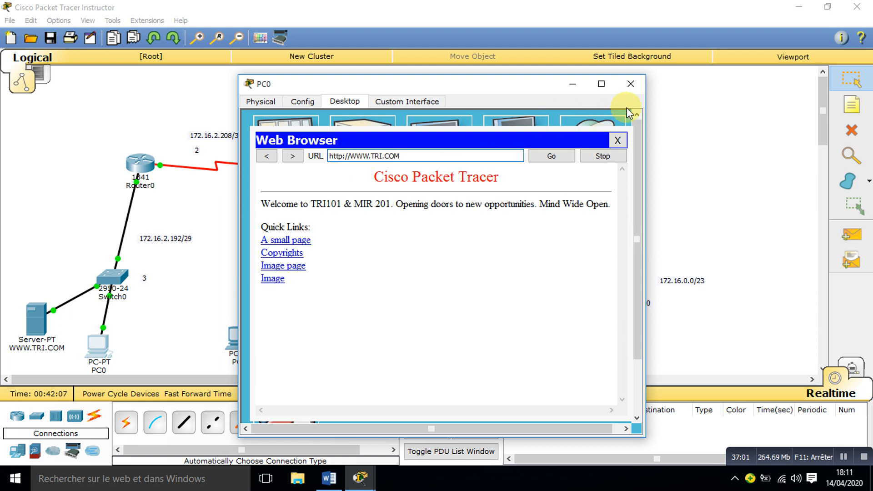
pyautogui.click(632, 83)
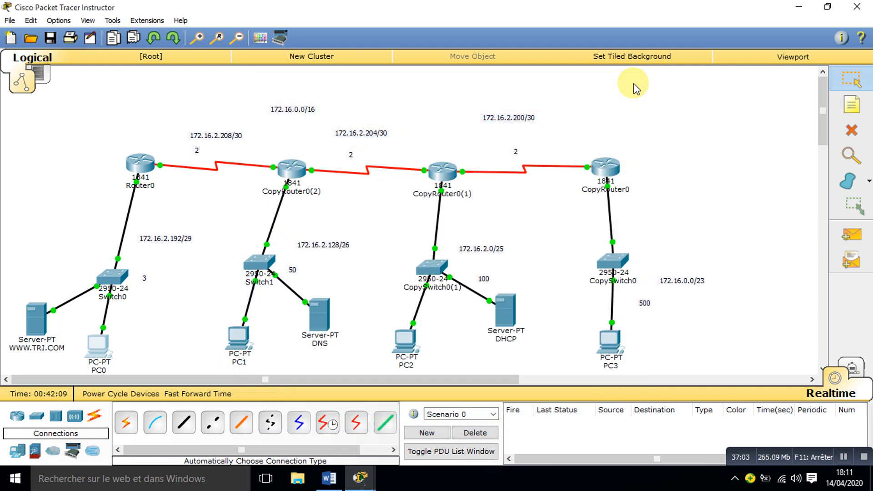